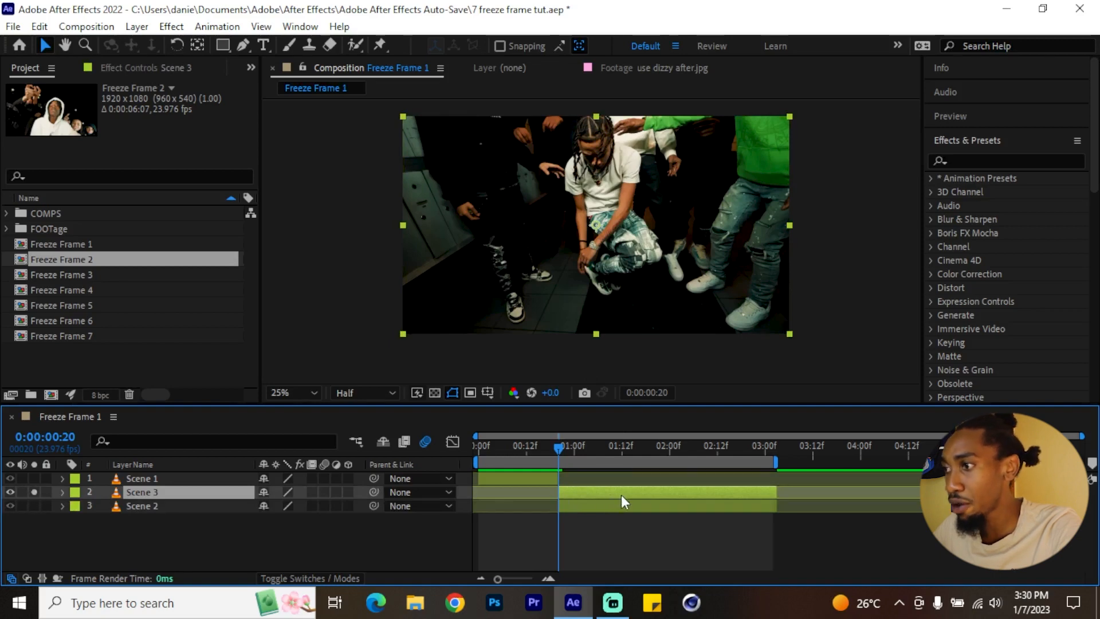
Step: Trim the Scene 3 layer to 10 frames and isolate the crouching man in the white T-shirt with Roto Brush
left_click_drag(778, 497, 601, 495)
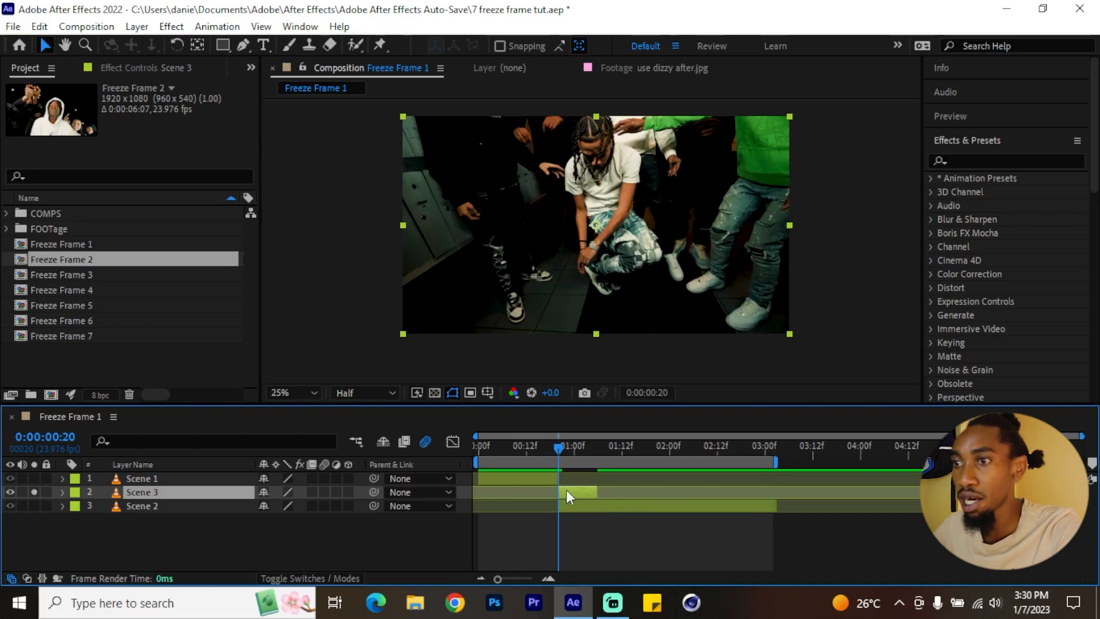
double_click(156, 492)
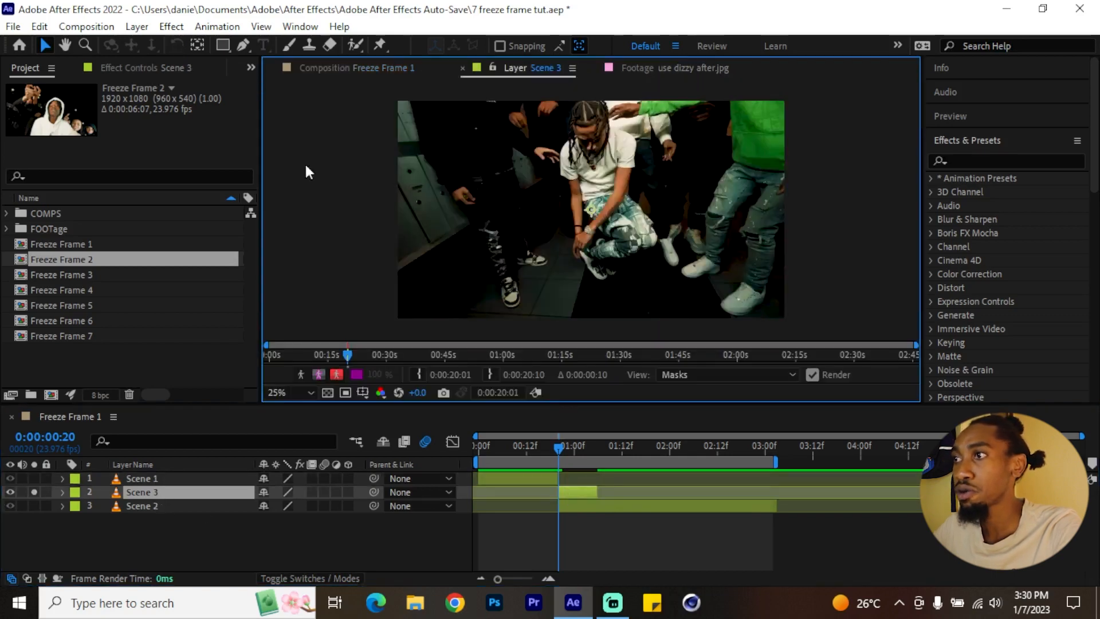
left_click(356, 45)
scroll(605, 162, "up", 1)
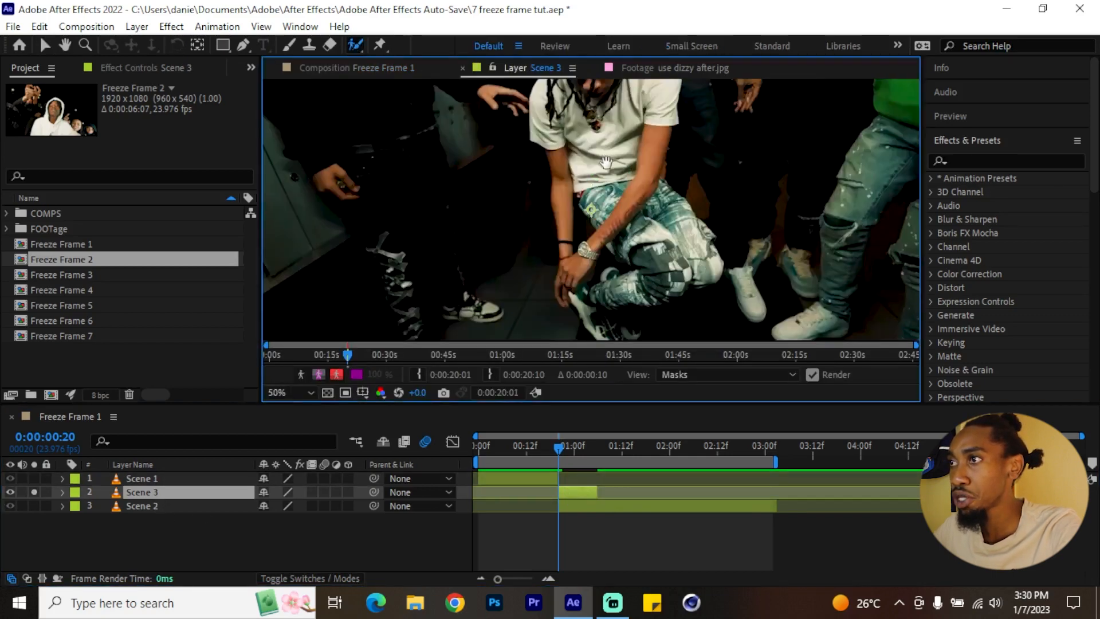
left_click_drag(605, 162, 612, 287)
left_click_drag(588, 142, 611, 150)
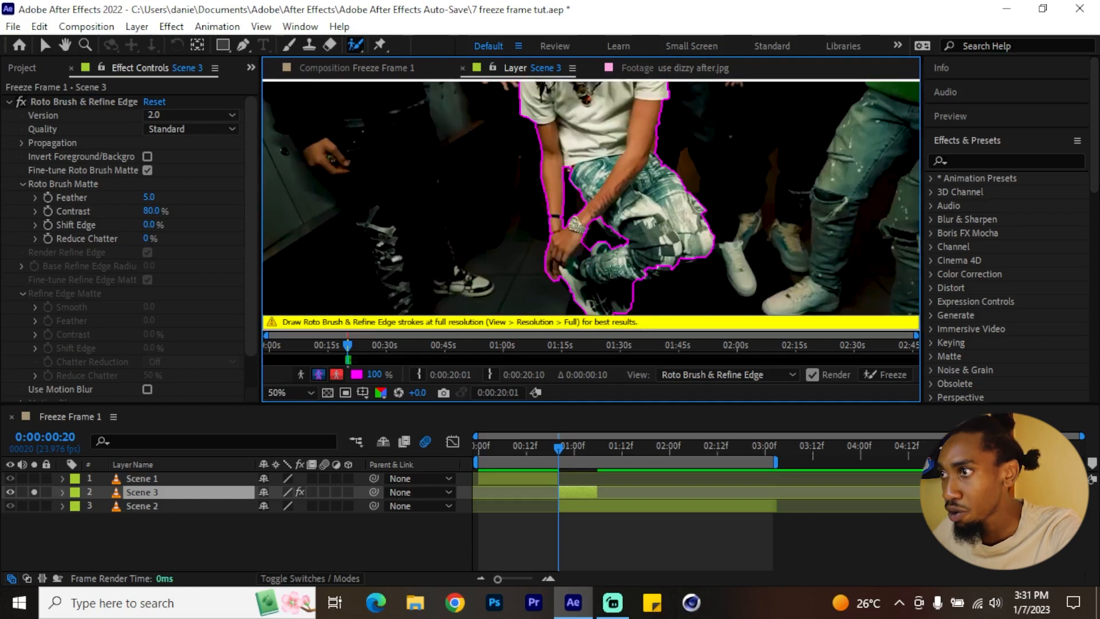
scroll(591, 163, "down", 2)
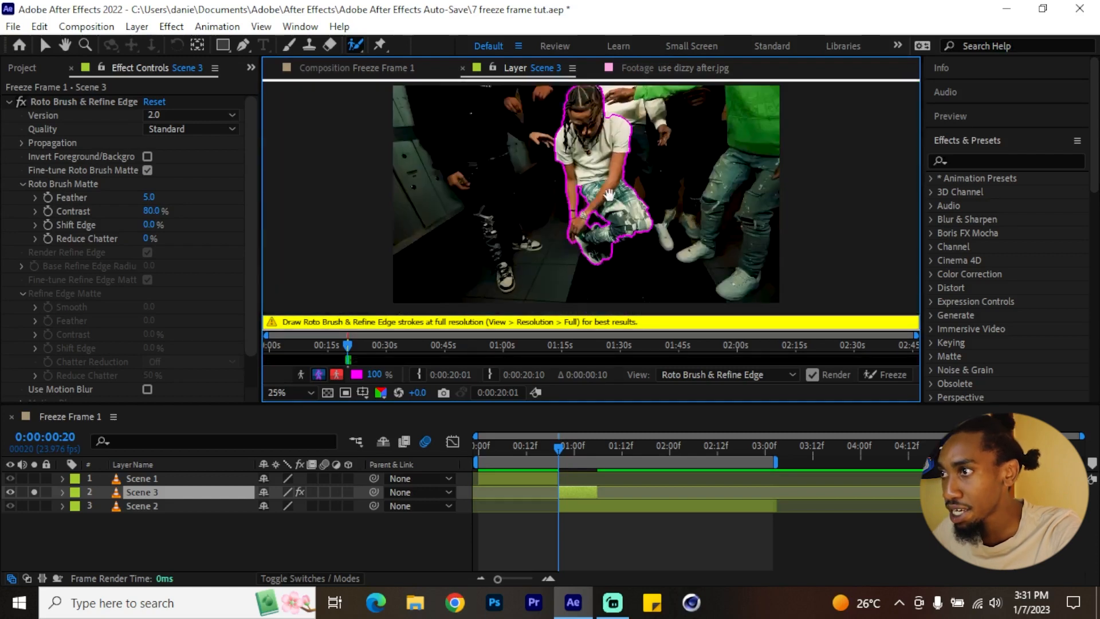
left_click_drag(610, 194, 610, 234)
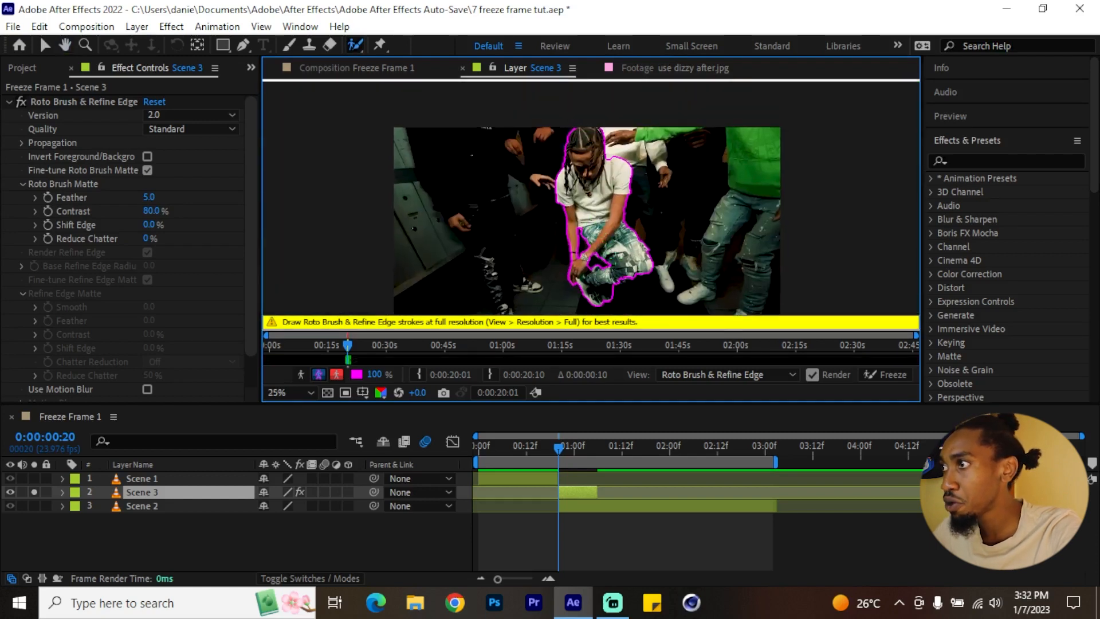
Step: Propagate the Roto Brush selection two frames forward to 0:00:00:22 and freeze it
left_click(971, 116)
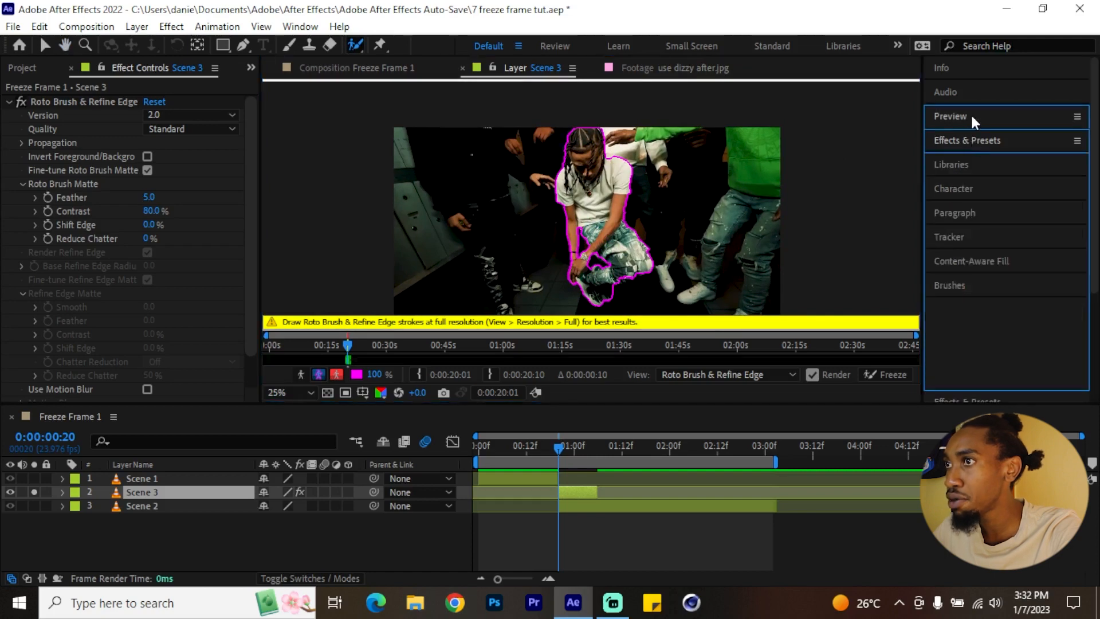
left_click(301, 27)
left_click(795, 8)
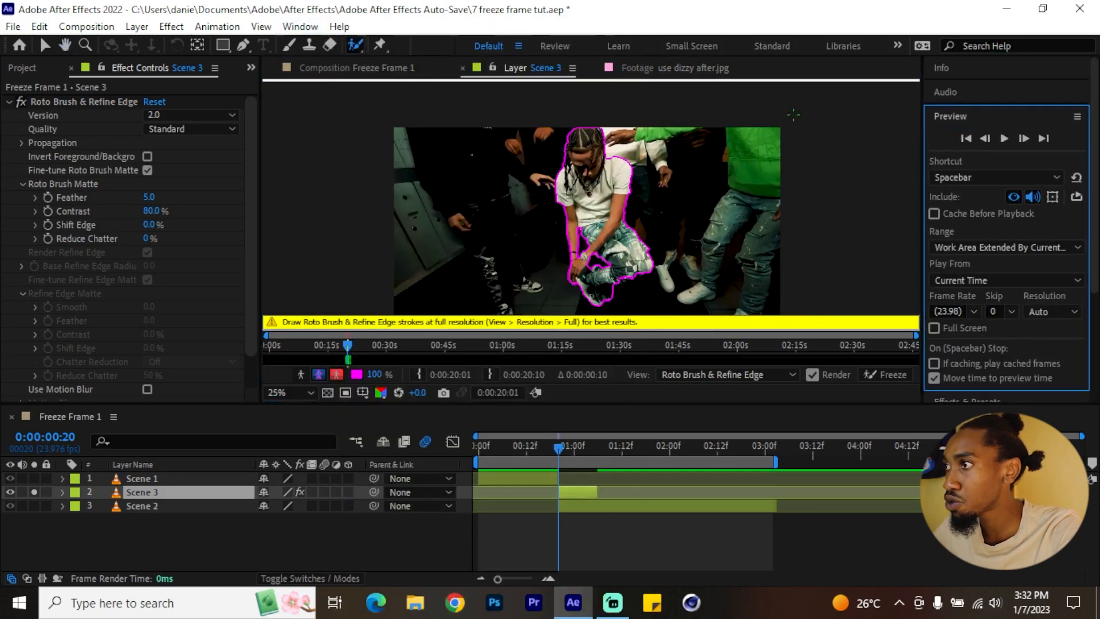
left_click(1019, 138)
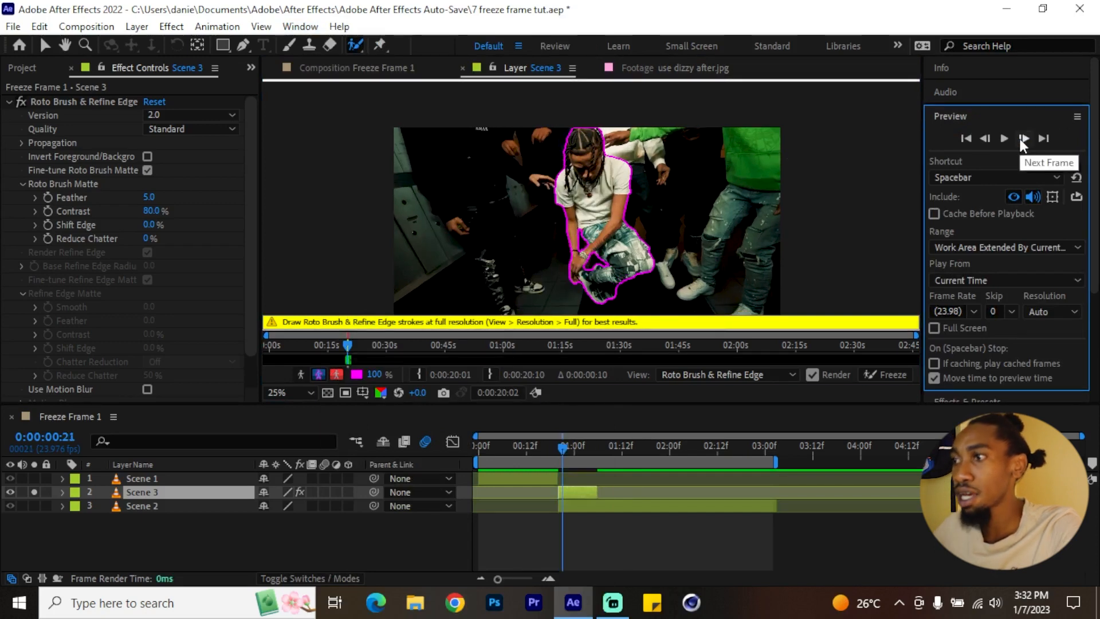
left_click(1023, 139)
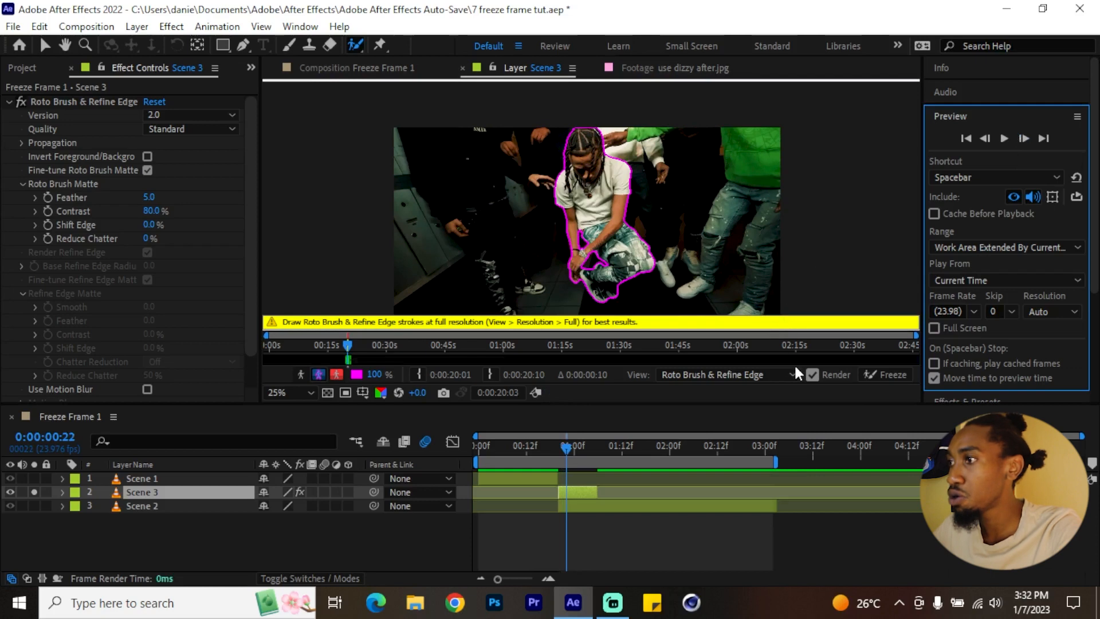
left_click(877, 377)
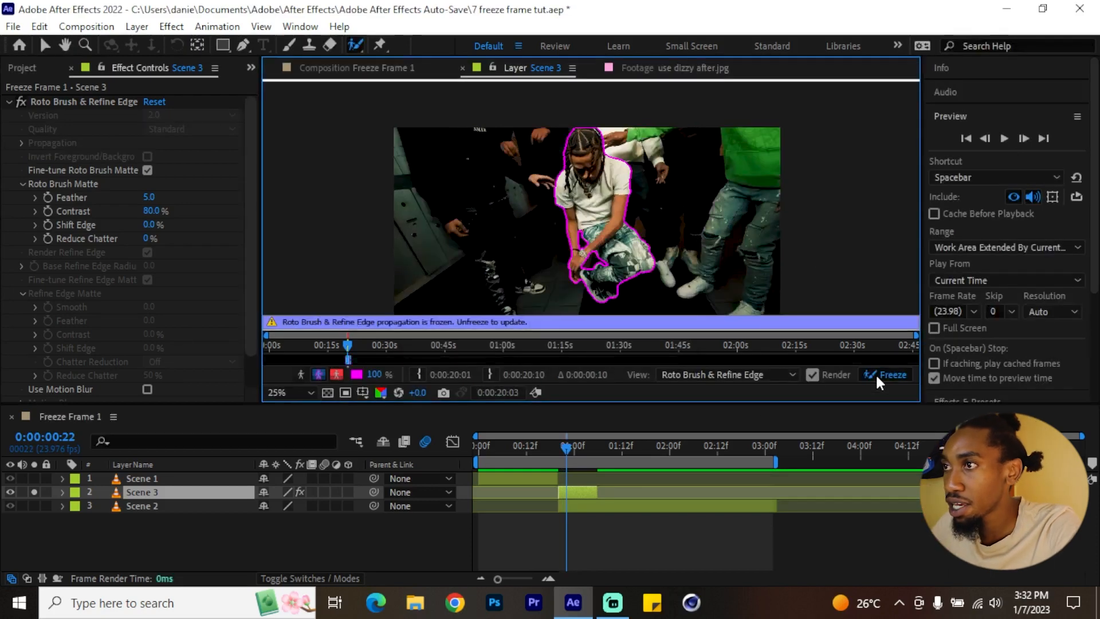
Step: Return to the Freeze Frame 1 composition at 0:00:00:20 and show the cut-out on the transparency grid
left_click(358, 64)
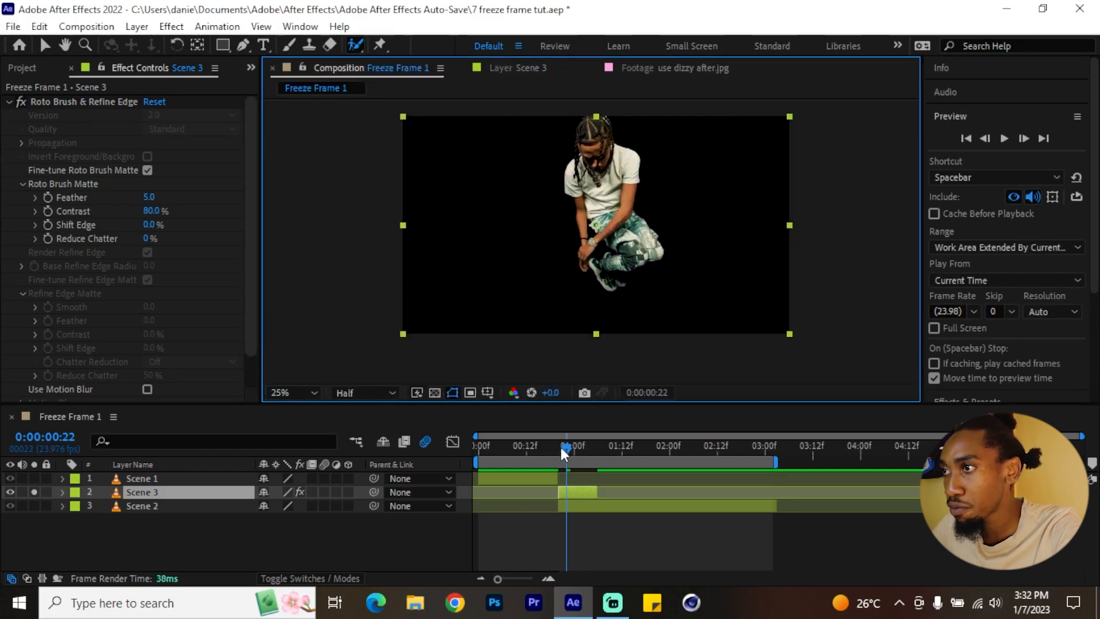
left_click_drag(559, 444, 557, 446)
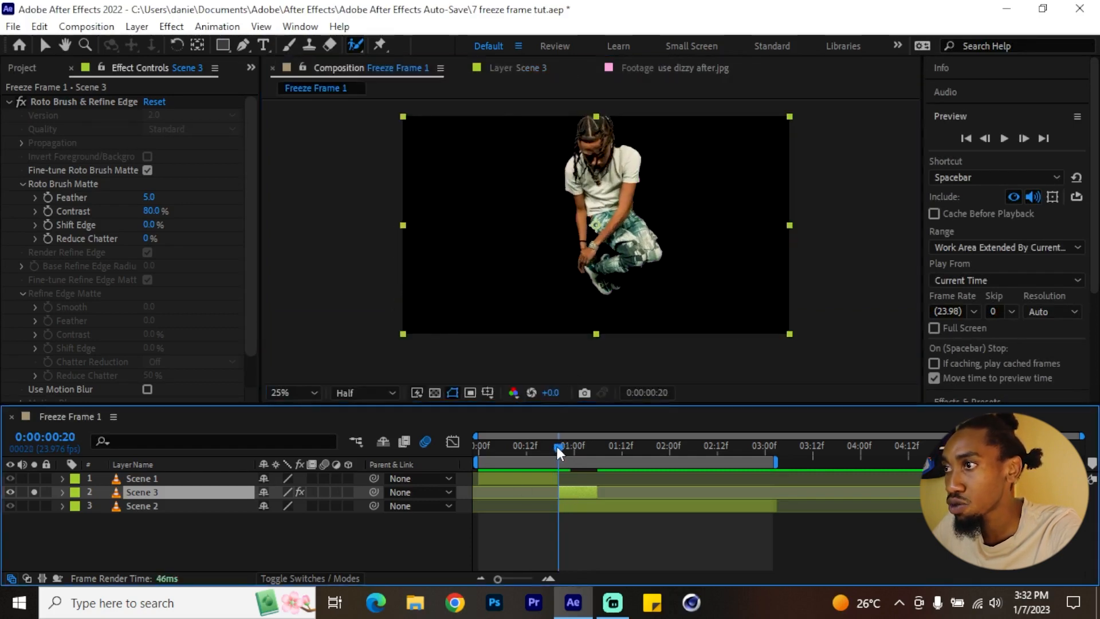
left_click(431, 393)
left_click(430, 393)
left_click(430, 393)
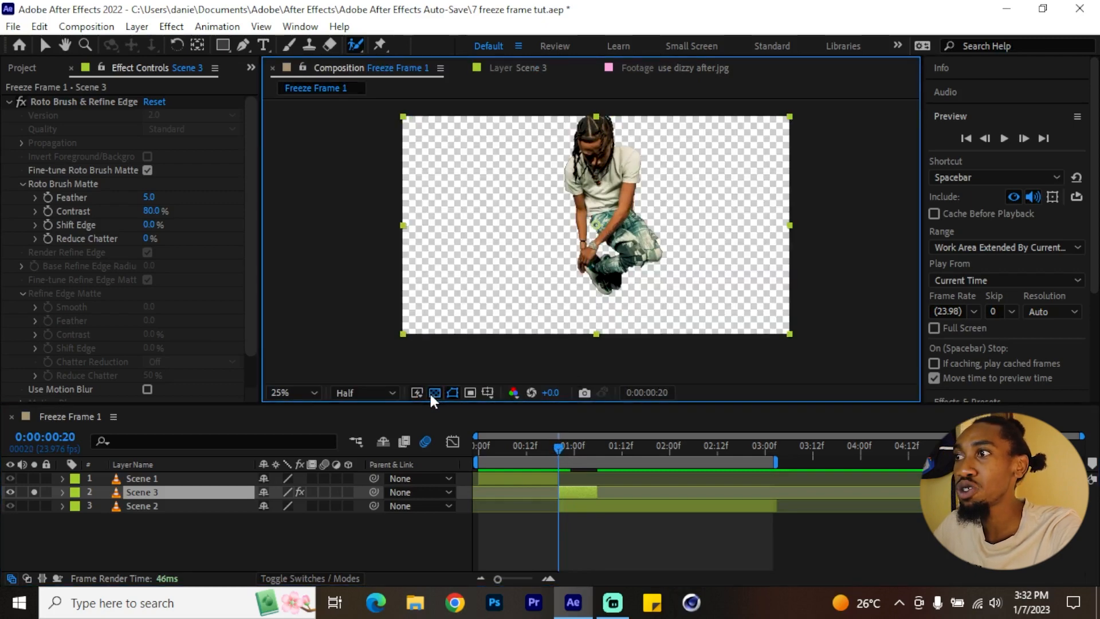
Step: Send the current frame of Freeze Frame 1 to the render queue as a still image file
left_click(136, 26)
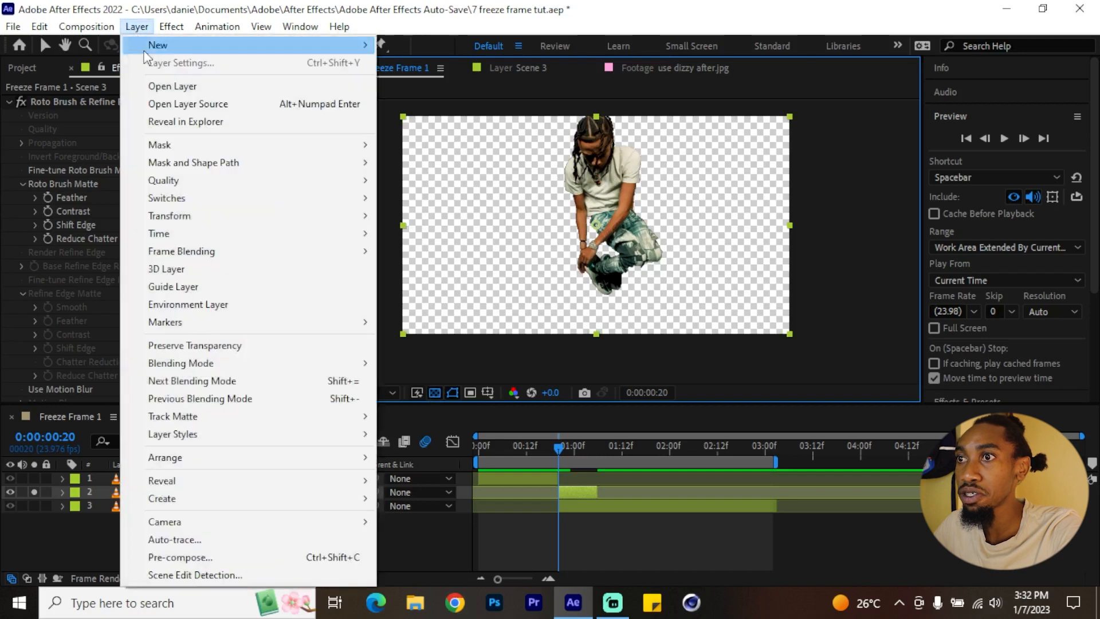
mouse_move(86, 27)
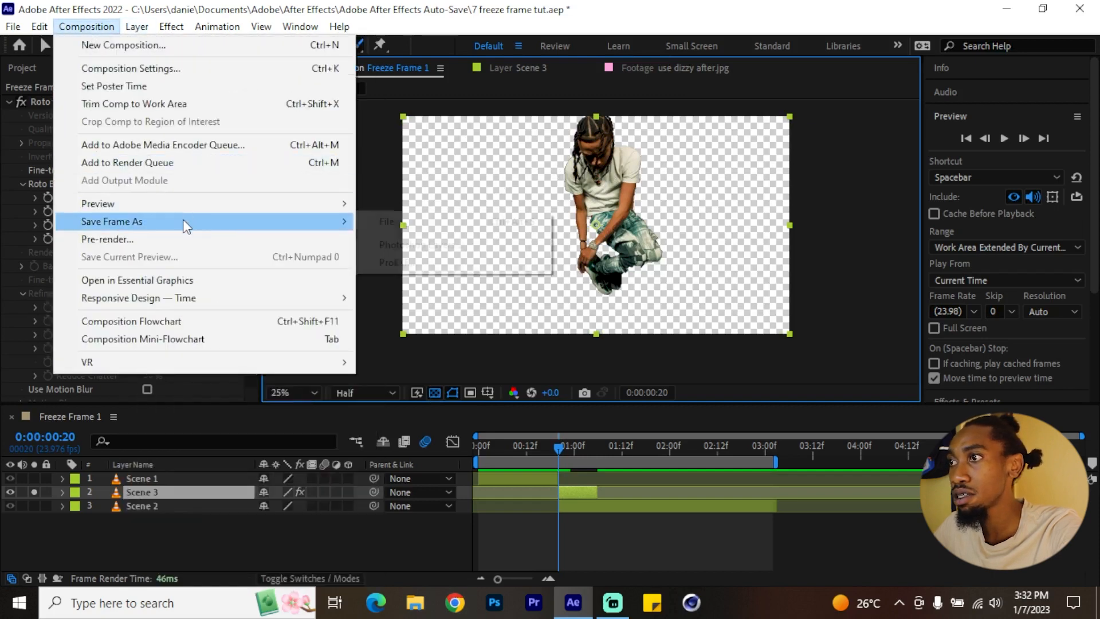
mouse_move(184, 222)
left_click(390, 222)
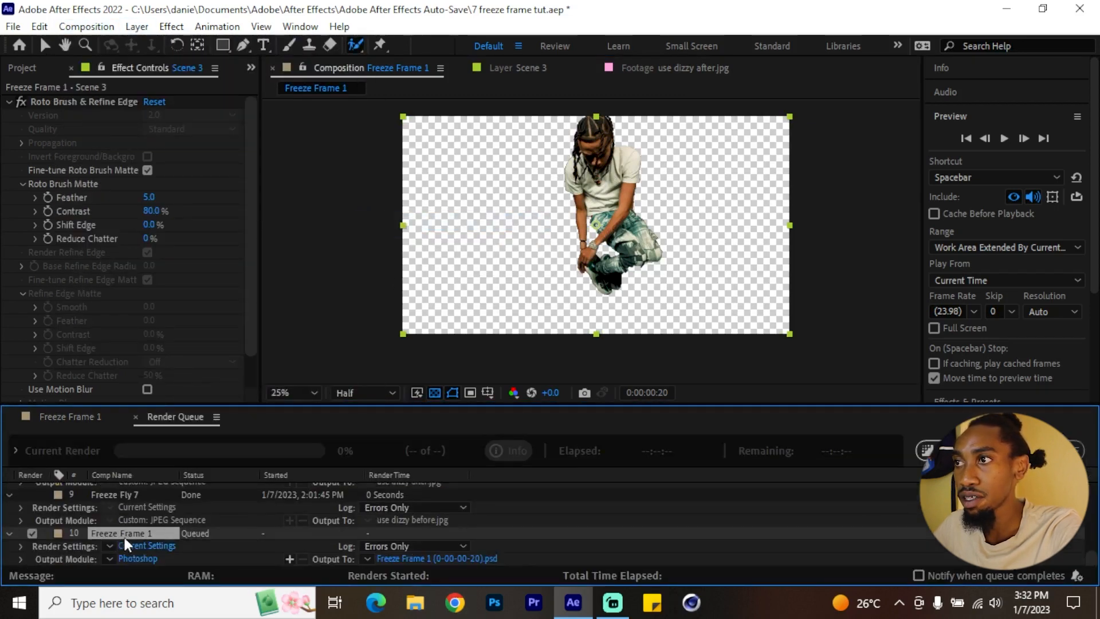
Step: Set the queued frame's output format to PNG Sequence with RGB + Alpha channels
left_click(138, 558)
left_click(520, 105)
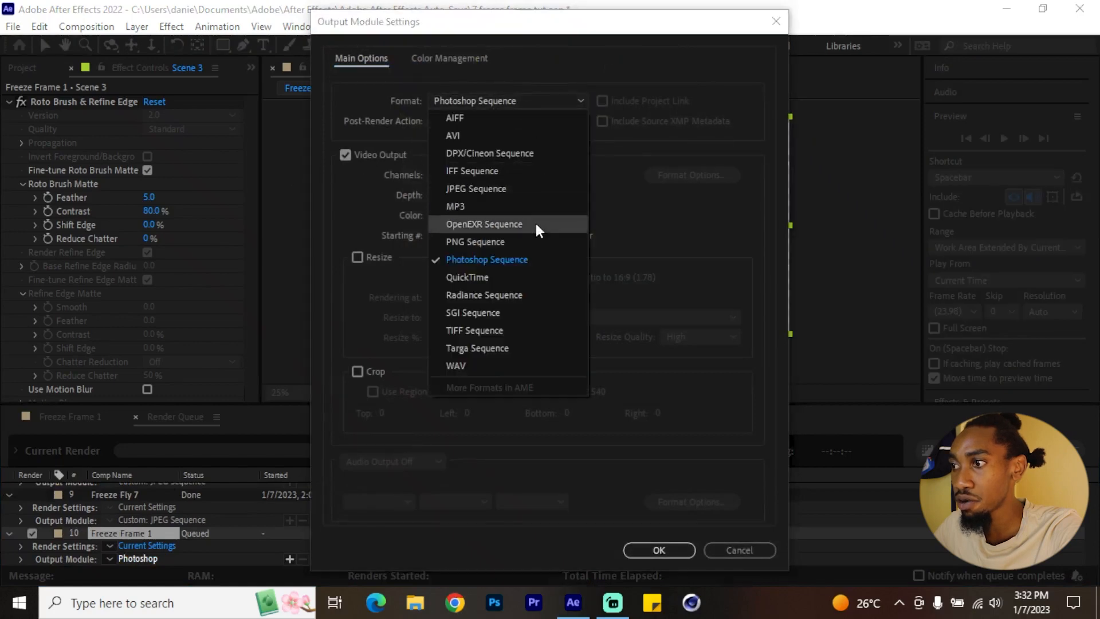
left_click(525, 244)
left_click(456, 174)
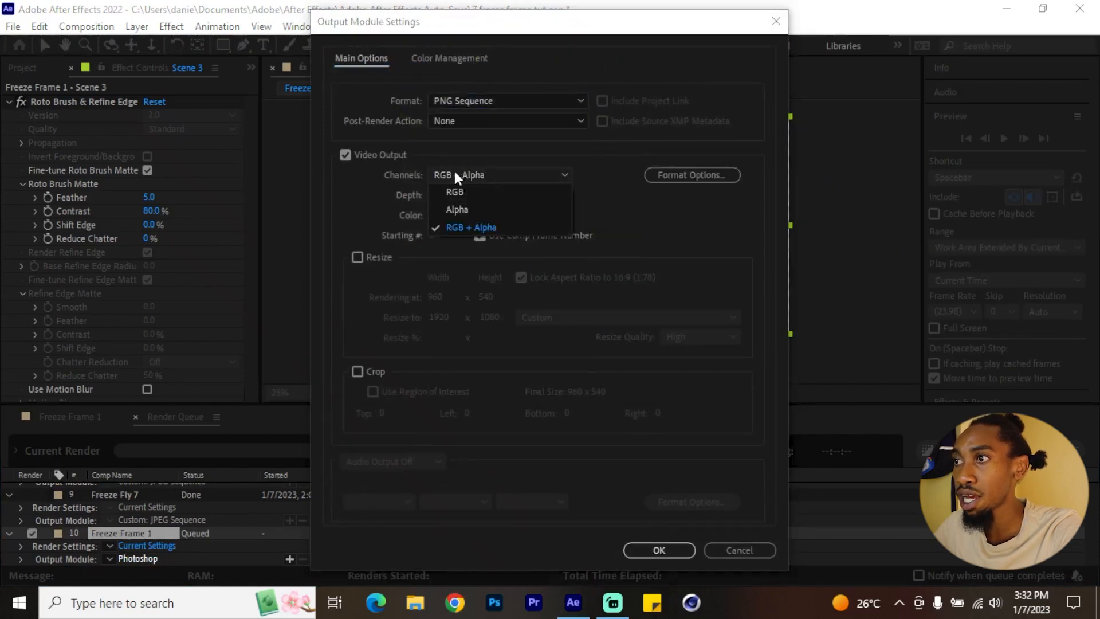
left_click(658, 550)
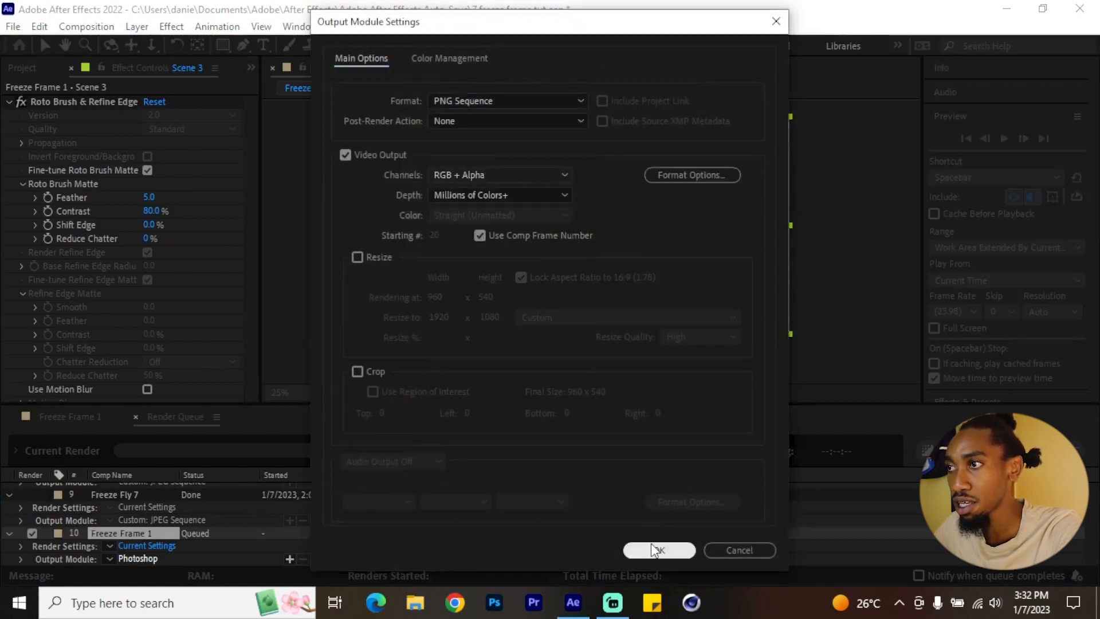
left_click(658, 550)
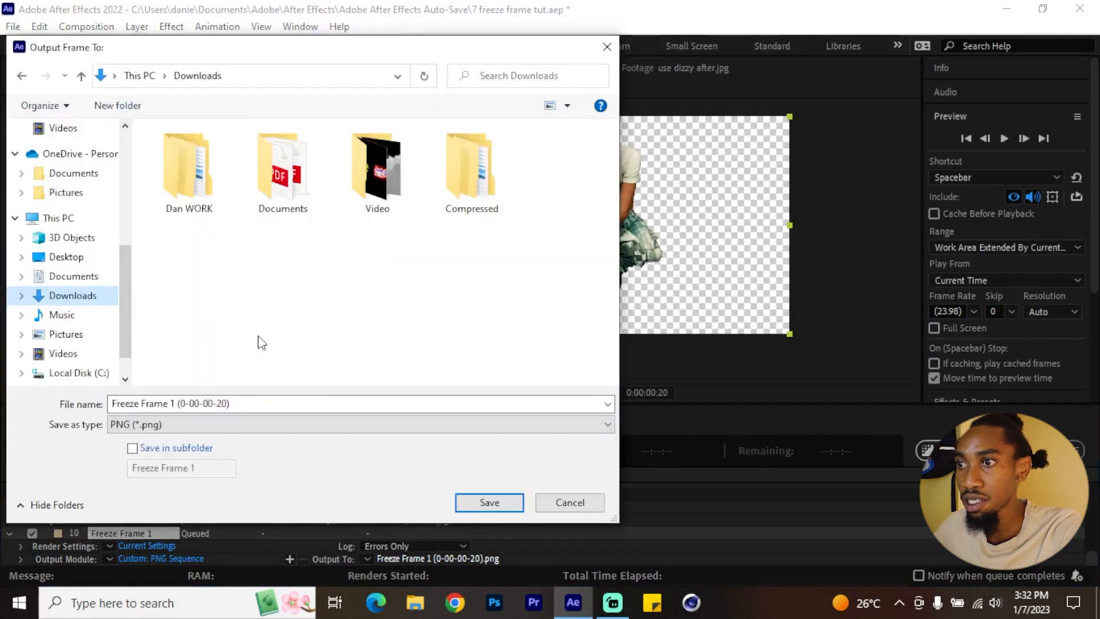
Step: Save the output file as DD OSAMA in the Downloads folder and render the queued frame
left_click(230, 404)
type("D")
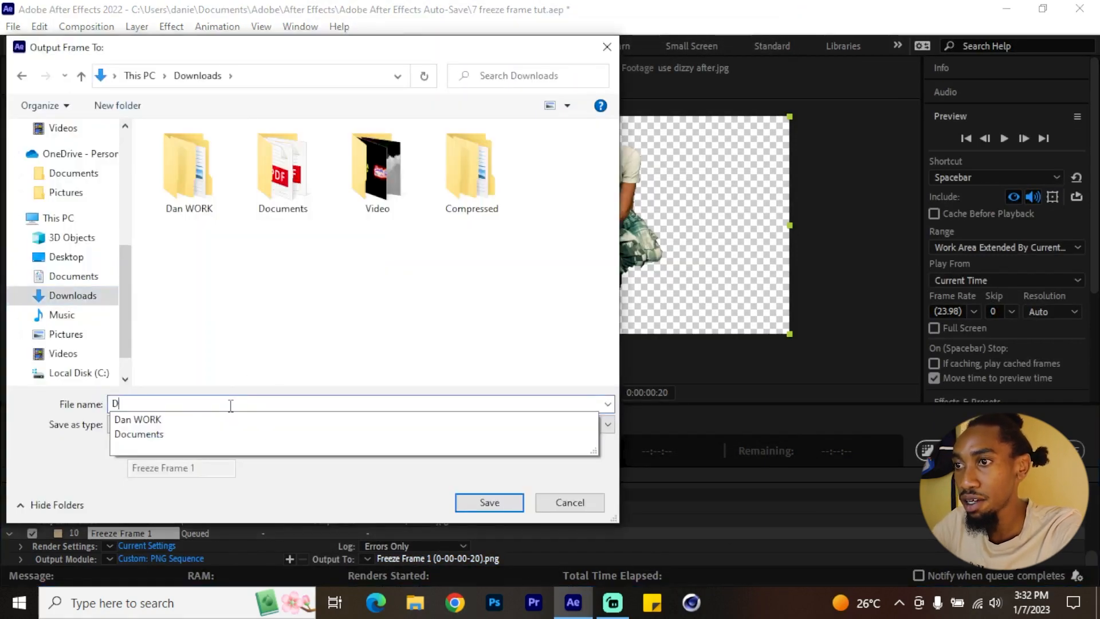
type("D OSAMA")
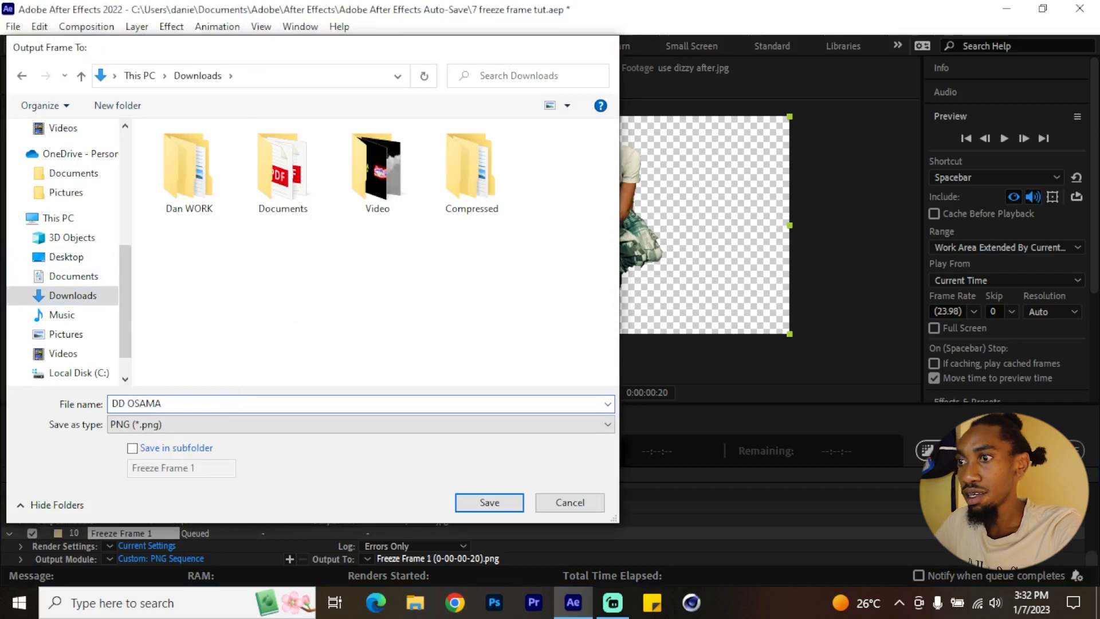
key("Return")
left_click(925, 450)
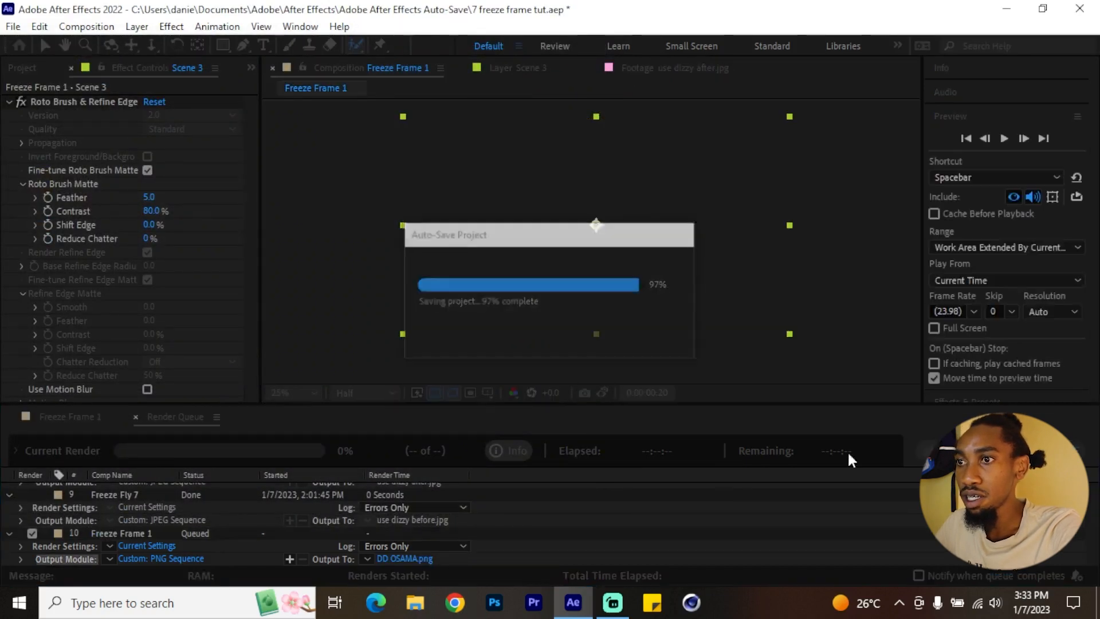
Step: Import the DD OSAMA image from the Downloads folder into the project
left_click(73, 416)
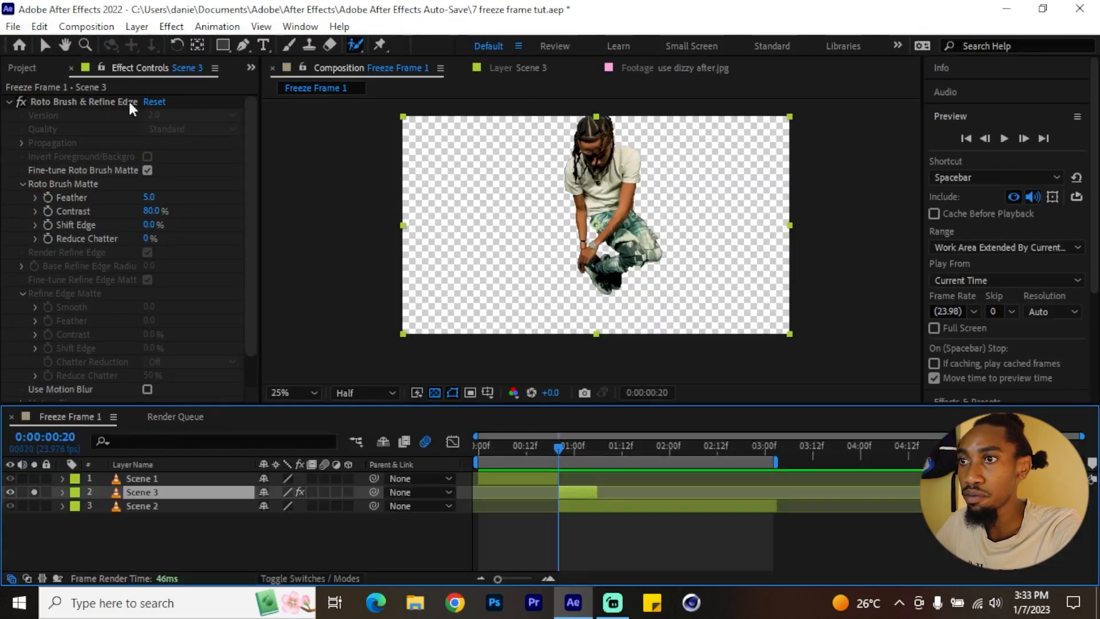
left_click(23, 67)
key("super+e")
left_click(66, 225)
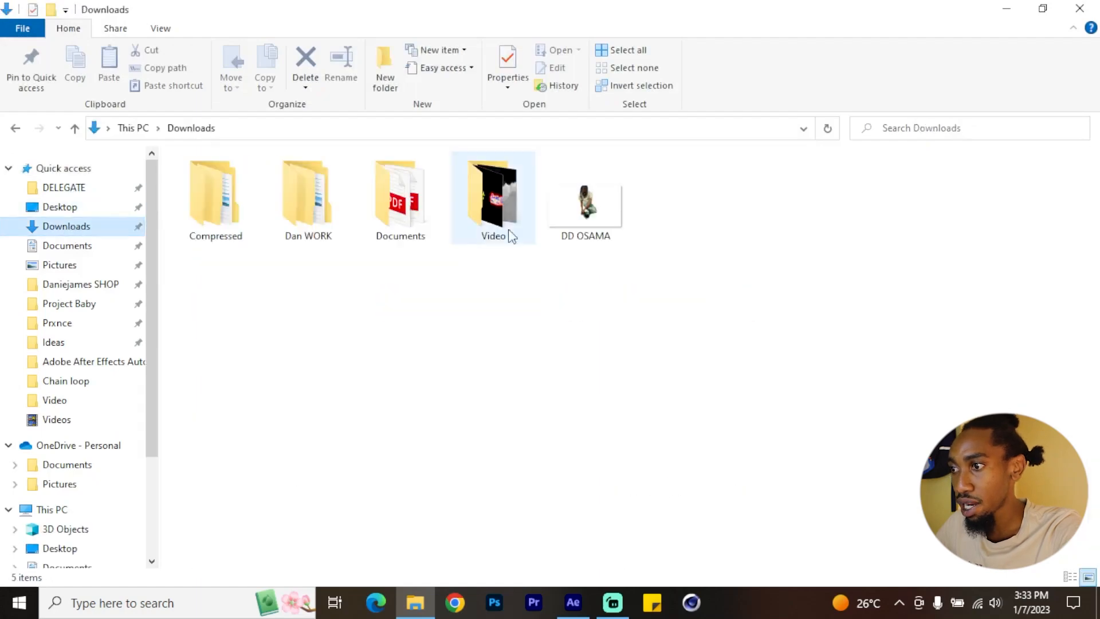
left_click_drag(584, 212, 228, 475)
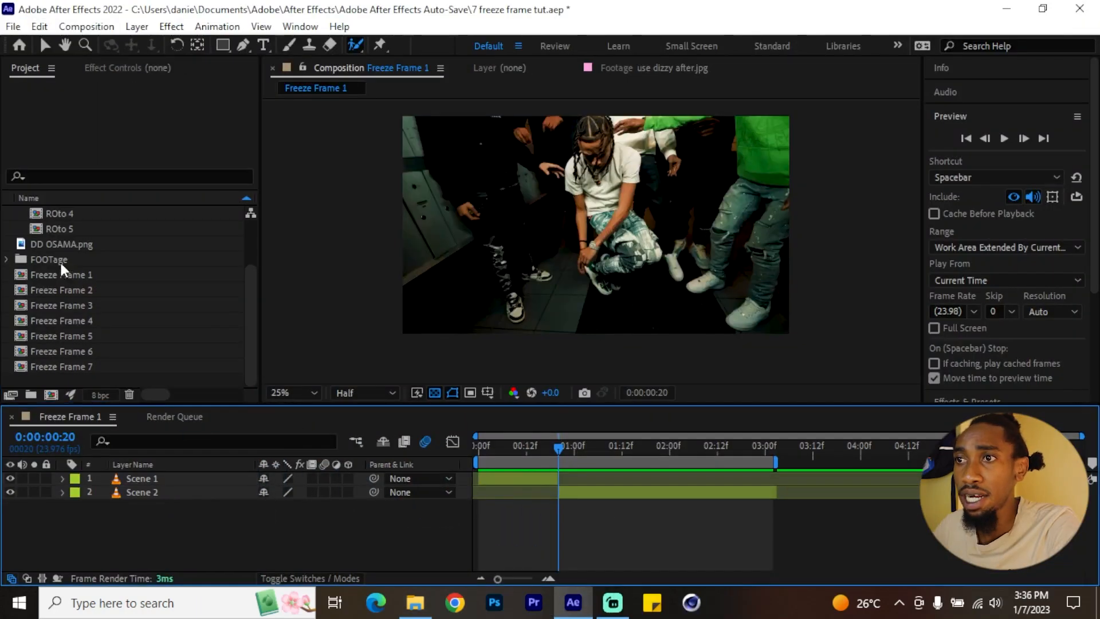
Step: Add DD OSAMA.png to the Freeze Frame 1 timeline as the topmost layer above Scene 1
scroll(59, 260, "up", 2)
scroll(84, 243, "down", 2)
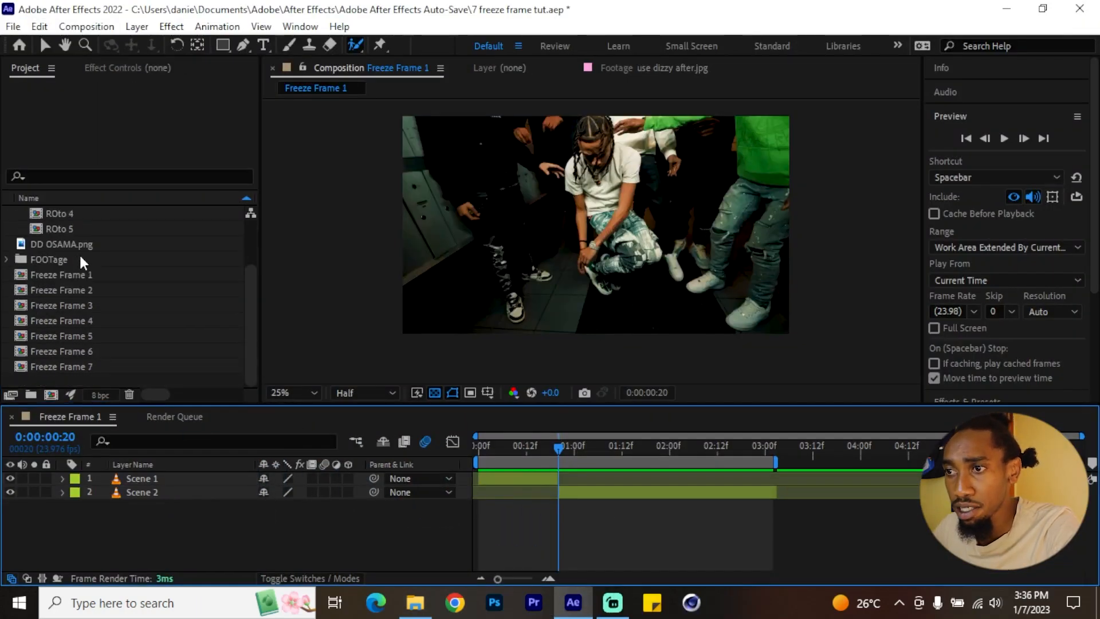
left_click_drag(79, 246, 229, 480)
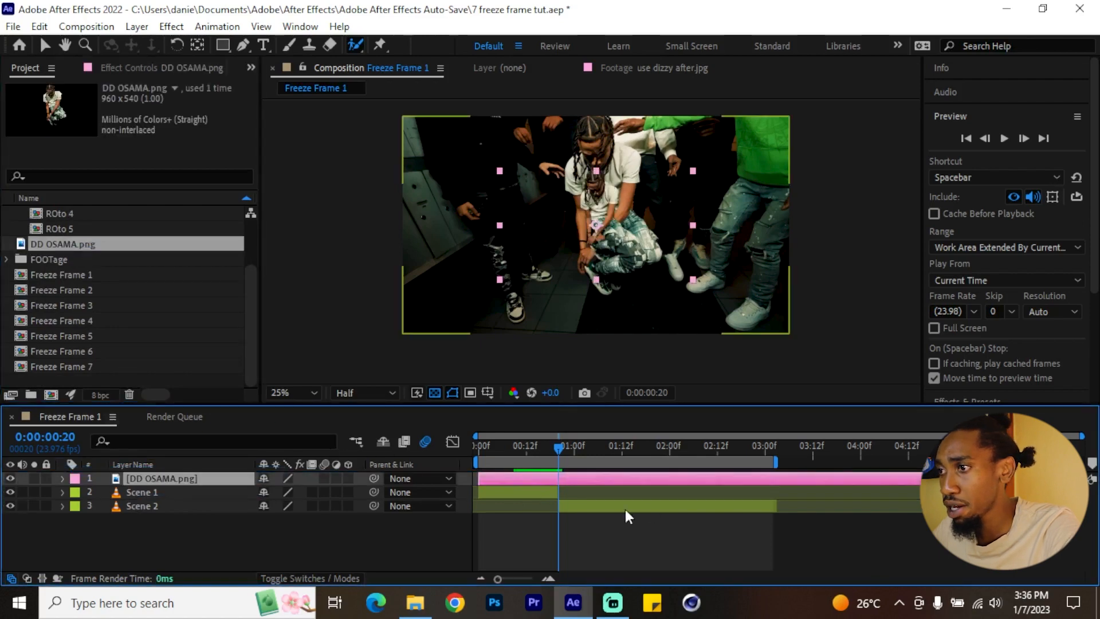
Step: Split the DD OSAMA.png layer at 0:00:00:23 and delete the part after the cut
left_click_drag(531, 477, 565, 455)
key("ctrl+shift+d")
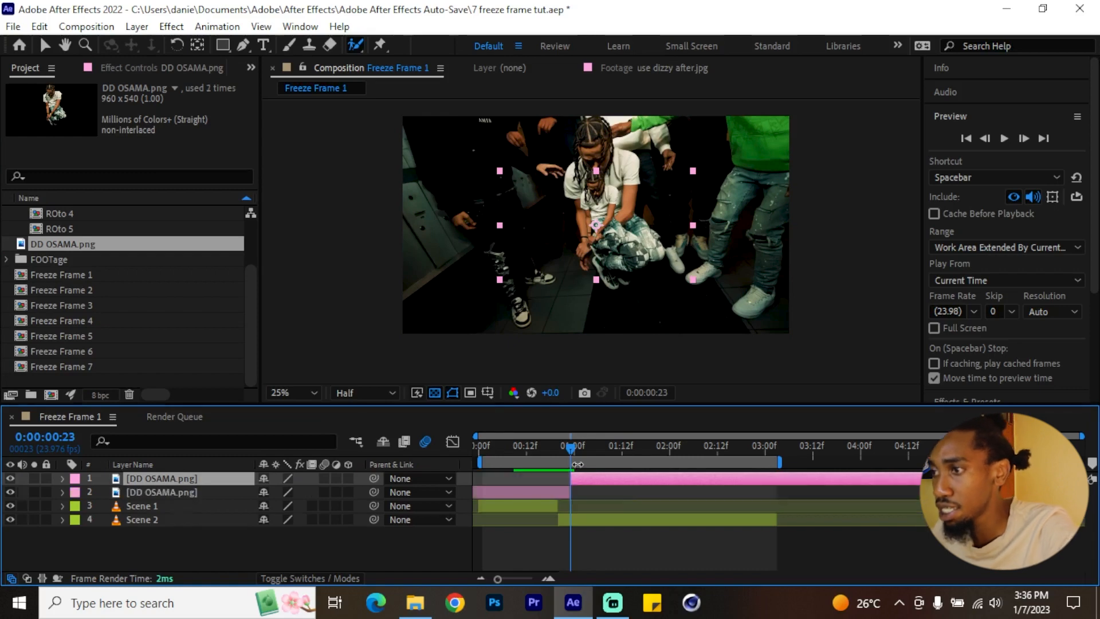
key("Delete")
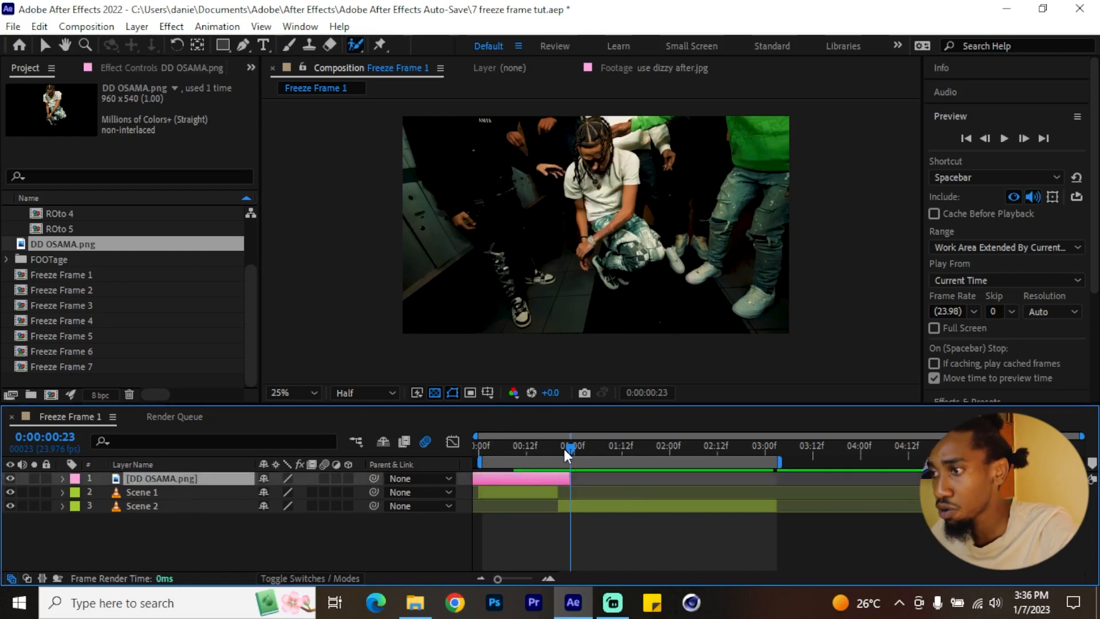
Step: Scale the DD OSAMA.png layer to 200% at 0:00:00:20 so it matches the man in the footage
left_click_drag(563, 449, 559, 447)
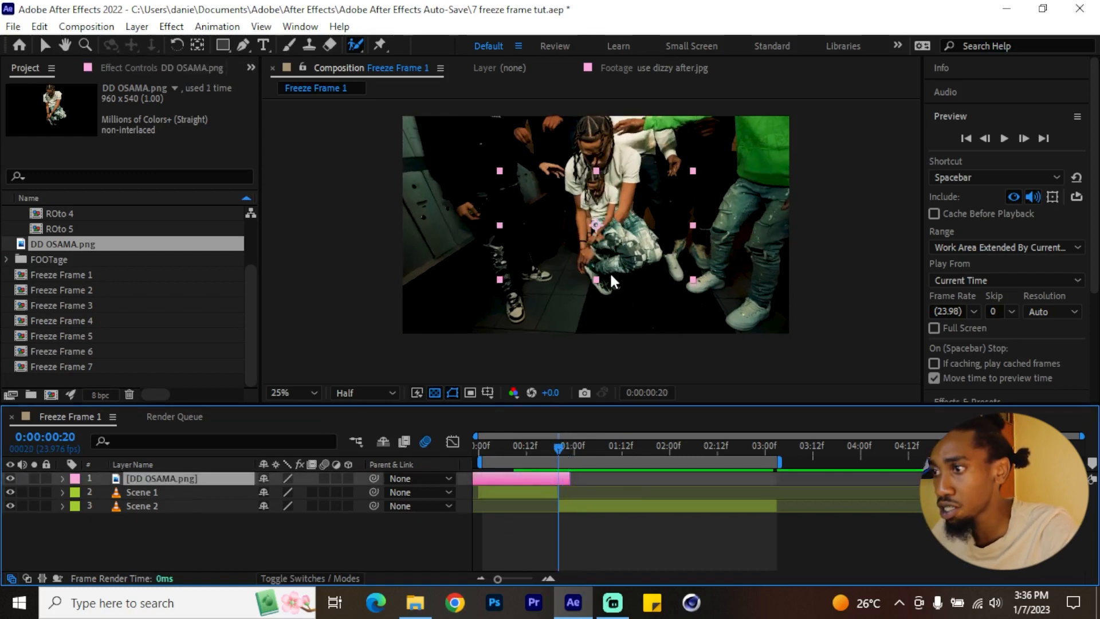
type("s")
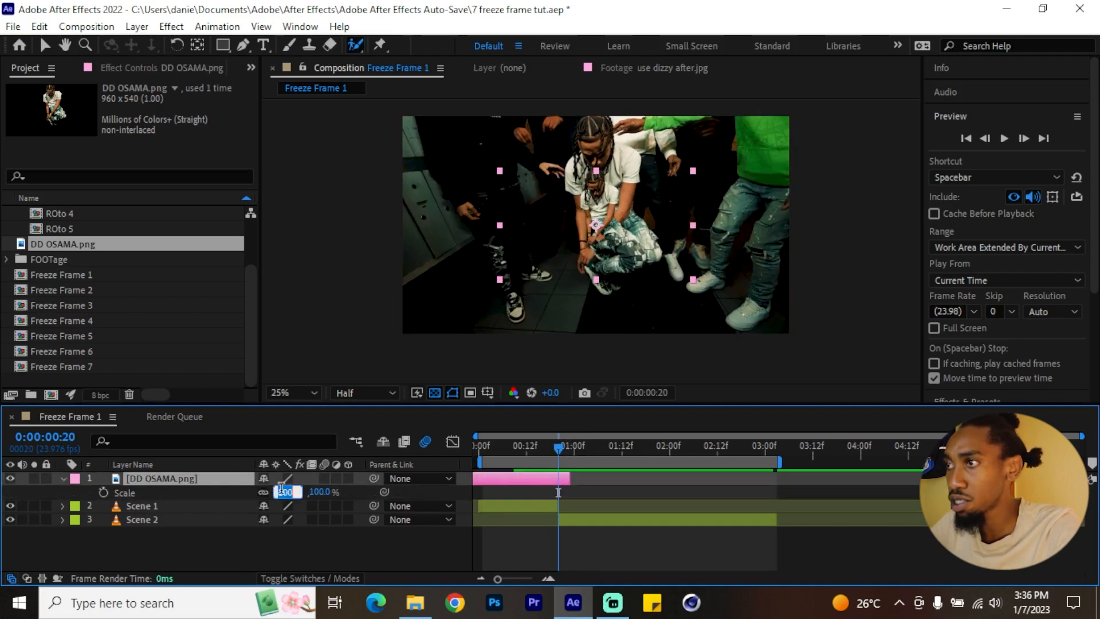
type("200")
key("Return")
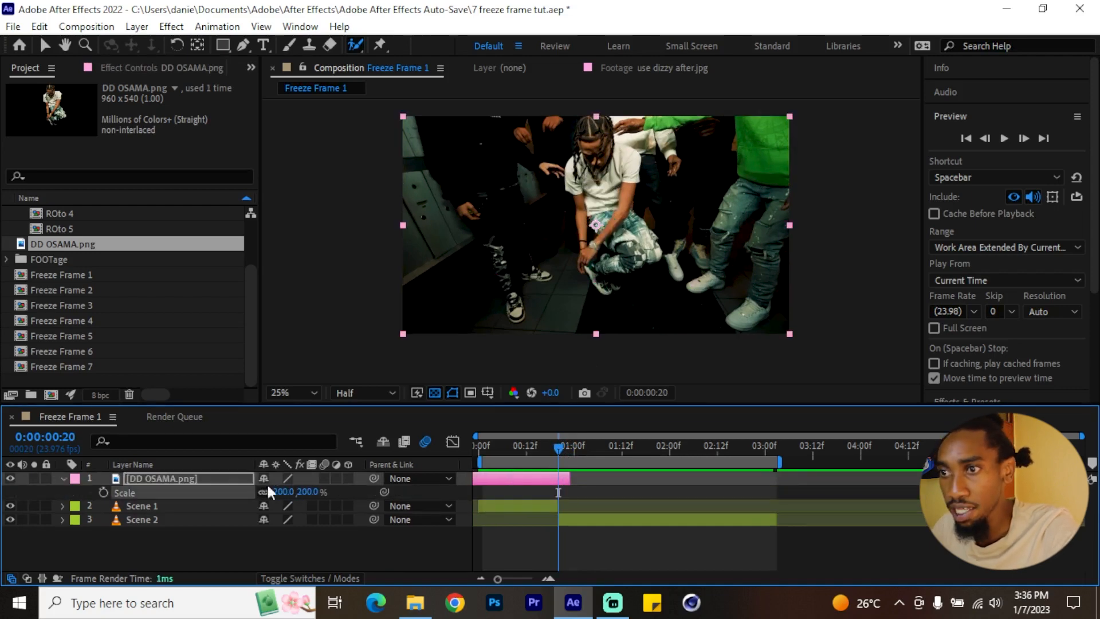
left_click(36, 478)
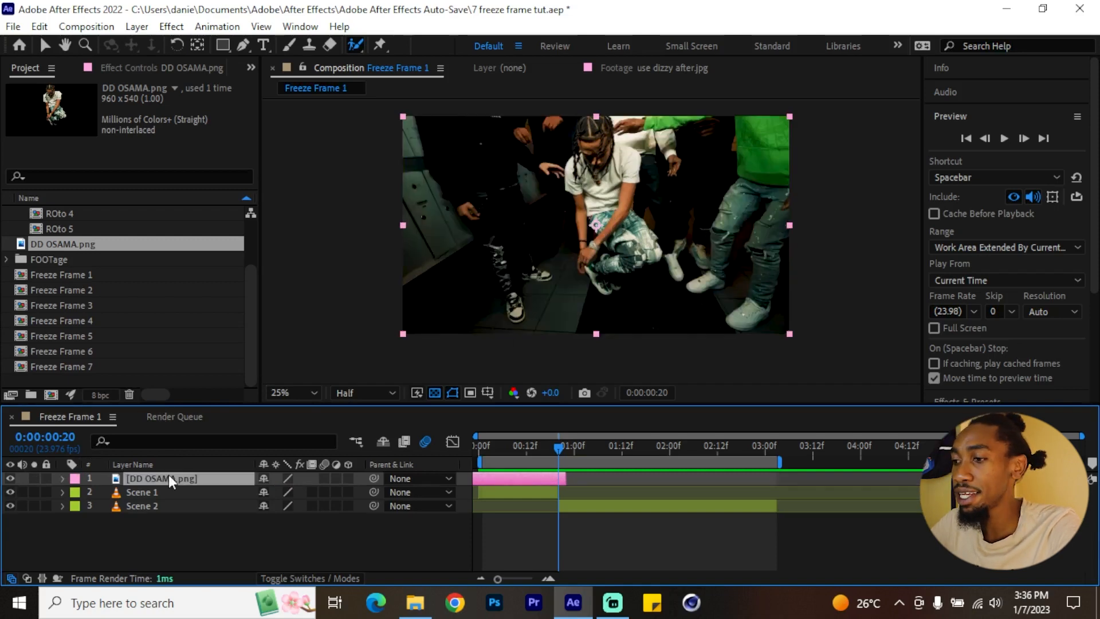
Step: Set Position, Scale and Rotation keyframes on the DD OSAMA.png layer at 0:00:00:20
key("p")
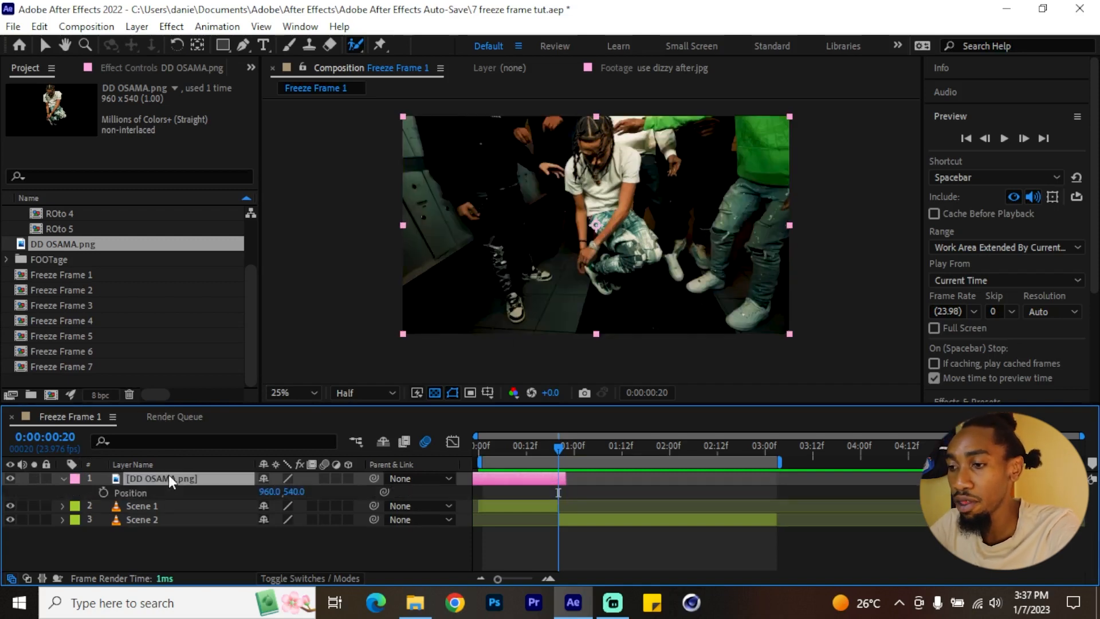
key("shift+r")
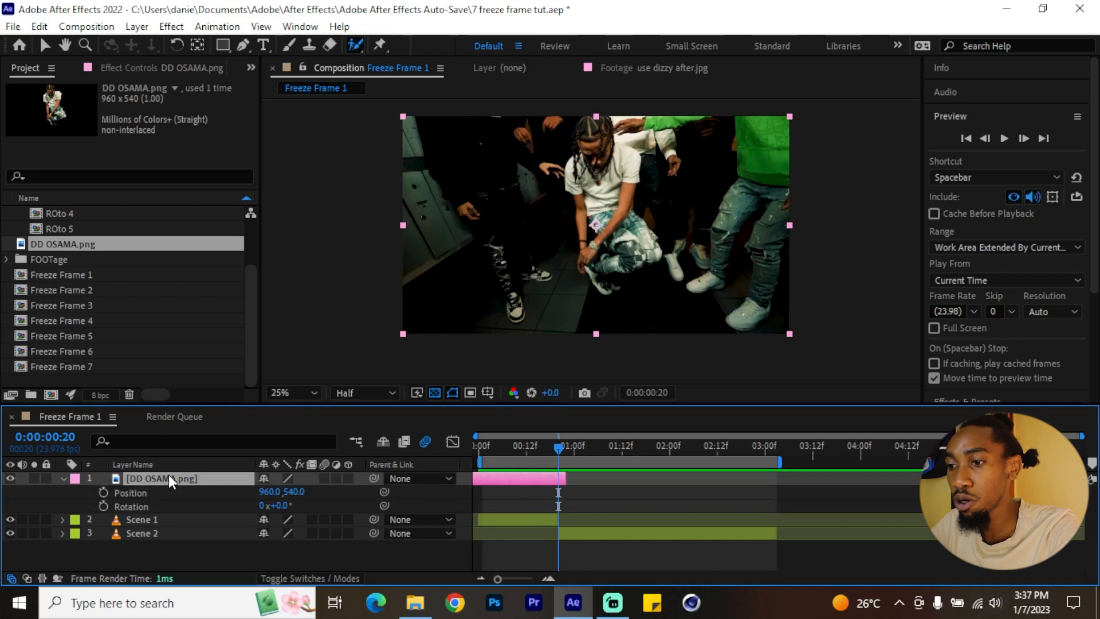
key("shift+s")
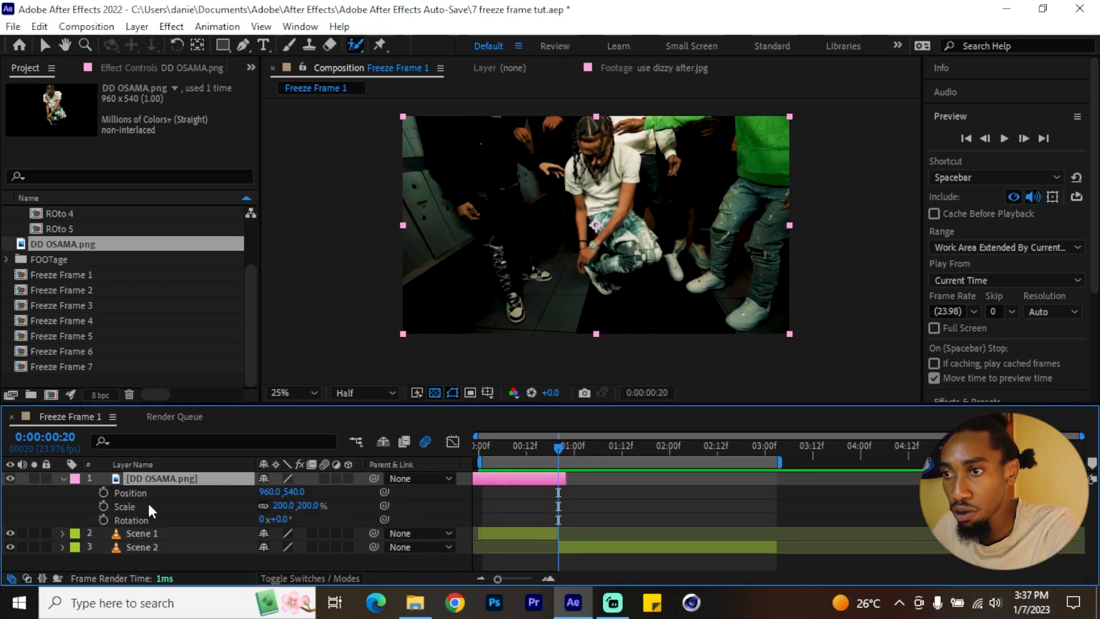
left_click_drag(103, 492, 103, 520)
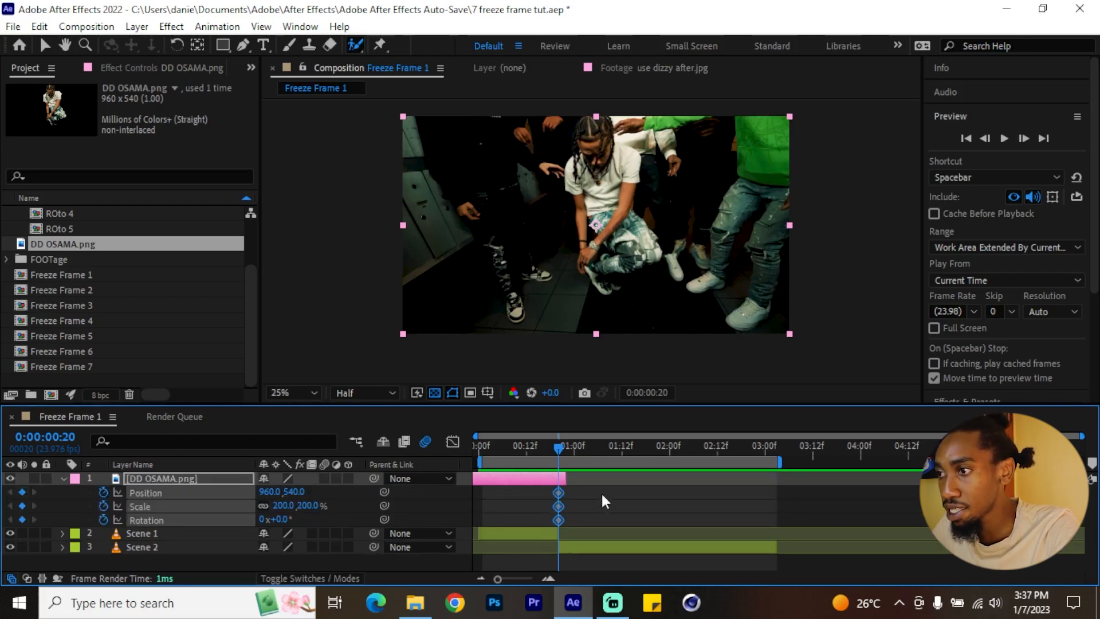
Step: At 0:00:00:04, rotate the DD OSAMA.png layer to about -249°, scale it to about 99% and move it outside the frame at about -304, 472
left_click_drag(547, 448, 496, 446)
left_click_drag(275, 519, 59, 502)
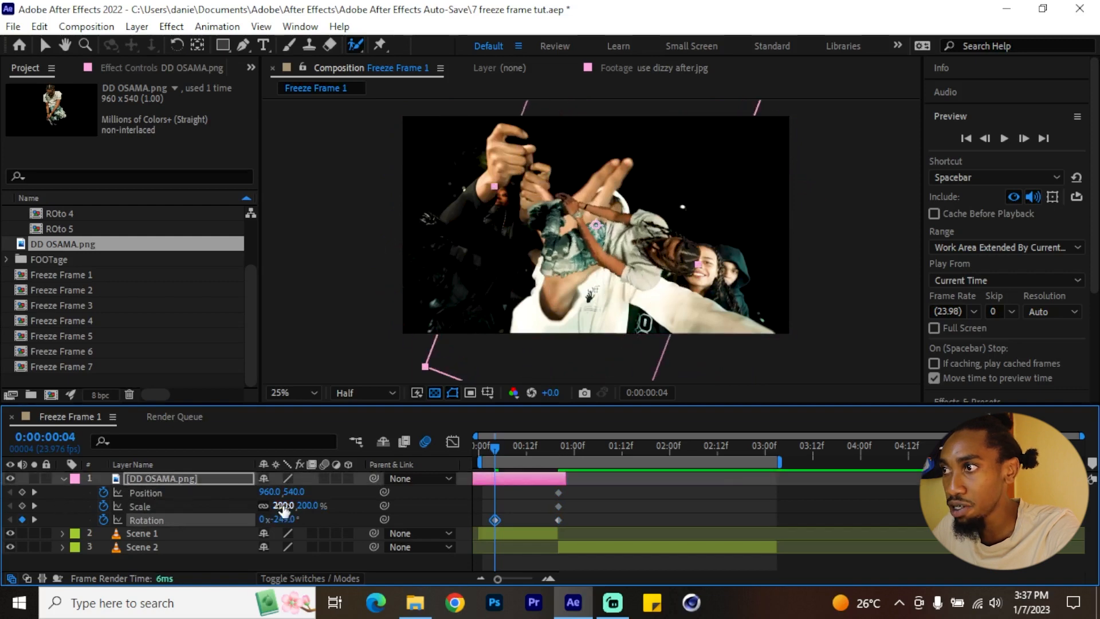
left_click_drag(284, 510, 198, 502)
left_click_drag(605, 238, 350, 225)
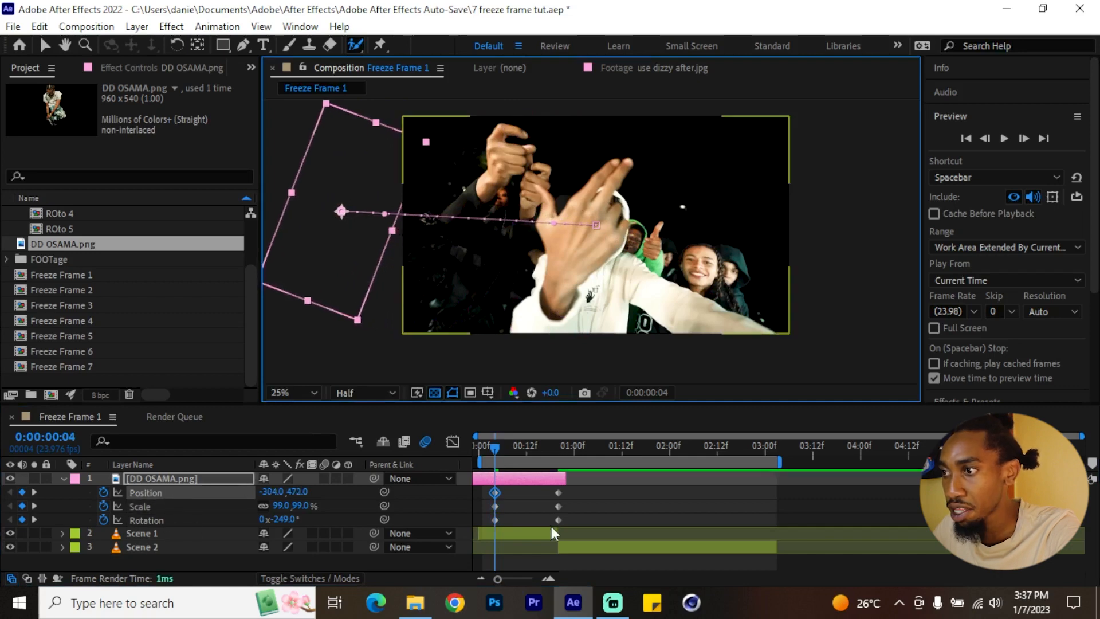
Step: Apply Easy Ease to all the DD OSAMA.png keyframes and enable motion blur for the layer
left_click_drag(572, 489, 481, 522)
right_click(492, 506)
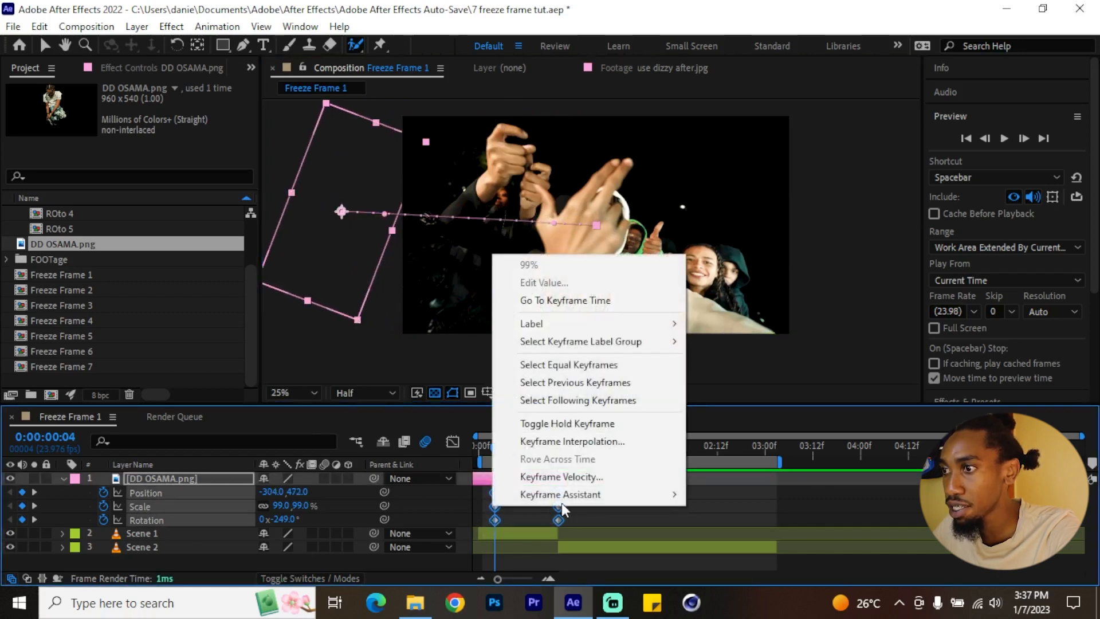
mouse_move(630, 493)
left_click(739, 385)
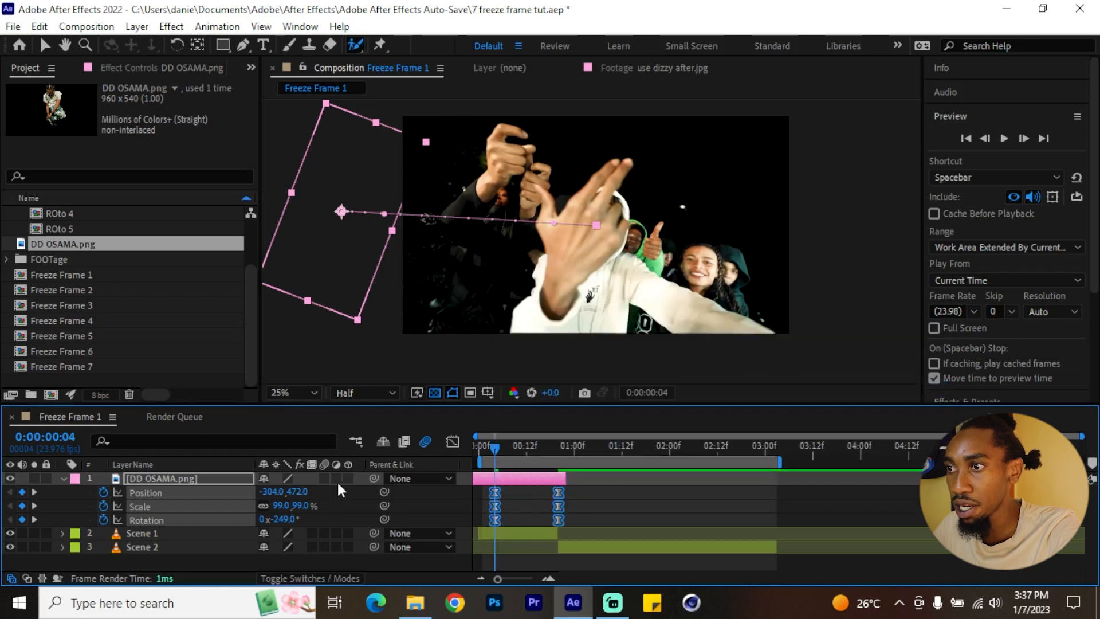
left_click(324, 478)
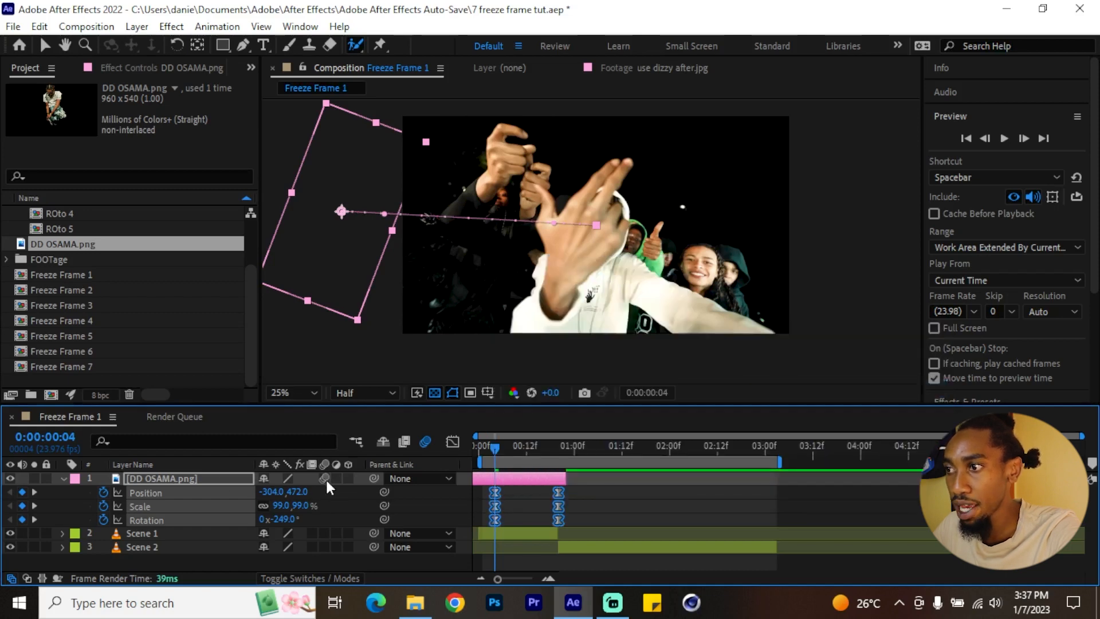
Step: Collapse the layer's properties and play back the fly-in animation up to and past the cut
left_click(62, 478)
key("space")
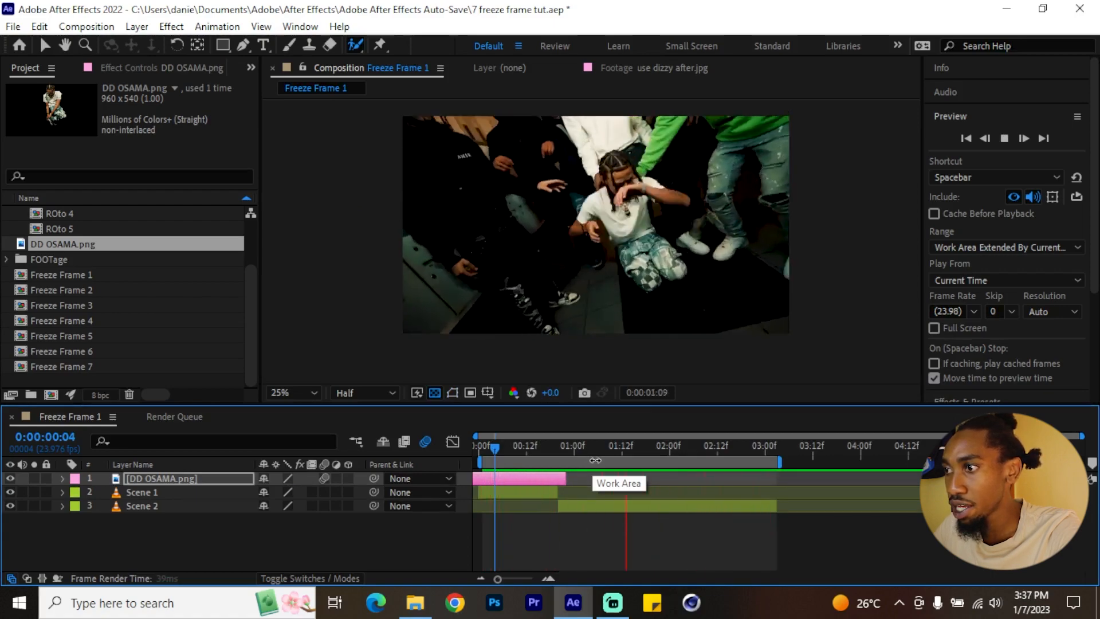
left_click_drag(535, 449, 559, 458)
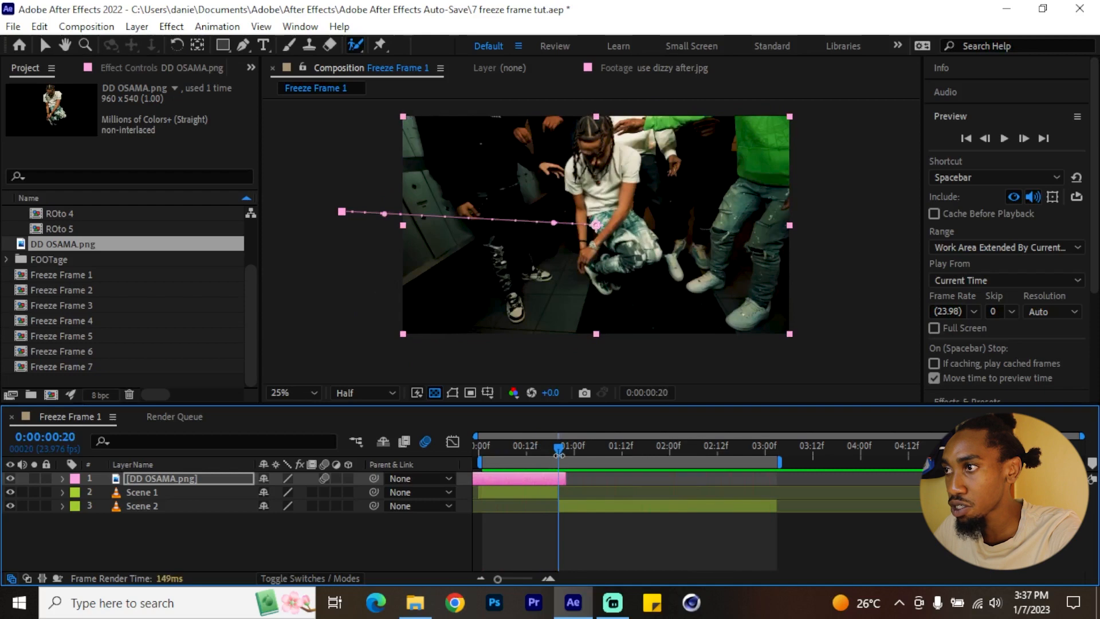
key("space")
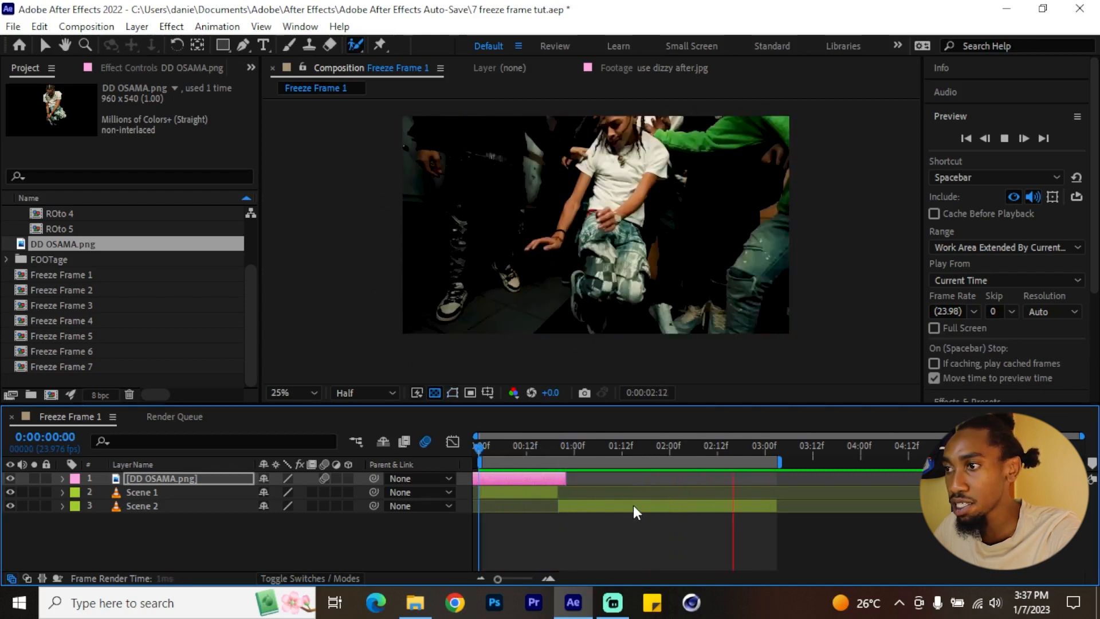
key("space")
Step: Duplicate the DD OSAMA.png layer twice and show the keyframes of all three copies in an enlarged timeline
left_click(490, 448)
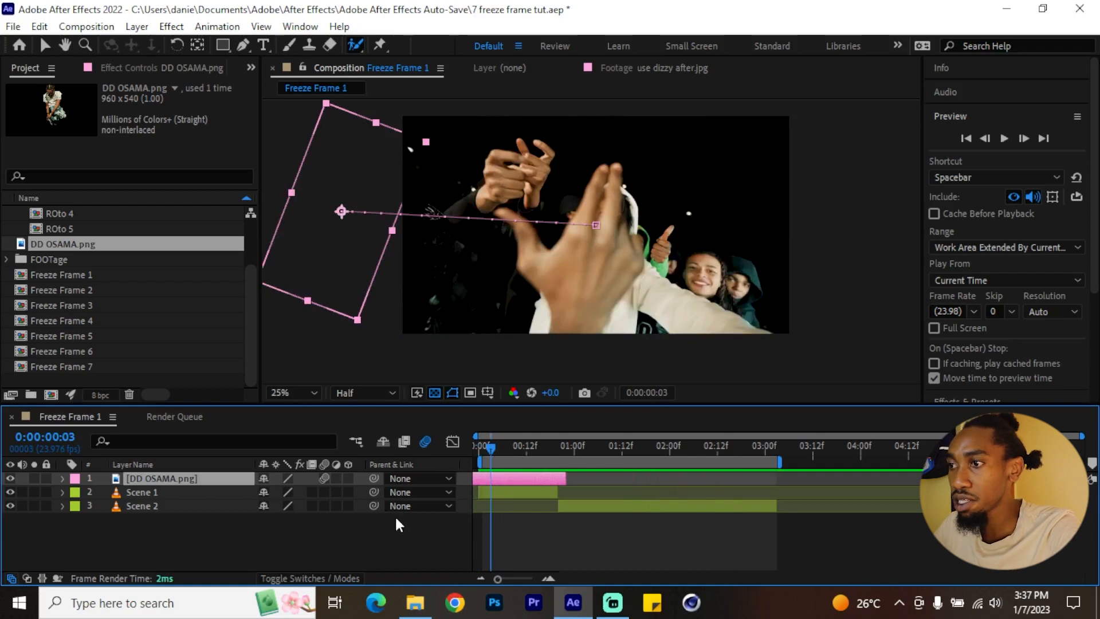
key("ctrl+d")
key("ctrl+d")
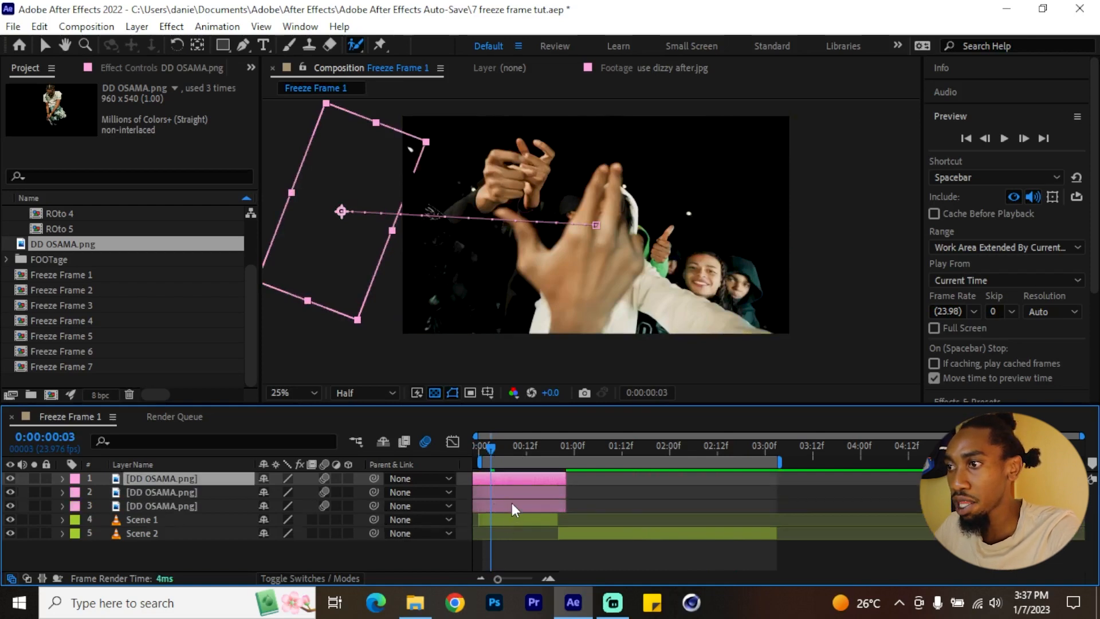
left_click(190, 503, "shift")
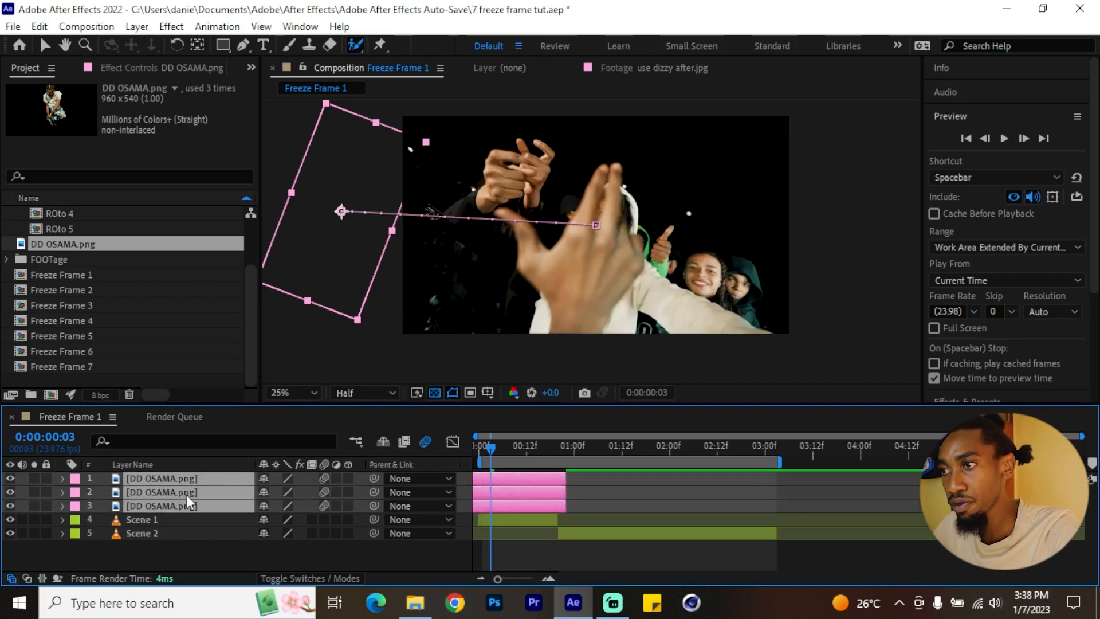
key("u")
key("grave")
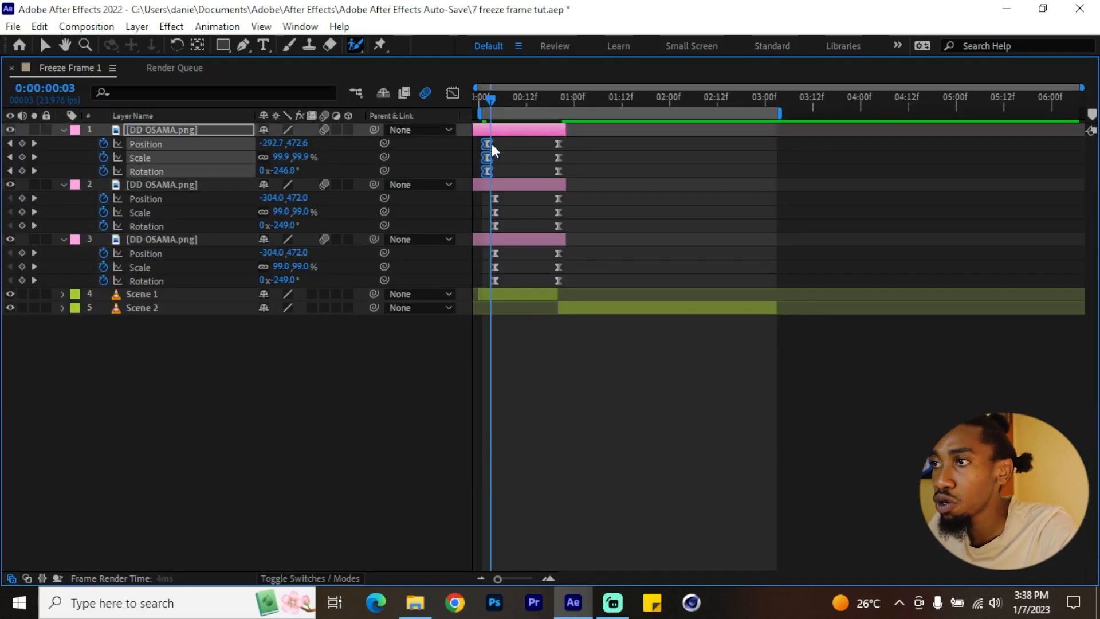
Step: Stagger the first keyframes of the three DD OSAMA.png layers so layer 1 starts earliest and layer 3 starts latest
key("alt+Right")
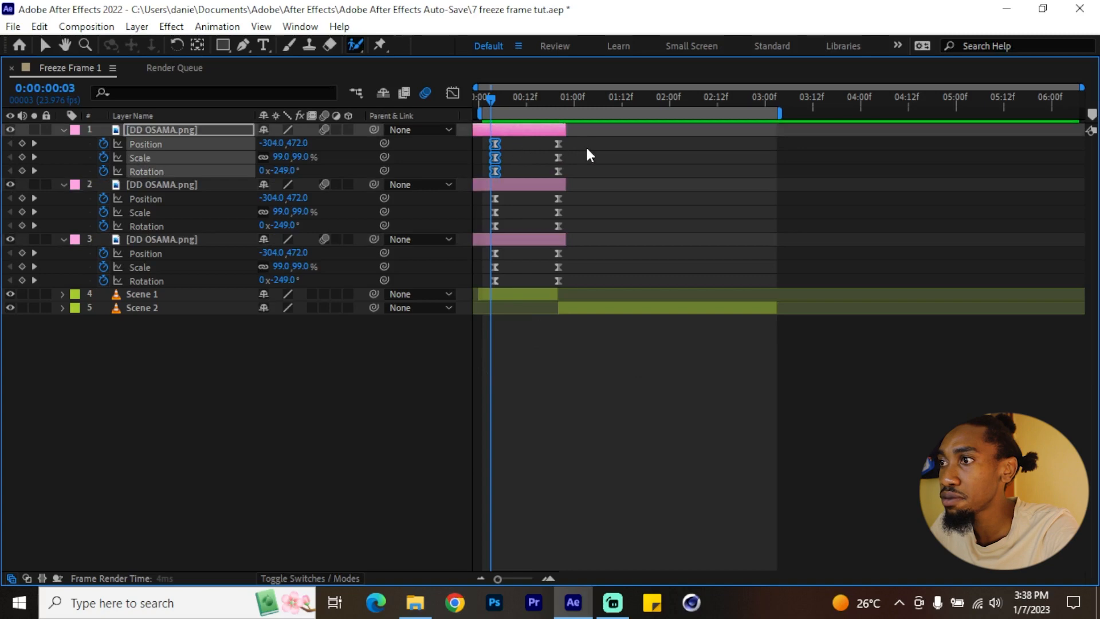
mouse_move(519, 247)
left_mouse_down()
mouse_move(479, 281)
mouse_move(520, 254)
left_mouse_up()
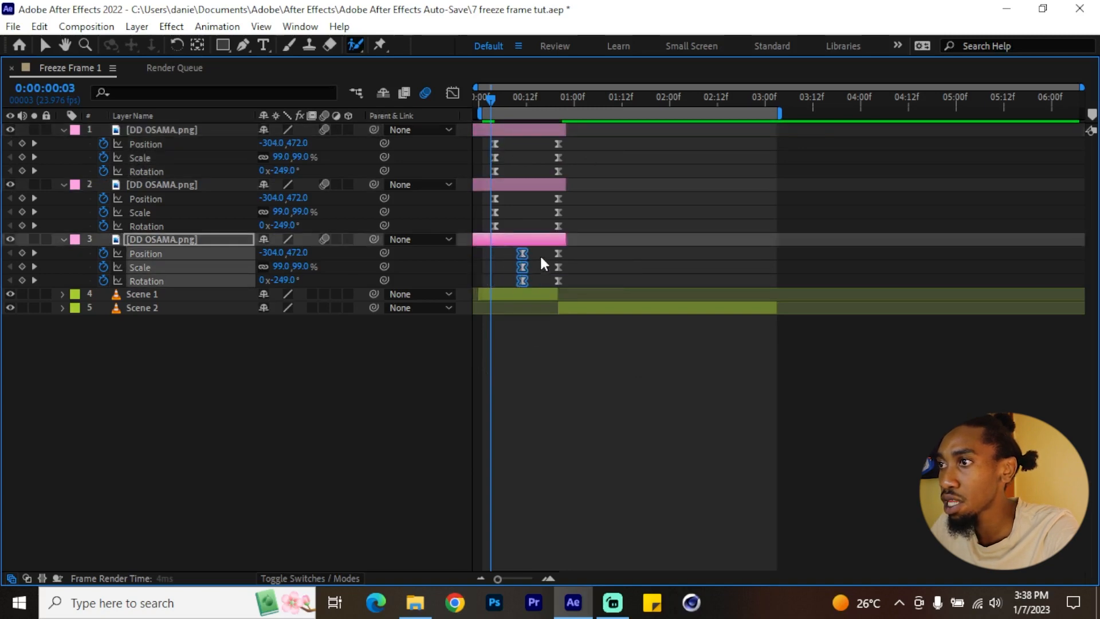
mouse_move(502, 192)
left_mouse_down()
mouse_move(489, 221)
mouse_move(506, 201)
left_mouse_up()
left_click_drag(506, 139, 484, 150)
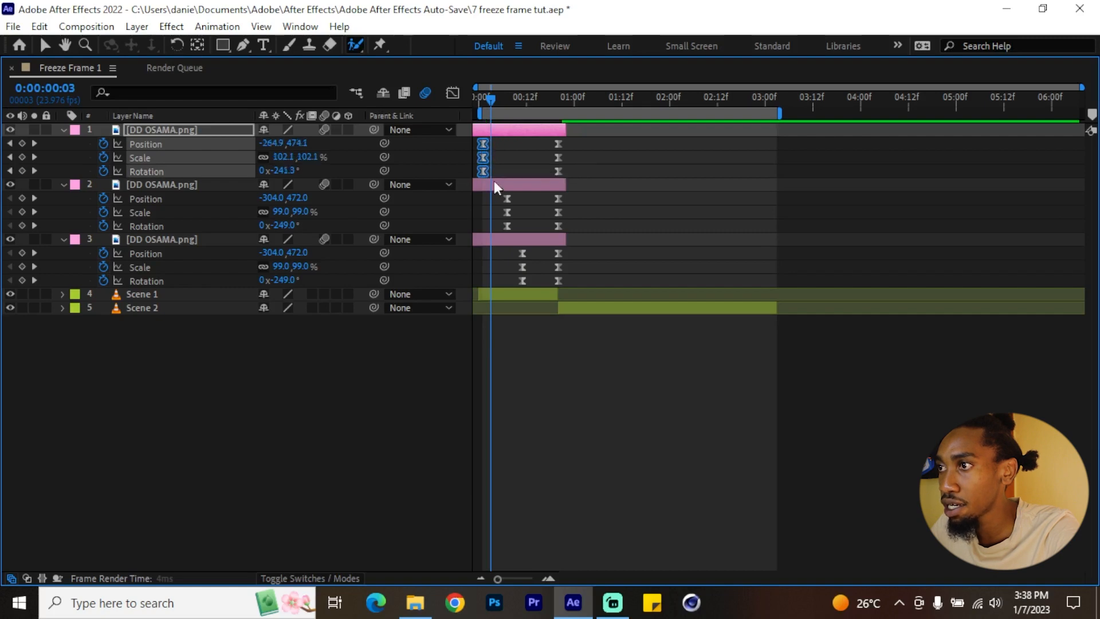
mouse_move(511, 194)
left_mouse_down()
mouse_move(496, 226)
mouse_move(505, 213)
left_mouse_up()
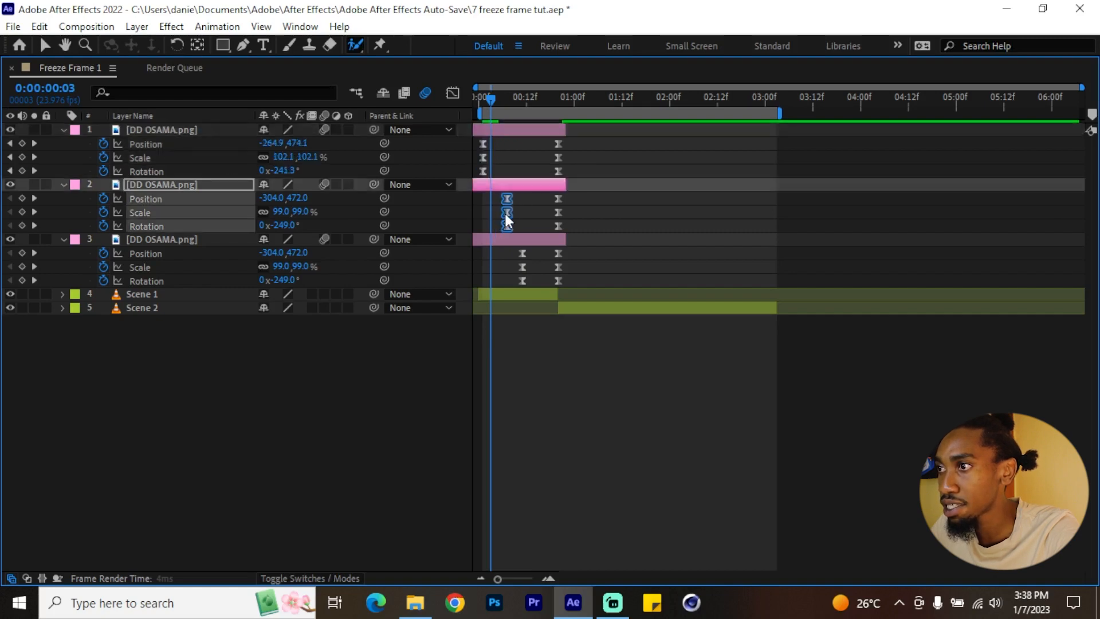
left_click_drag(538, 250, 514, 280)
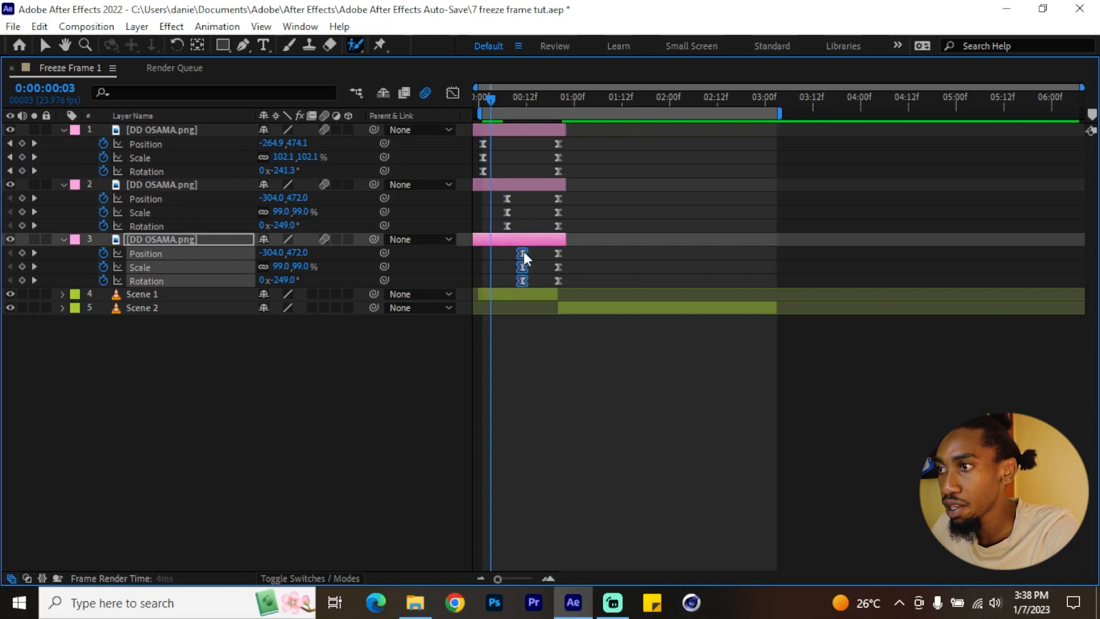
Step: Restore the normal timeline size, collapse the layers' keyframes and play back the staggered fly-in
key("grave")
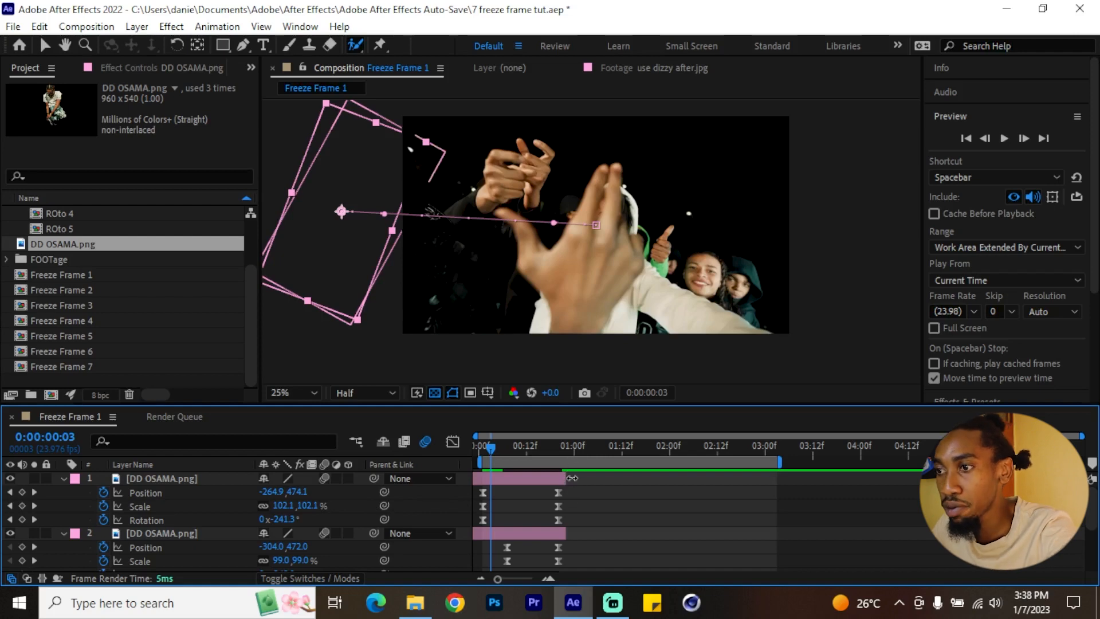
left_click(187, 480)
key("u")
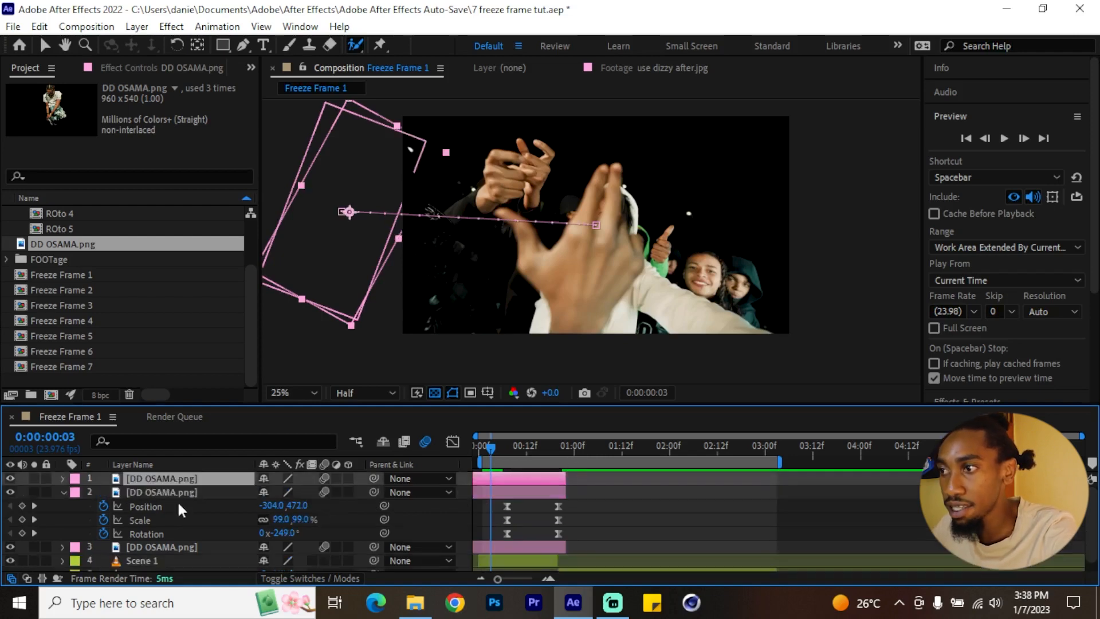
left_click(177, 493)
key("u")
key("space")
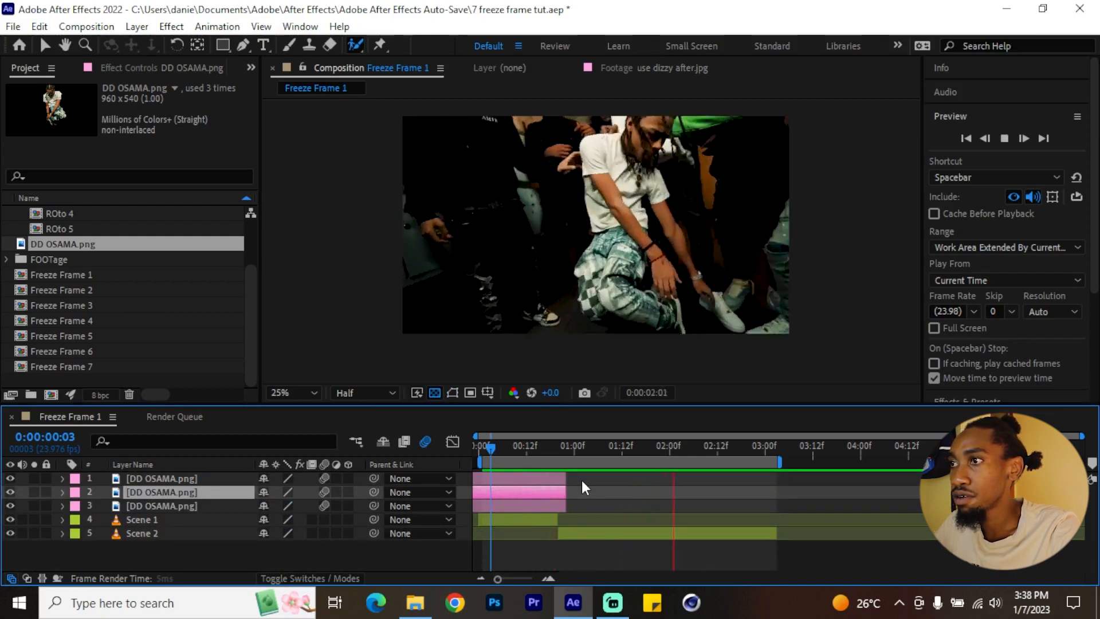
left_click(582, 480)
left_click(613, 446)
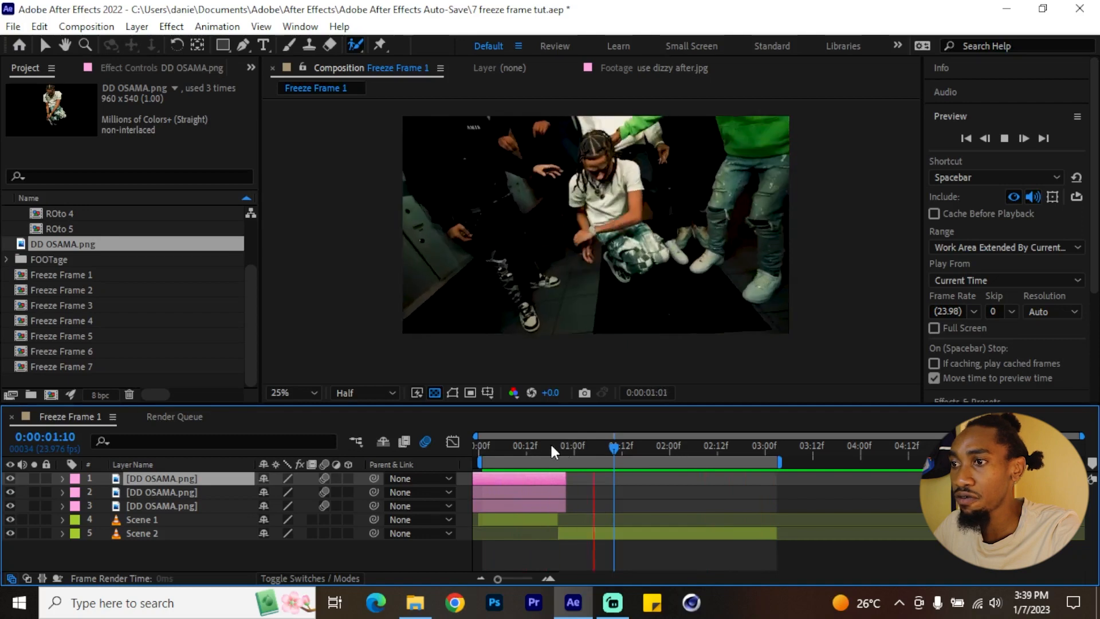
key("space")
Step: Shift the image and scene layers later in the timeline and extend the start of Scene 1 back to the composition's beginning
left_click(198, 505, "shift")
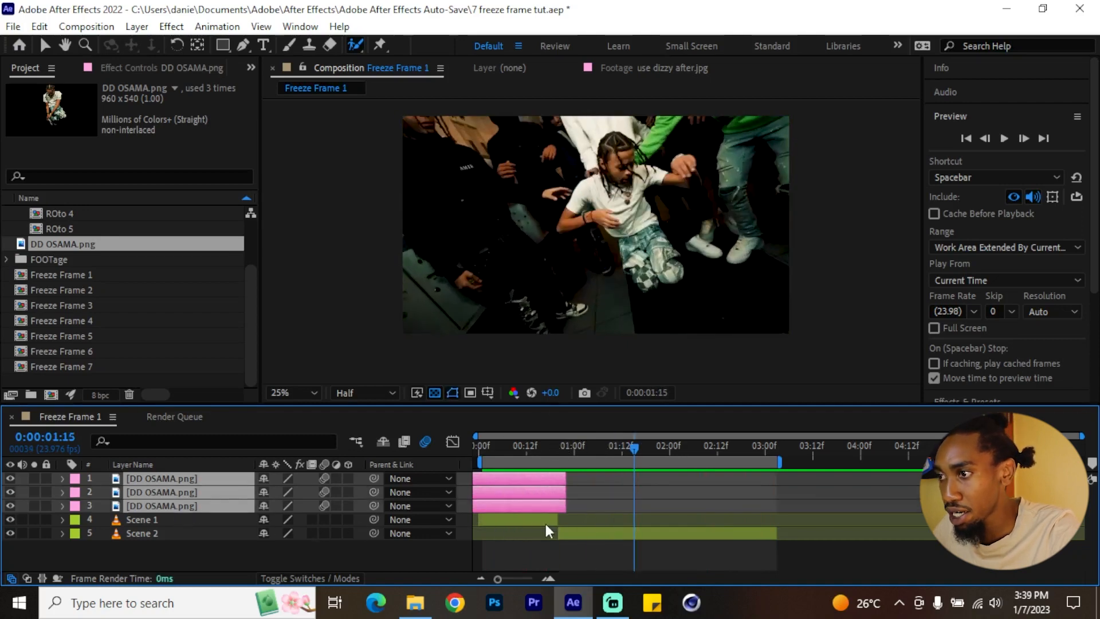
key("ctrl+a")
left_click_drag(532, 521, 481, 522)
left_click(672, 493)
left_click(495, 523)
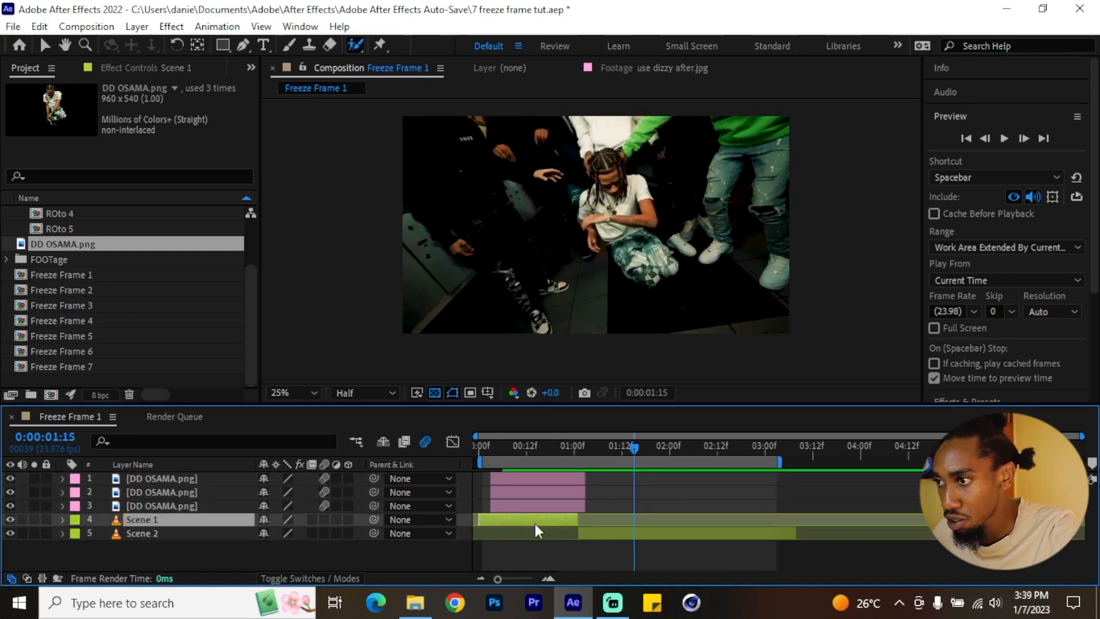
left_click(593, 535, "shift")
left_click_drag(493, 518, 480, 518)
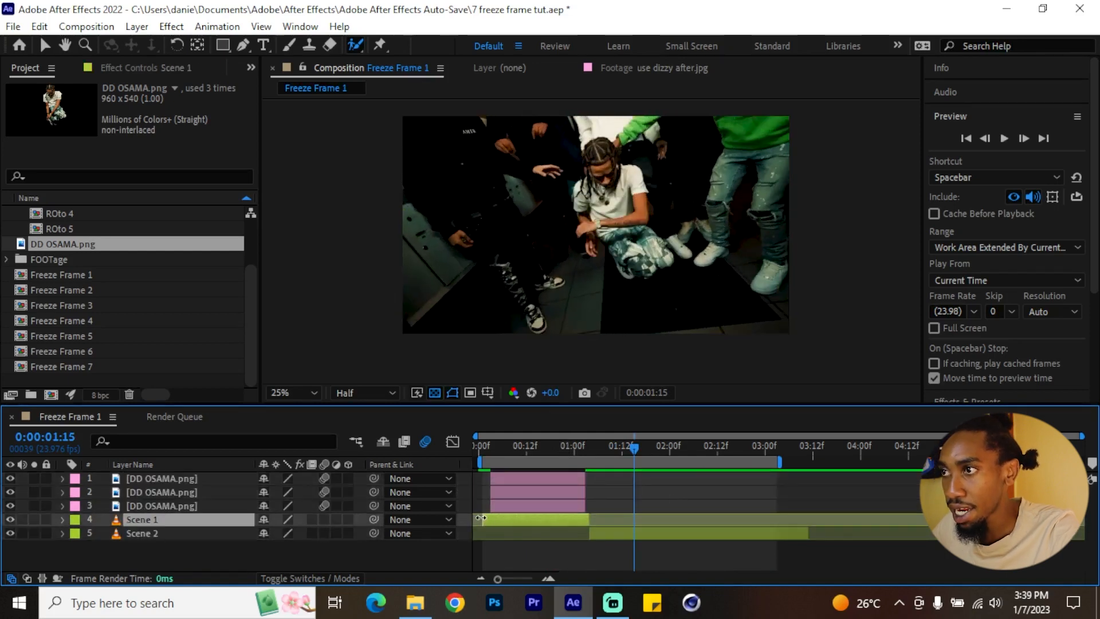
Step: Extend the starts of the three DD OSAMA.png layers back to Scene 1's start and show their keyframes in an enlarged timeline
key("grave")
left_click(520, 129)
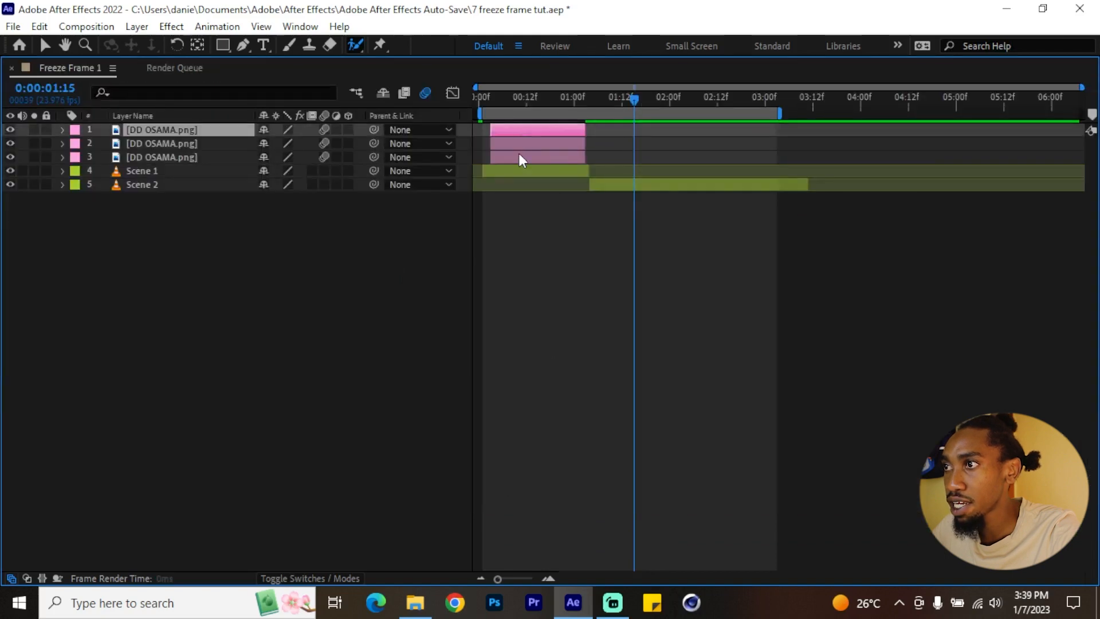
left_click(517, 154, "shift")
mouse_move(490, 140)
left_mouse_down()
mouse_move(477, 140)
mouse_move(493, 143)
left_mouse_up()
key("u")
Step: Move the first keyframes of each DD OSAMA.png layer to spread out their staggered entrances from layer 1 to layer 3
left_click_drag(492, 142, 511, 175)
left_click_drag(503, 144, 486, 143)
left_click_drag(512, 194, 536, 229)
left_click_drag(526, 198, 518, 198)
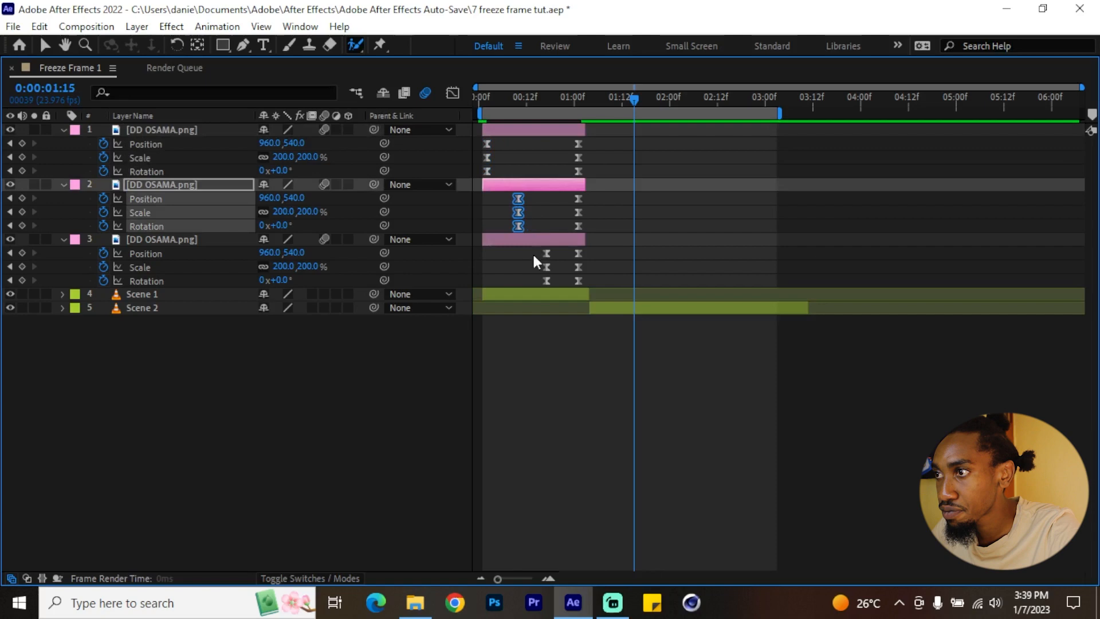
left_click_drag(533, 250, 557, 287)
left_click_drag(546, 253, 538, 253)
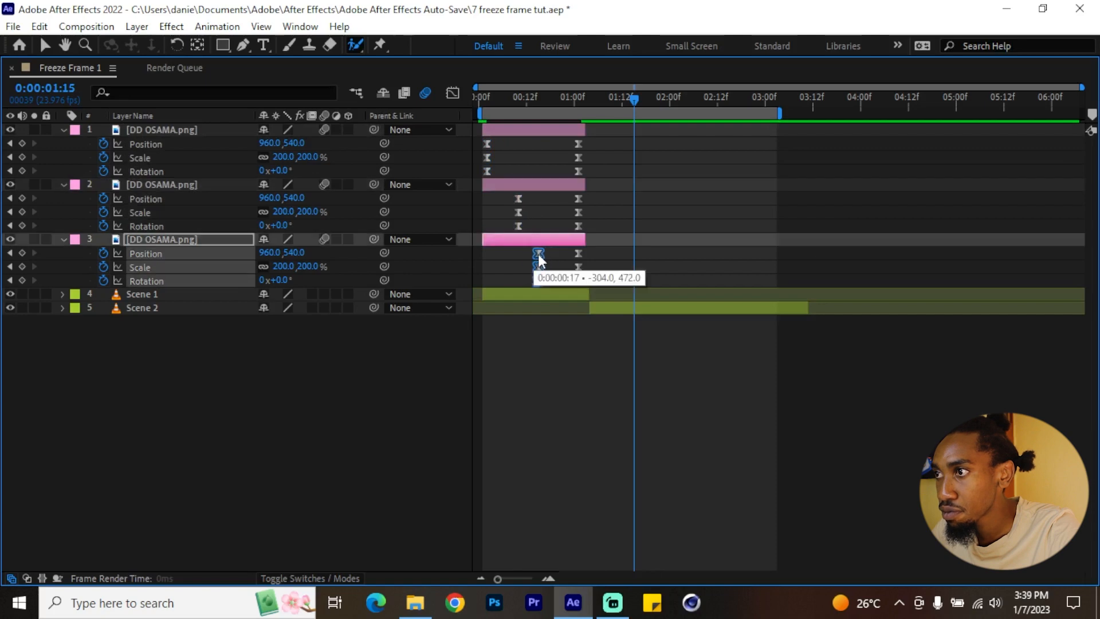
Step: Shift all layers later so the scene cut falls at 0:00:01:14, and extend Scene 1 back to the composition's beginning
left_click(544, 130, "shift")
left_click(562, 306, "shift")
left_click_drag(561, 297, 601, 296)
left_click_drag(522, 294, 478, 293)
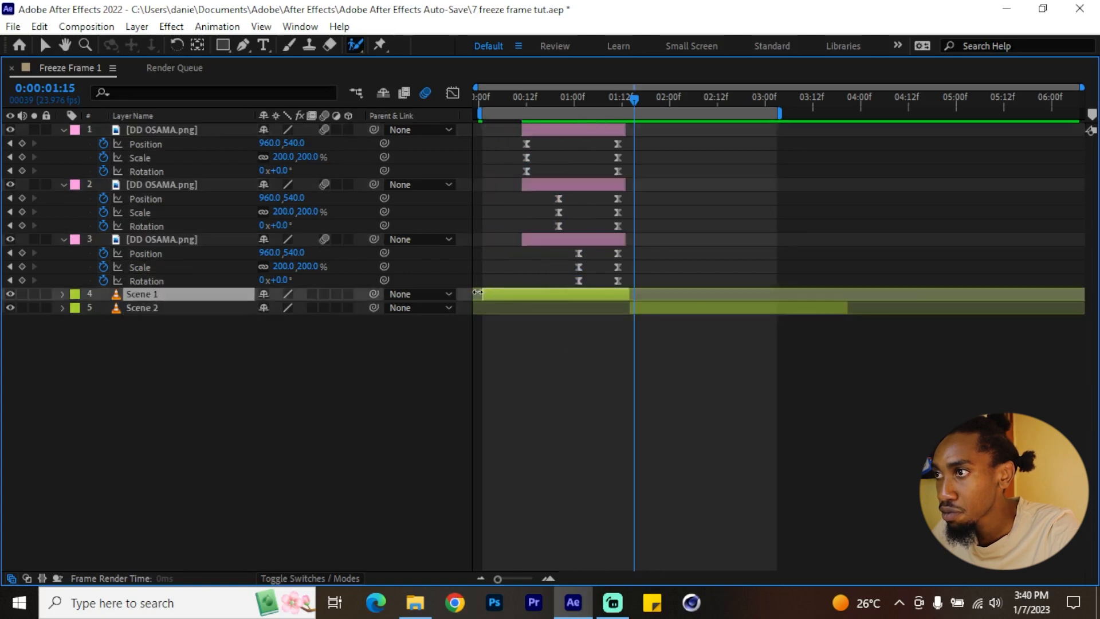
Step: Extend the starts of all three DD OSAMA.png layers back to the composition's beginning
left_click(529, 238)
left_click(524, 130, "shift")
left_click_drag(520, 130, 482, 131)
Step: Move the staggered first keyframes of the three DD OSAMA.png layers slightly earlier and extend the layers to the cut at 0:00:01:14
left_click_drag(538, 140, 518, 149)
left_click_drag(579, 195, 544, 229)
left_click_drag(559, 199, 555, 199)
left_click_drag(593, 247, 564, 285)
left_click_drag(578, 253, 575, 253)
left_click_drag(573, 185, 569, 184)
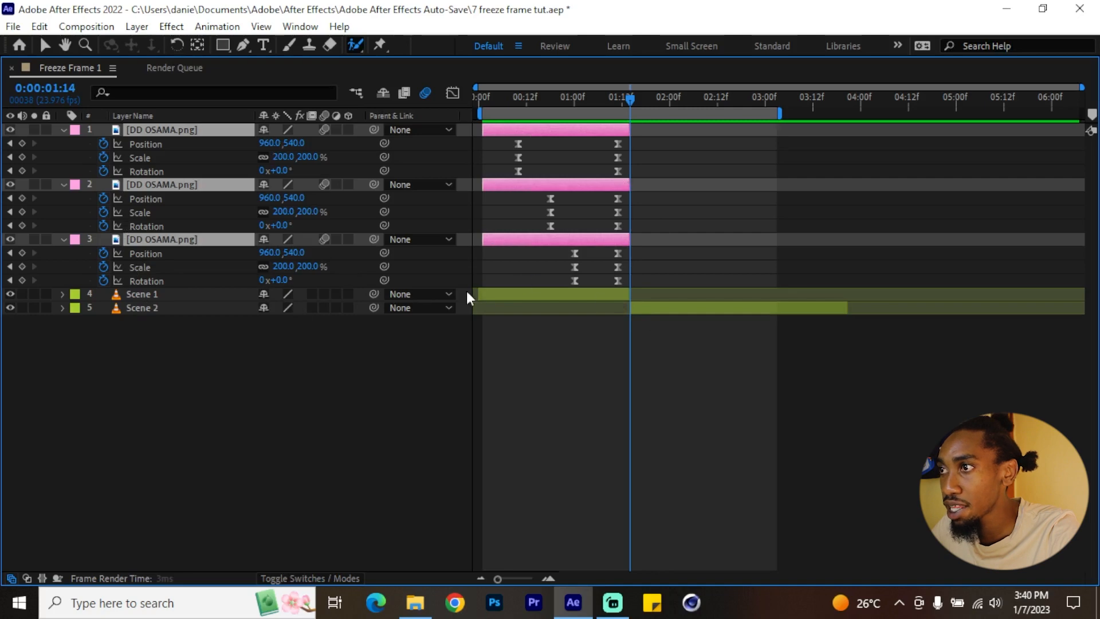
Step: Nudge the first keyframes of each of the three DD OSAMA.png layers about one frame earlier
left_click_drag(538, 150, 514, 143)
left_click_drag(550, 182, 545, 209)
mouse_move(586, 249)
left_mouse_down()
mouse_move(566, 285)
mouse_move(569, 259)
left_mouse_up()
Step: Restore the normal timeline size, collapse the keyframes and play back the retimed freeze-frame animation
key("grave")
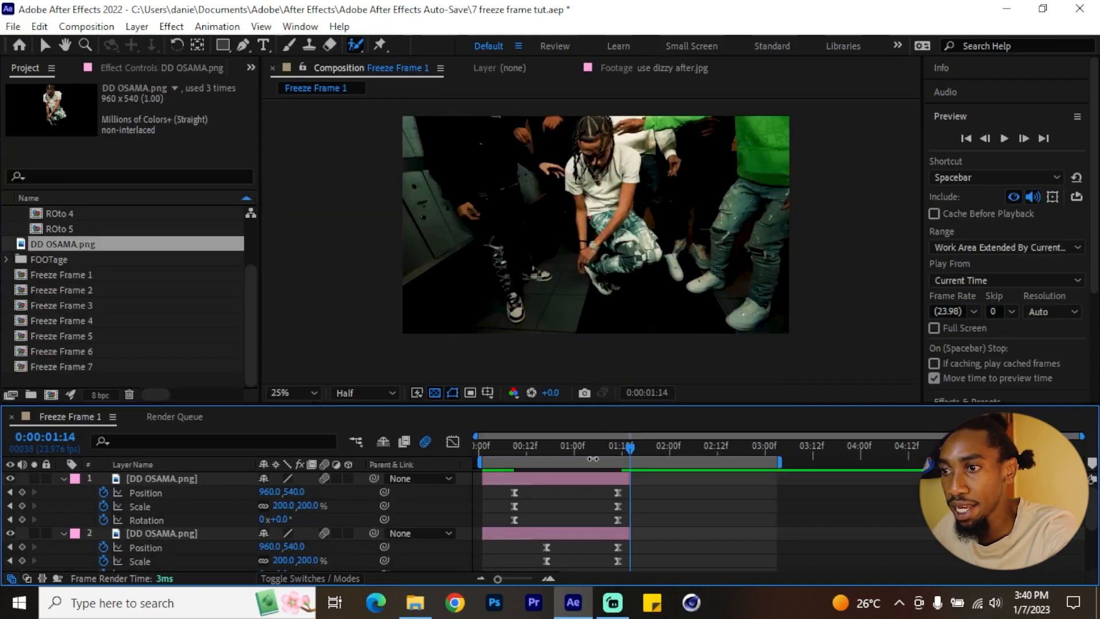
key("u")
key("space")
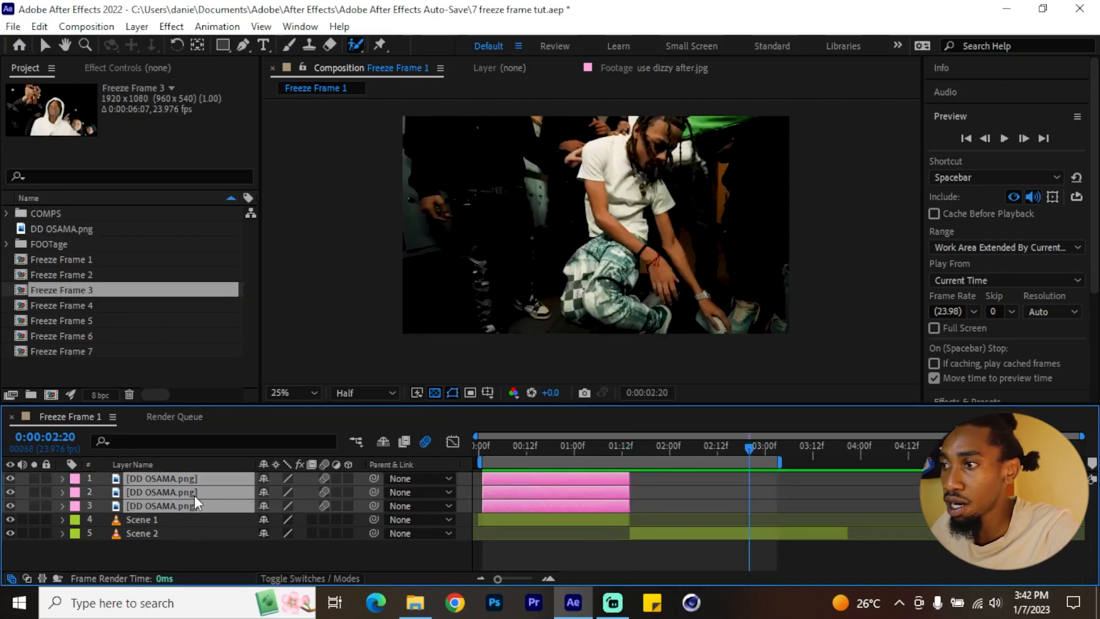
Step: Delete the three animated DD OSAMA.png layers and place a fresh copy of DD OSAMA.png above Scene 1
key("Delete")
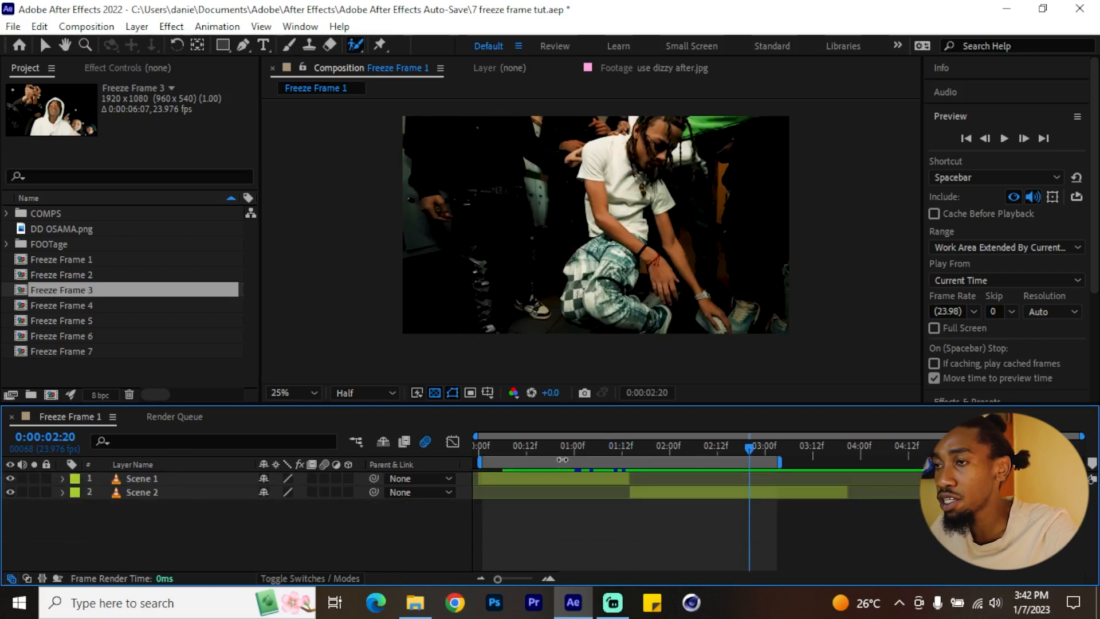
left_click_drag(563, 450, 593, 451)
left_click_drag(80, 229, 214, 512)
left_click_drag(132, 506, 137, 474)
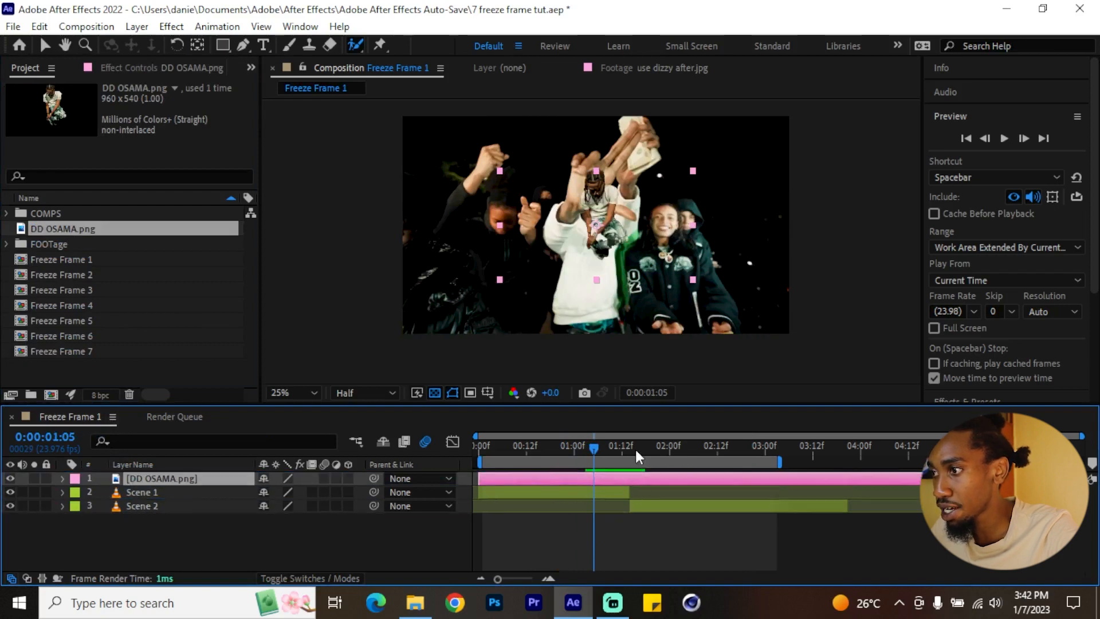
Step: Extend the work area to the end of Scene 2 and trim the DD OSAMA.png layer to end at 0:00:01:15
left_click_drag(635, 449, 702, 450)
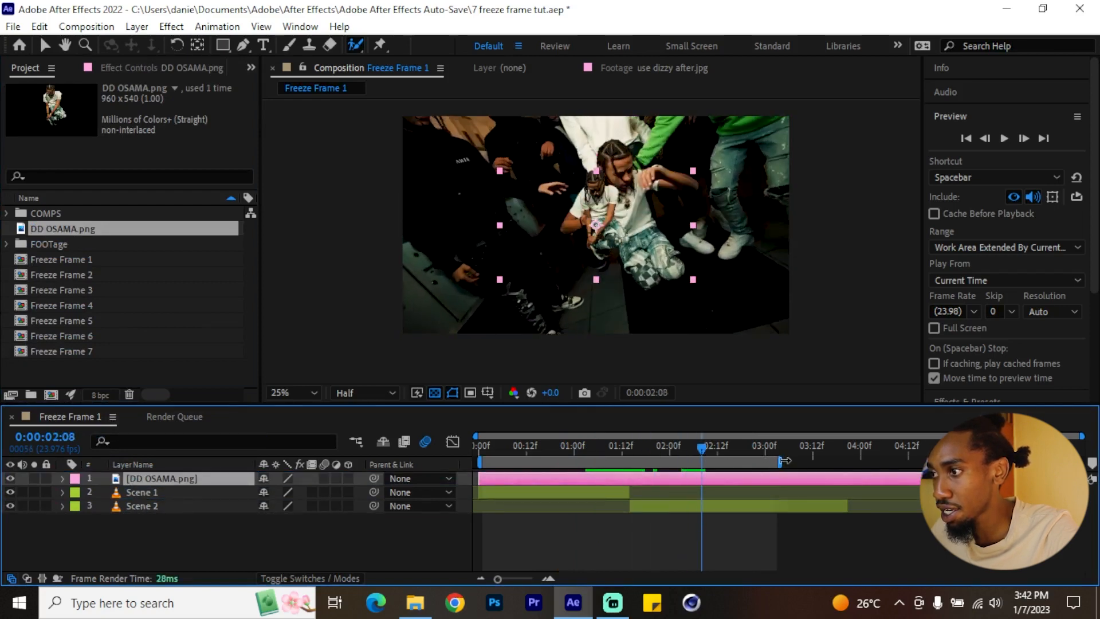
left_click_drag(782, 460, 853, 461)
left_click(633, 446)
key("ctrl+shift+d")
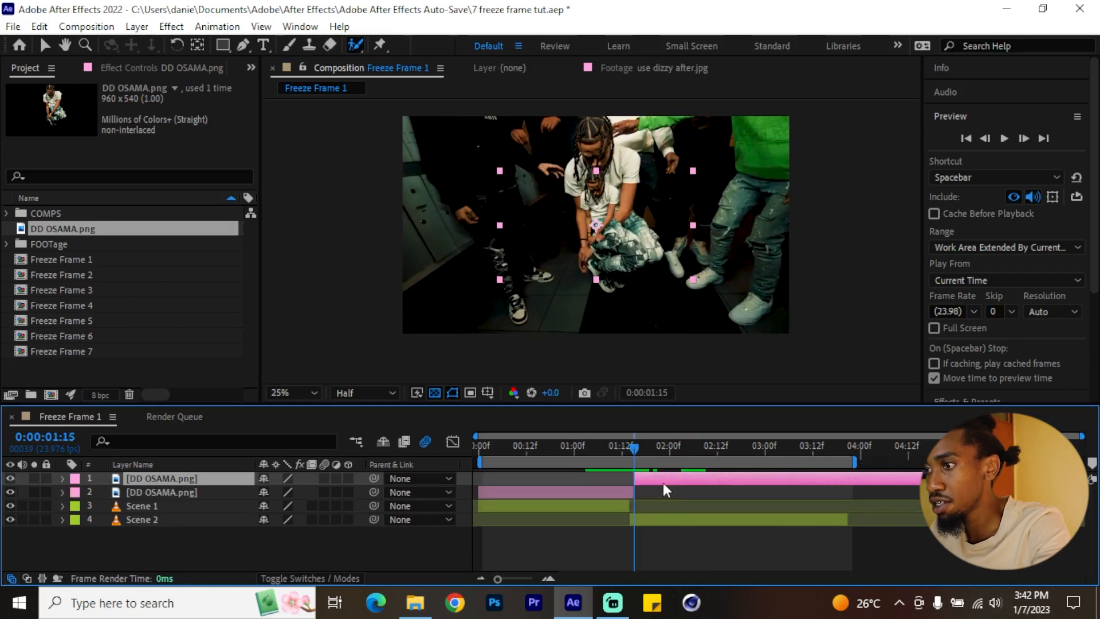
key("Delete")
left_click(172, 485)
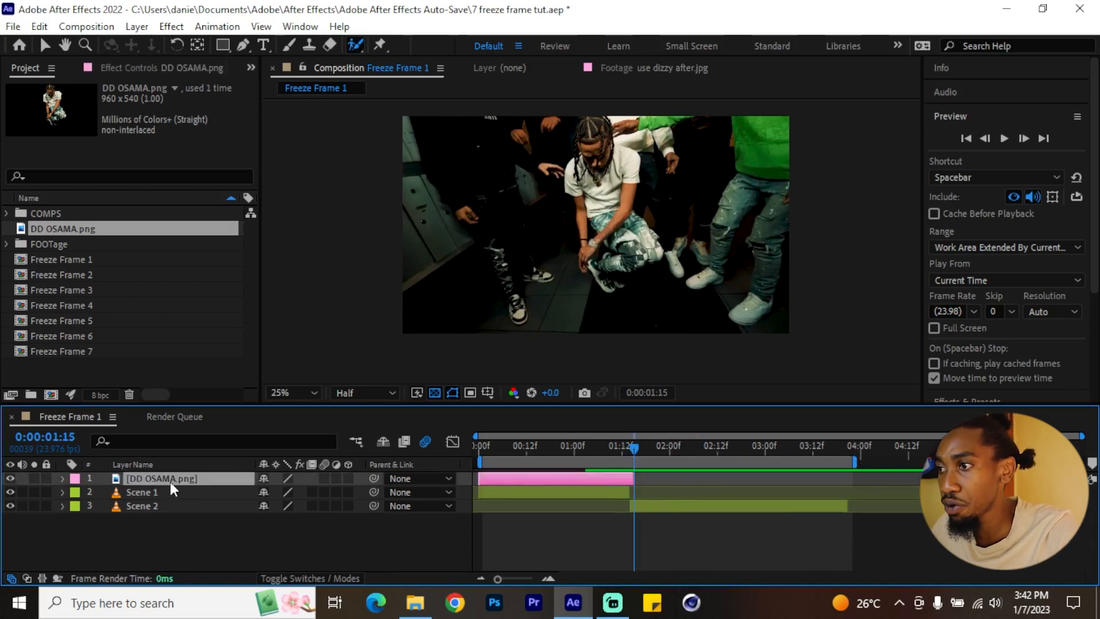
Step: Add a Position keyframe to DD OSAMA.png at 0:00:00:22 and set the layer's scale to 200%
left_click(566, 446)
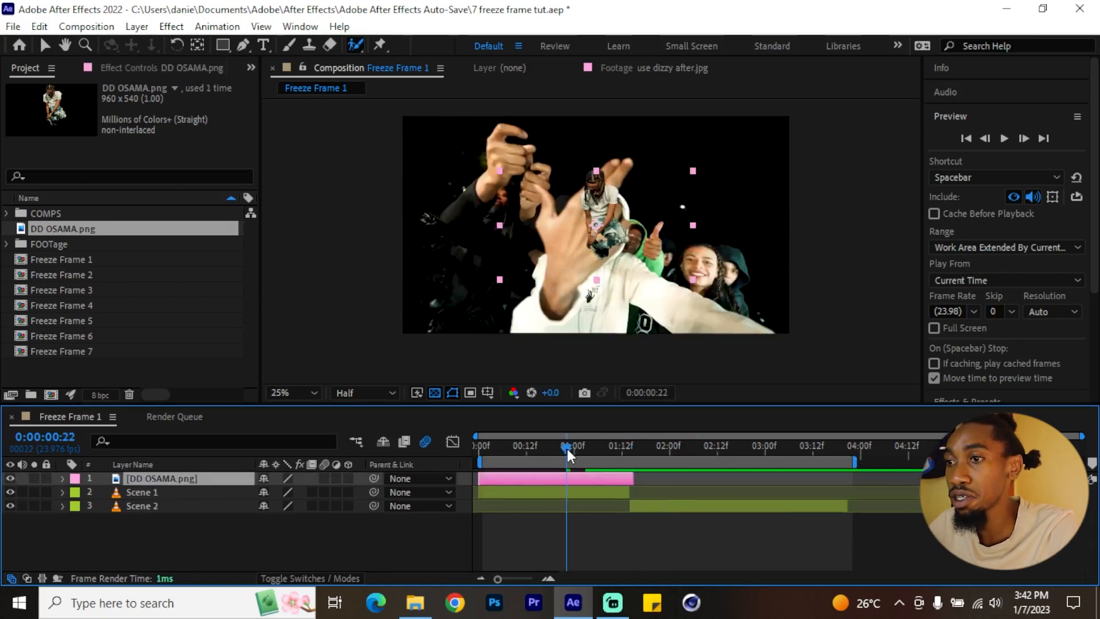
key("alt+shift+p")
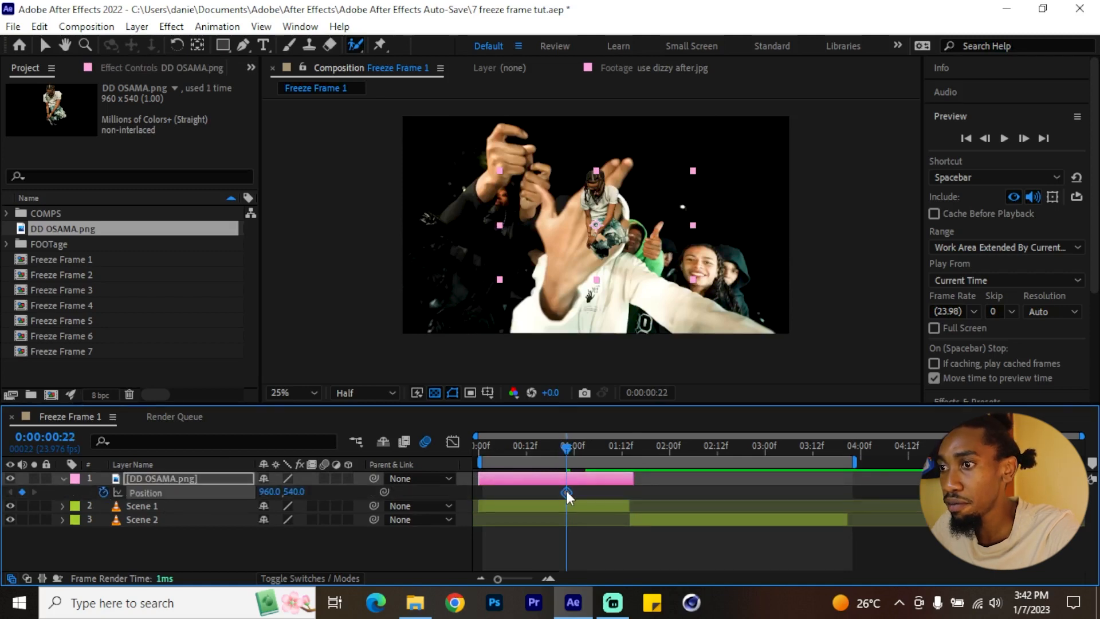
type("s")
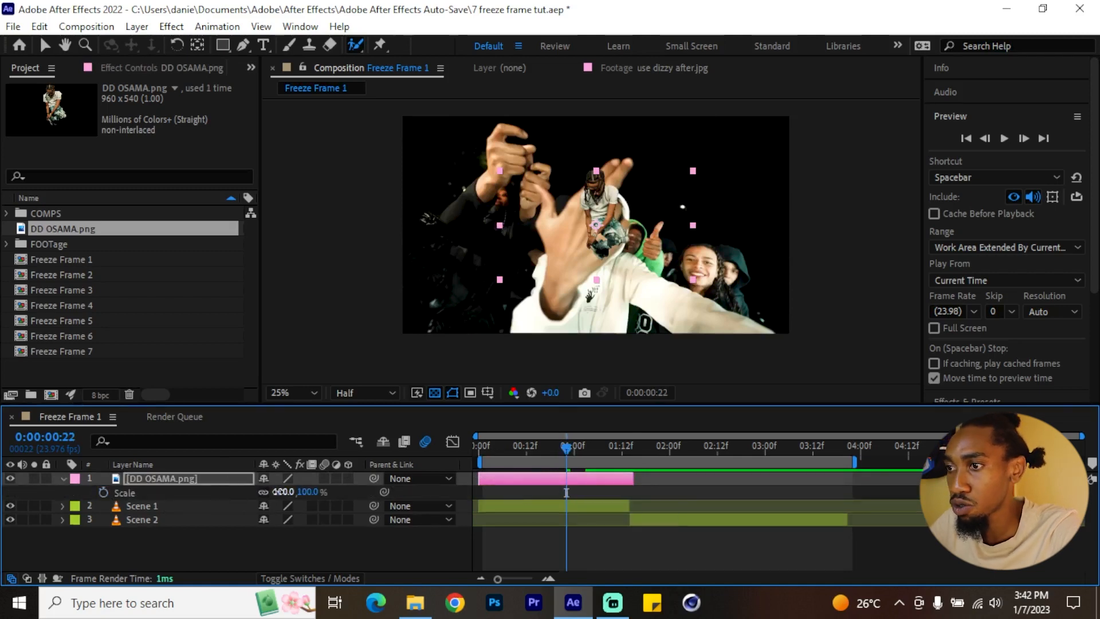
type("200")
key("Return")
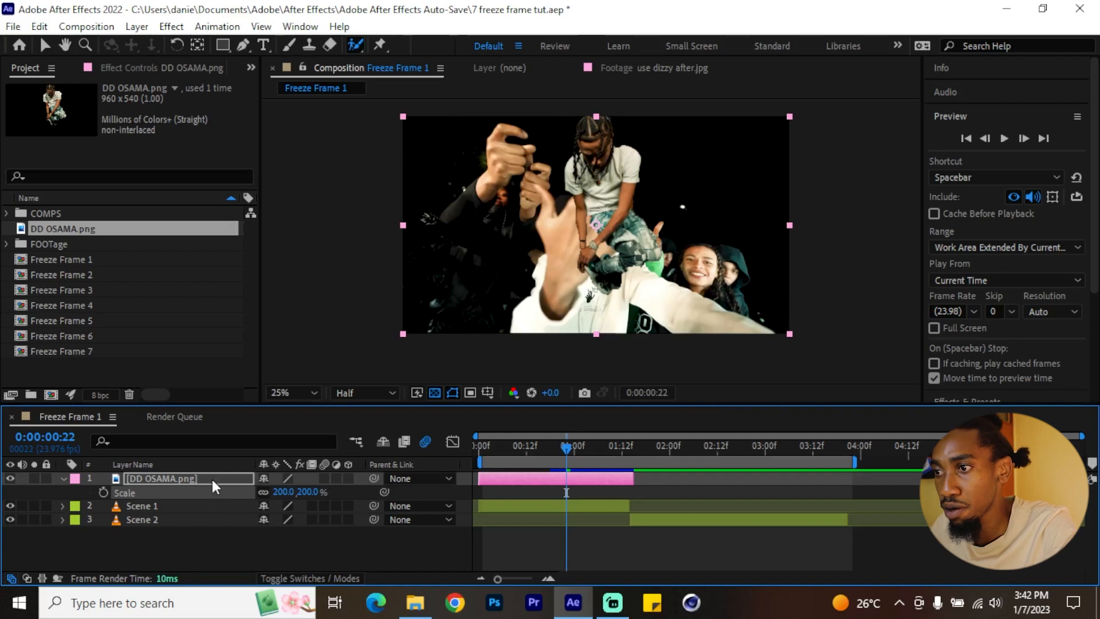
Step: Move the Position keyframe to the scene cut and shift the cut-out left to 400, 536 at 0:00:00:22
key("p")
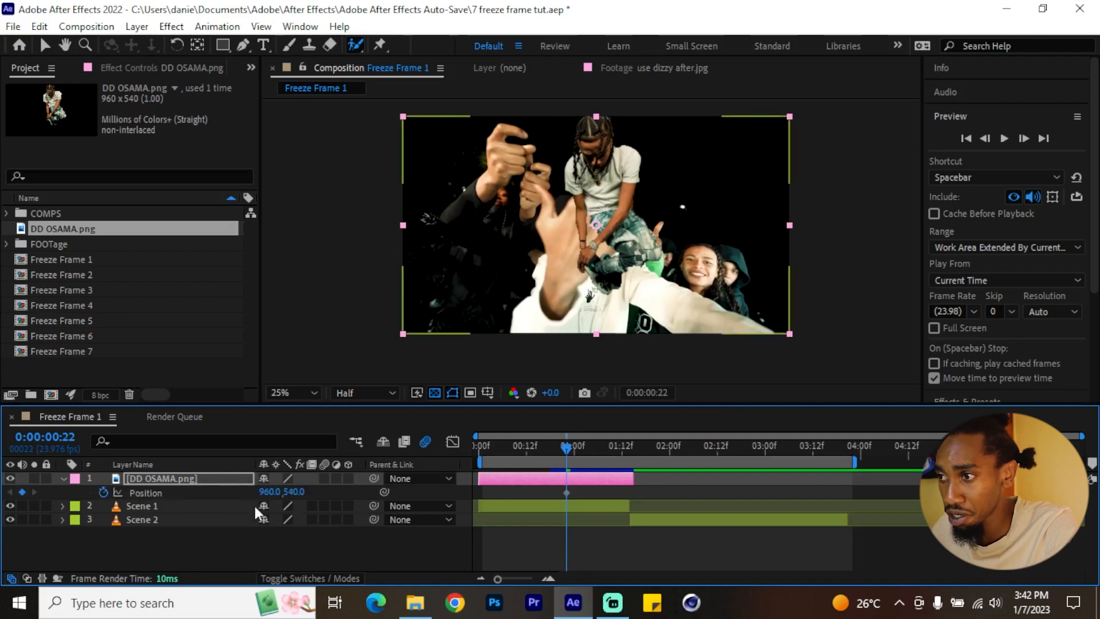
left_click(567, 492)
left_click_drag(567, 492, 629, 496)
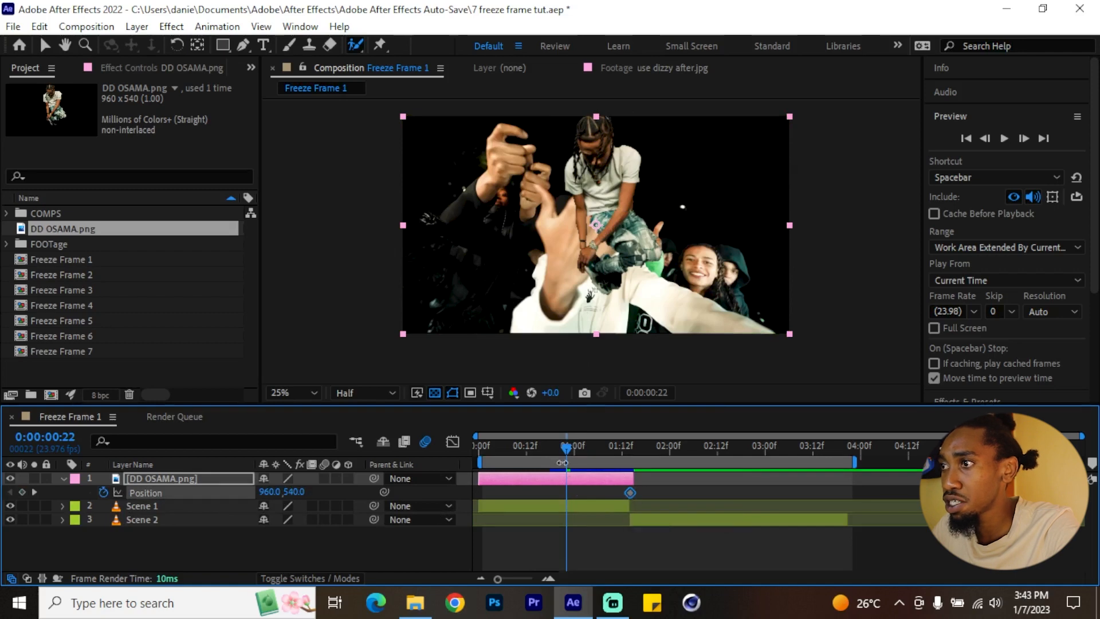
left_click_drag(605, 196, 500, 201)
Step: Find the Hue/Saturation effect and apply it to the DD OSAMA.png layer
left_click(984, 117)
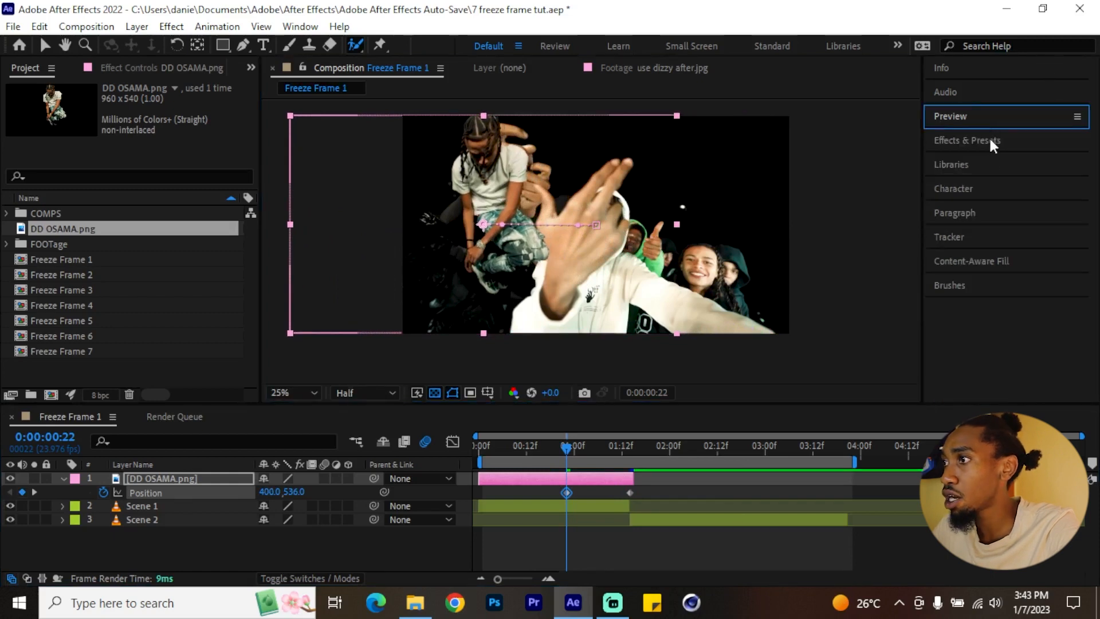
left_click(988, 142)
left_click(983, 160)
type("hue")
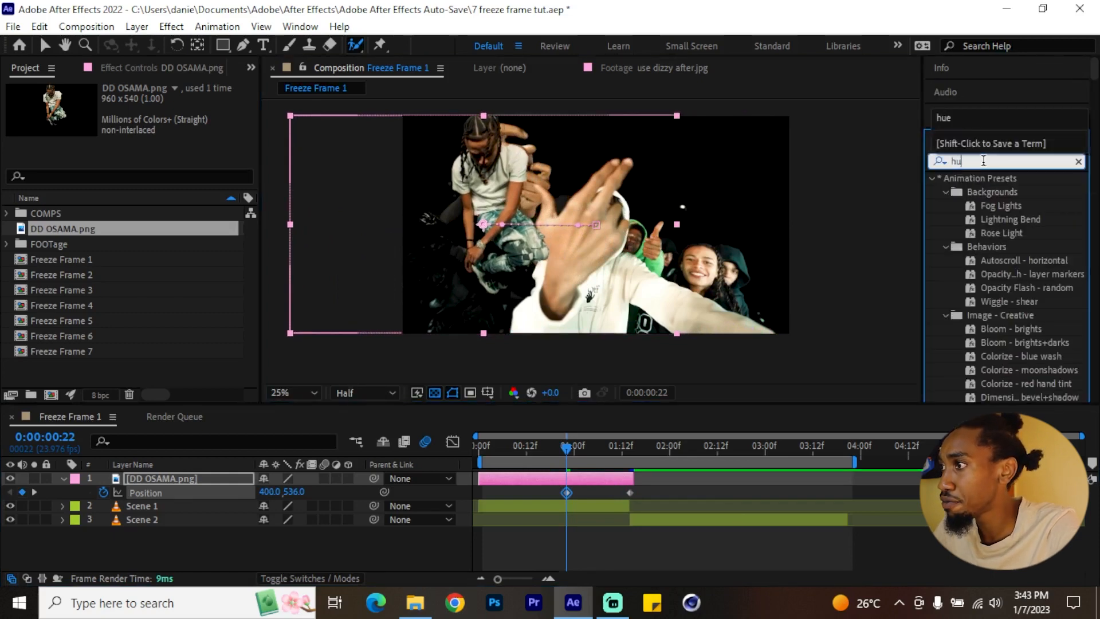
left_click_drag(1012, 247, 203, 481)
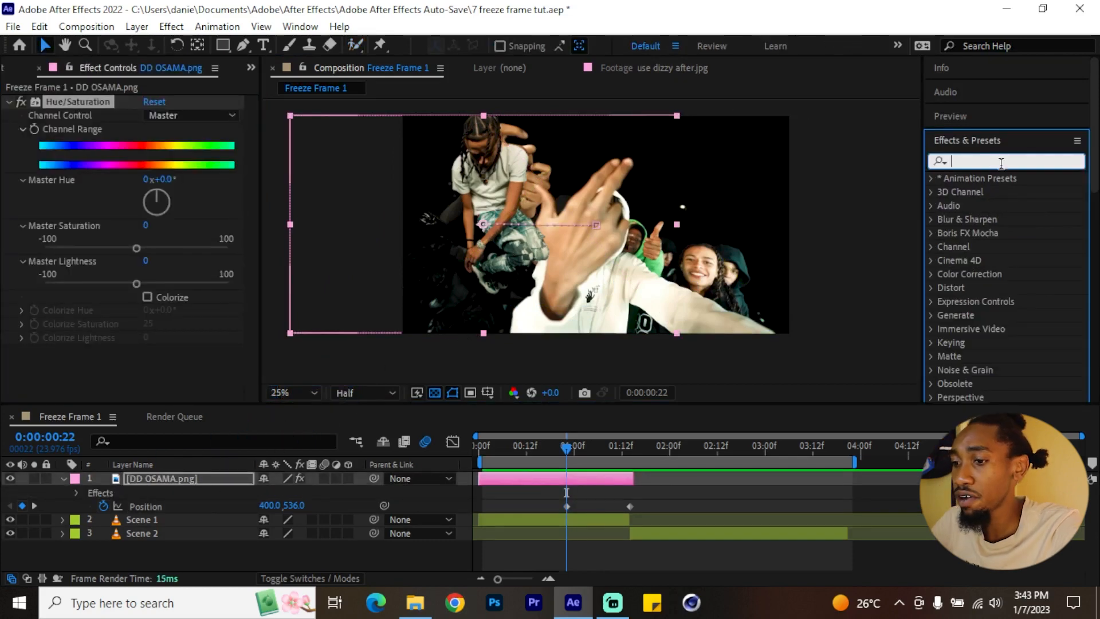
Step: Add the S_Shake and uni.Glow effects to the DD OSAMA.png layer
type("shake")
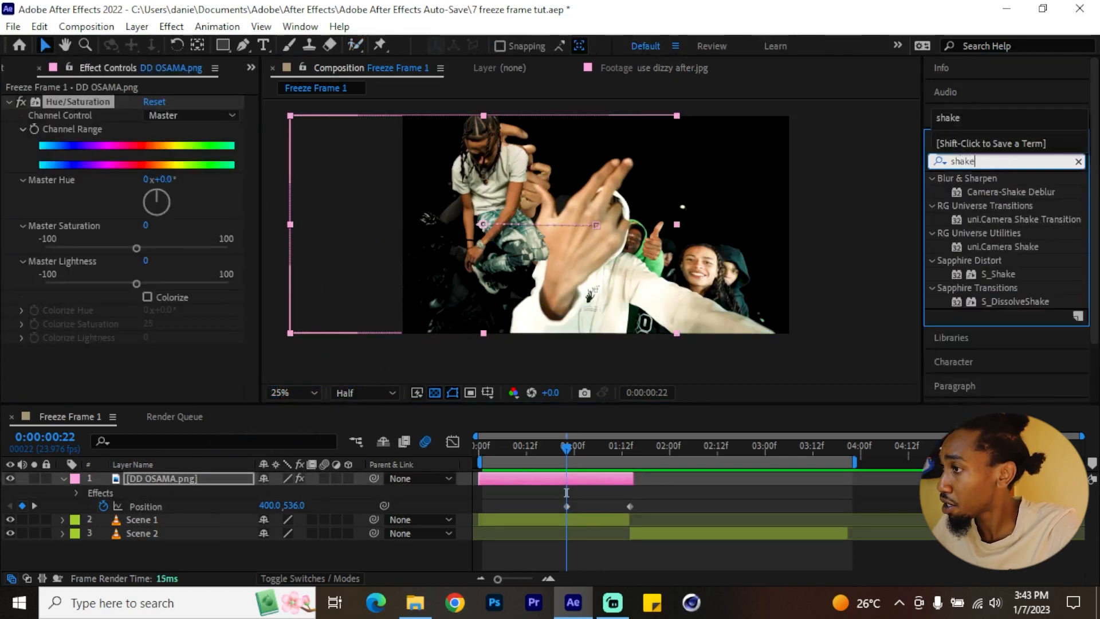
left_click_drag(1005, 276, 182, 485)
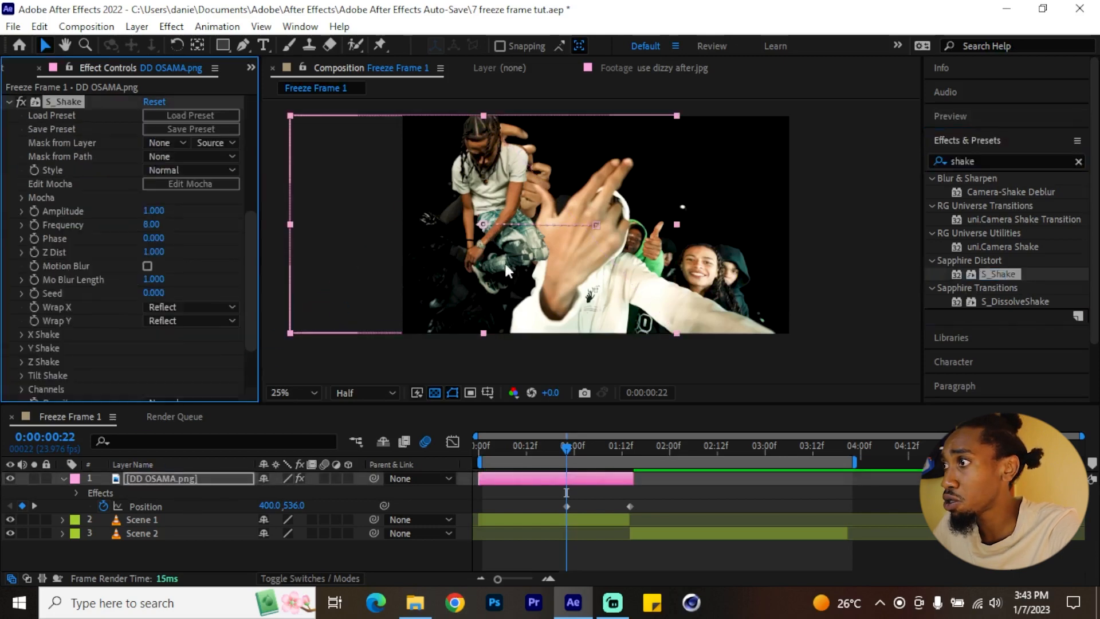
left_click(1006, 161)
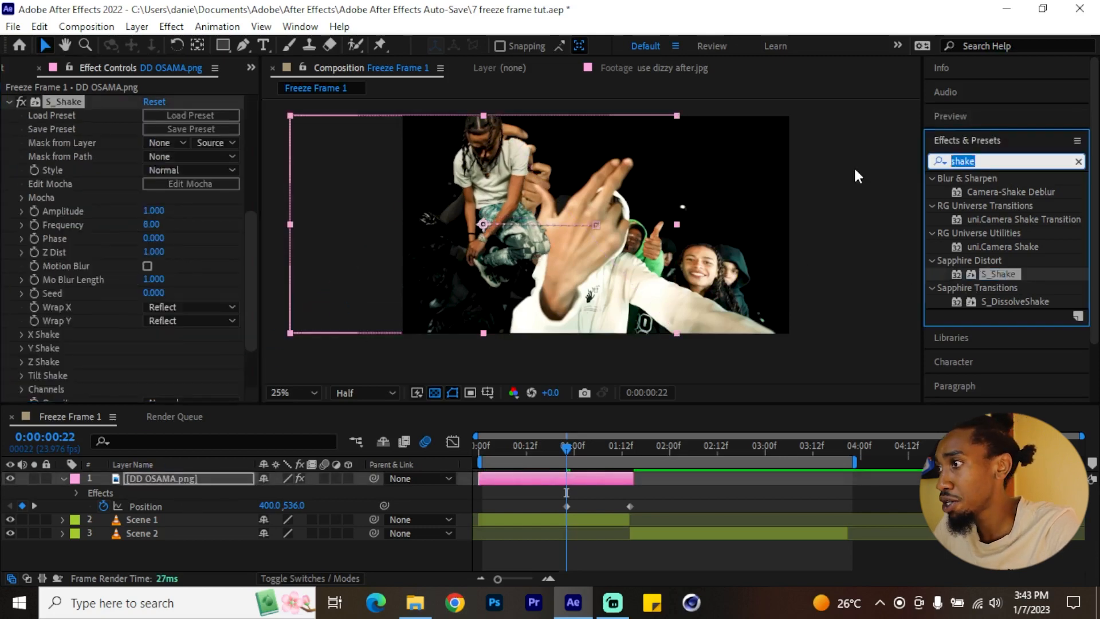
type("glow")
left_click_drag(994, 291, 121, 482)
Step: Collapse the S_Shake and uni.Glow effects and switch both of them off
left_click(7, 356)
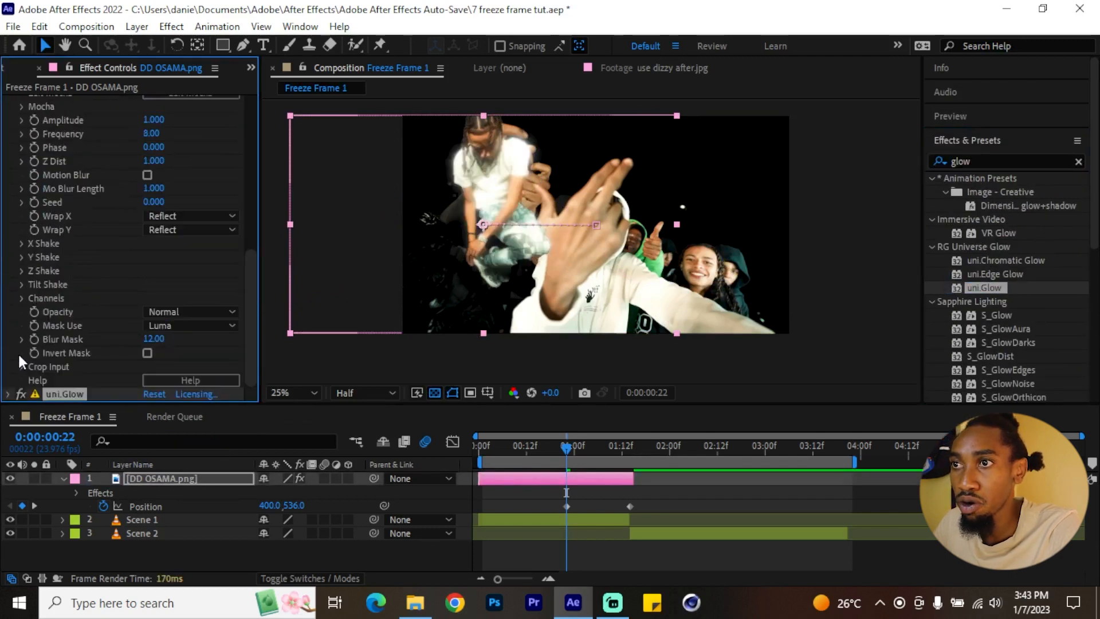
scroll(56, 311, "up", 5)
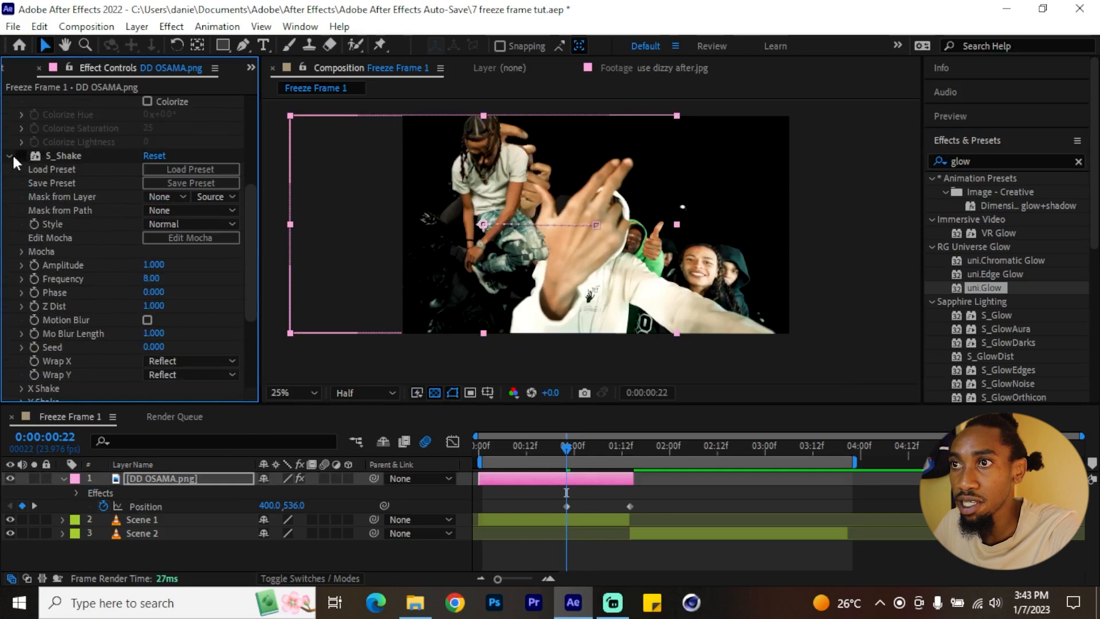
left_click(8, 156)
Step: Keyframe Hue/Saturation's Channel Range, move that keyframe to the cut, set Master Hue to -174° at 0:00:00:22 and preview the colour change
left_click(79, 103)
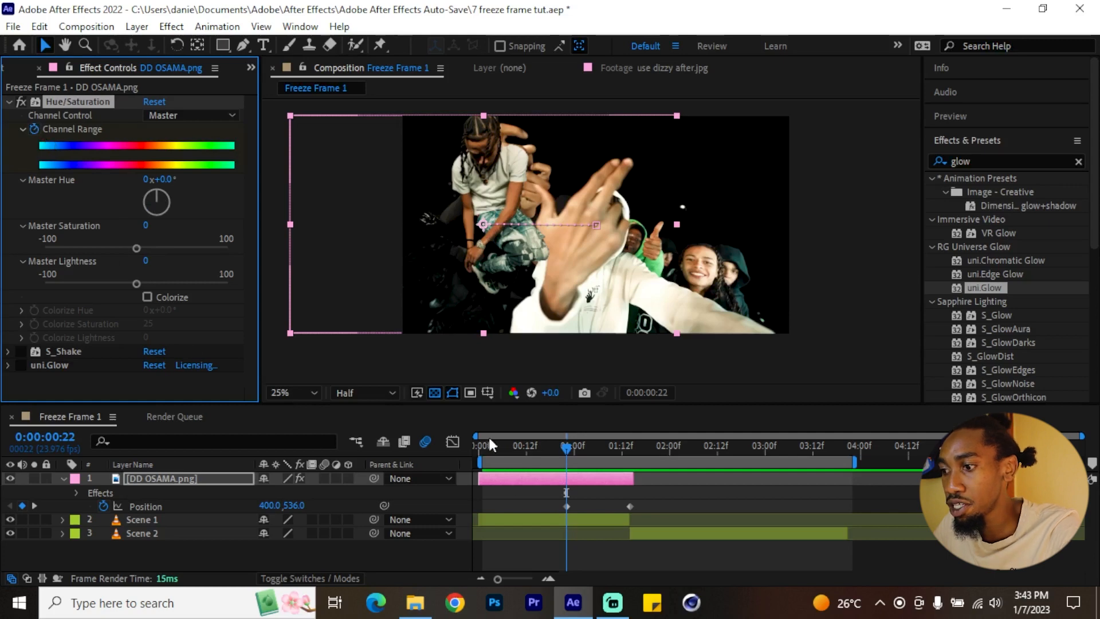
left_click(206, 476)
key("u")
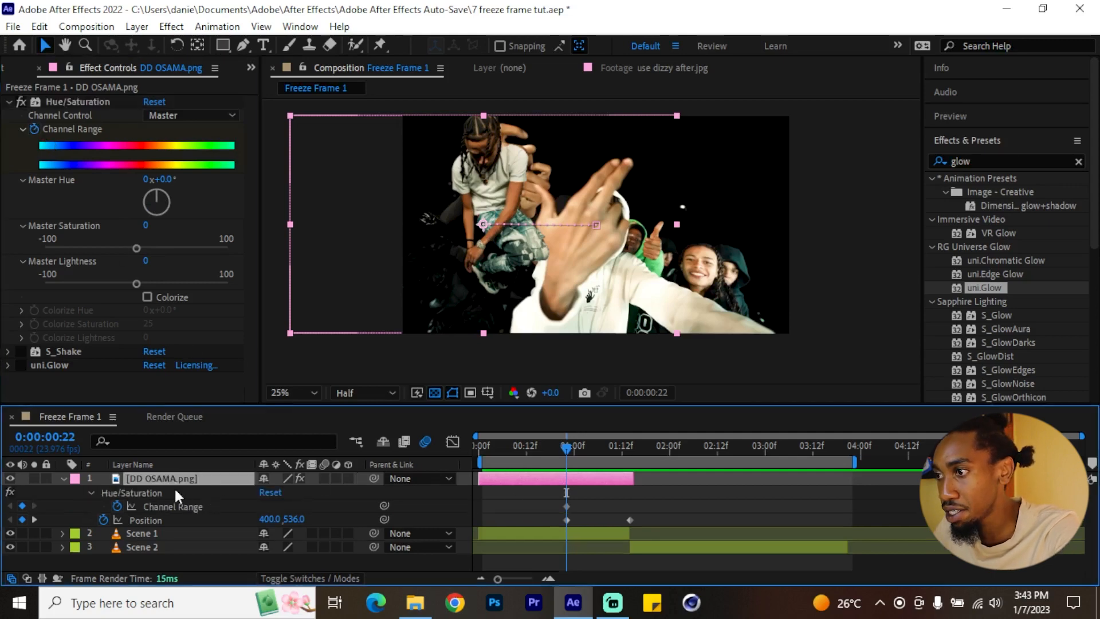
left_click_drag(567, 506, 629, 510)
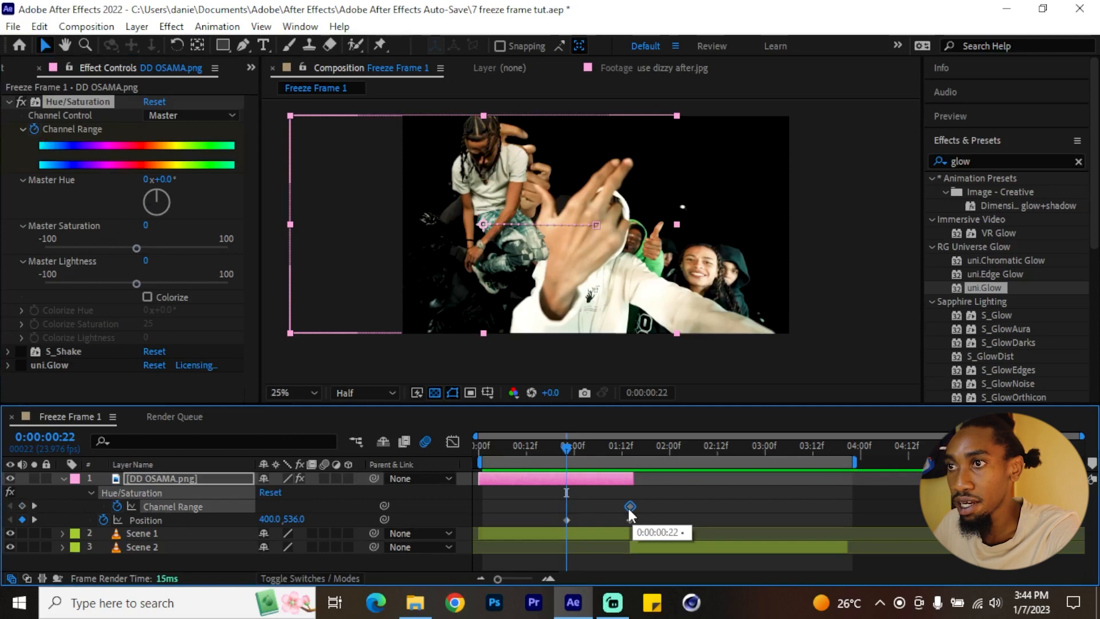
left_click(147, 196)
left_click_drag(149, 202, 155, 221)
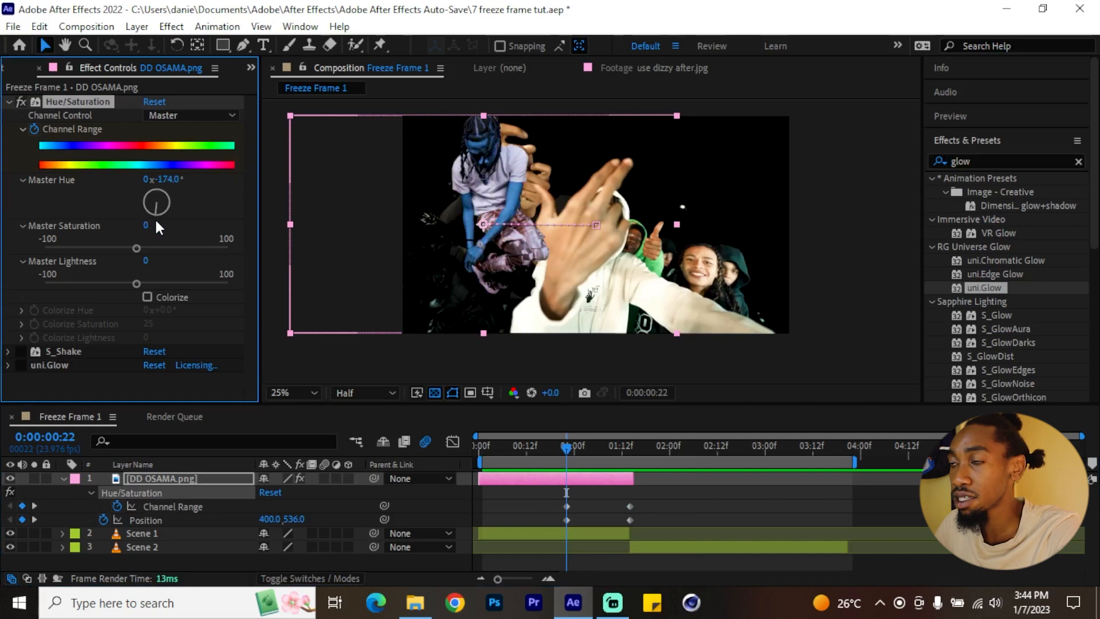
key("space")
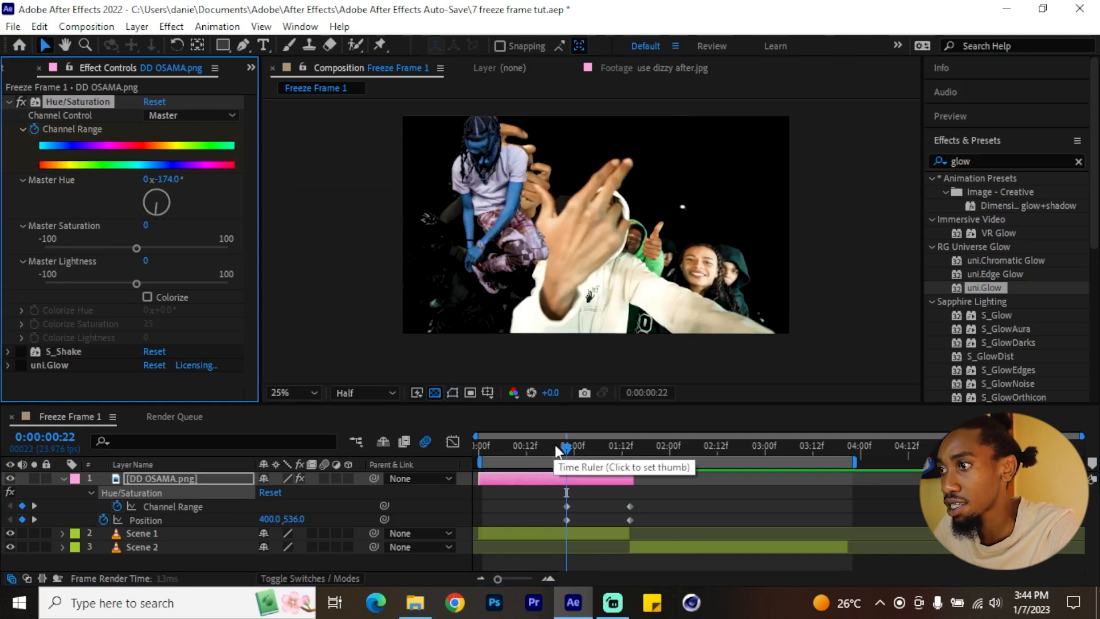
left_click(558, 451)
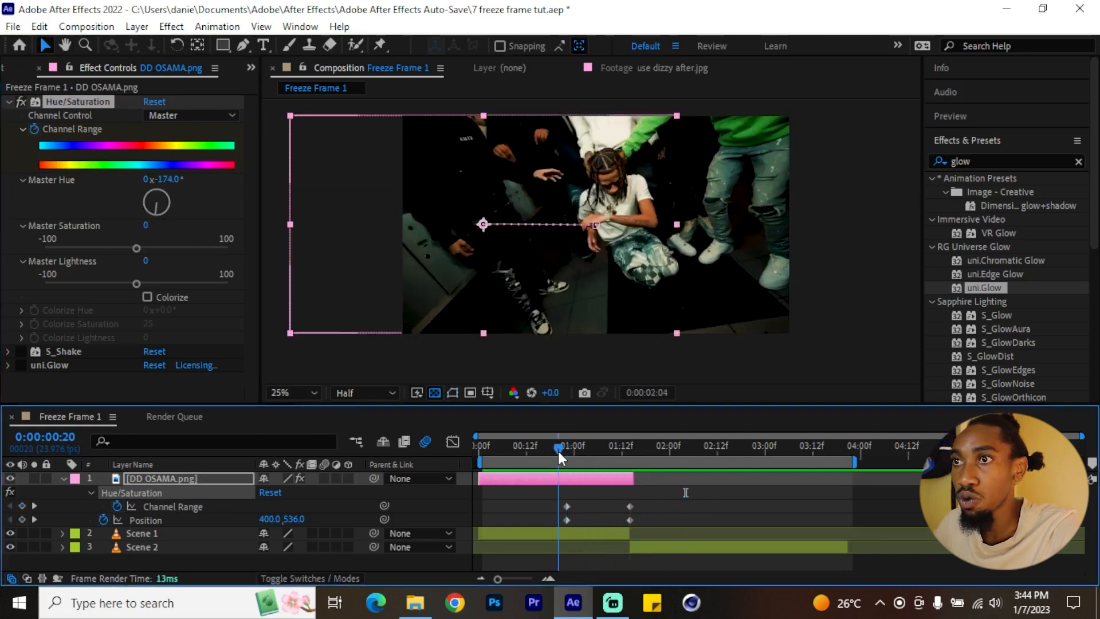
Step: Collapse Hue/Saturation, turn S_Shake back on with its Amplitude at 0.550, and play back the shake
left_click(8, 102)
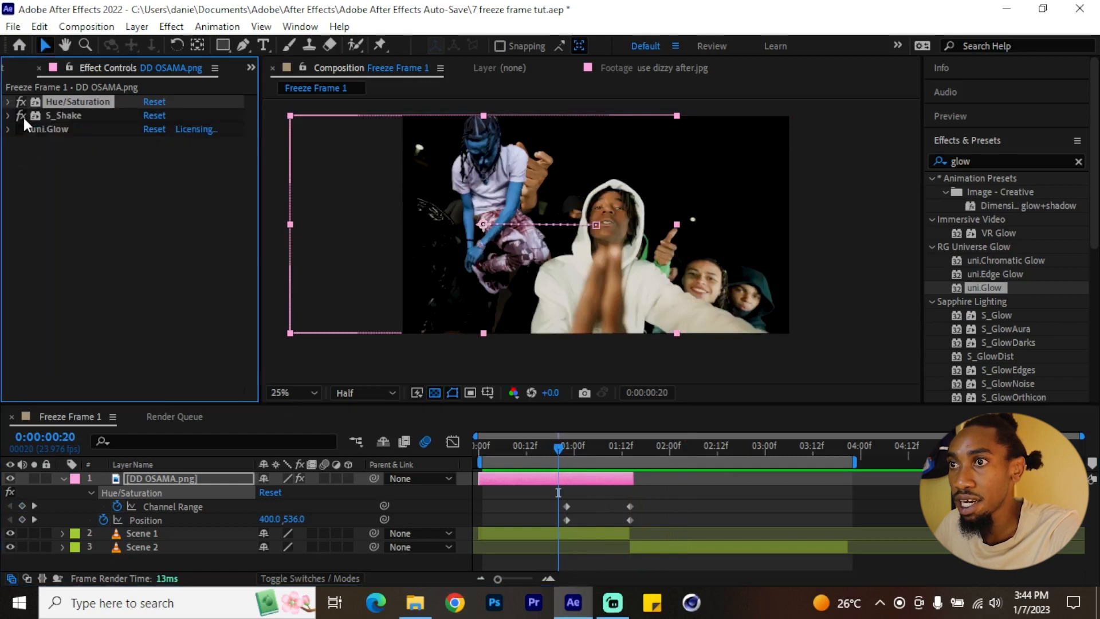
left_click(8, 115)
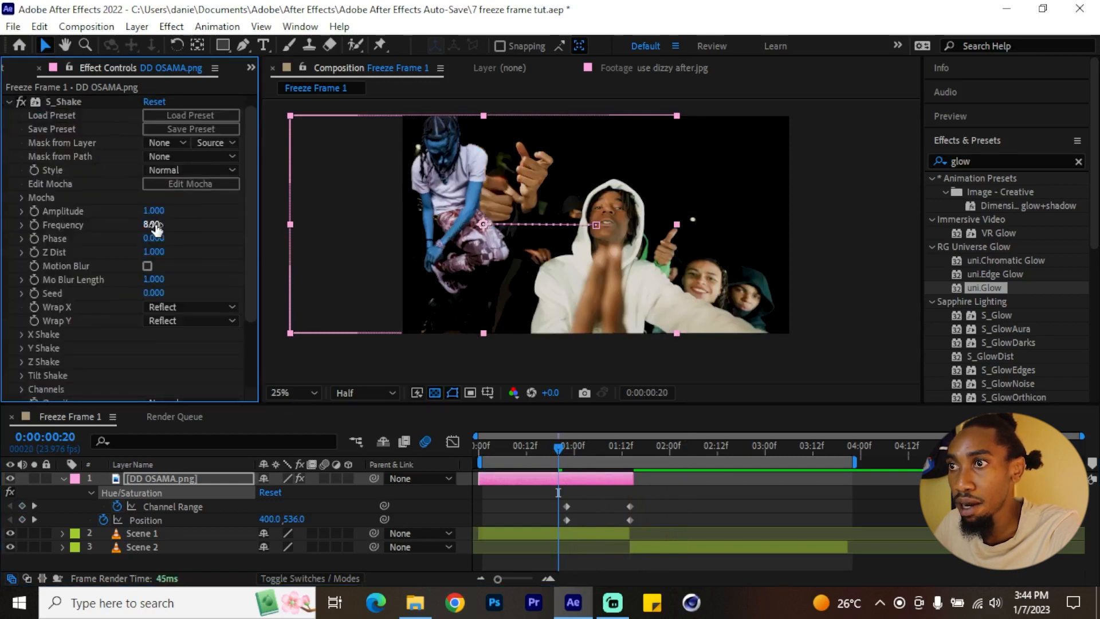
left_click_drag(154, 210, 118, 218)
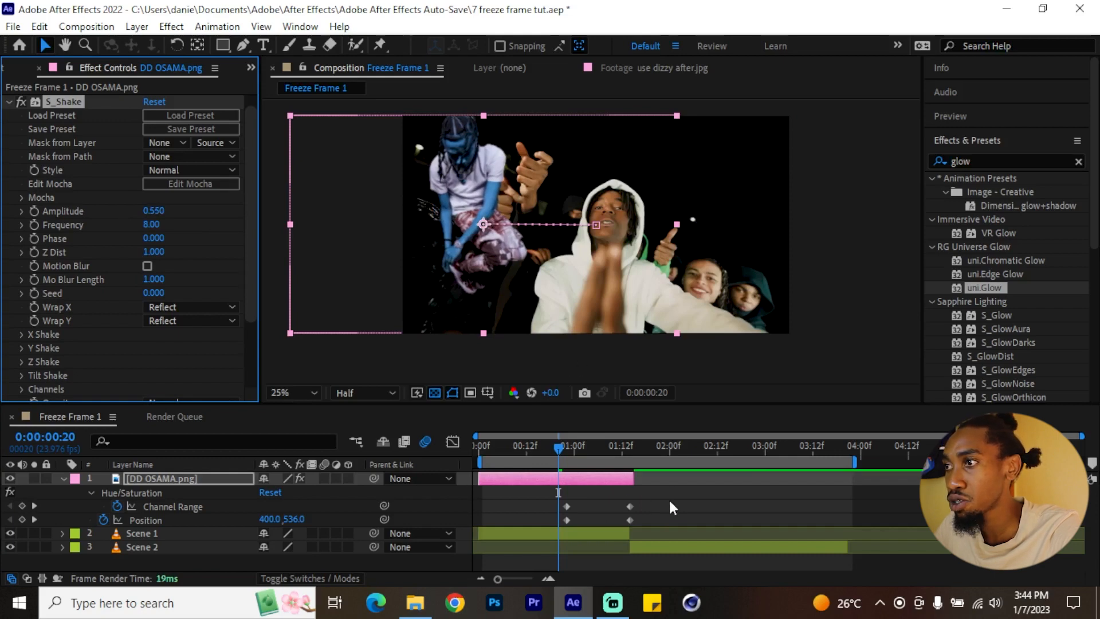
key("space")
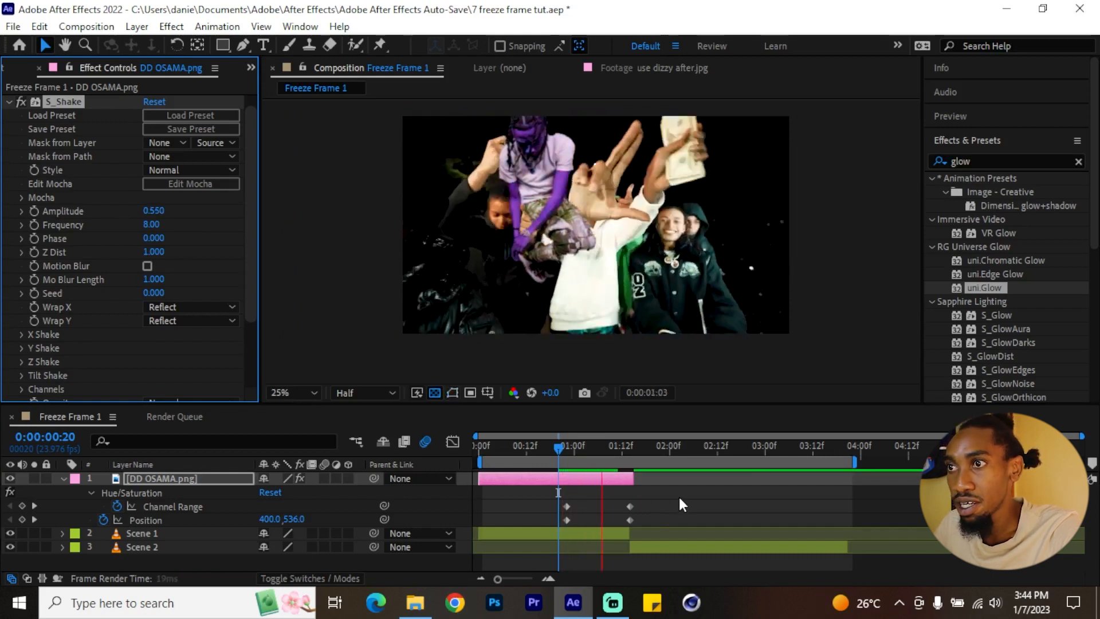
key("space")
Step: Try an S_Shake Frequency of 6.80 and play back the animation
left_click_drag(150, 224, 138, 225)
key("space")
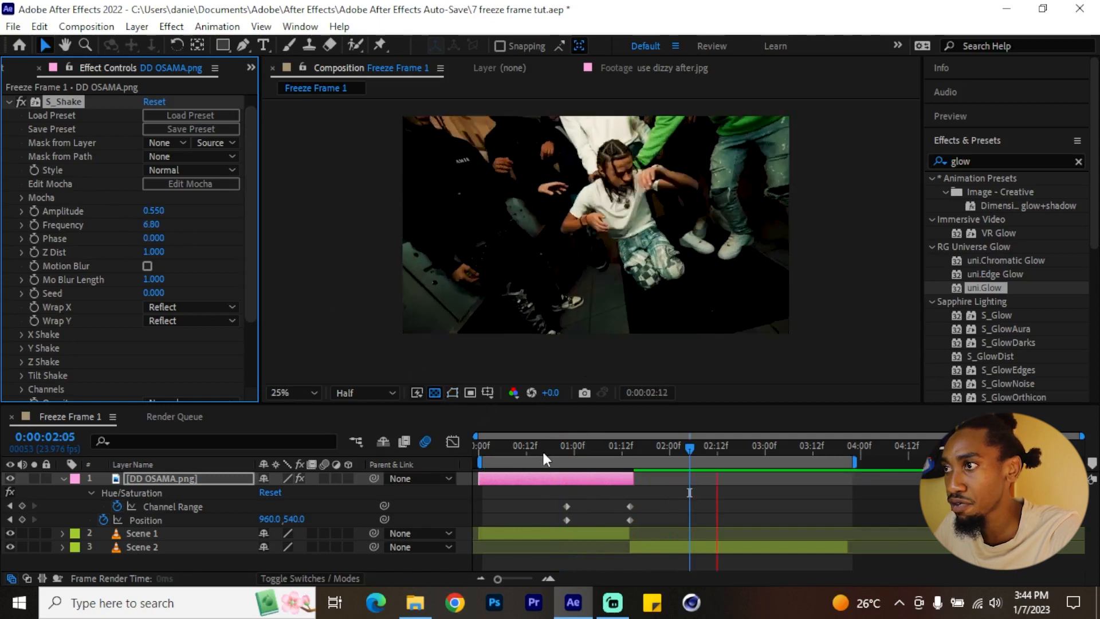
left_click(524, 451)
key("space")
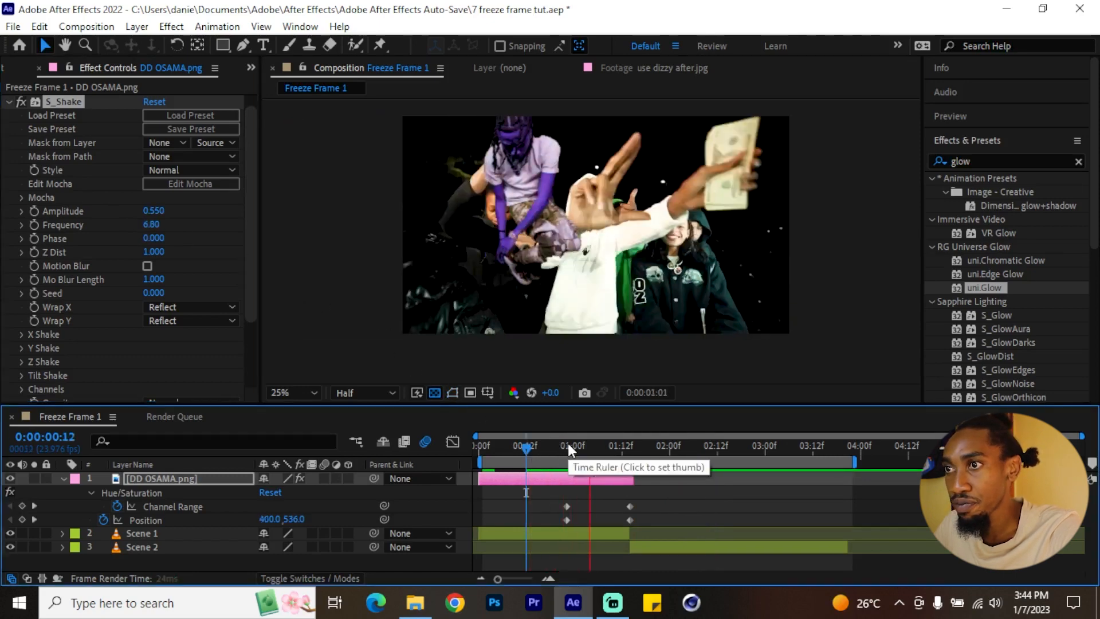
key("space")
key("ctrl+z")
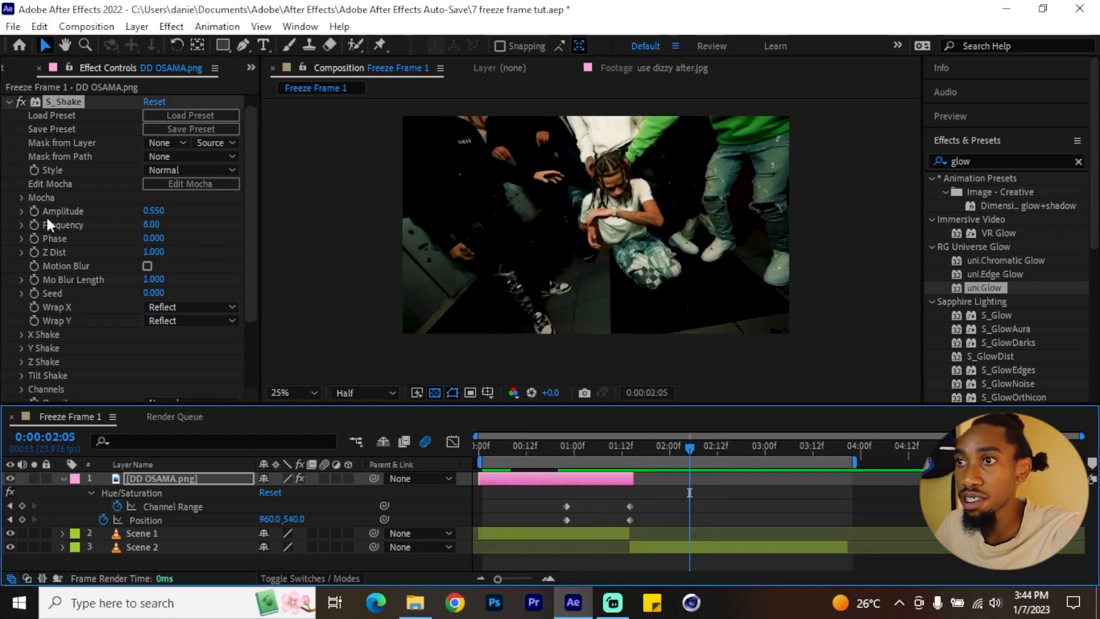
Step: Lower the S_Shake Amplitude to 0.420 and preview the animation from 0:00:00:11
left_click(106, 224)
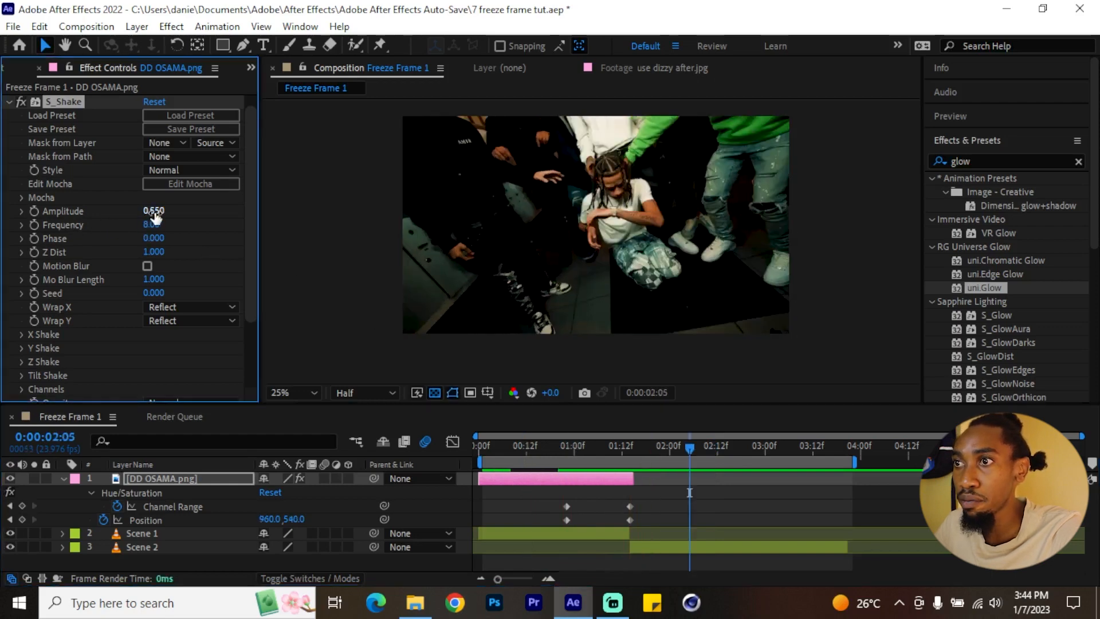
left_click_drag(153, 211, 146, 213)
left_click_drag(487, 452, 518, 451)
key("space")
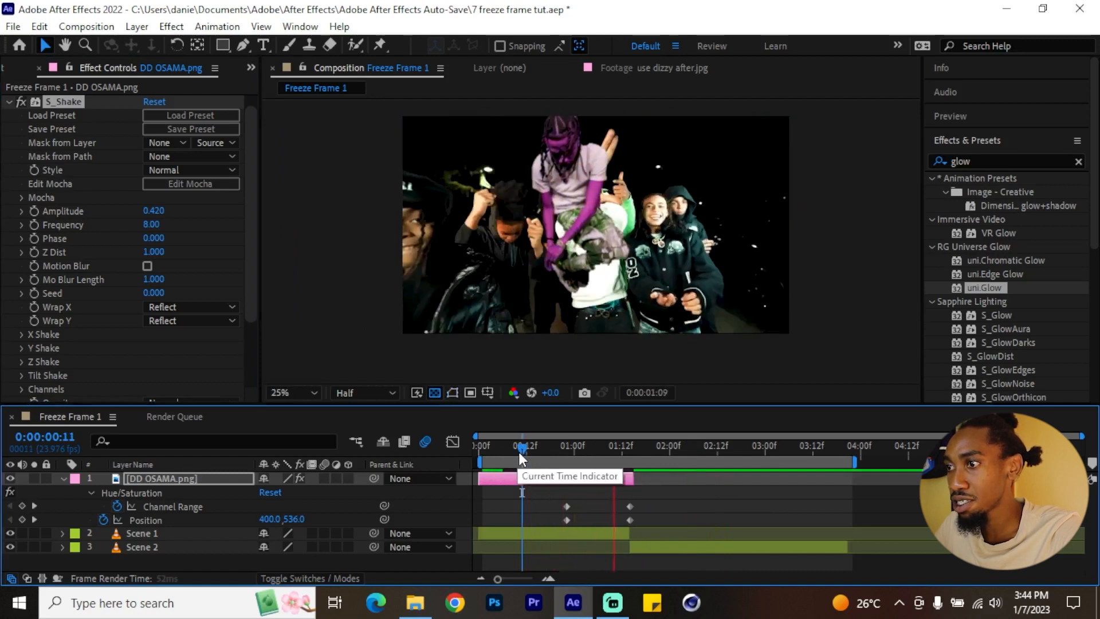
key("space")
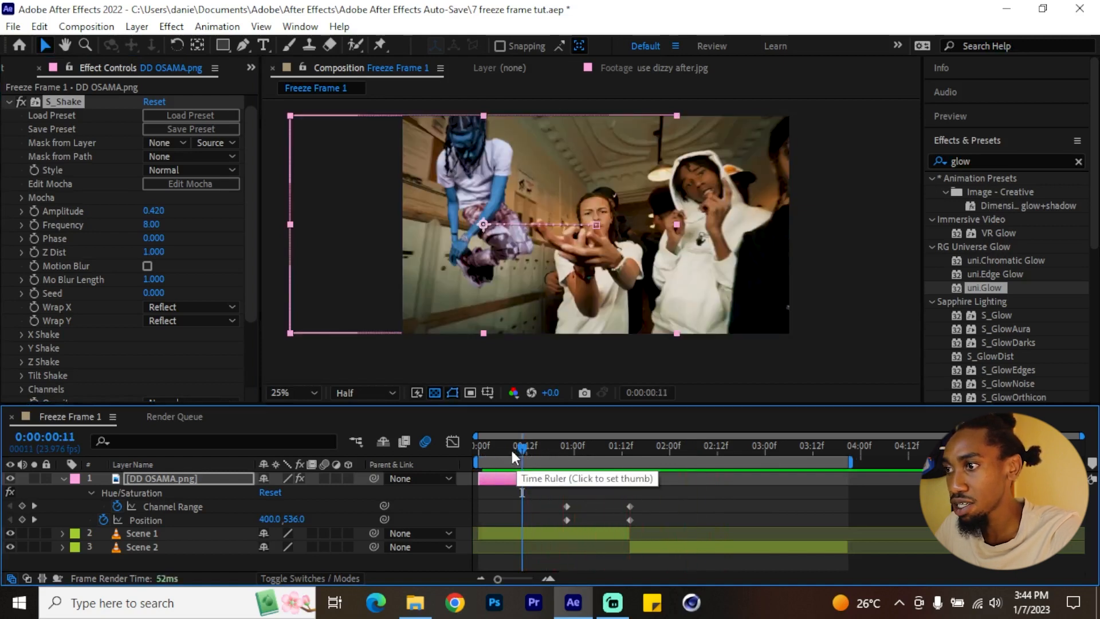
Step: Trim the start of the DD OSAMA.png layer to just before its first keyframes at 0:00:00:22 and play back from the beginning
left_click_drag(518, 447, 499, 451)
key("space")
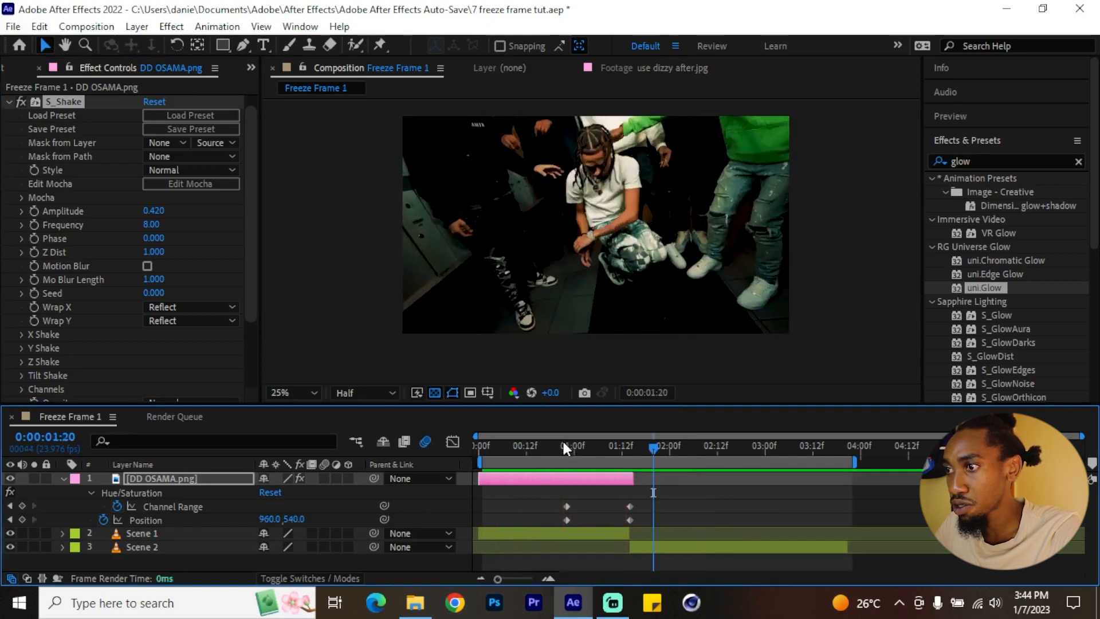
left_click(565, 445)
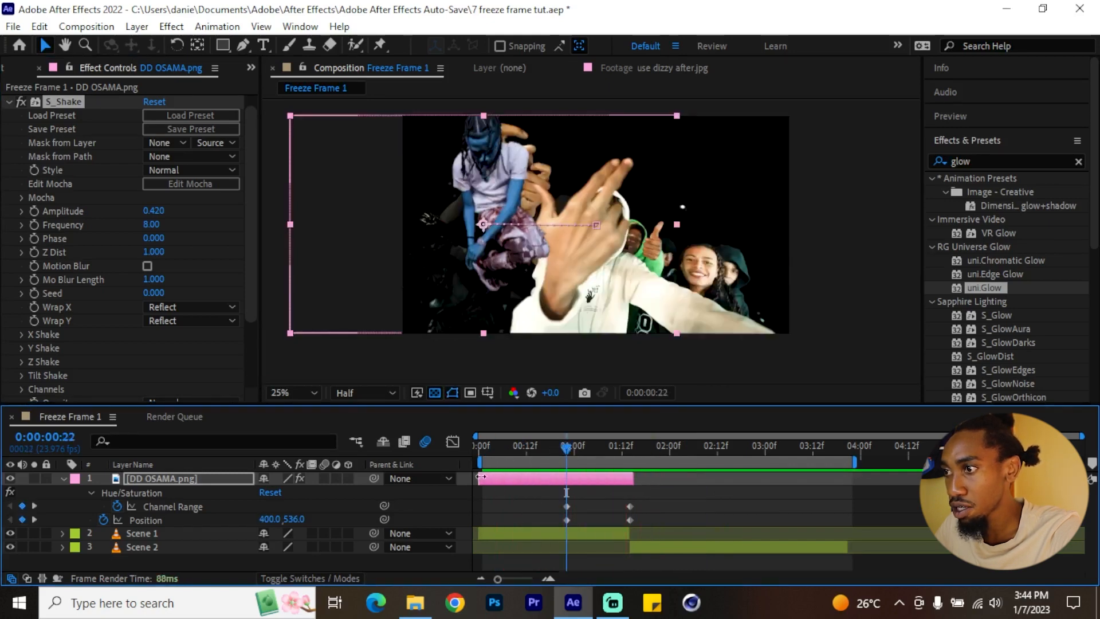
left_click_drag(481, 477, 479, 448)
key("space")
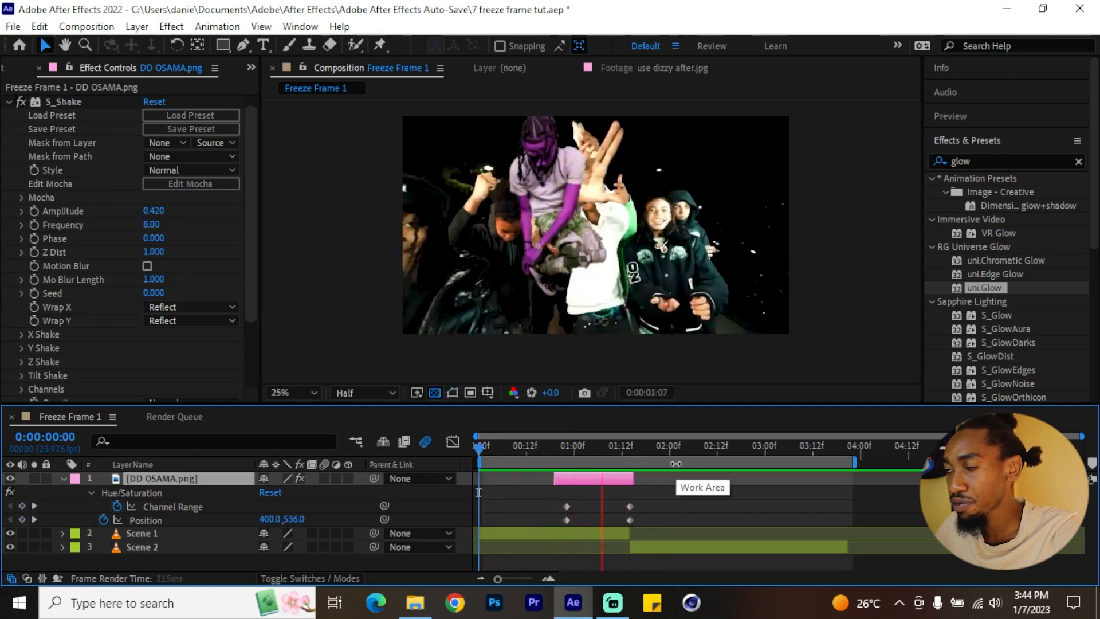
left_click(560, 448)
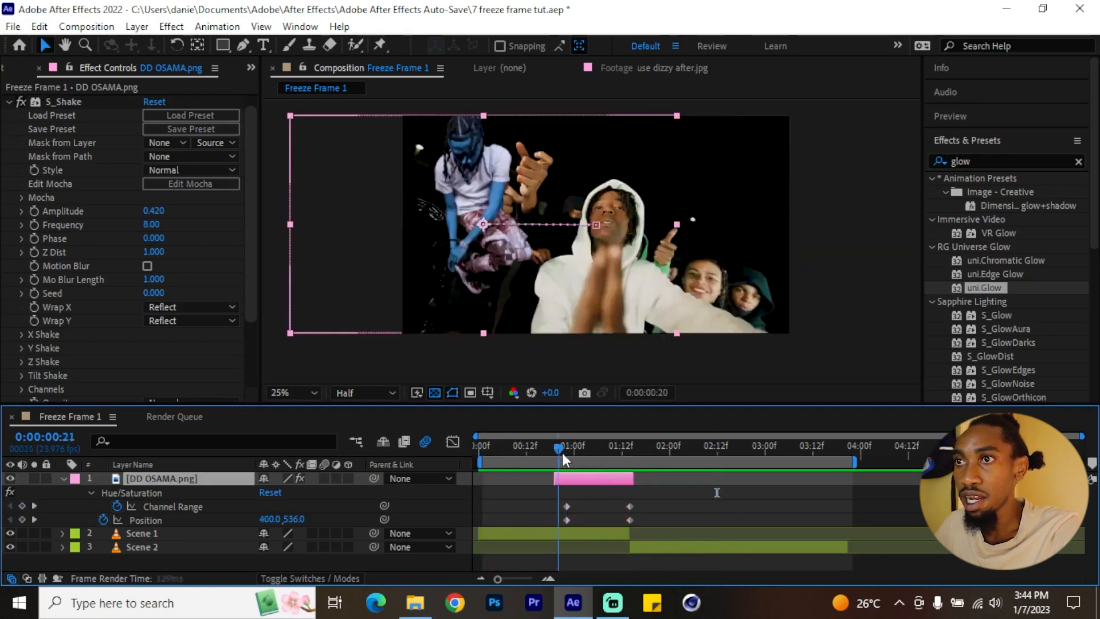
Step: Turn on uni.Glow for DD OSAMA.png at 0:00:00:22, set its Threshold to 80.0, and preview the glow
left_click_drag(562, 453, 568, 454)
scroll(172, 184, "up", 1)
left_click(8, 116)
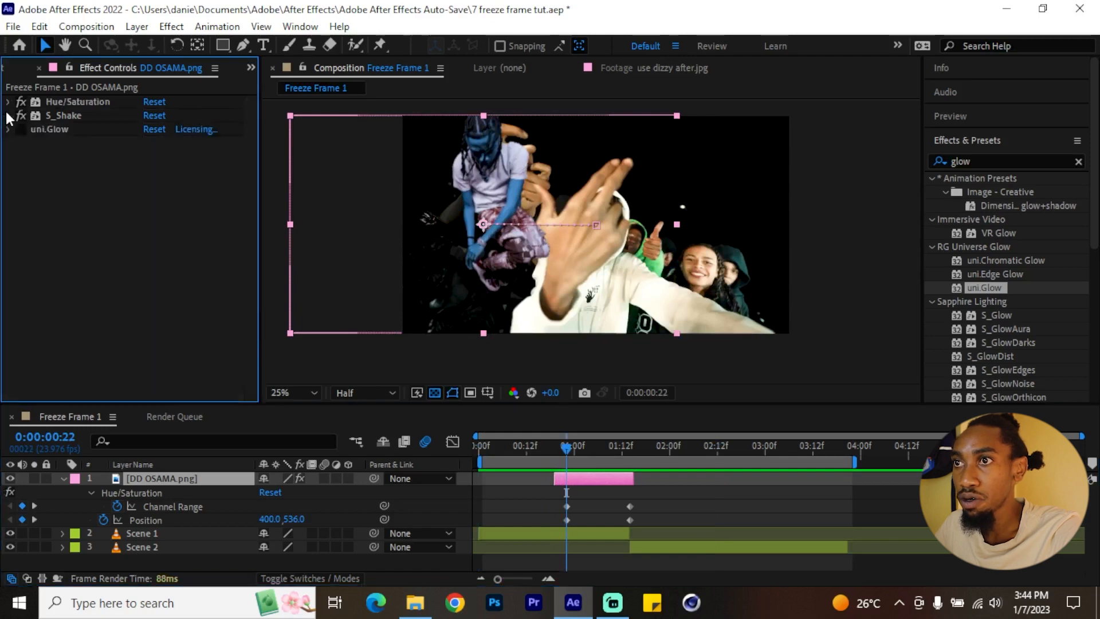
left_click(6, 129)
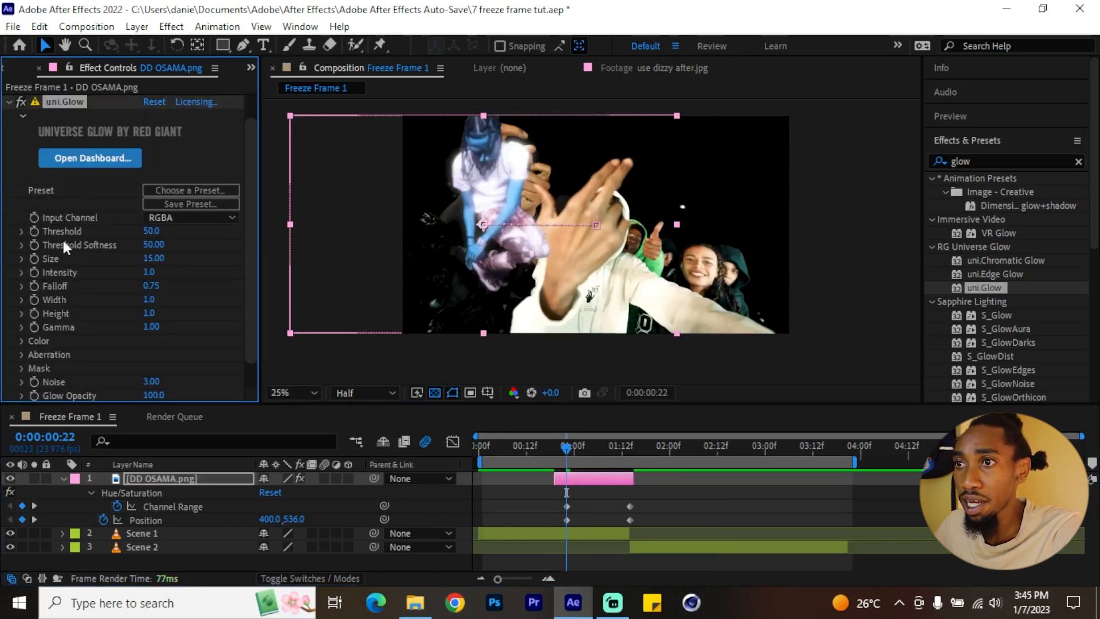
scroll(61, 244, "up", 2)
scroll(61, 254, "down", 1)
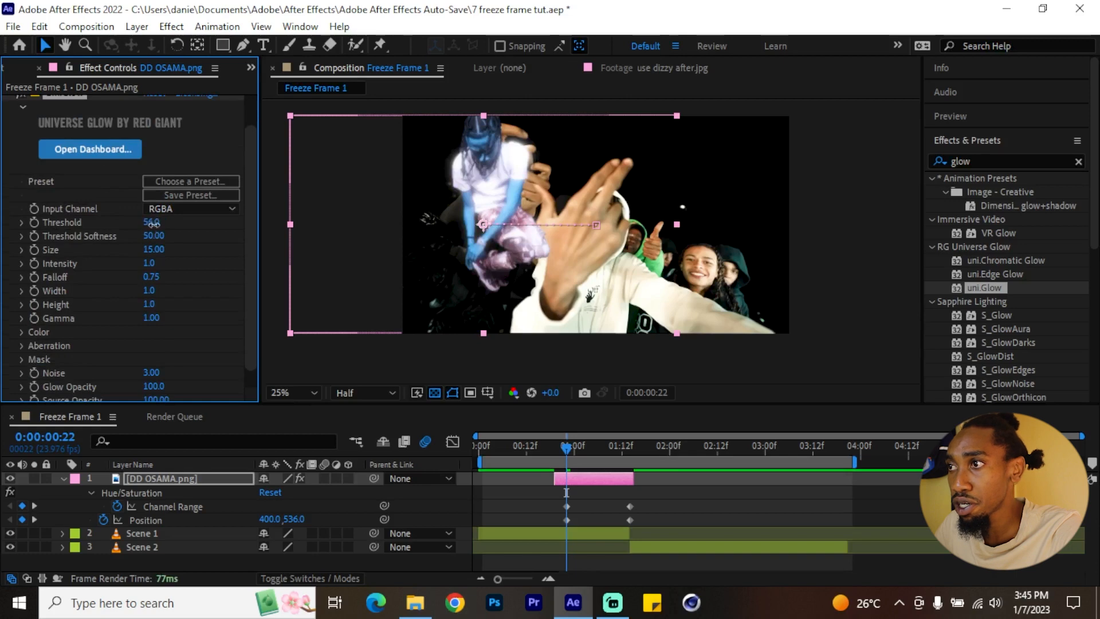
left_click_drag(153, 223, 176, 227)
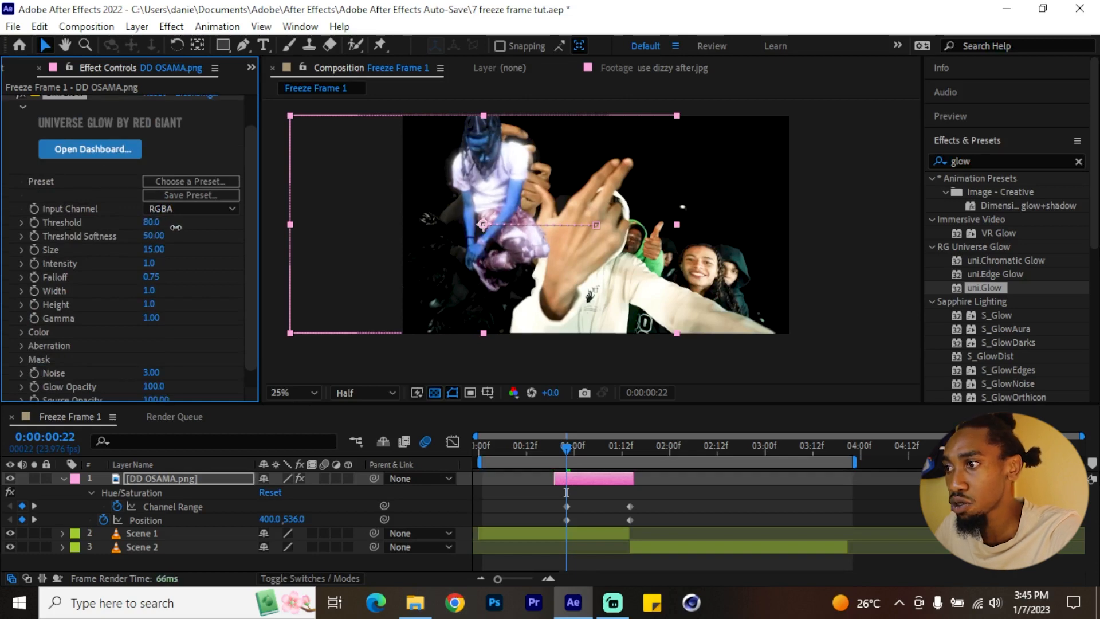
scroll(69, 142, "up", 1)
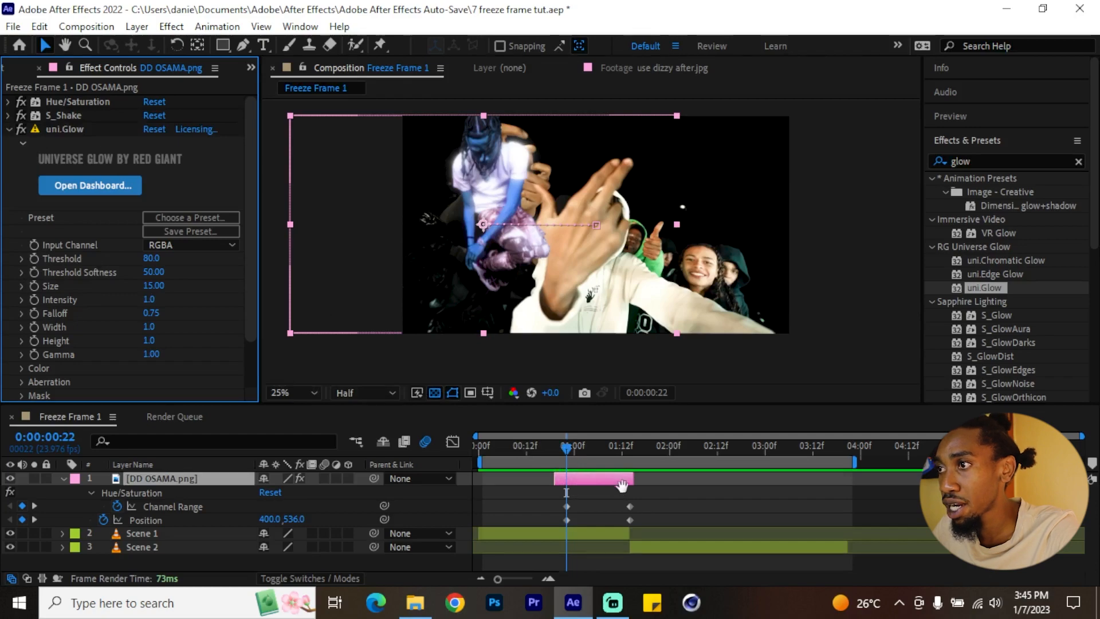
key("space")
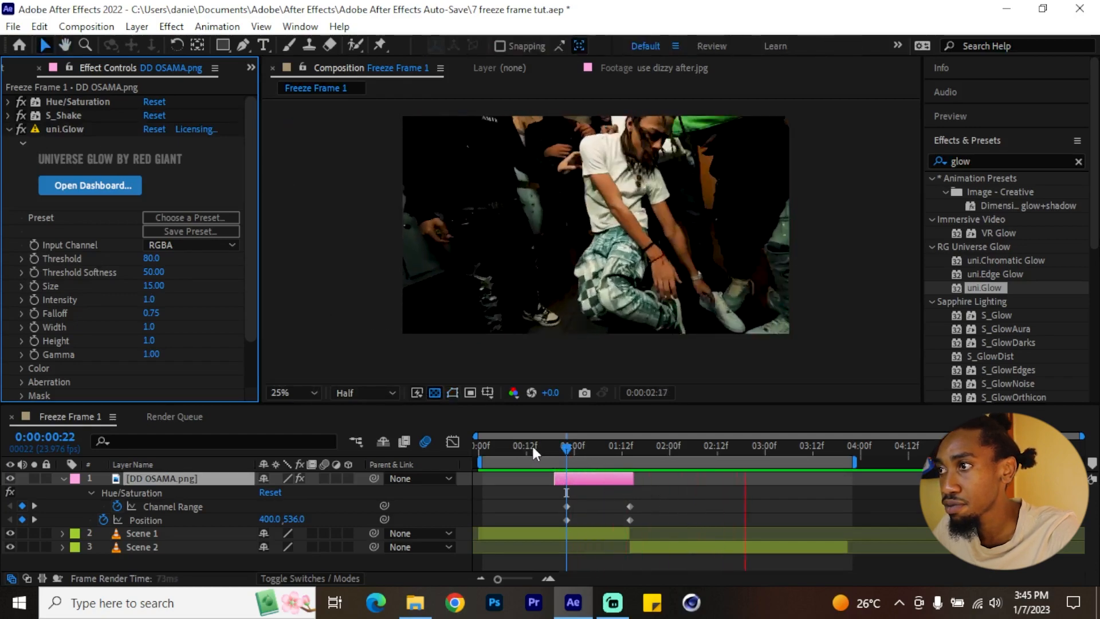
key("space")
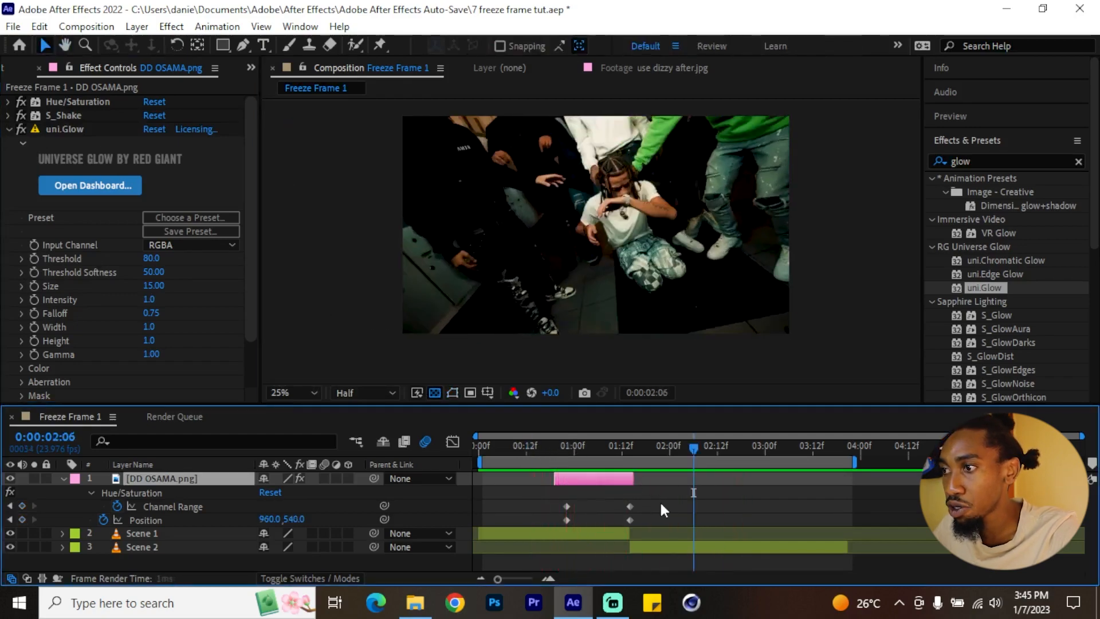
Step: Apply Easy Ease to all Channel Range and Position keyframes of DD OSAMA.png and enable the layer's motion blur
left_click_drag(653, 499, 557, 521)
right_click(565, 512)
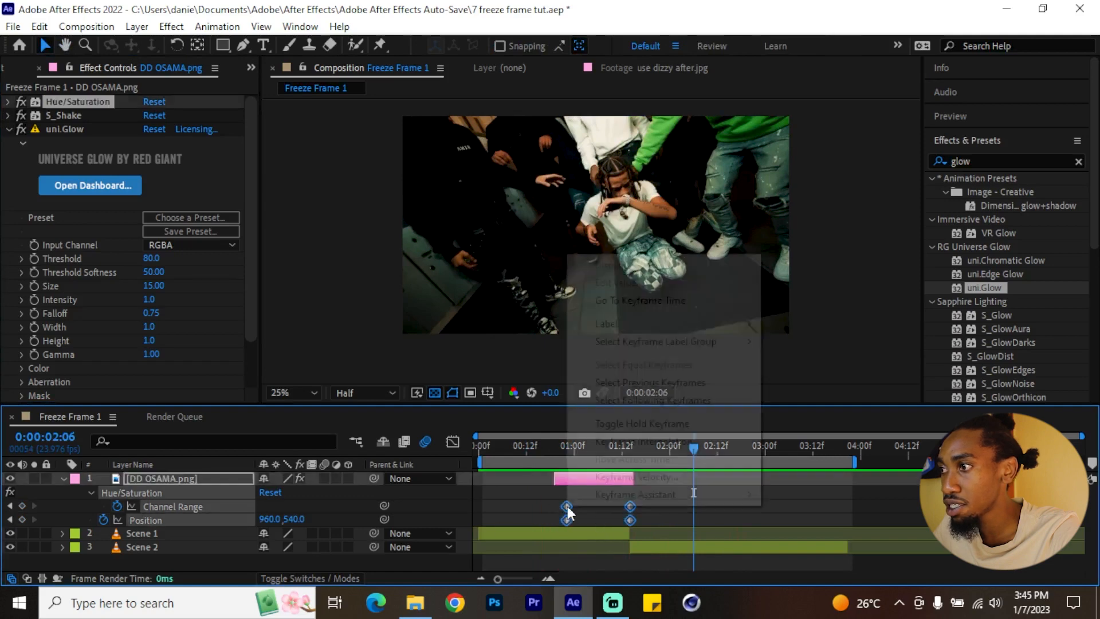
mouse_move(672, 496)
left_click(804, 388)
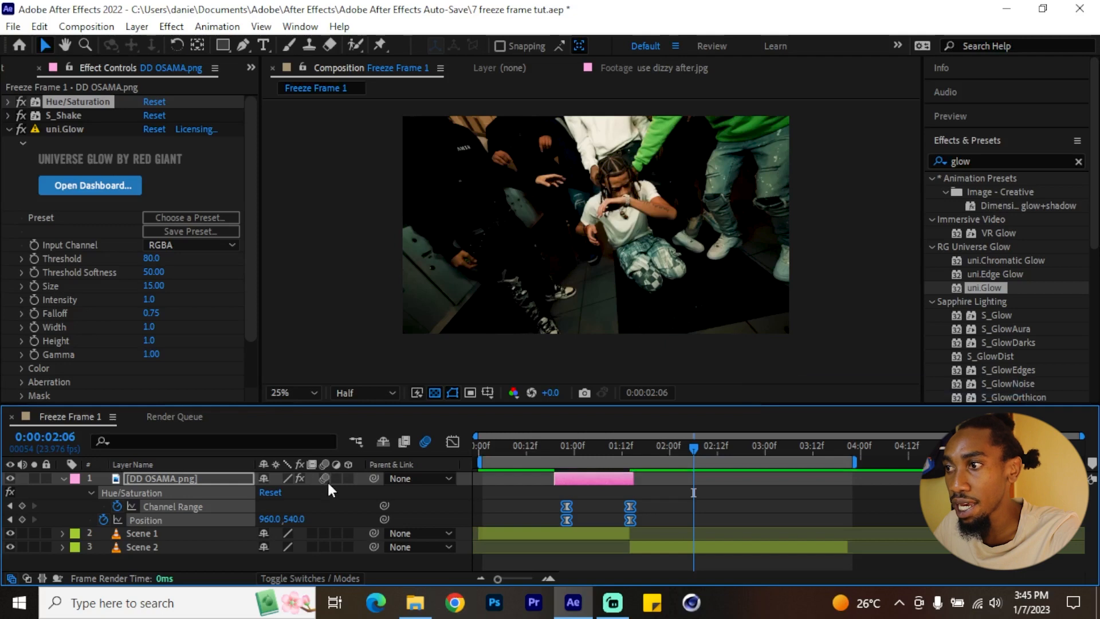
Step: Collapse the DD OSAMA.png layer's properties and play back the complete transition from the start of the composition
left_click(66, 479)
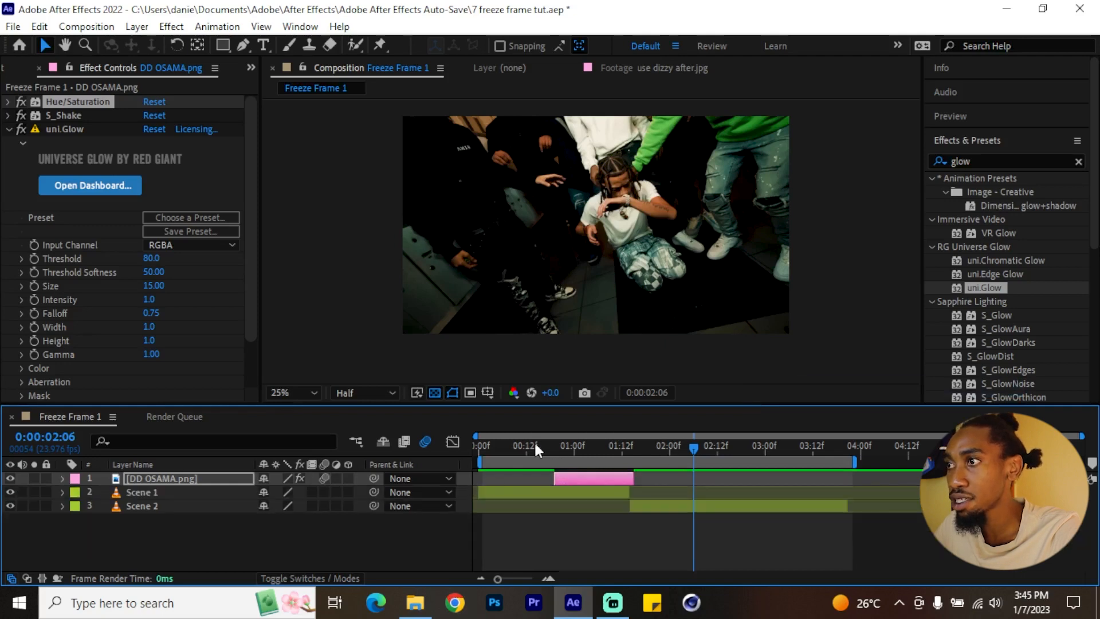
key("Home")
key("space")
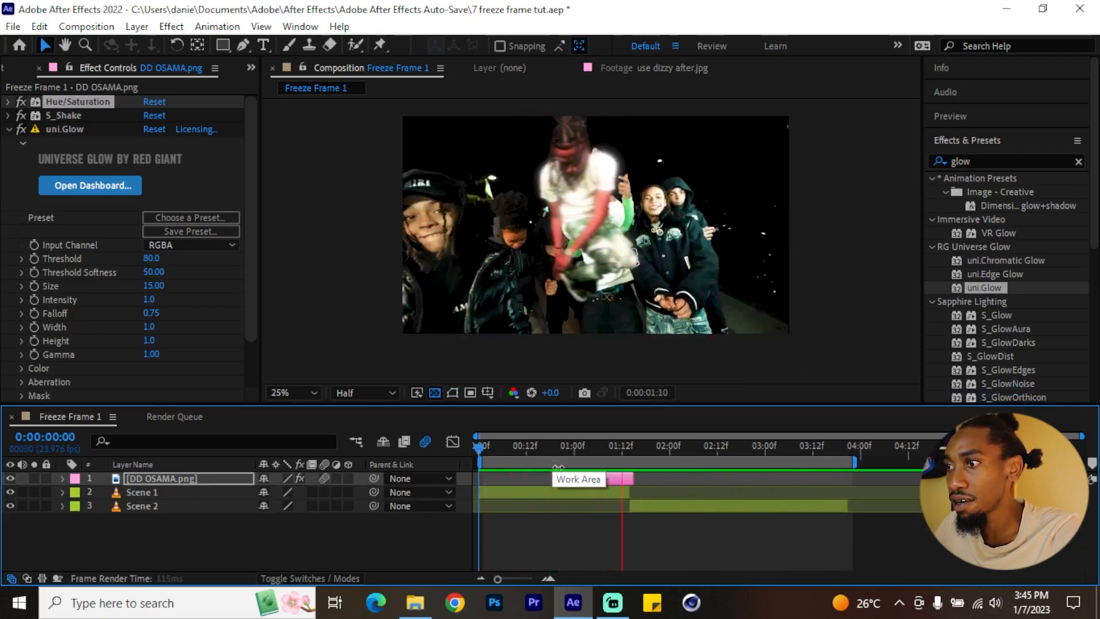
left_click_drag(575, 448, 608, 456)
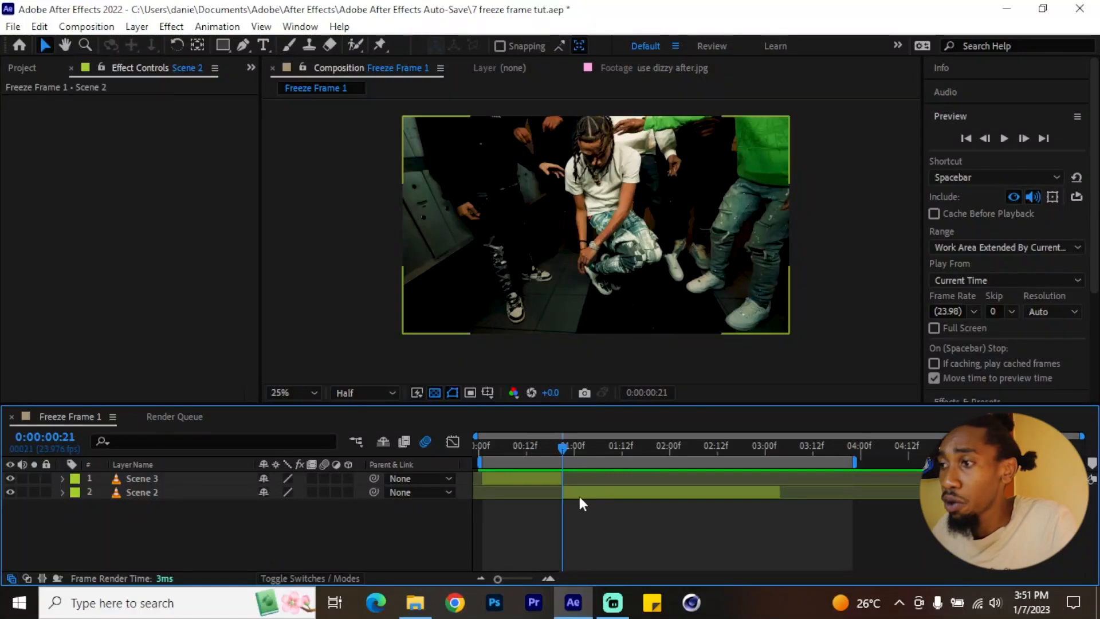
Step: Open Scene 2 in its layer view and paint a Roto Brush foreground stroke down the seated performer
left_click(577, 491)
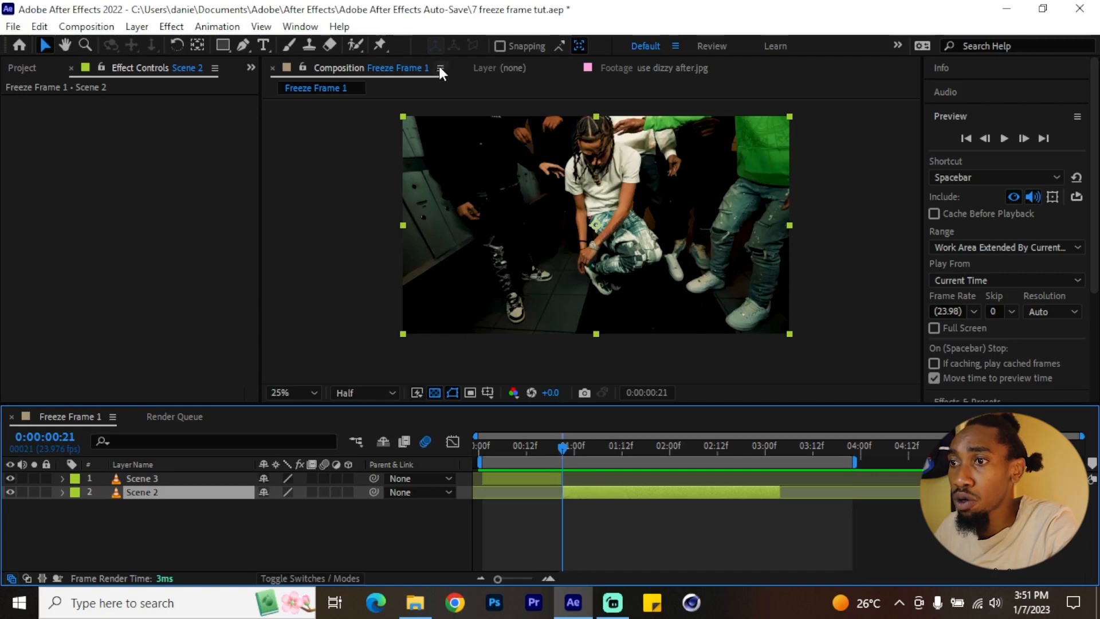
left_click(357, 46)
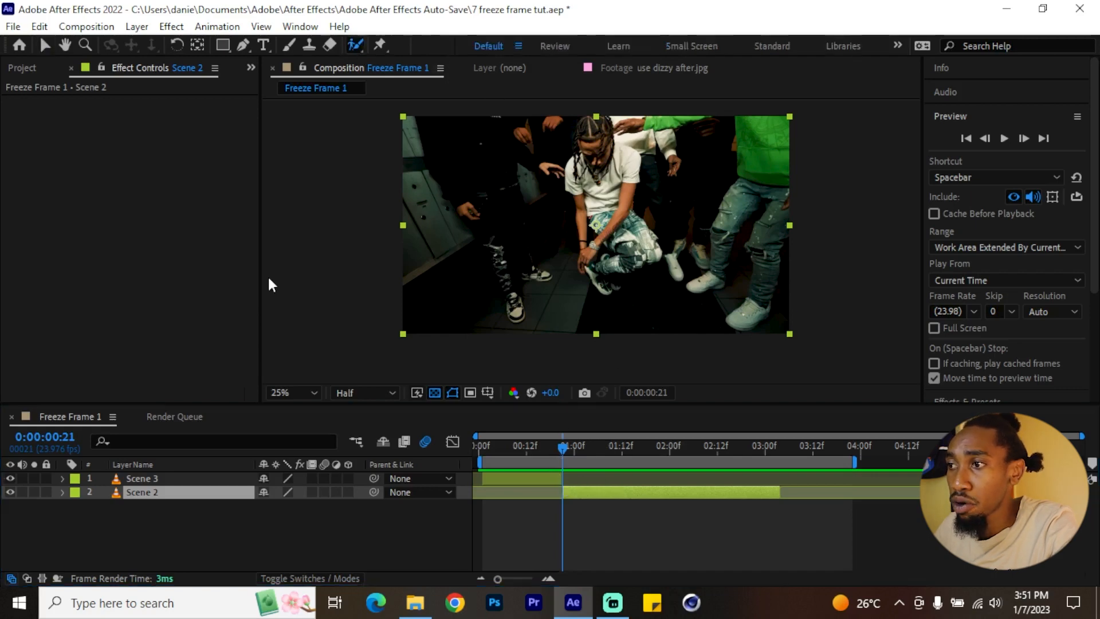
double_click(150, 492)
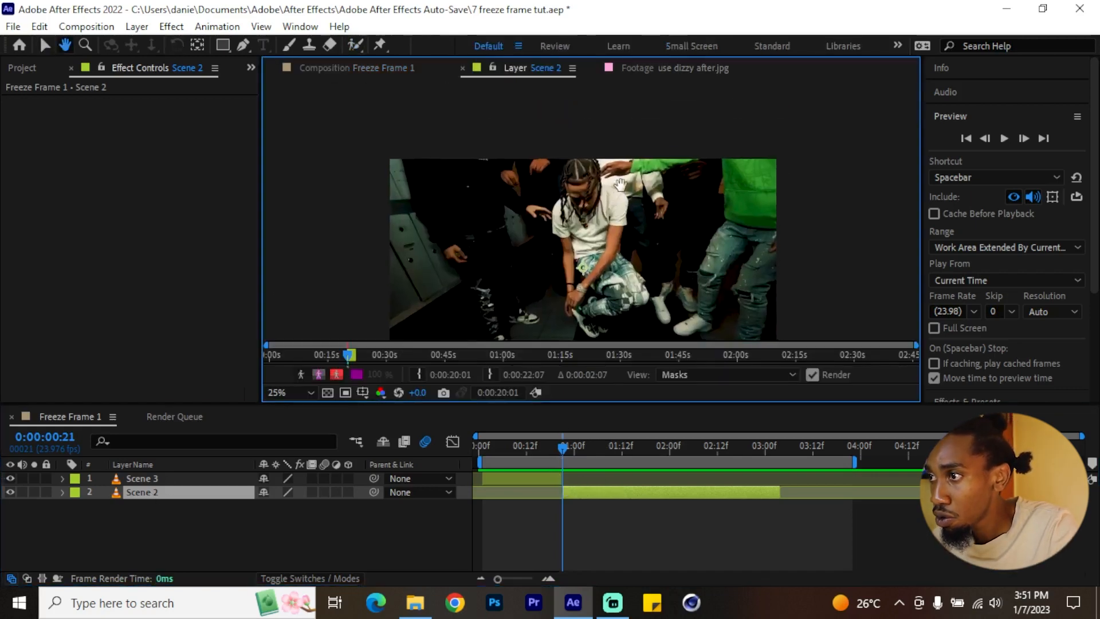
left_click_drag(578, 172, 603, 294)
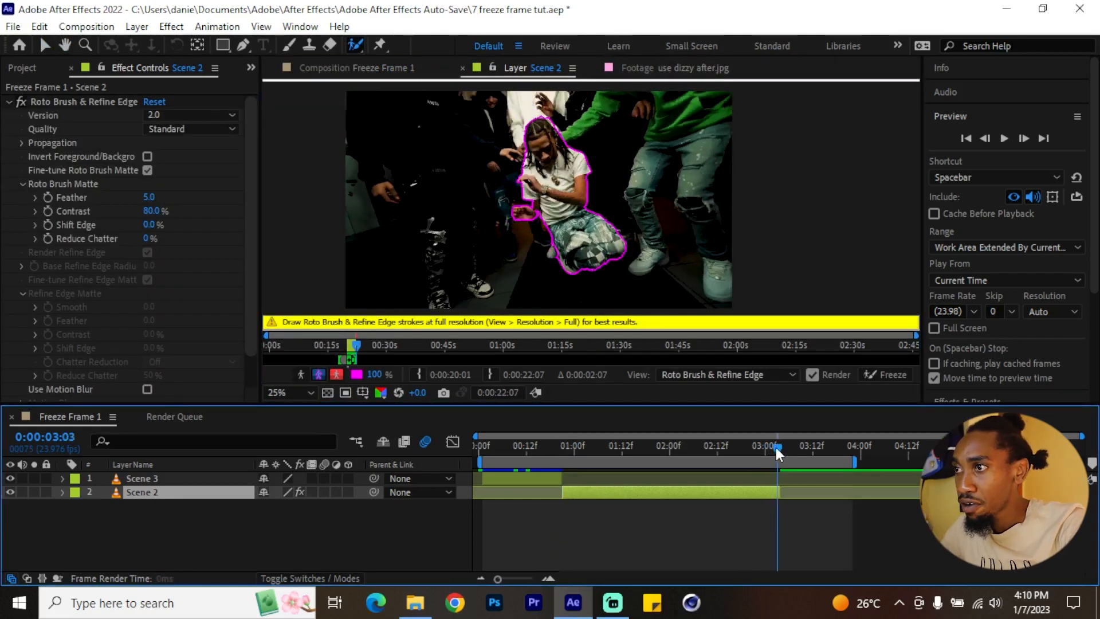
Step: Check the rotoscope outline across Scene 2, freeze its propagation, and return to the Freeze Frame 1 composition with the Selection tool
left_click_drag(777, 449, 687, 445)
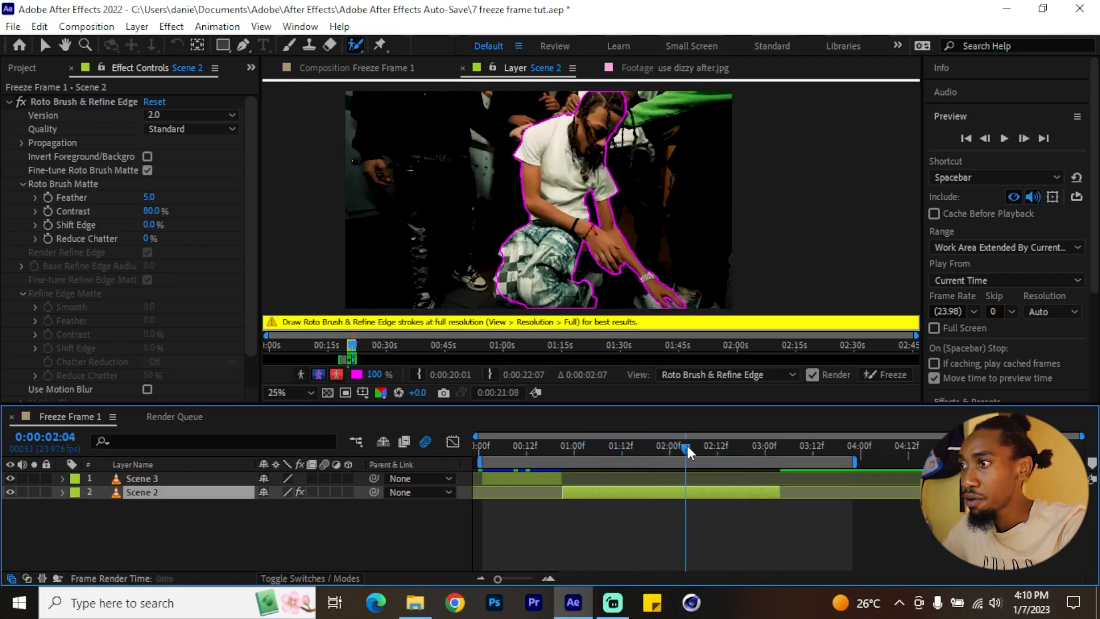
left_click(885, 374)
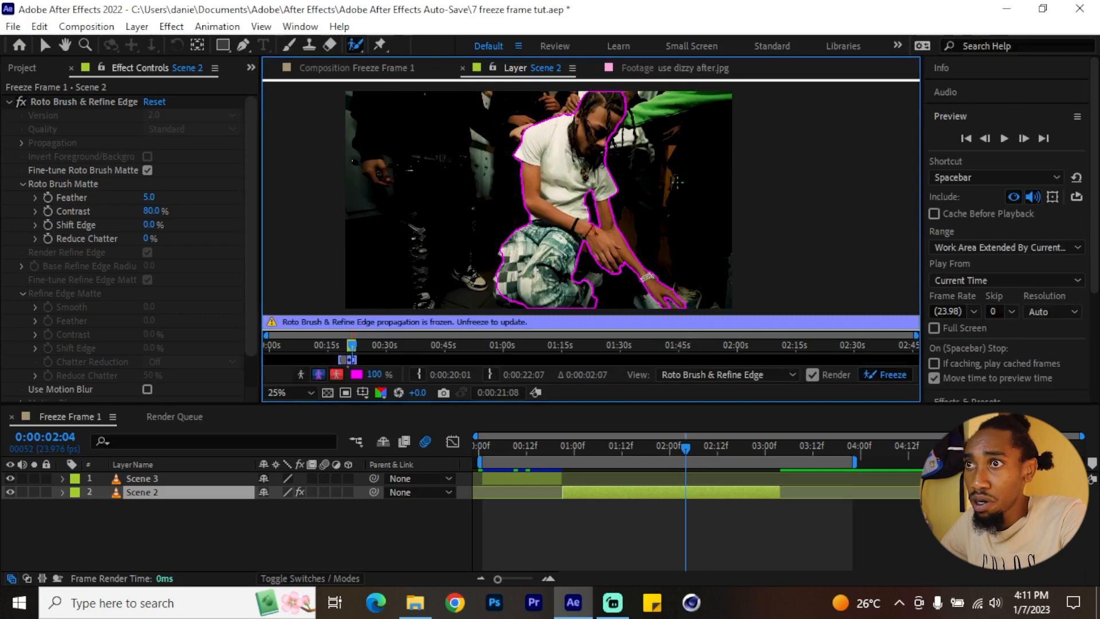
left_click(44, 45)
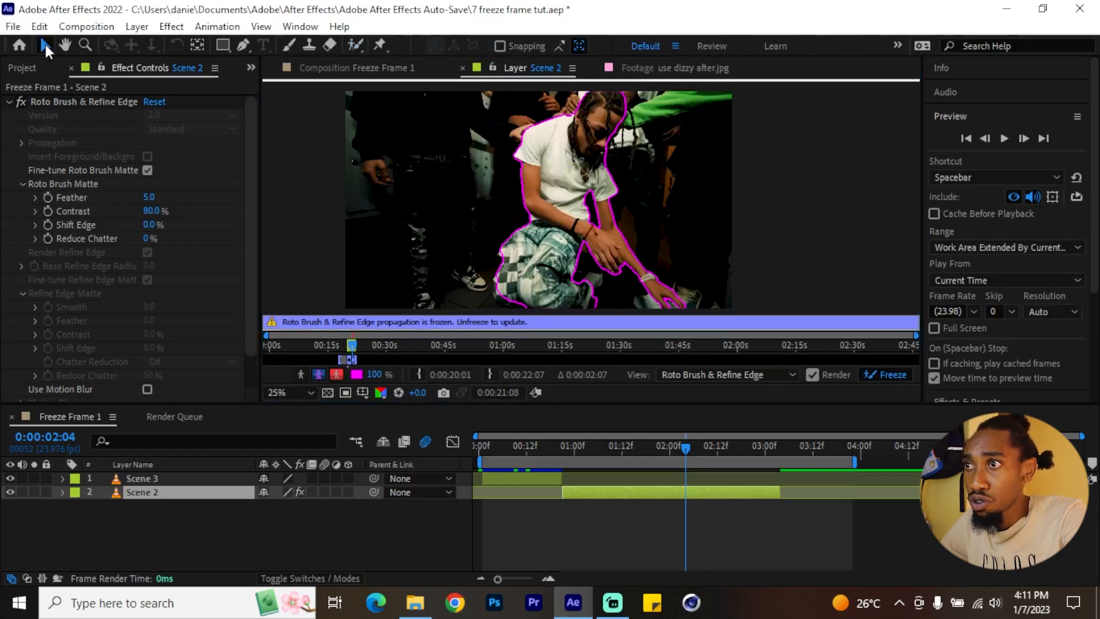
left_click(347, 70)
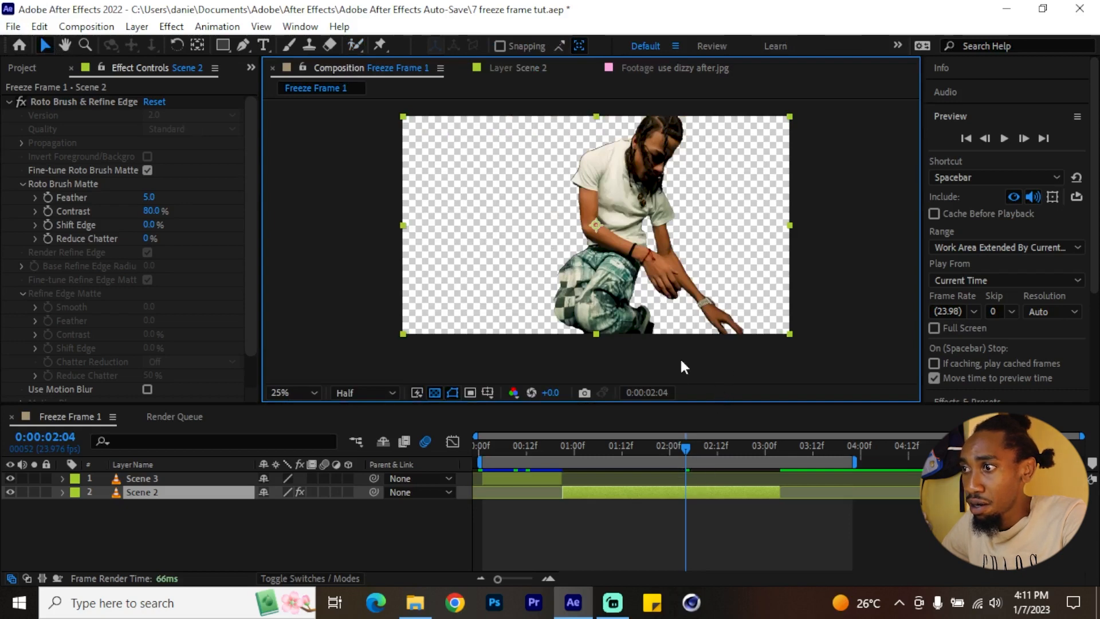
Step: Check the isolated performer at several times, hide the transparency grid, and stop at 0:00:01:09 with Scene 2 selected
left_click_drag(692, 437, 724, 452)
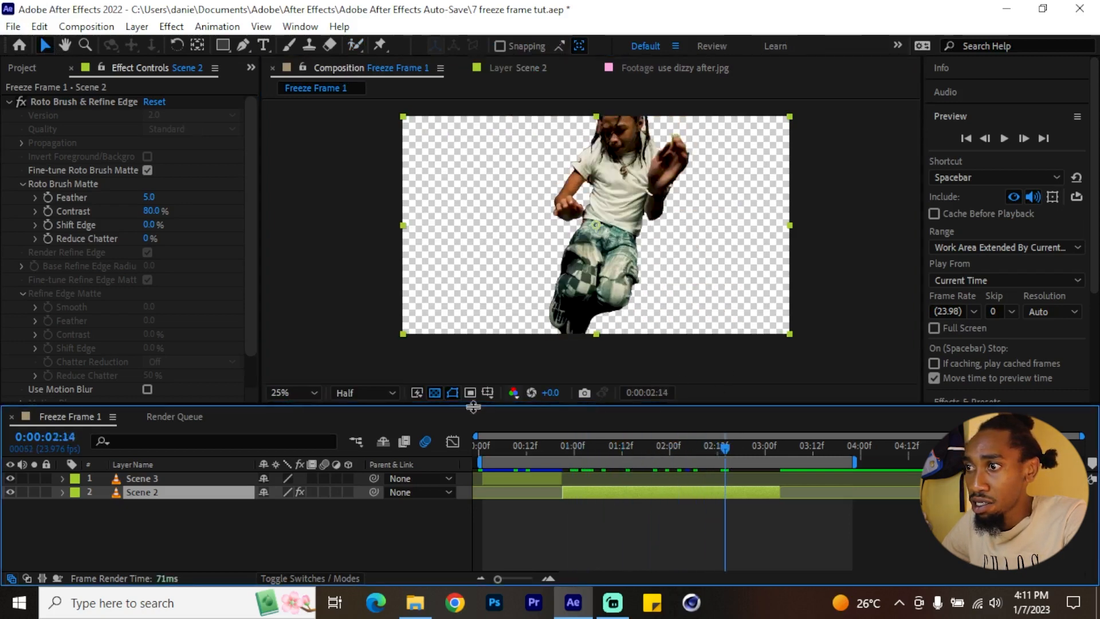
left_click(434, 392)
left_click(598, 450)
mouse_move(597, 449)
left_mouse_down()
mouse_move(768, 460)
mouse_move(610, 451)
left_mouse_up()
left_click(597, 480)
left_click(575, 494)
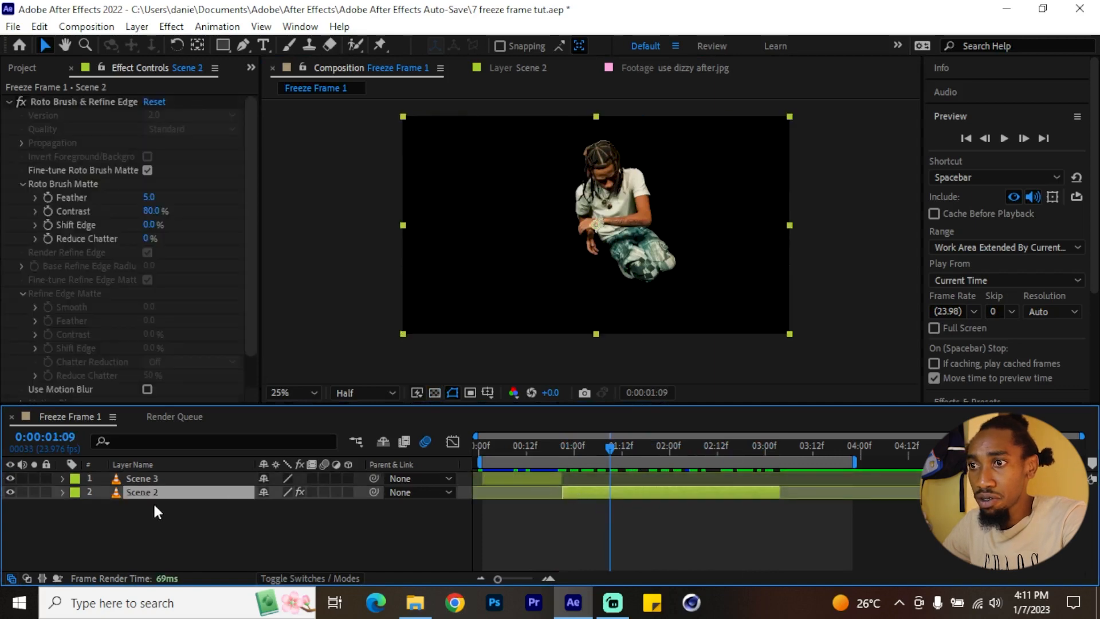
Step: Duplicate the Scene 2 layer, place the copy beneath the original, and remove Roto Brush & Refine Edge from the copy
key("ctrl+d")
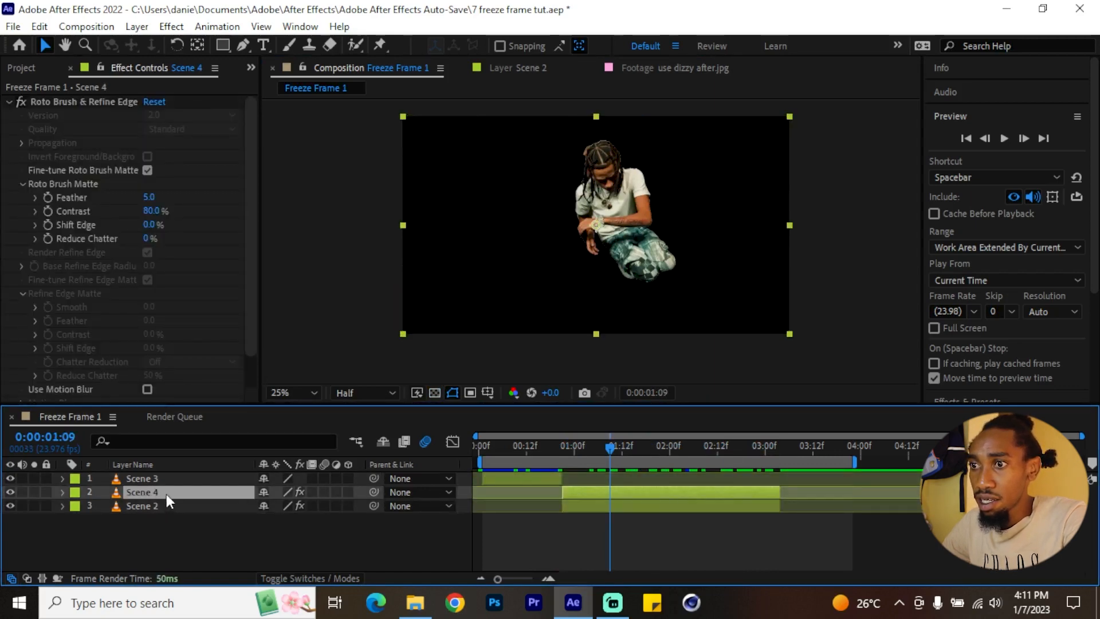
left_click_drag(165, 493, 168, 514)
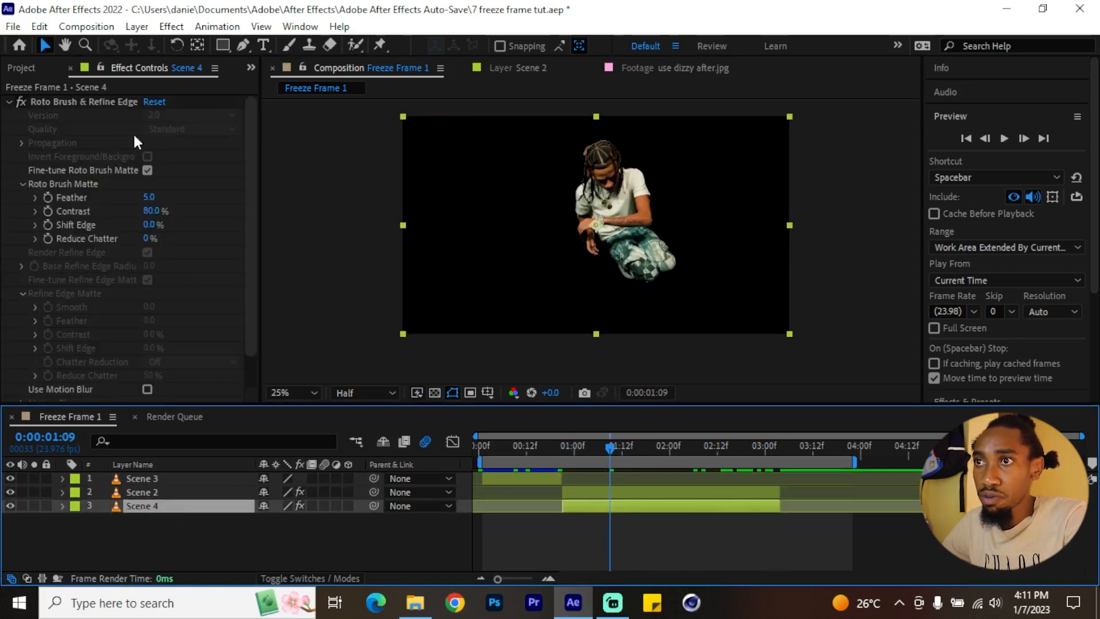
left_click(80, 100)
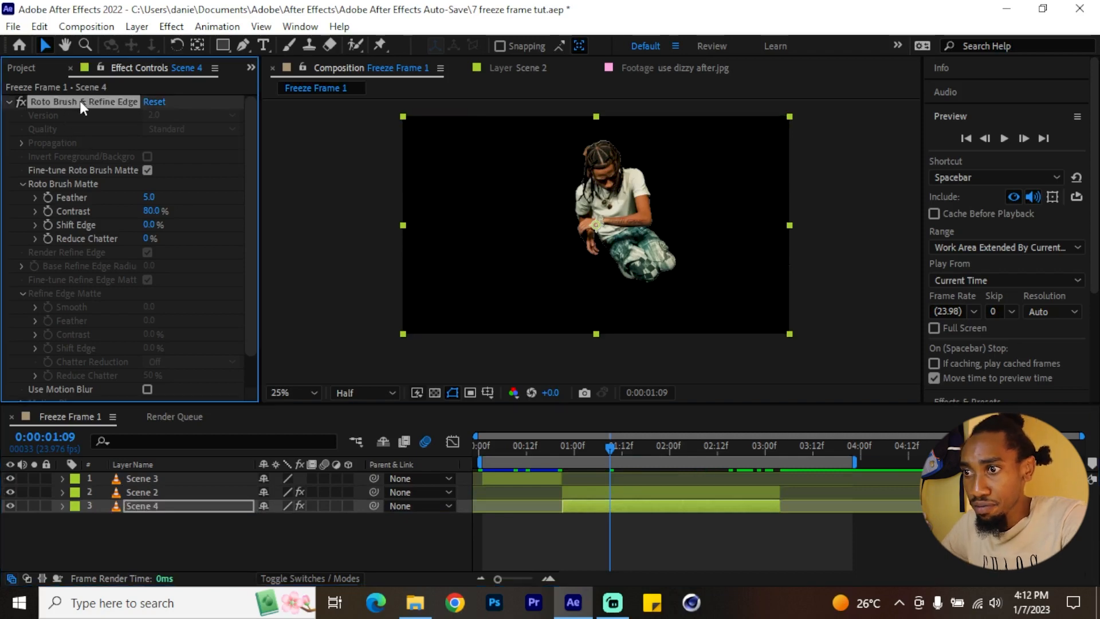
key("Delete")
Step: Rename the rotoscoped Scene 2 layer "DD roto" and give it the Sunflower yellow label colour
left_click(208, 493)
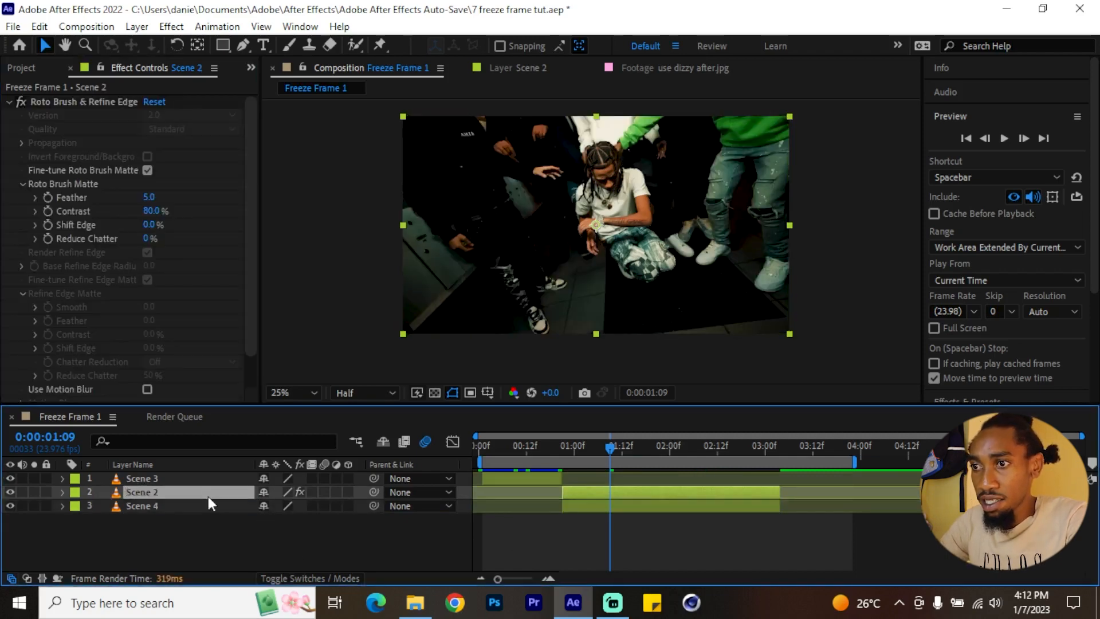
key("Return")
type("DD")
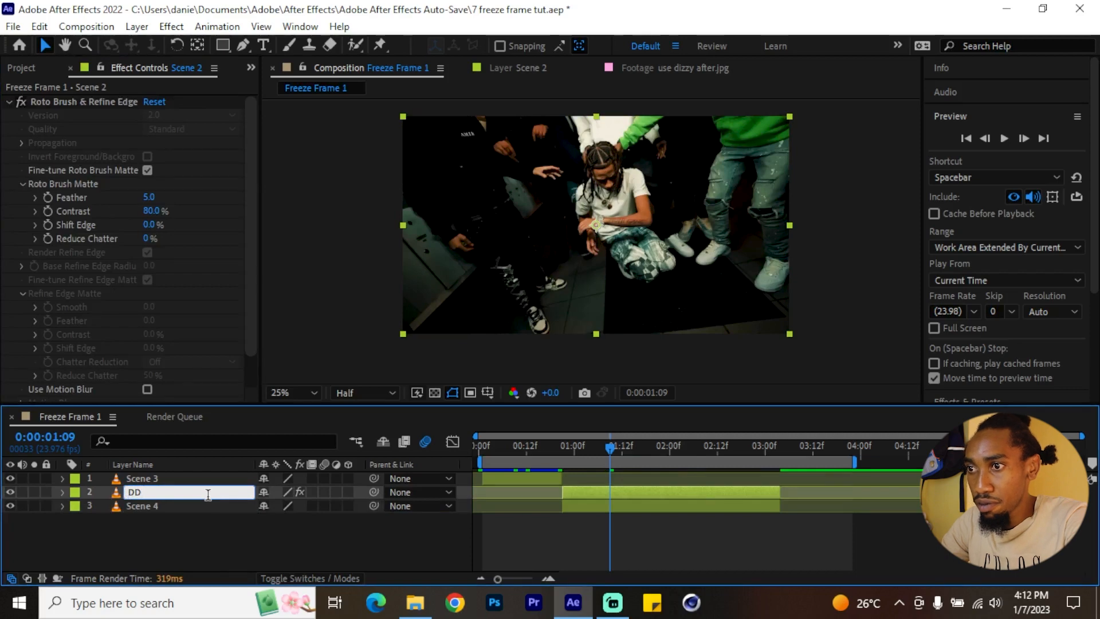
type(" roto")
key("Return")
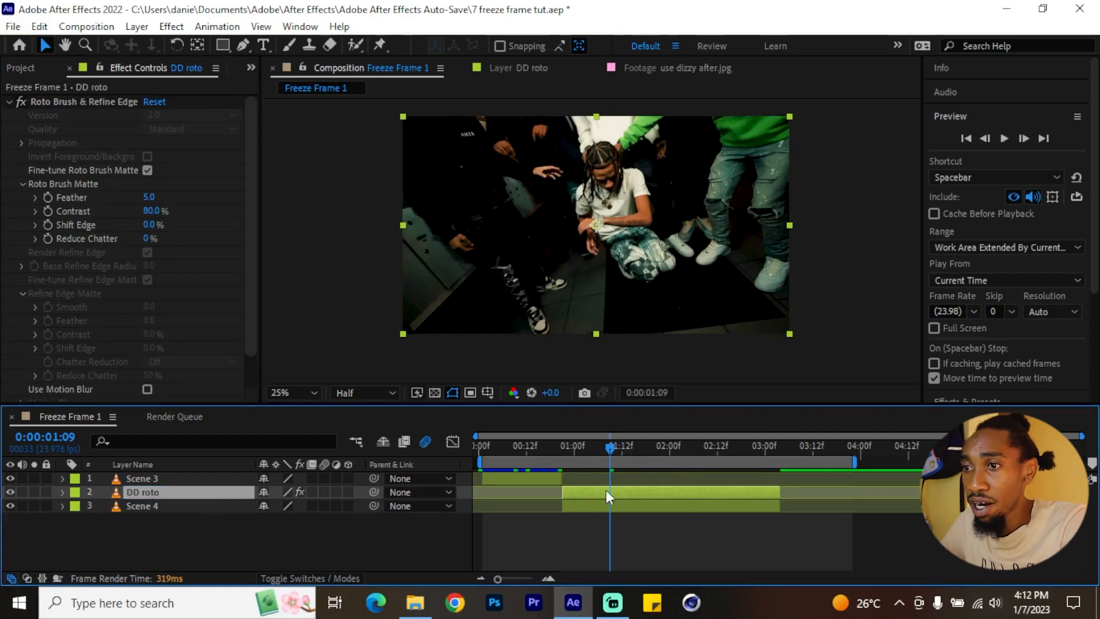
left_click(75, 492)
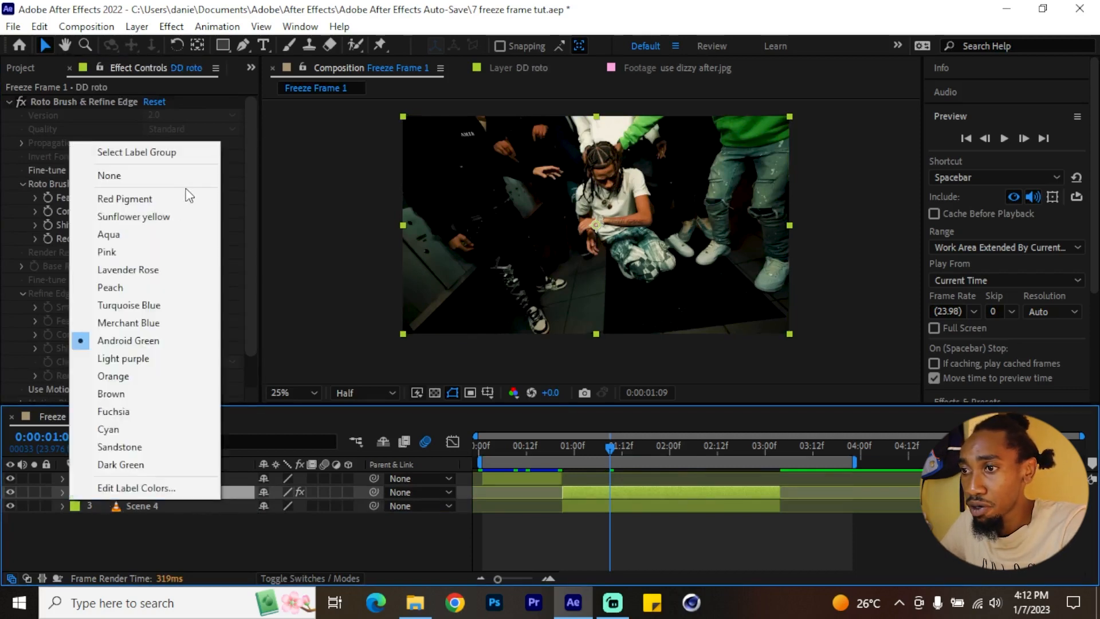
left_click(138, 216)
Step: Go to 0:00:01:04, deselect all layers, and add a composition marker there
left_click(590, 447)
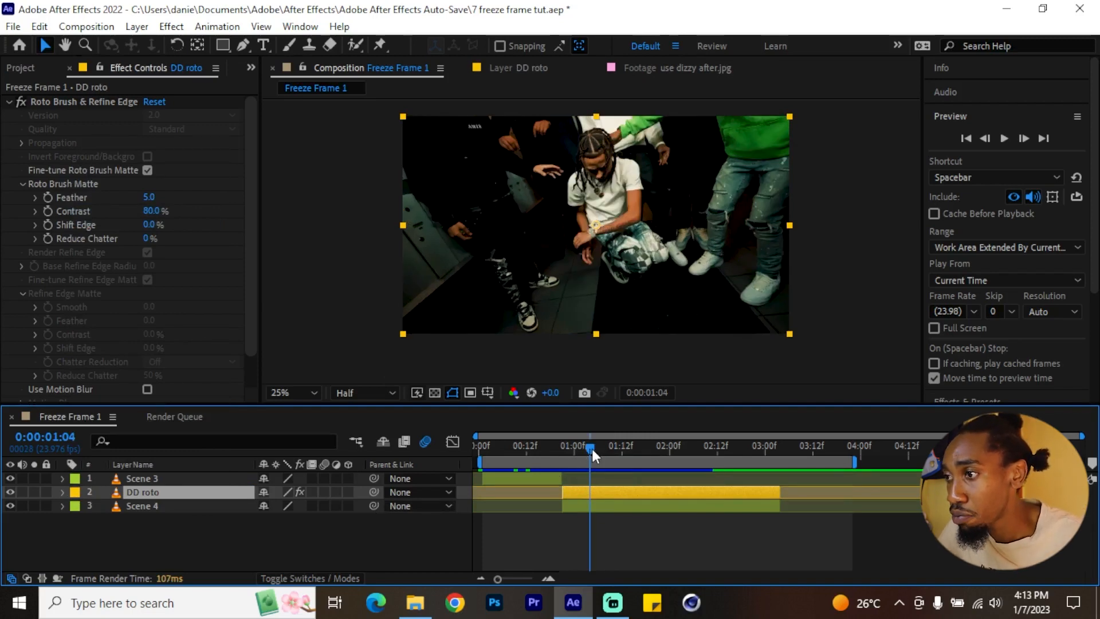
mouse_move(590, 447)
left_mouse_down()
mouse_move(582, 456)
mouse_move(592, 463)
left_mouse_up()
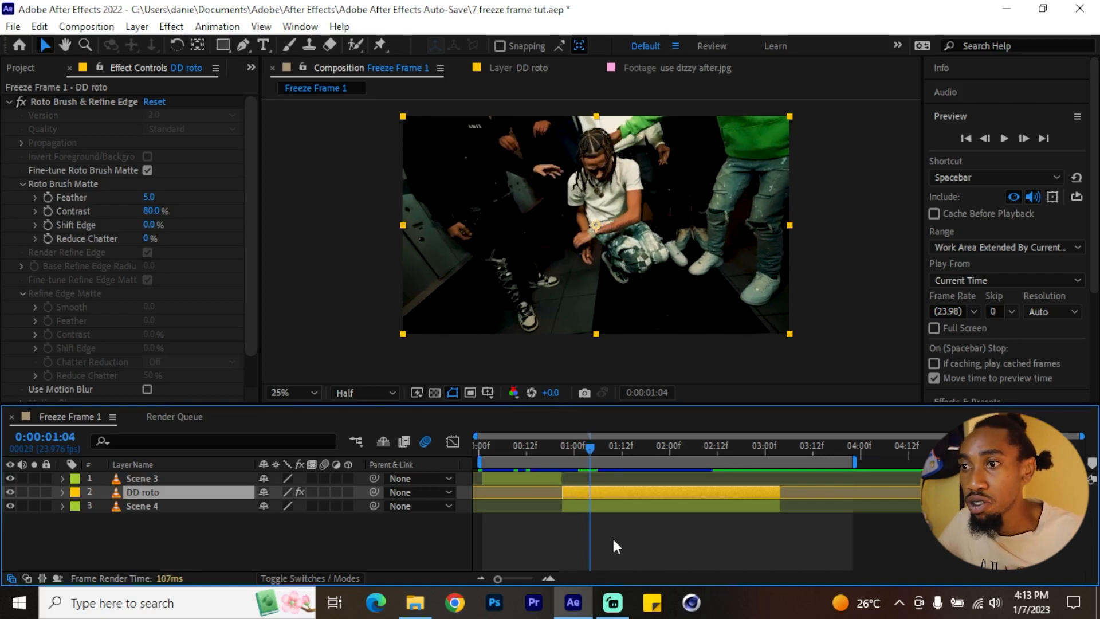
left_click(204, 534)
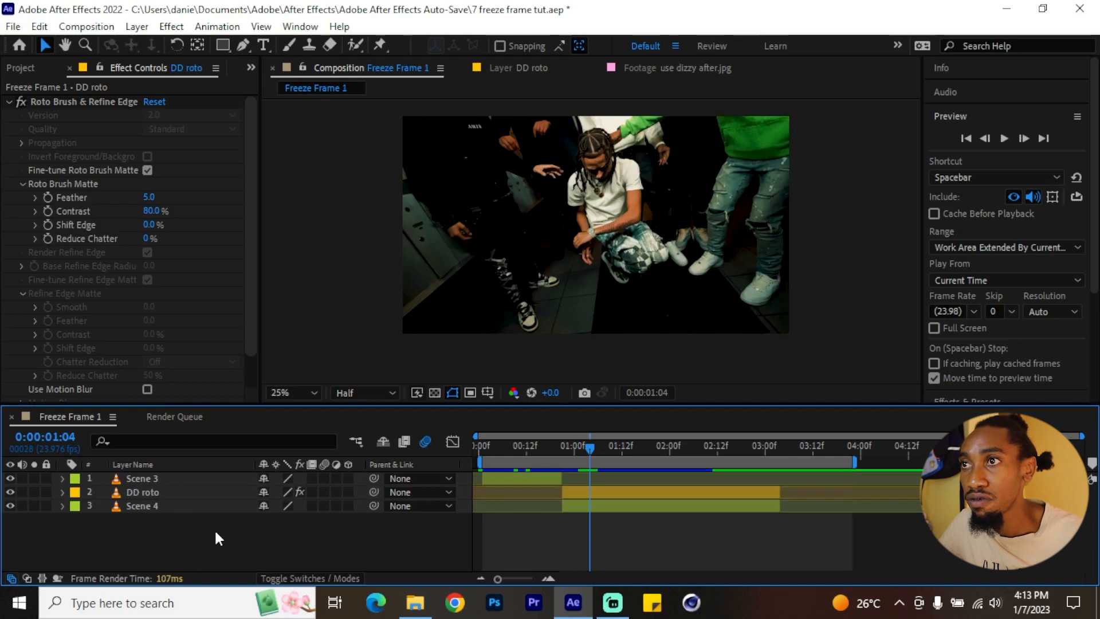
left_click(136, 26)
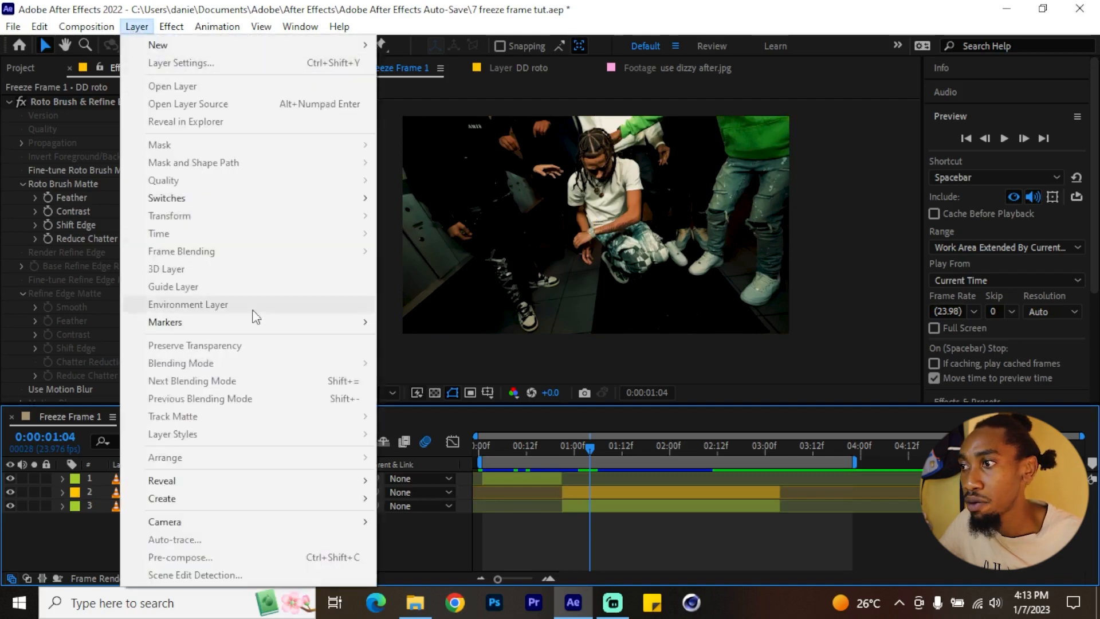
mouse_move(252, 319)
left_click(565, 322)
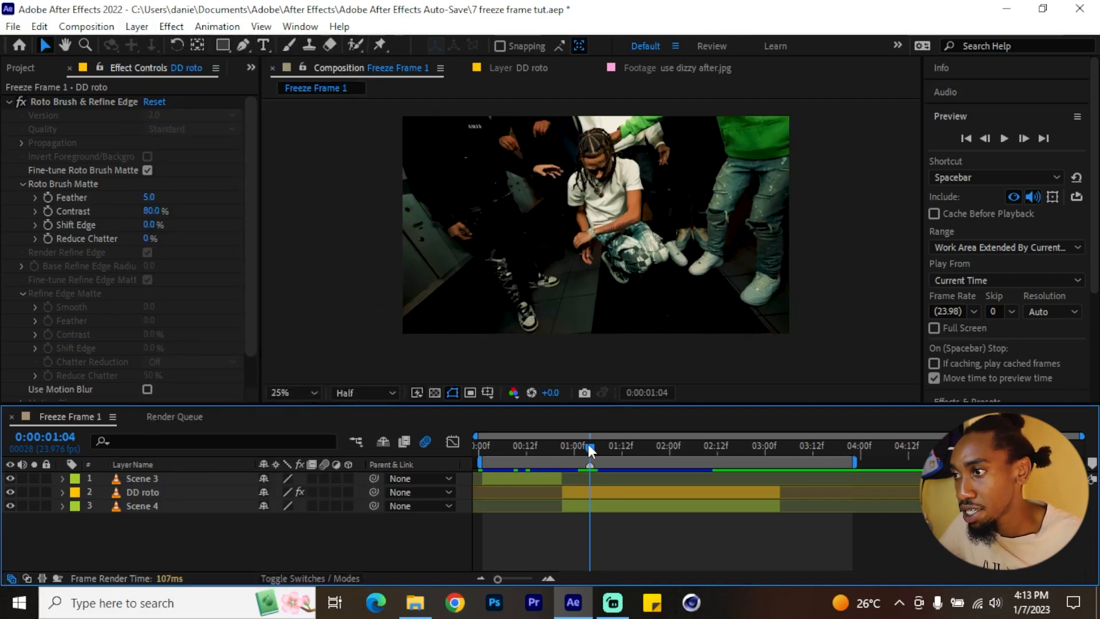
Step: Add a composition marker at 0:00:01:12
left_click_drag(590, 452, 624, 454)
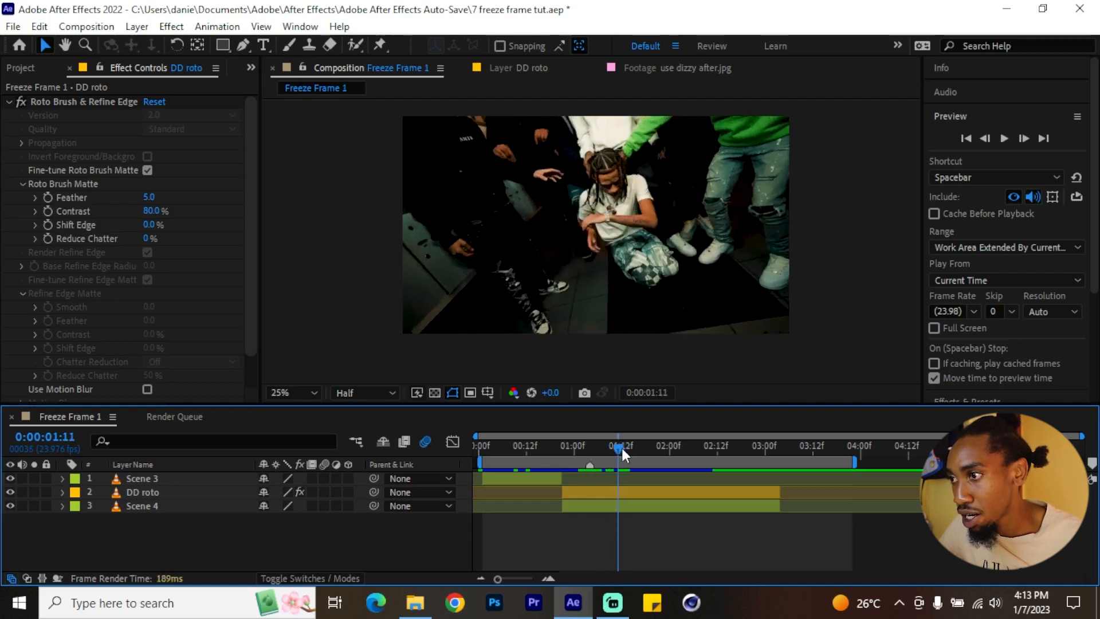
left_click(620, 496)
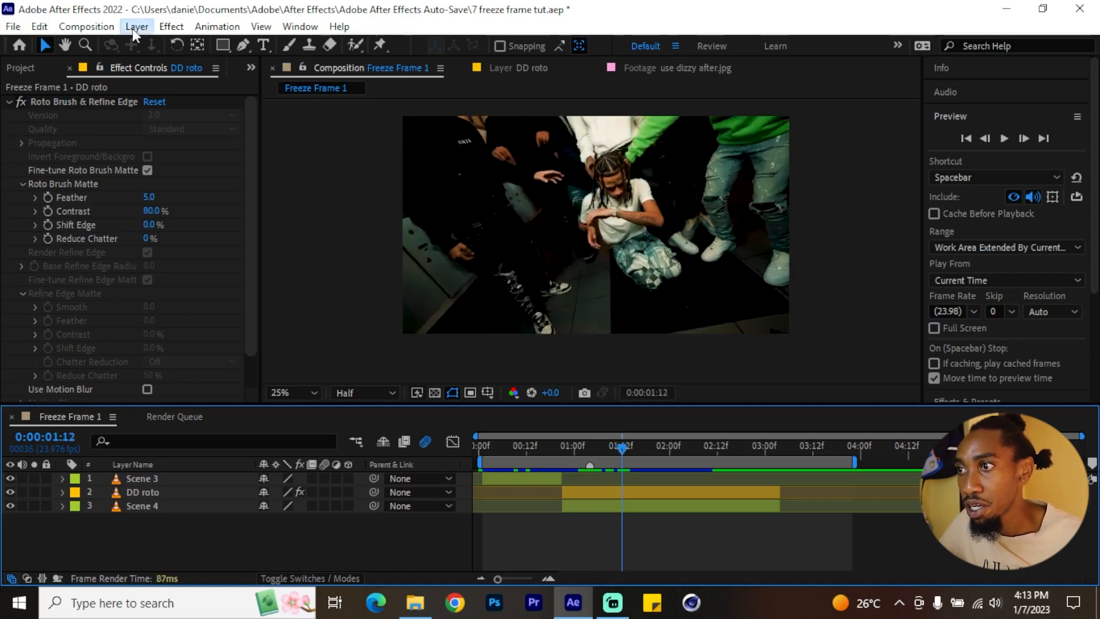
left_click(135, 27)
mouse_move(279, 323)
left_click(454, 325)
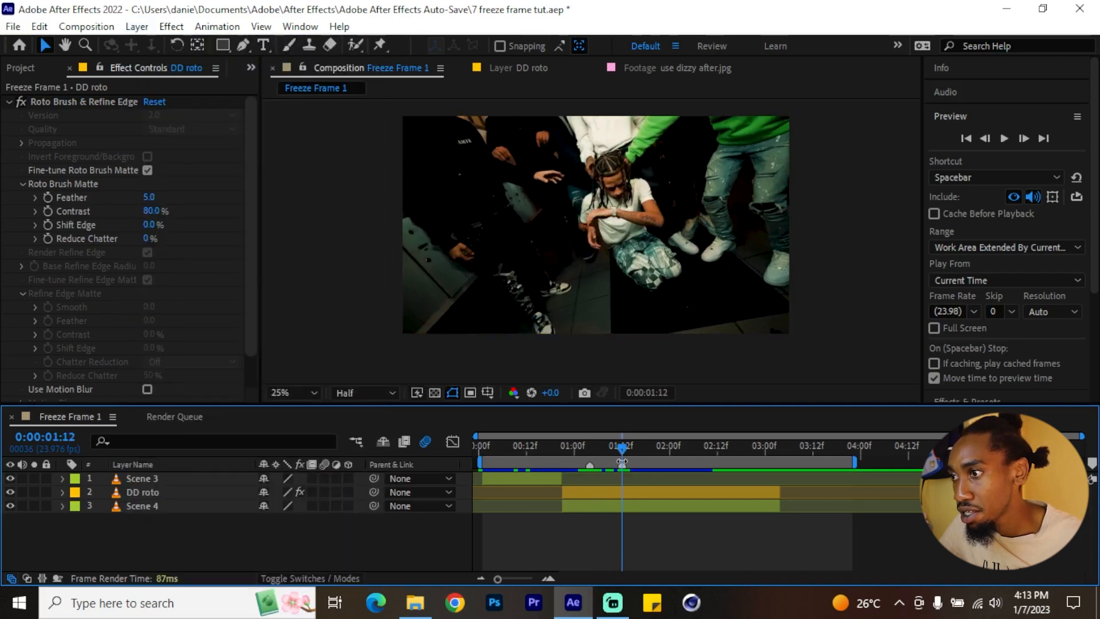
Step: Add composition markers at 0:00:01:21 and 0:00:02:05
left_click_drag(638, 451, 657, 449)
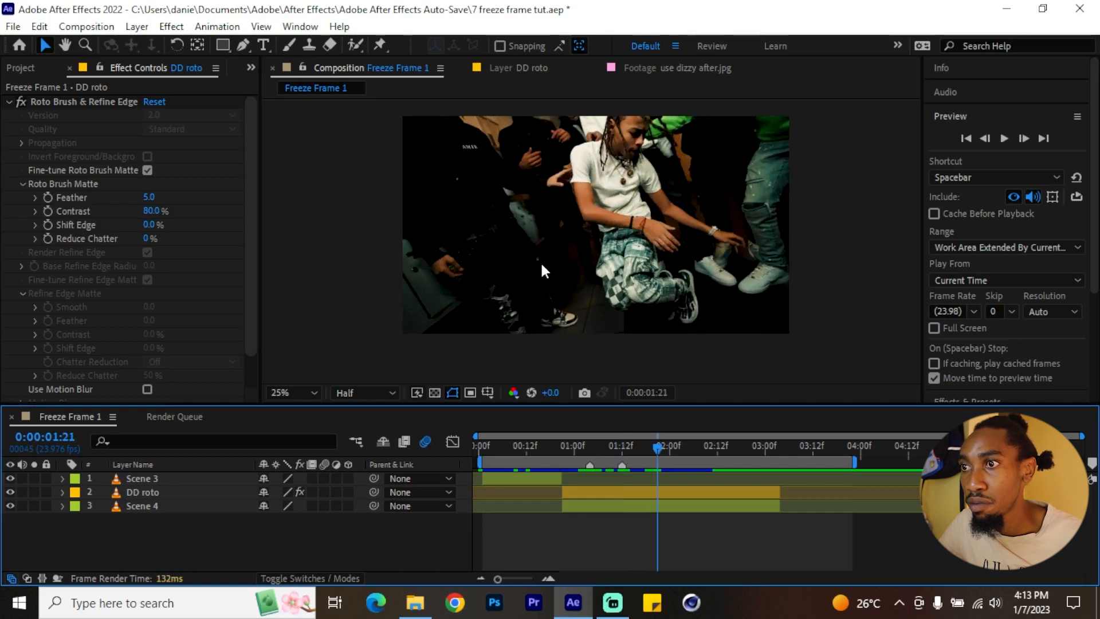
left_click(137, 27)
mouse_move(303, 318)
left_click(425, 322)
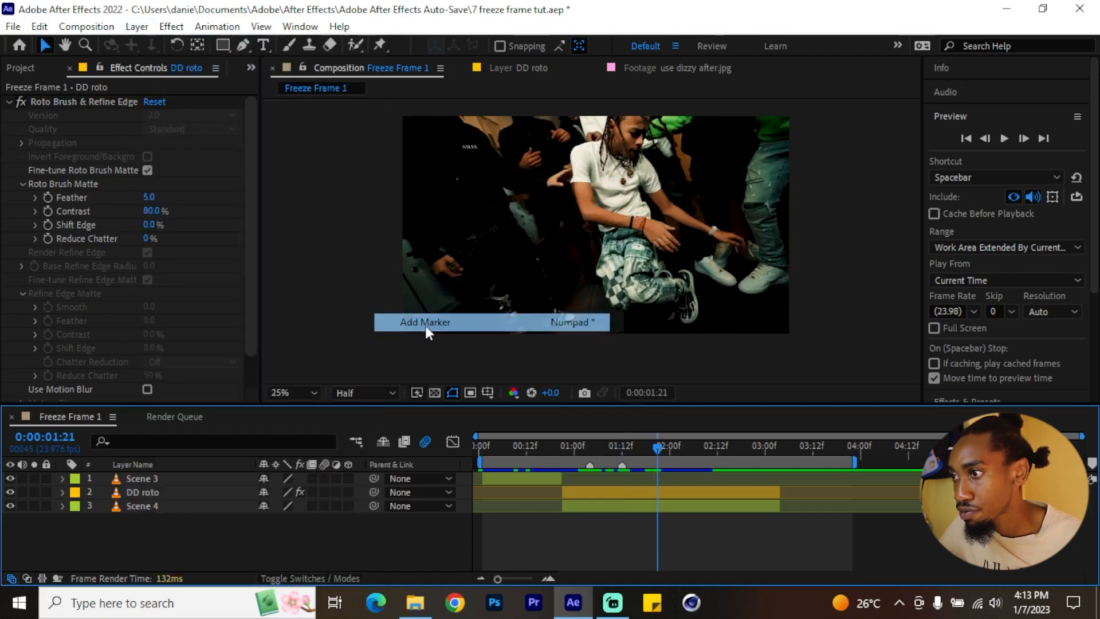
left_click_drag(674, 447, 692, 449)
left_click(137, 27)
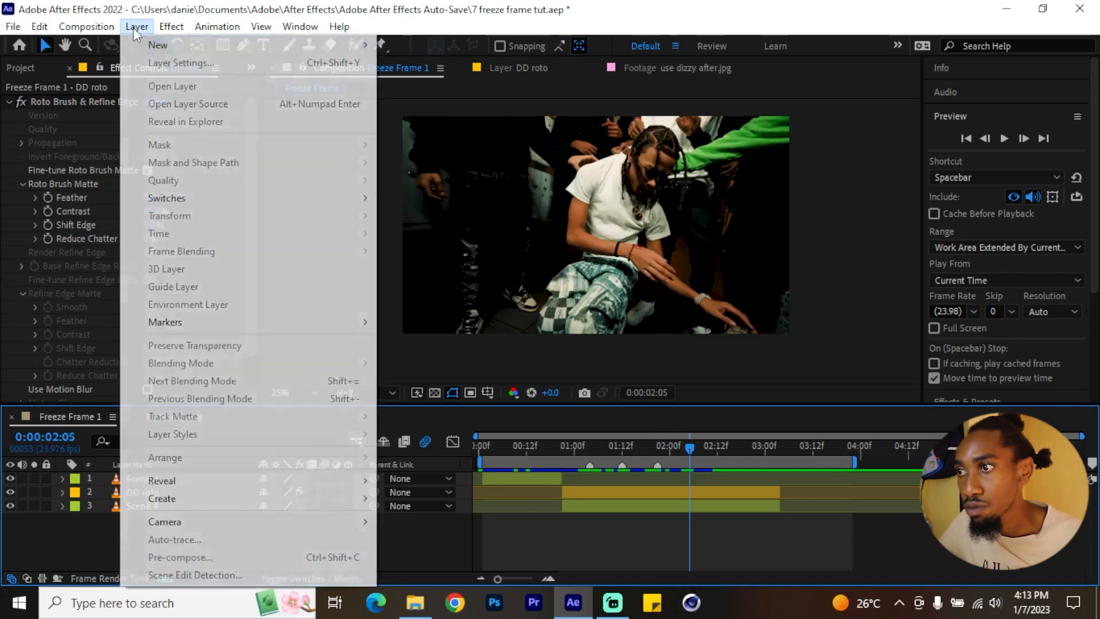
mouse_move(321, 321)
left_click(425, 322)
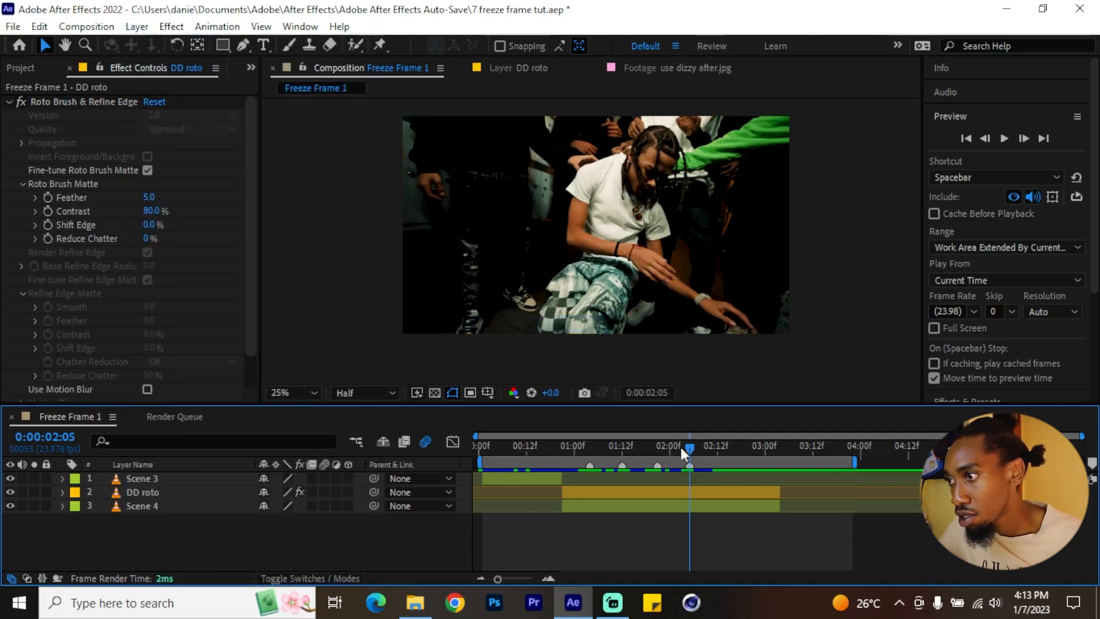
Step: Add a composition marker at 0:00:02:13
left_click_drag(692, 445, 724, 446)
left_click(136, 27)
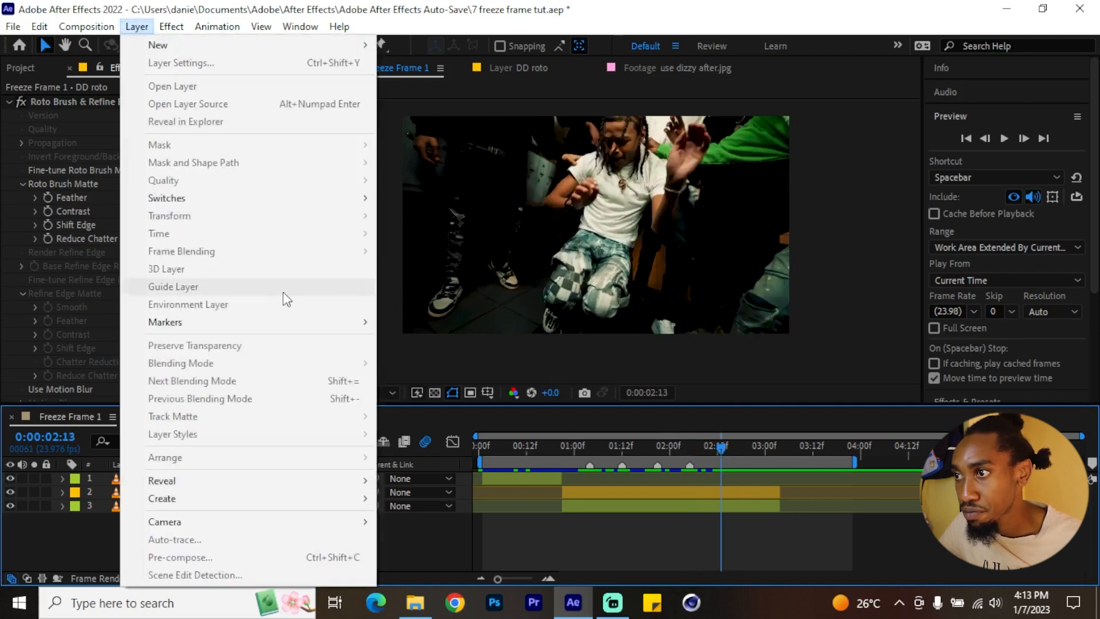
mouse_move(294, 322)
left_click(465, 322)
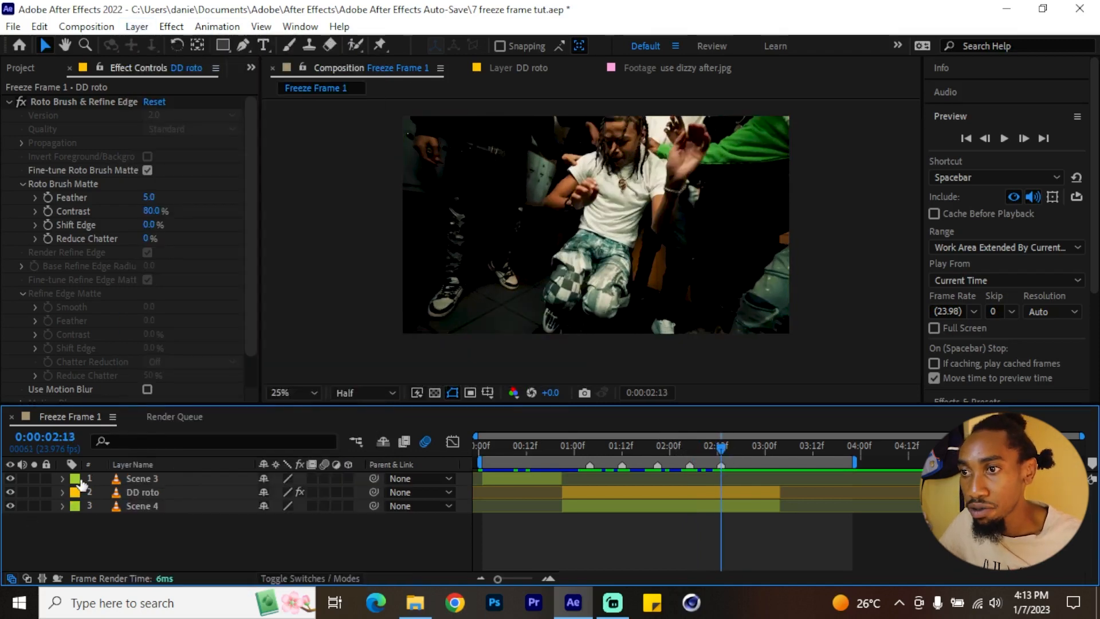
Step: Solo the DD roto layer and show the transparency grid behind the cut-out performer
left_click(97, 491)
left_click(29, 490)
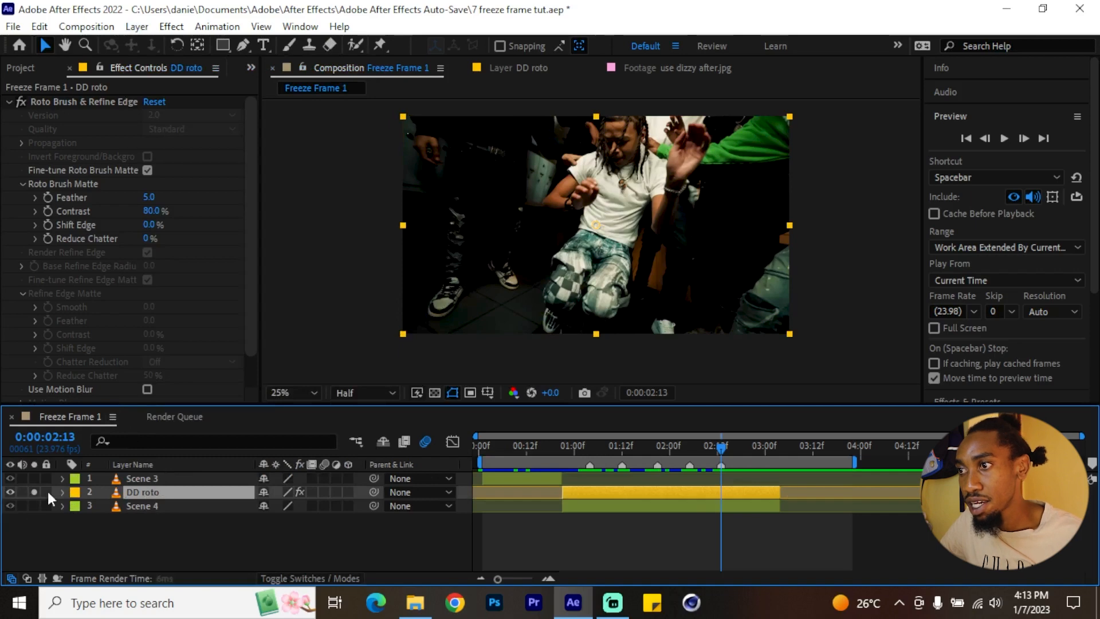
left_click(435, 393)
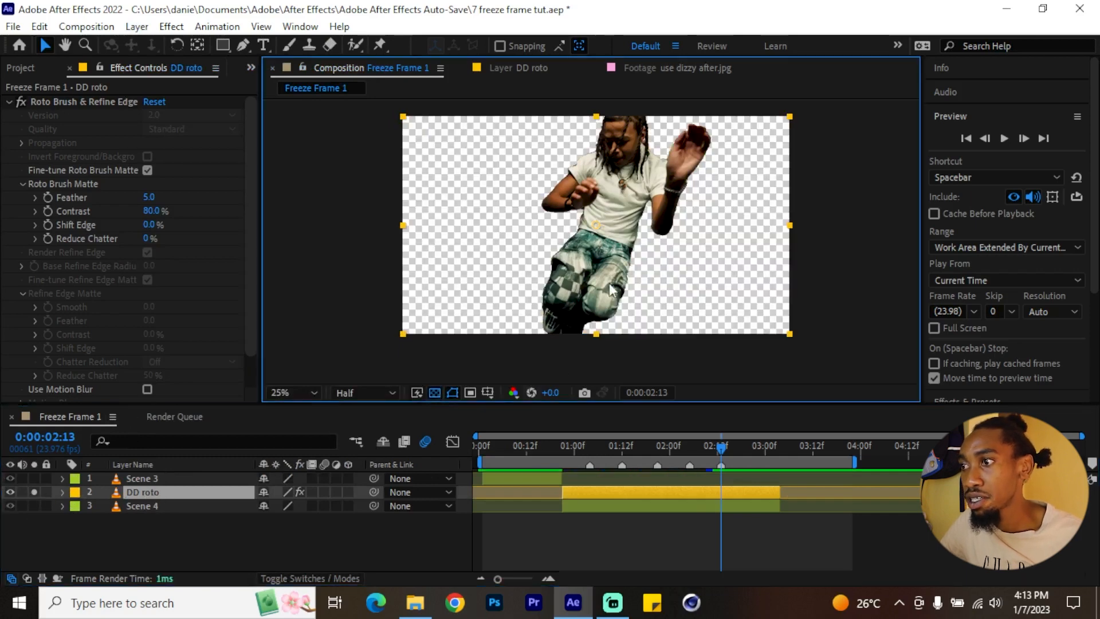
Step: Queue the frame at the first marker, 0:00:01:04, for rendering as a single-frame file
left_click(588, 447)
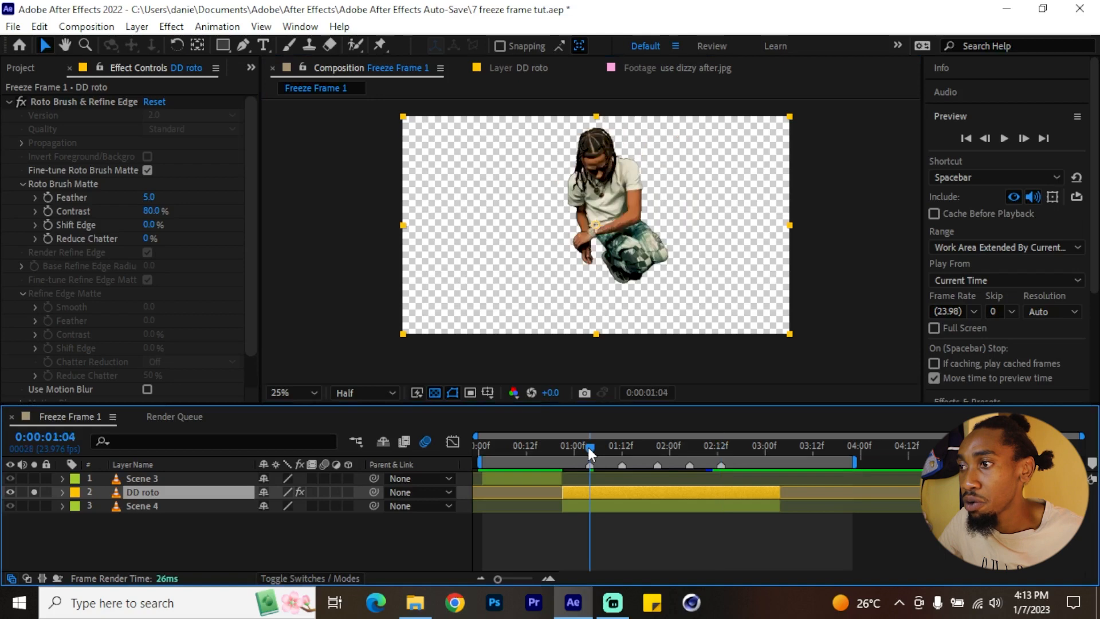
left_click(626, 335)
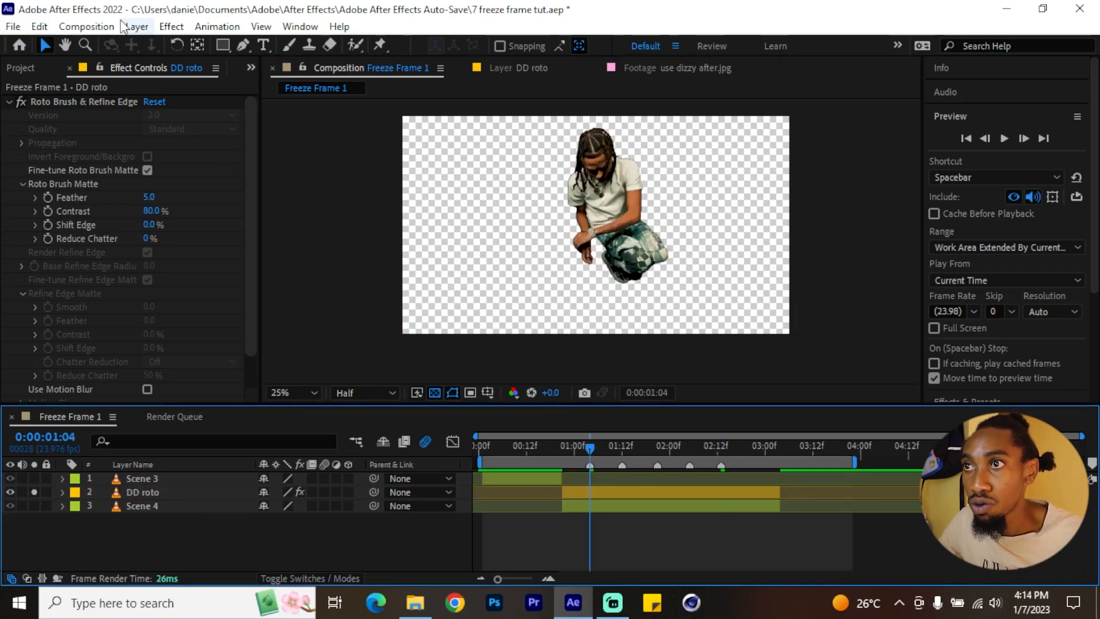
left_click(137, 26)
mouse_move(87, 26)
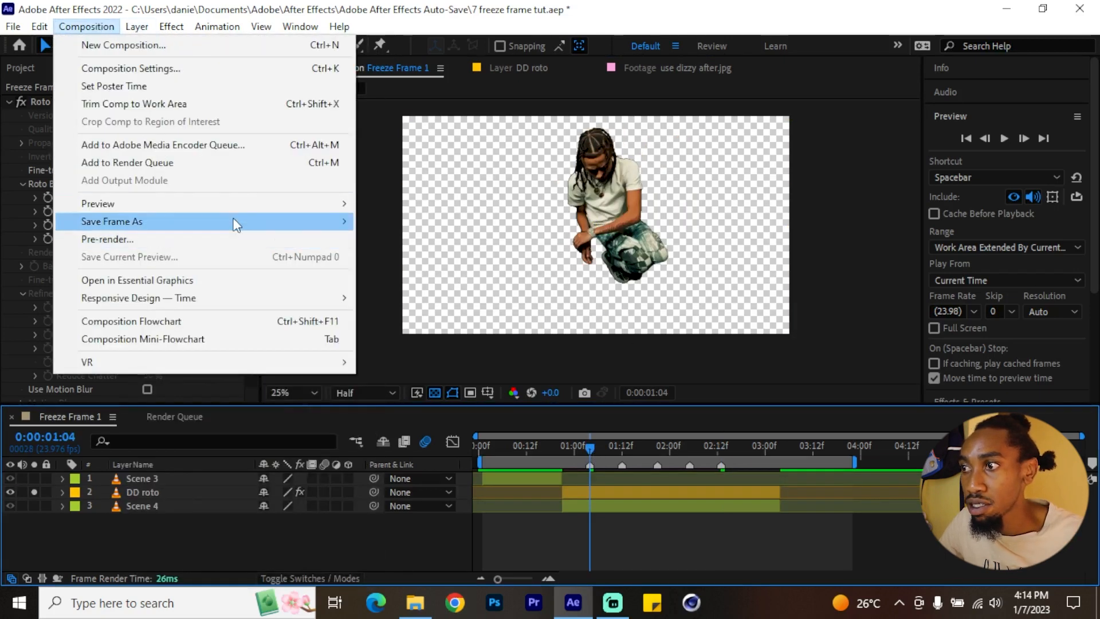
mouse_move(233, 221)
left_click(390, 222)
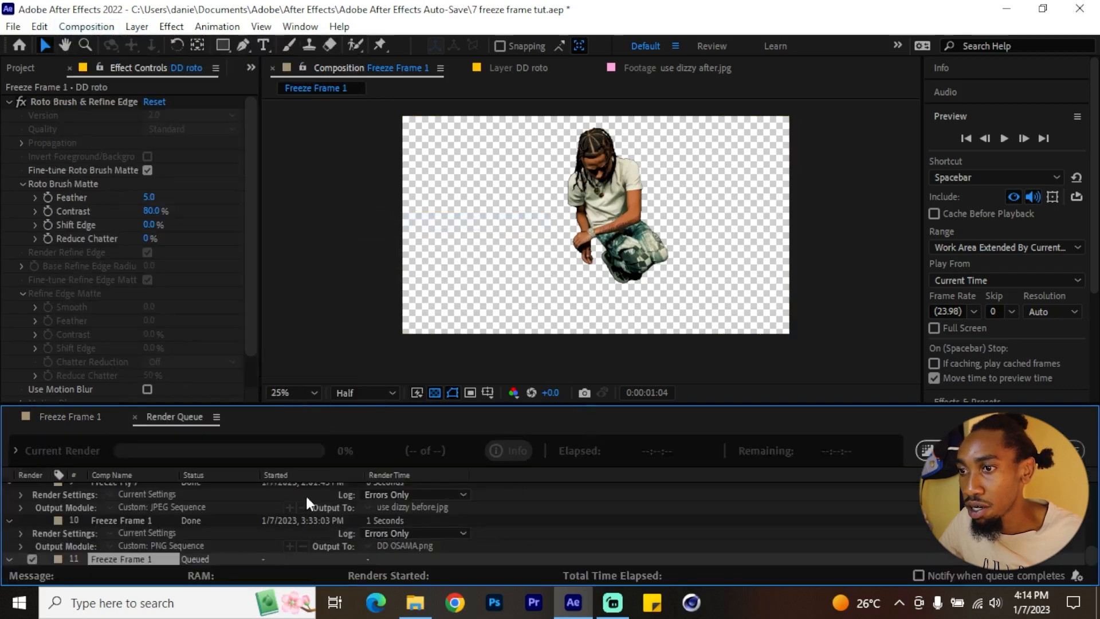
scroll(306, 515, "down", 1)
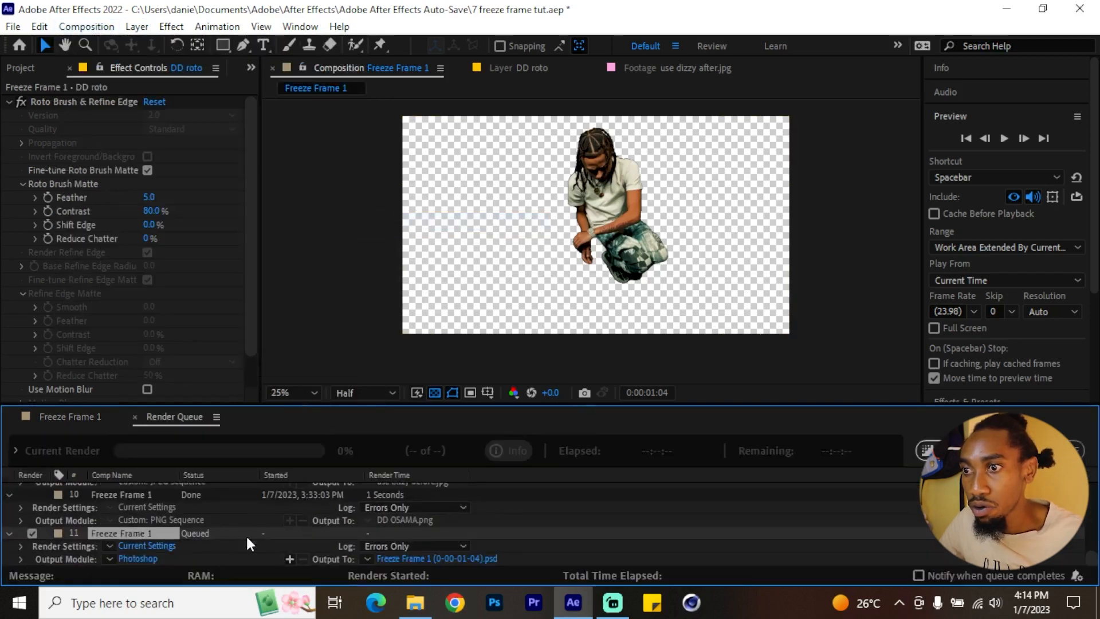
Step: Return to the Freeze Frame 1 timeline and queue the frame at 0:00:01:12 as a single-frame file
left_click(63, 417)
left_click(618, 450)
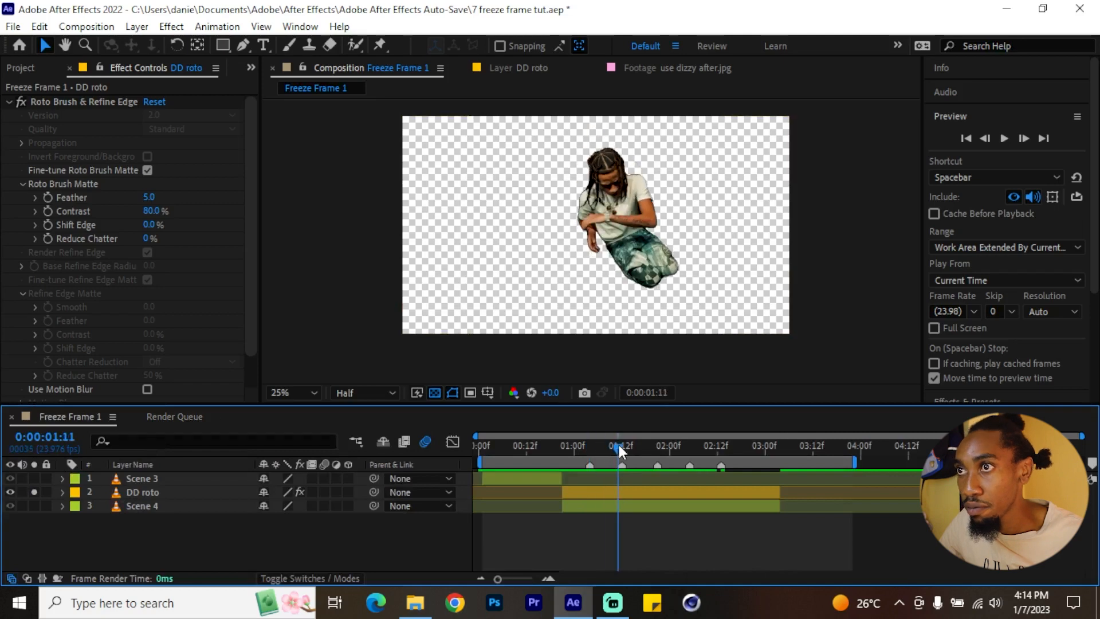
left_click_drag(619, 452, 622, 450)
left_click(87, 26)
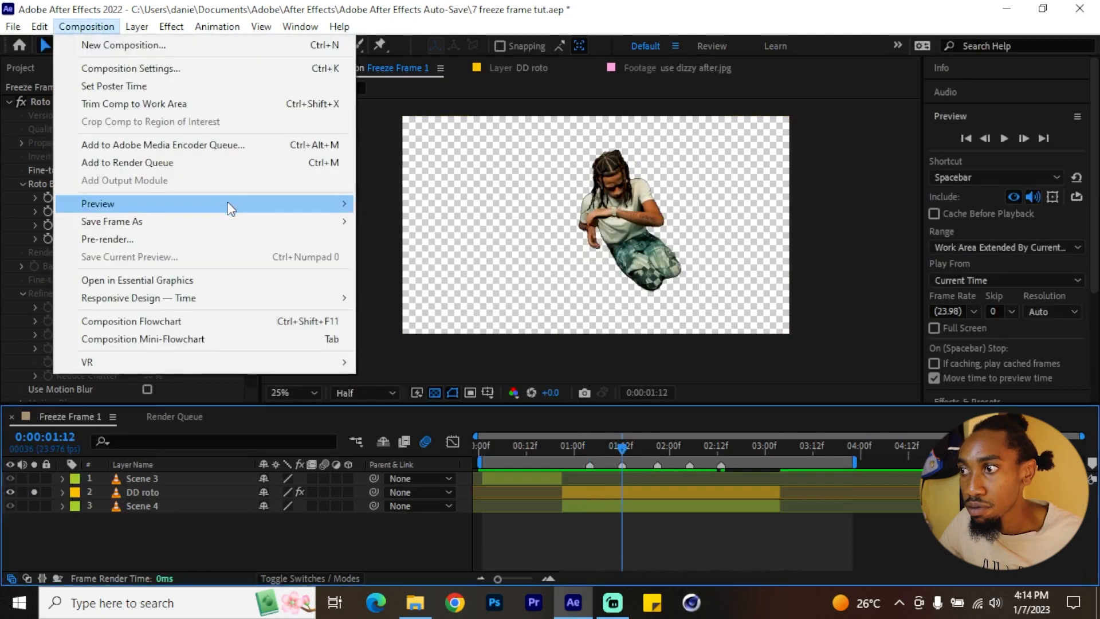
left_click(401, 221)
Step: Queue the frames at 0:00:01:21 and 0:00:02:05 as single-frame files
left_click(63, 416)
left_click(658, 449)
left_click(86, 26)
left_click(401, 221)
left_click(63, 416)
left_click(691, 449)
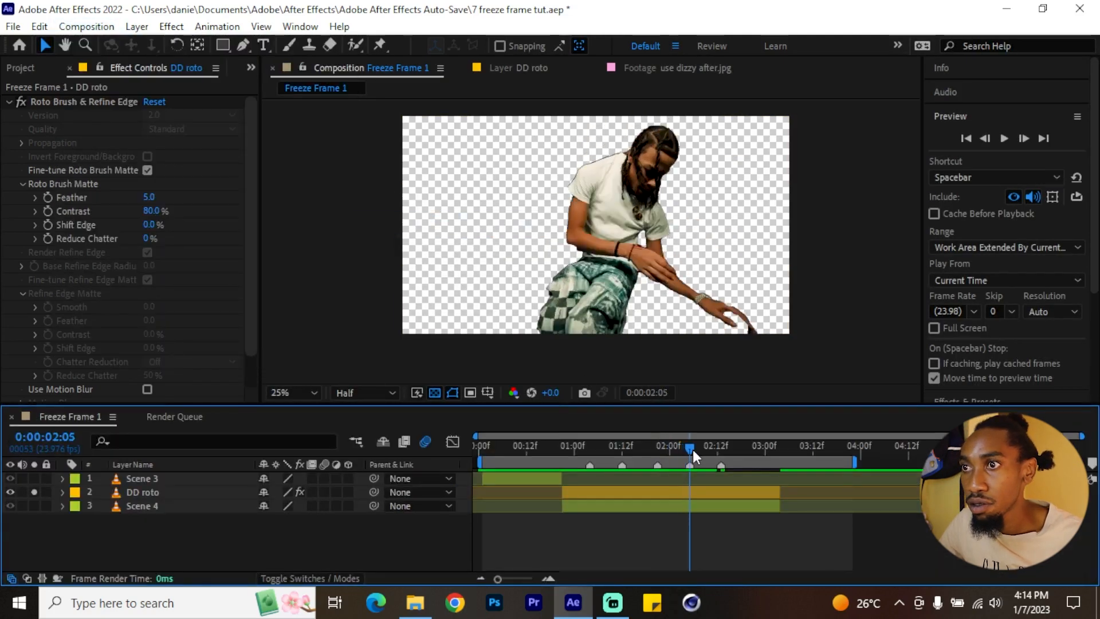
left_click(86, 27)
left_click(401, 221)
Step: Queue the frame at the last marker, 0:00:02:13, as a single-frame file
left_click(63, 416)
left_click(714, 449)
left_click(86, 27)
left_click(401, 220)
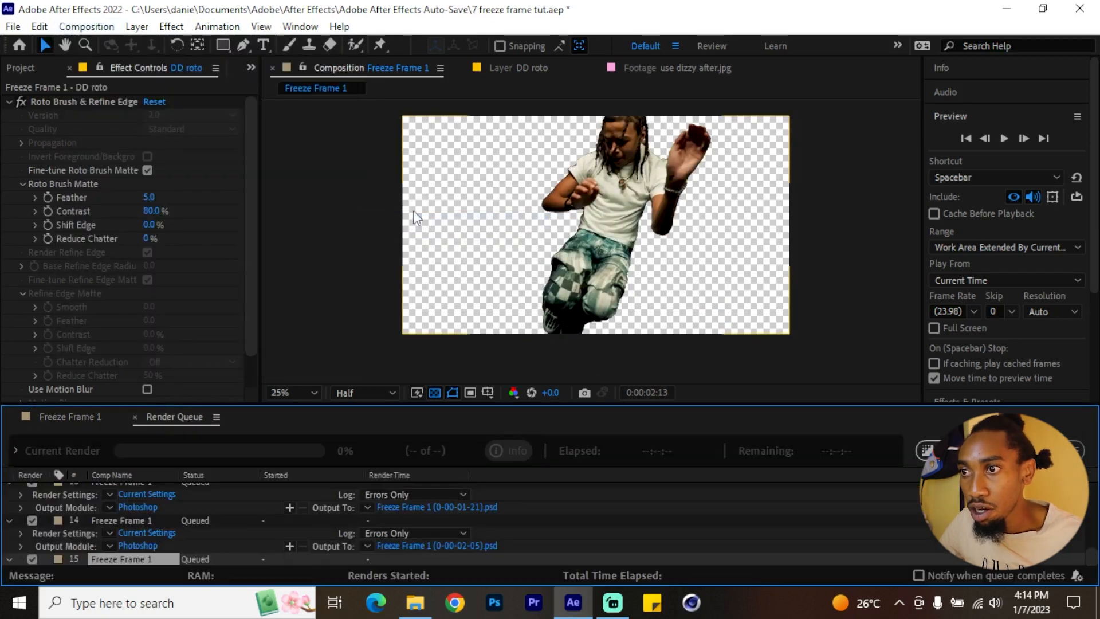
Step: Maximize the render queue and set the queued Freeze Frame 1 frames to output as PNG Sequence with RGB + Alpha channels
double_click(180, 410)
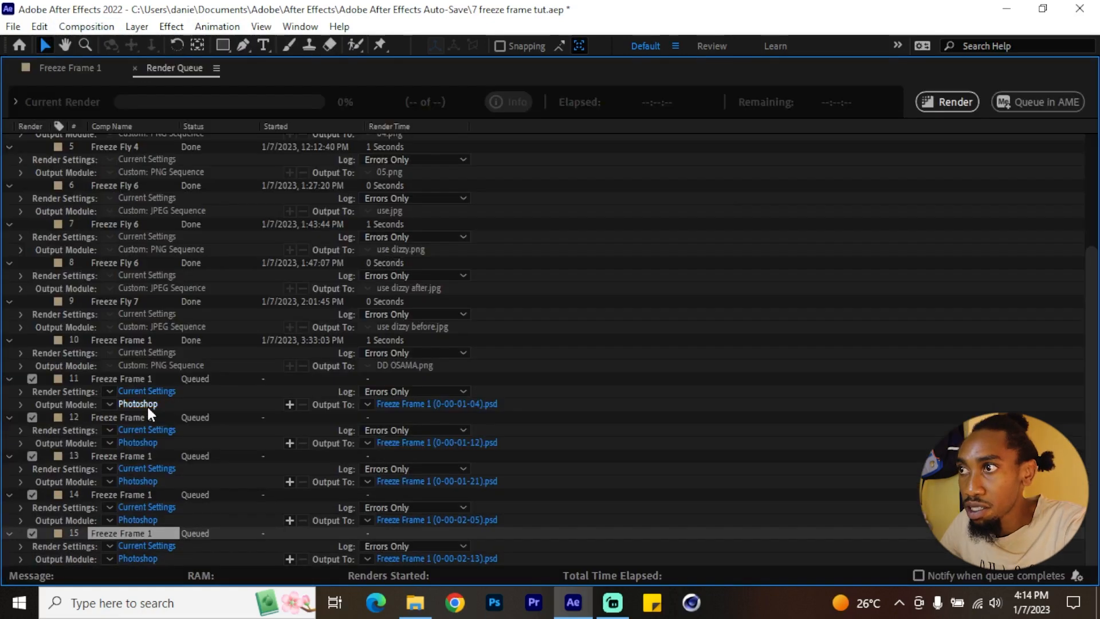
left_click(141, 404)
left_click(504, 105)
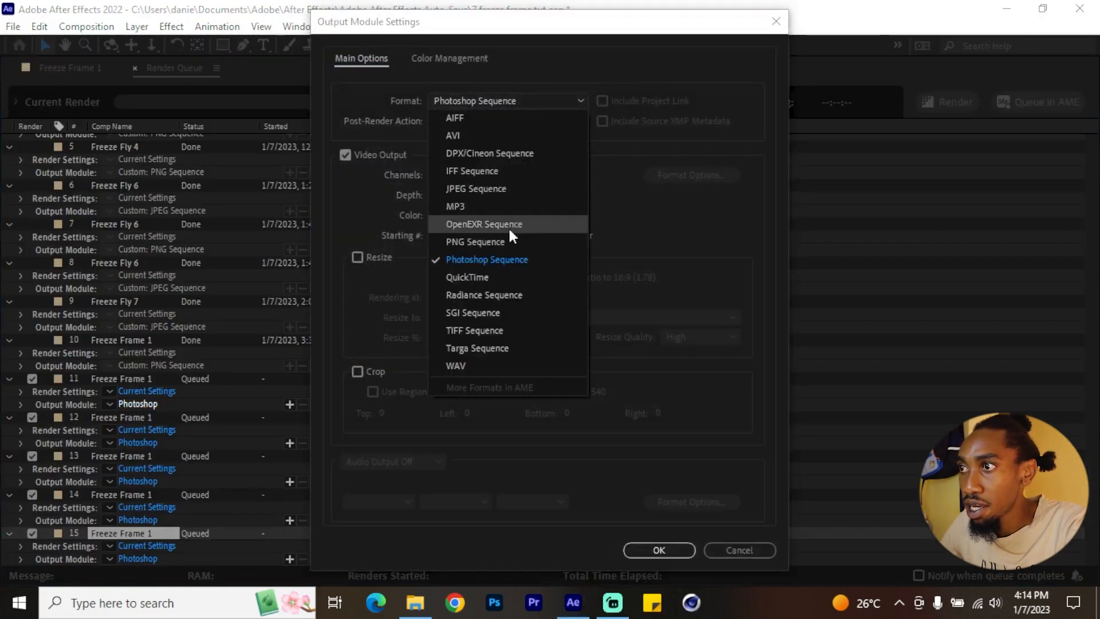
left_click(496, 239)
left_click(497, 173)
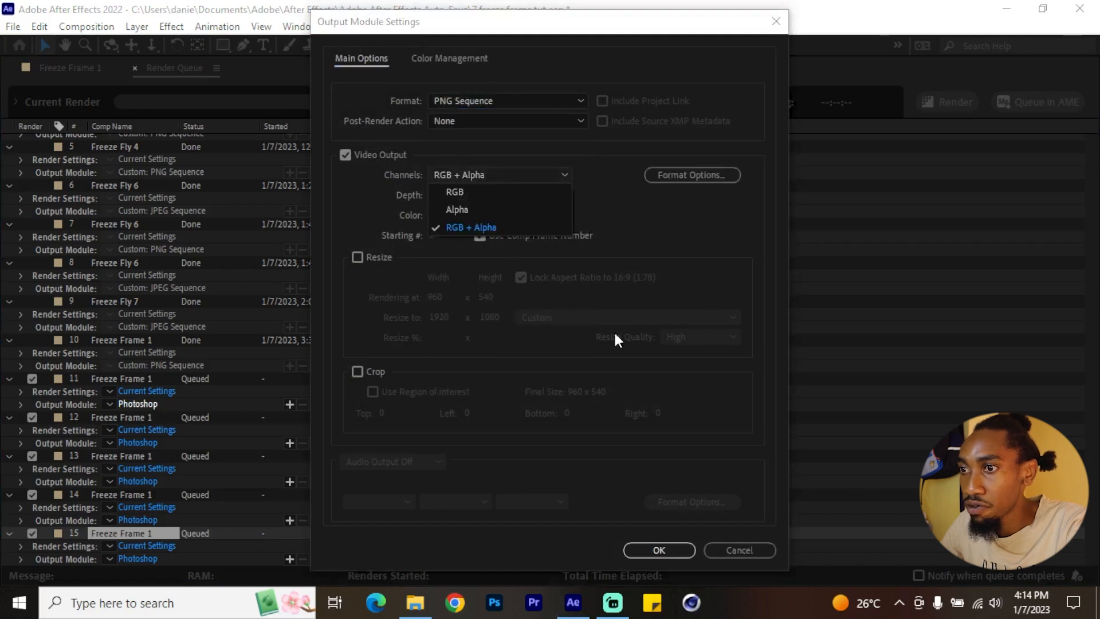
left_click(670, 538)
left_click(662, 547)
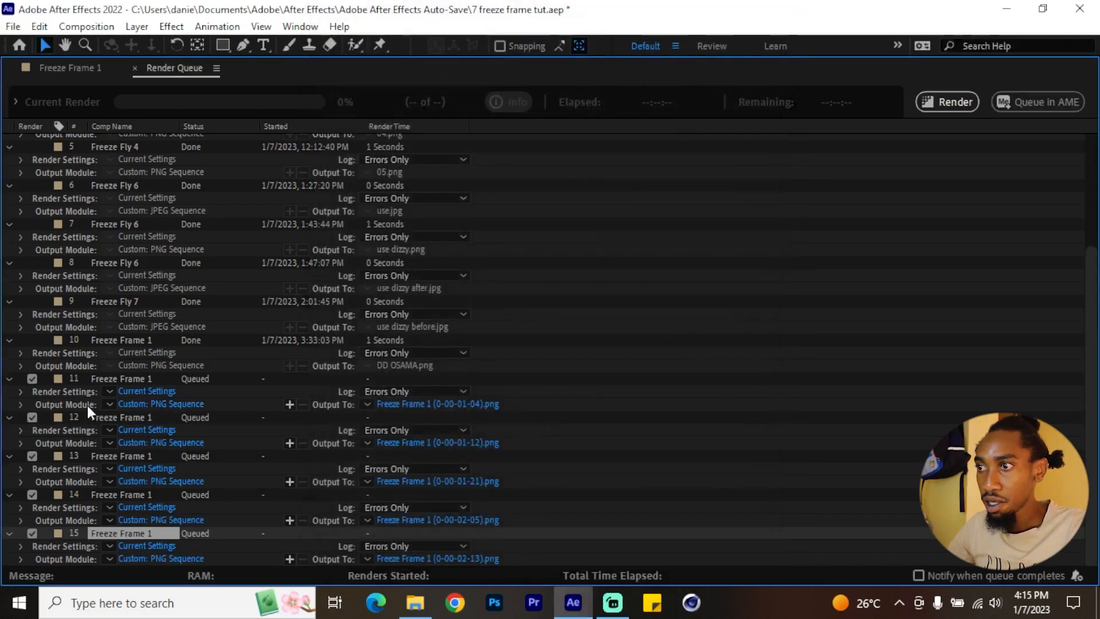
Step: Name the output files of the 0:00:01:04 and 0:00:01:12 frames 01 and 02 in the Downloads folder
left_click(456, 403)
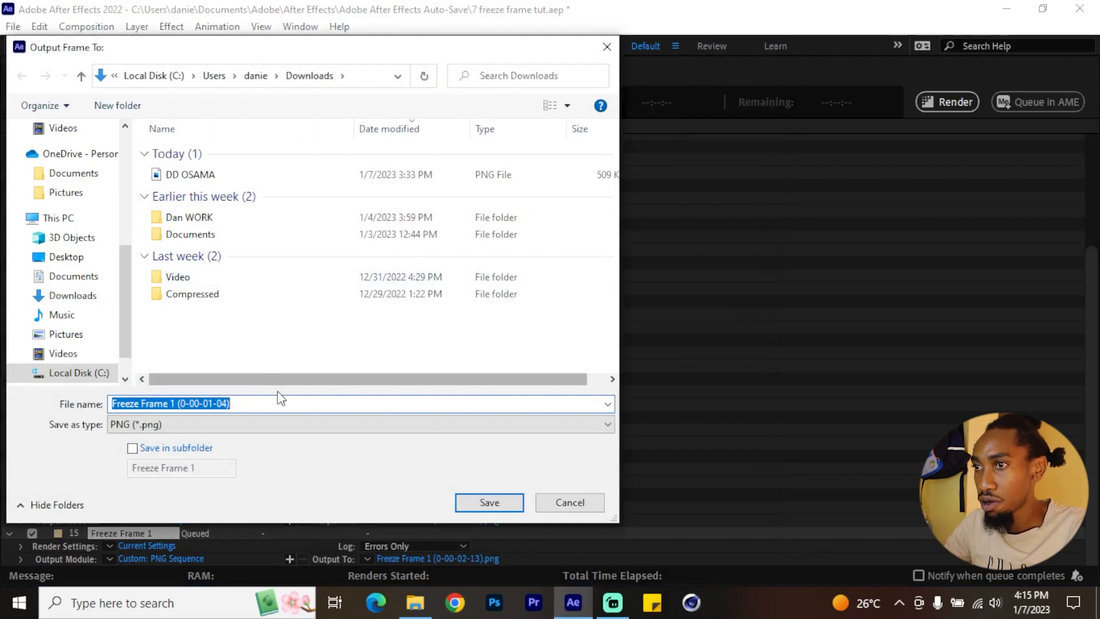
type("01")
key("Return")
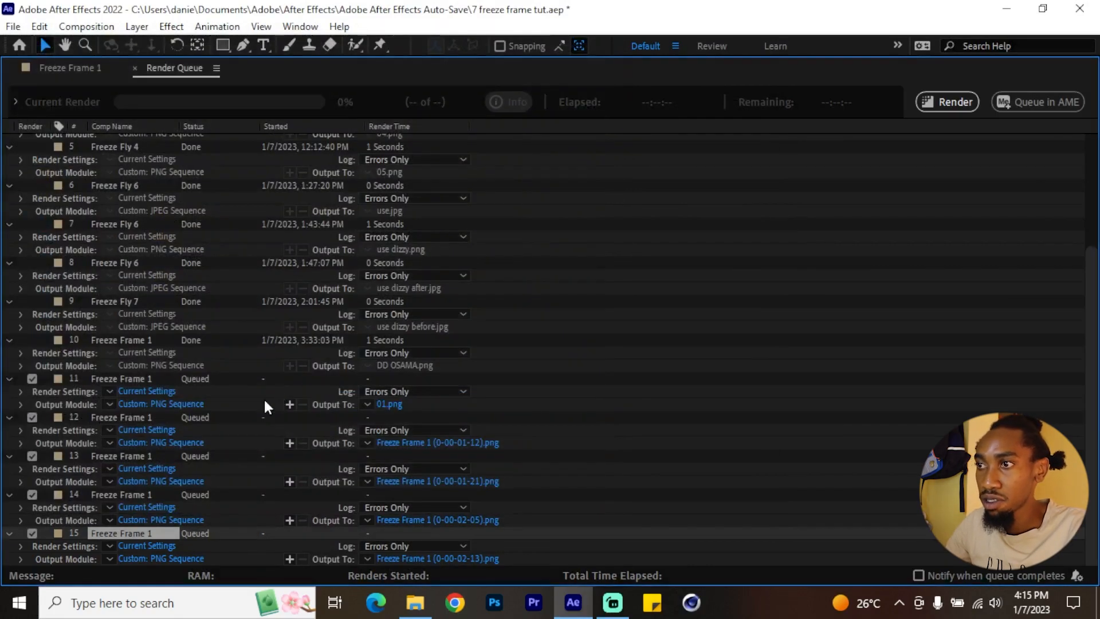
left_click(404, 442)
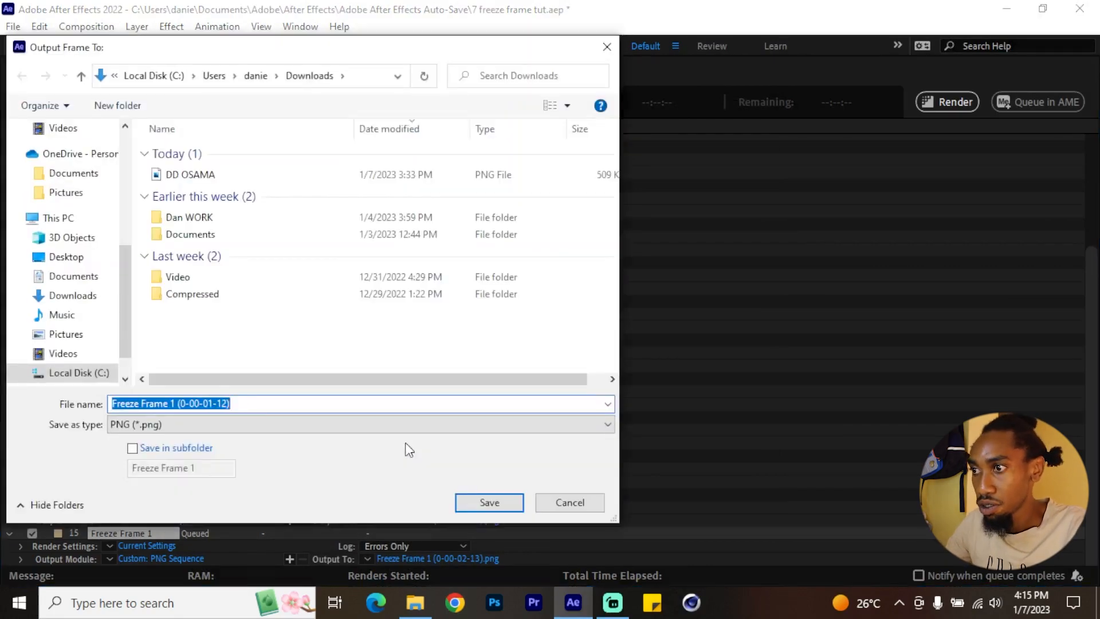
type("02")
key("Return")
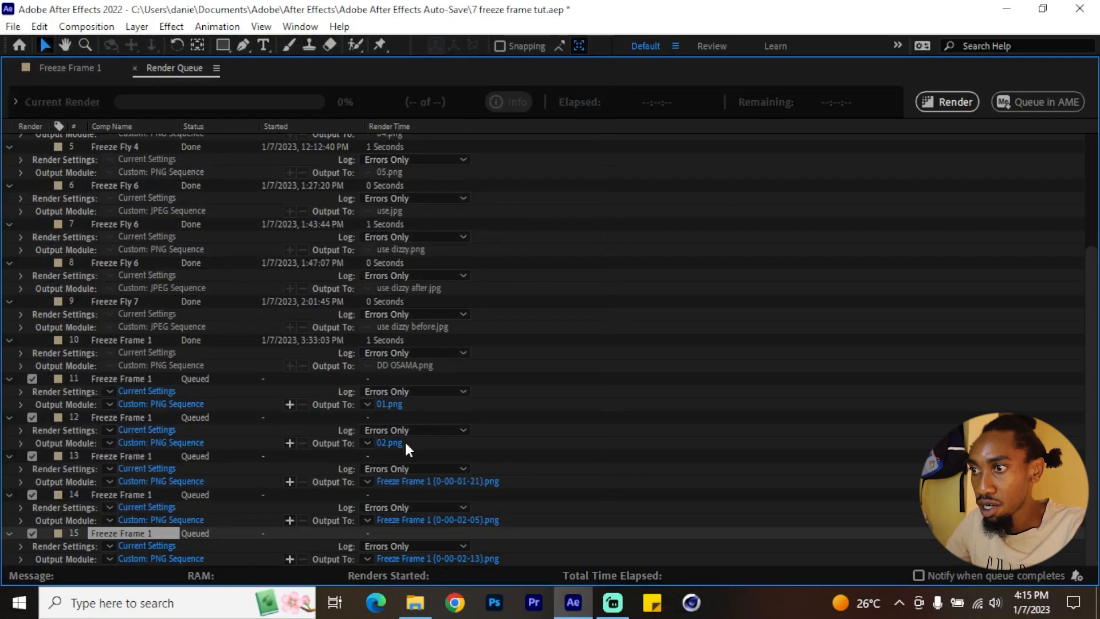
Step: Name the output files of the 0:00:01:21, 0:00:02:05 and 0:00:02:13 frames 03, 04 and 05, and render the queue
left_click(395, 480)
type("03")
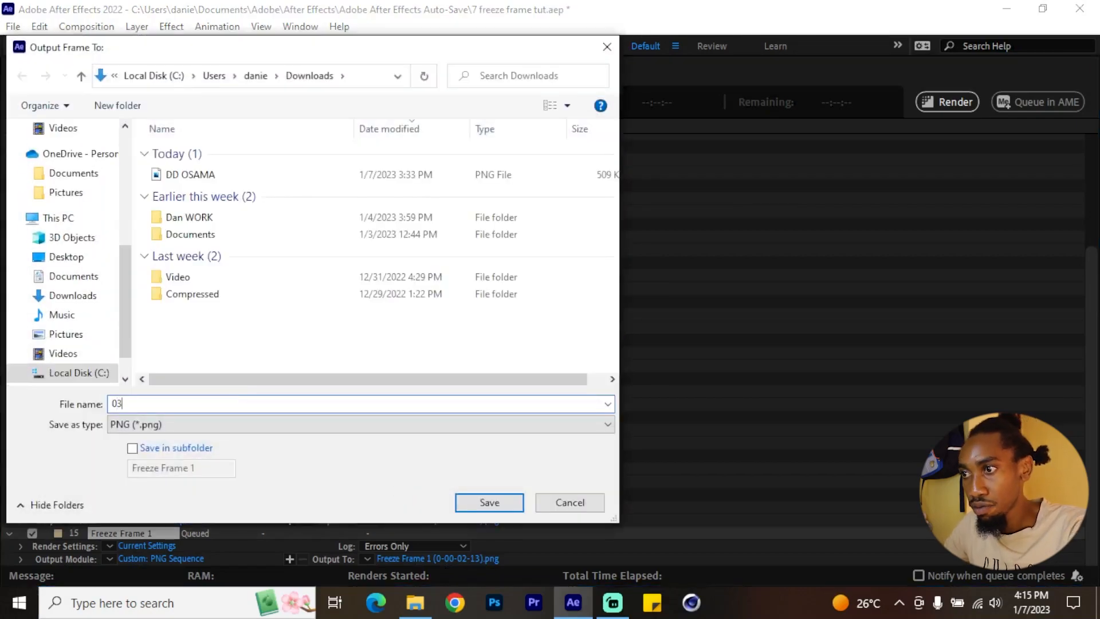
key("Return")
left_click(411, 520)
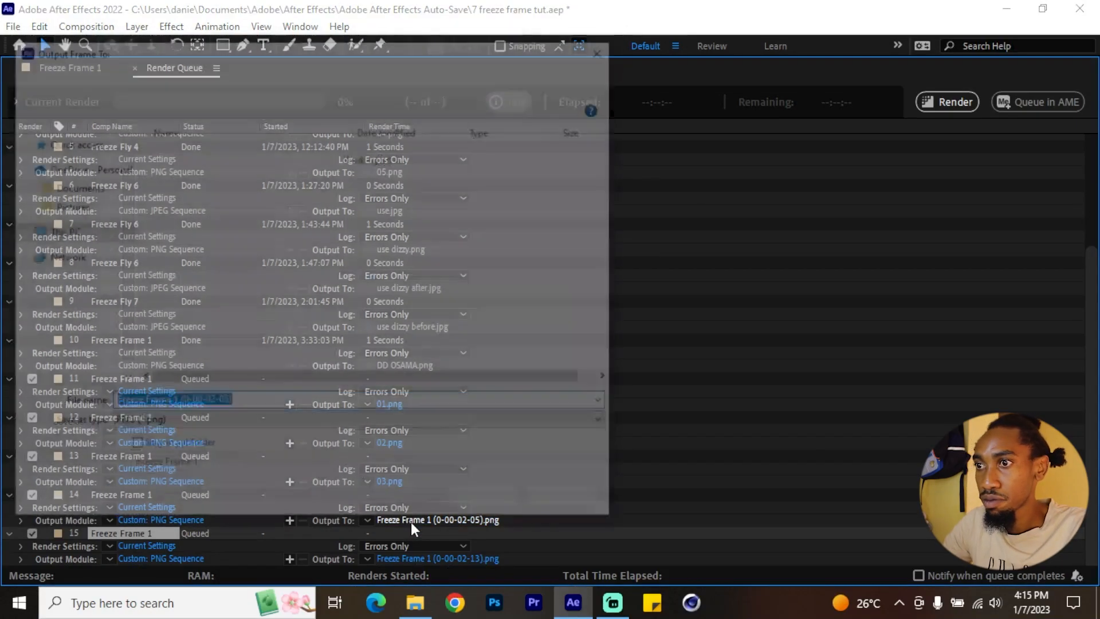
type("04")
key("Return")
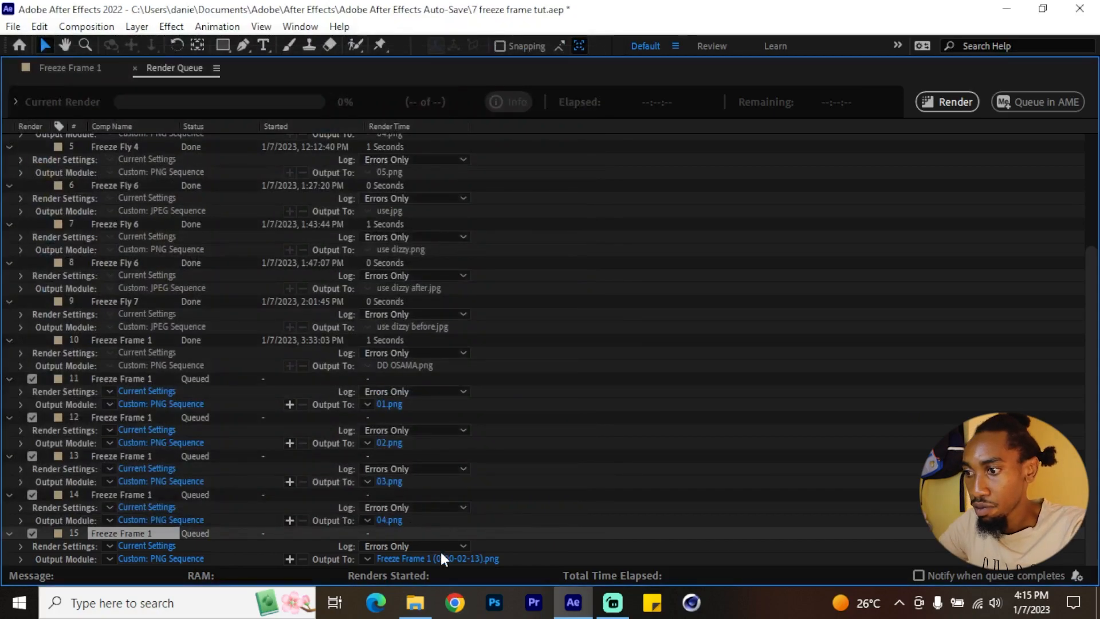
left_click(452, 551)
type("05")
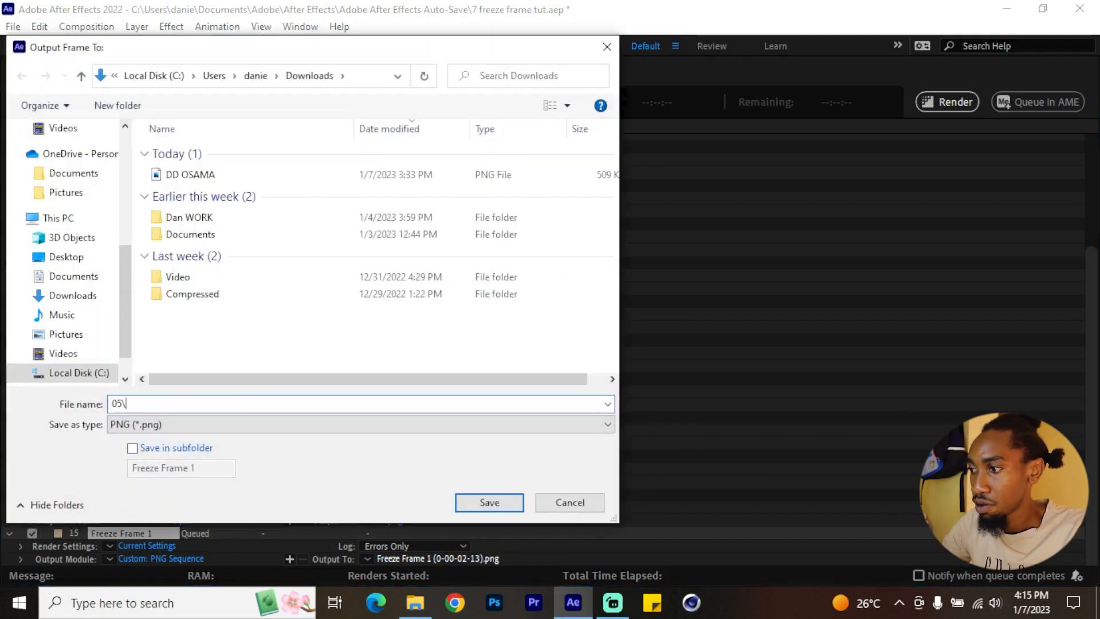
key("Return")
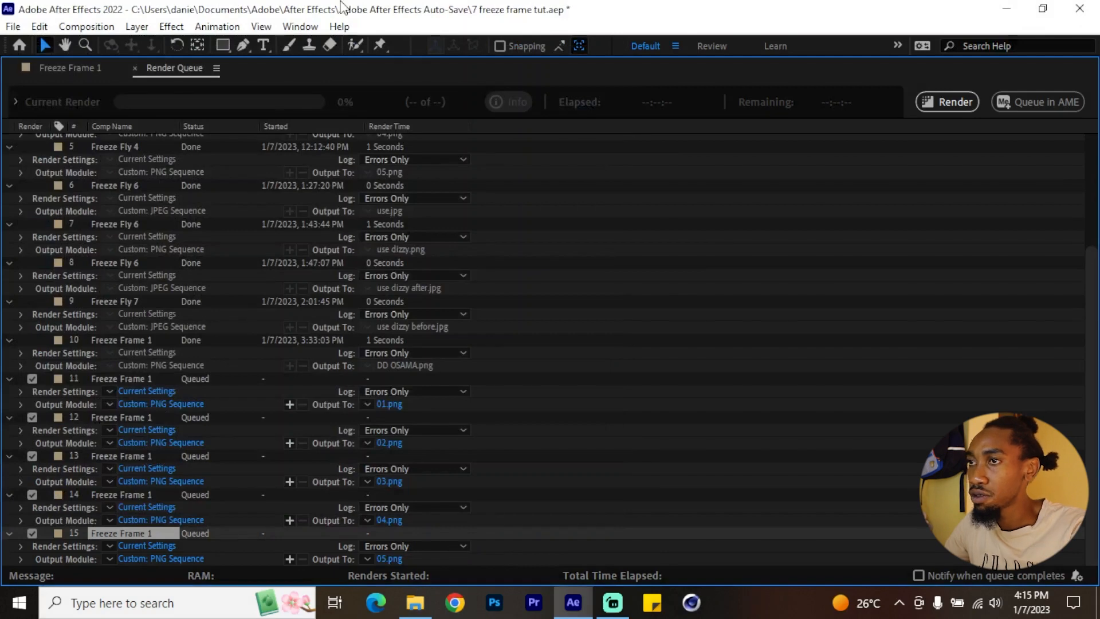
left_click(947, 102)
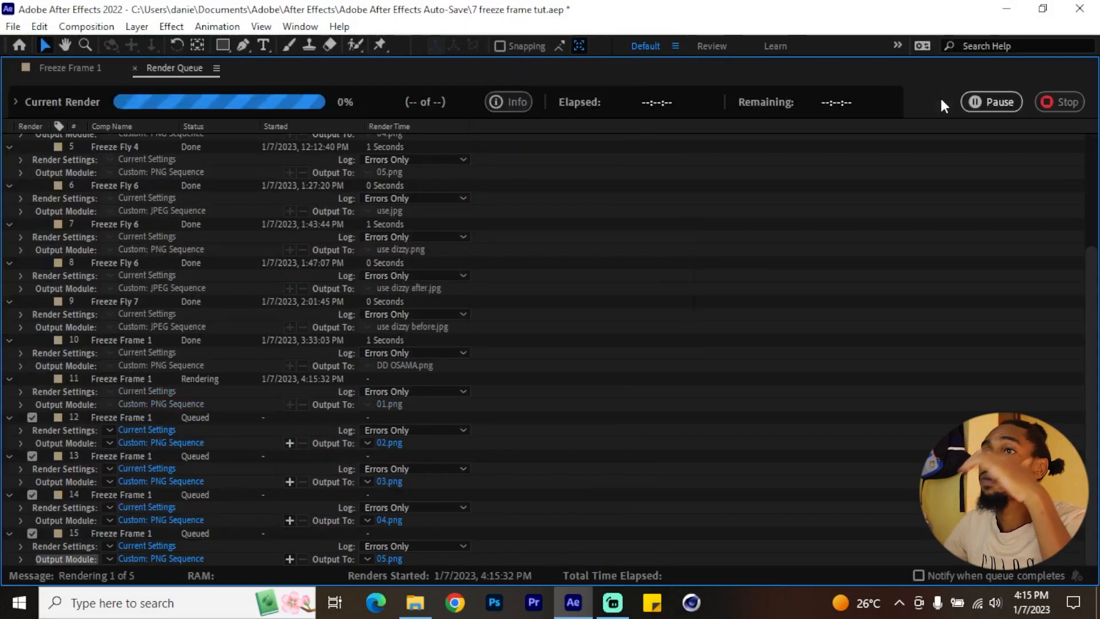
Step: Import the rendered stills 01.png to 05.png from the Downloads folder into the project
left_click(17, 72)
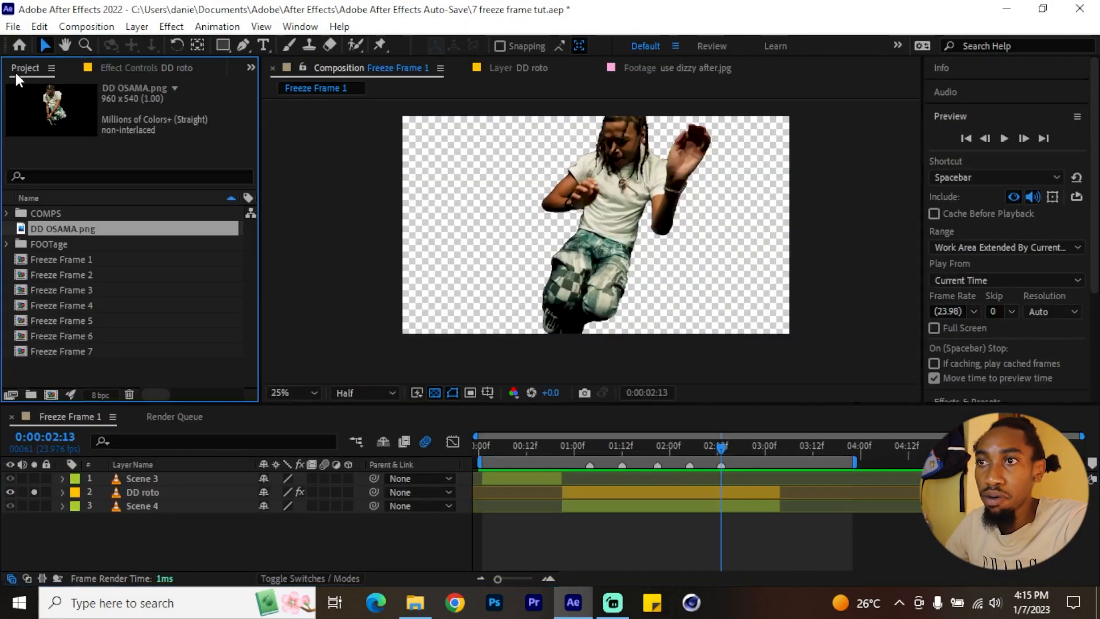
left_click(171, 353)
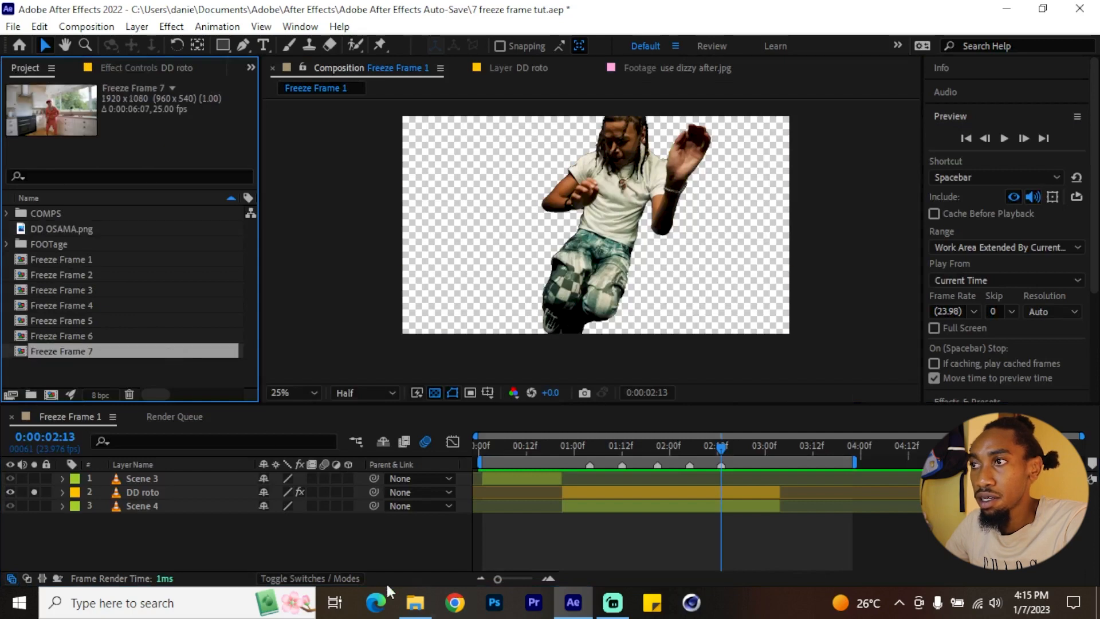
left_click(415, 602)
left_click_drag(665, 297, 1082, 154)
left_click_drag(879, 192, 34, 321)
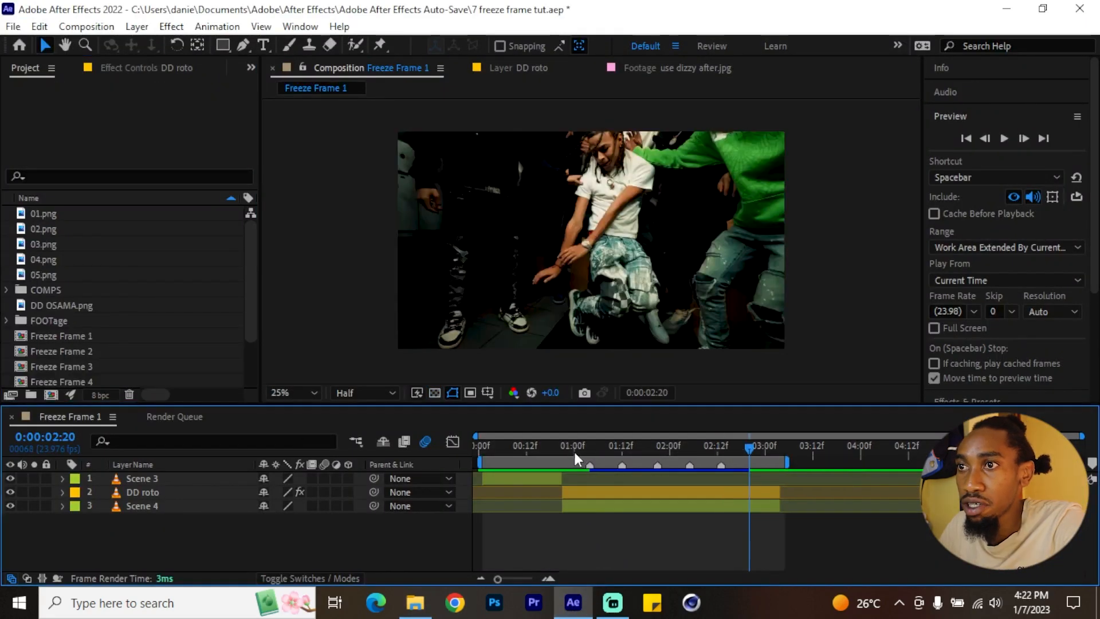
Step: Add 01.png to 05.png to the Freeze Frame 1 timeline below Scene 3, starting at the first marker, 0:00:01:04
left_click(71, 228)
left_click(67, 214)
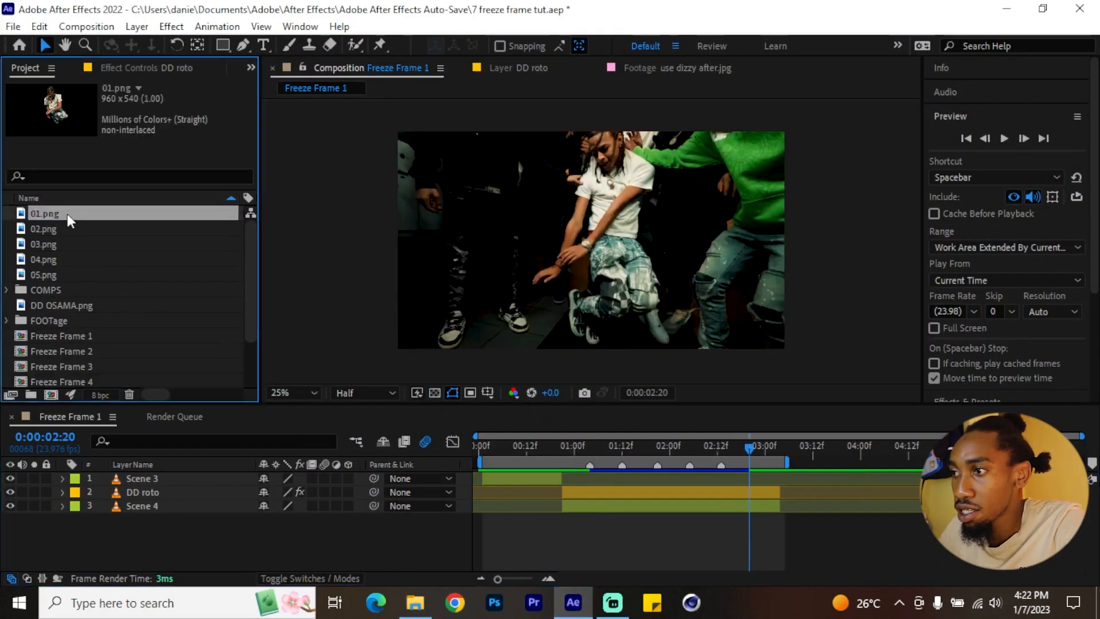
left_click(57, 274, "shift")
left_click_drag(118, 212, 659, 581)
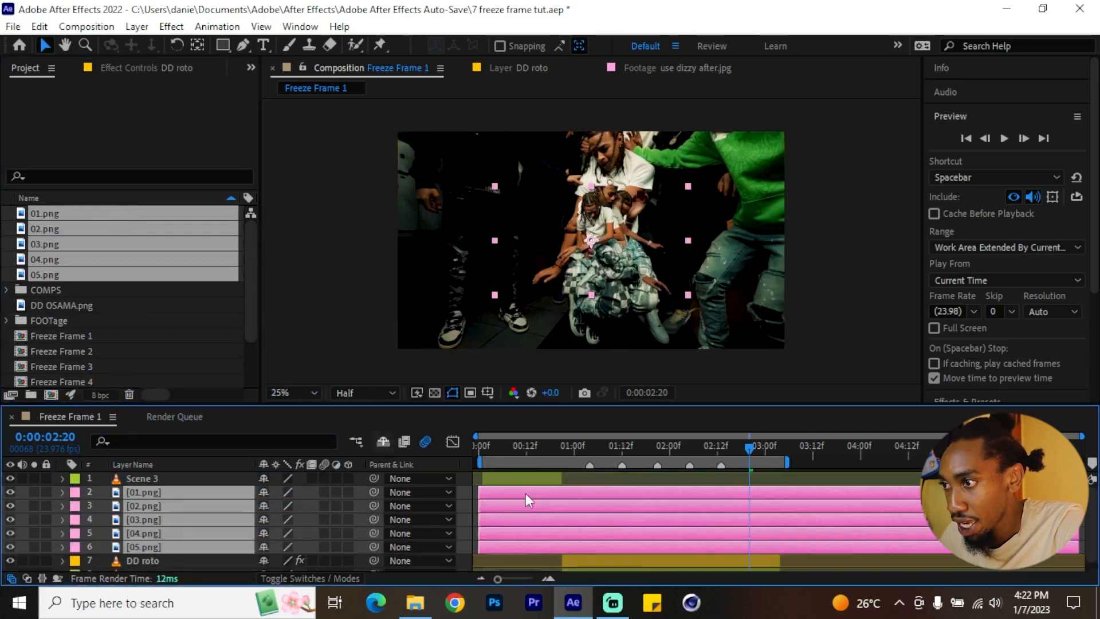
left_click_drag(525, 493, 607, 500)
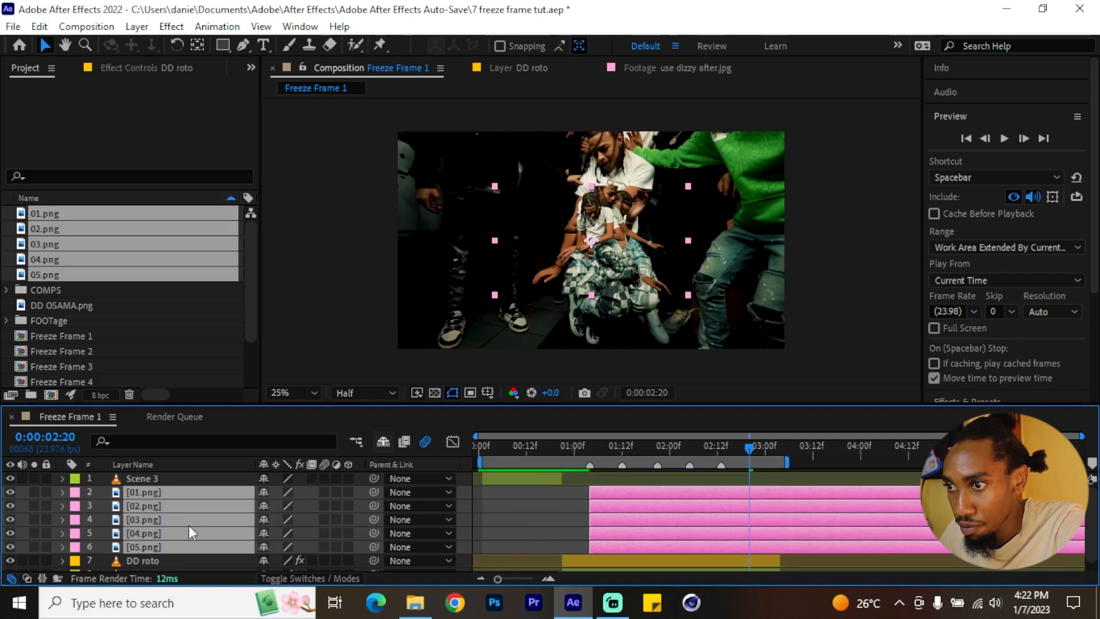
key("ctrl+shift+a")
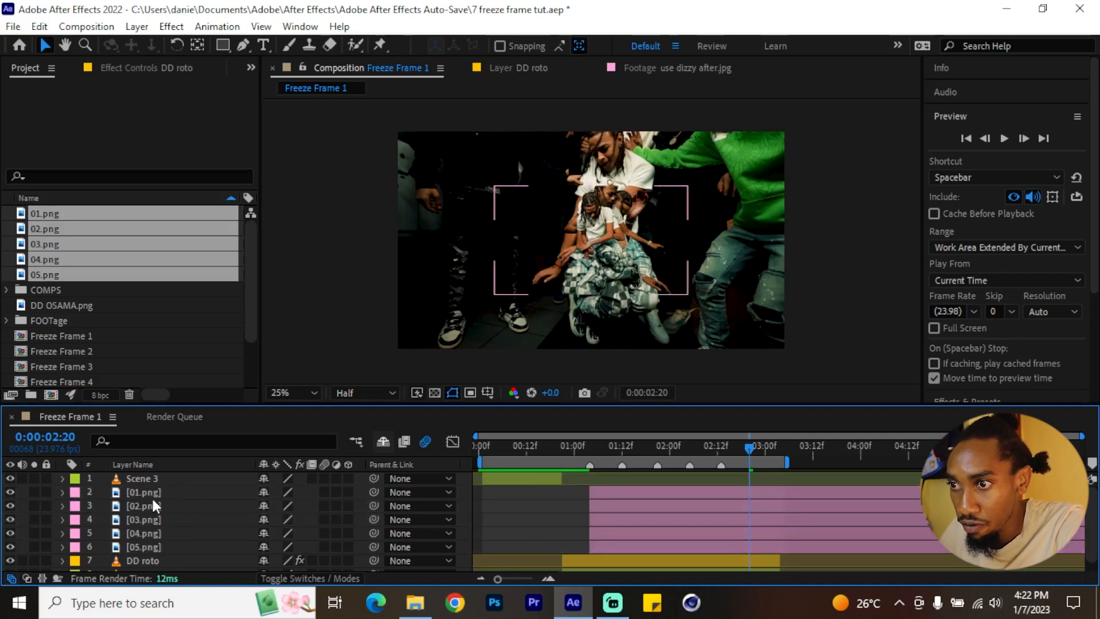
left_click(153, 496)
left_click(155, 507)
left_click(157, 522)
left_click(156, 535)
left_click(160, 548)
Step: Trim the ends of the five PNG layers to 0:00:03:03, where the DD roto layer ends
left_click(591, 446)
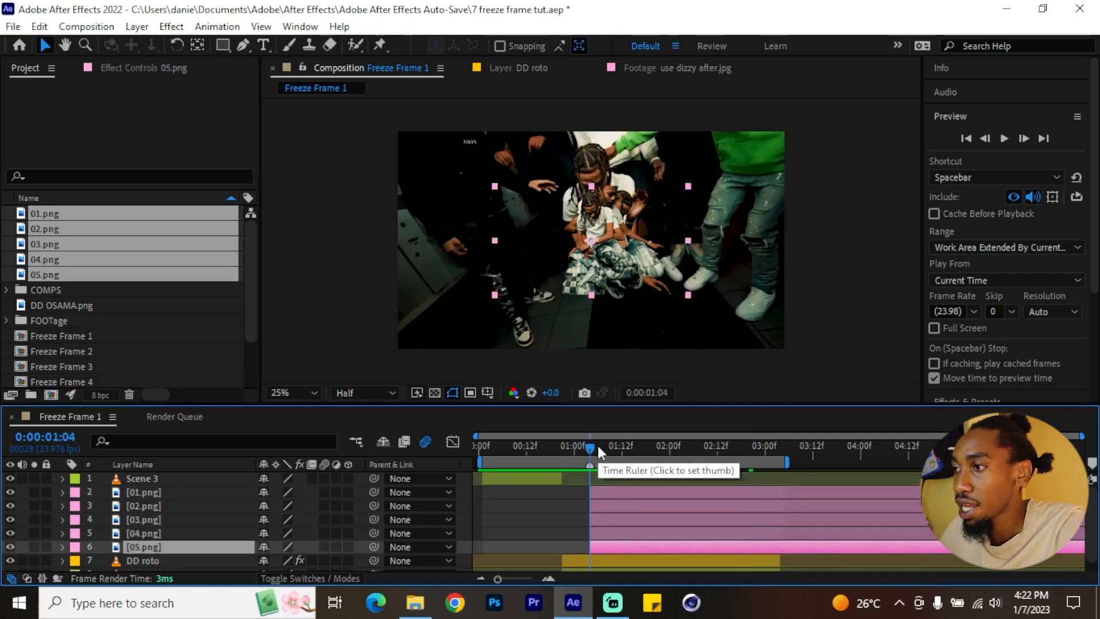
left_click_drag(690, 445, 777, 447)
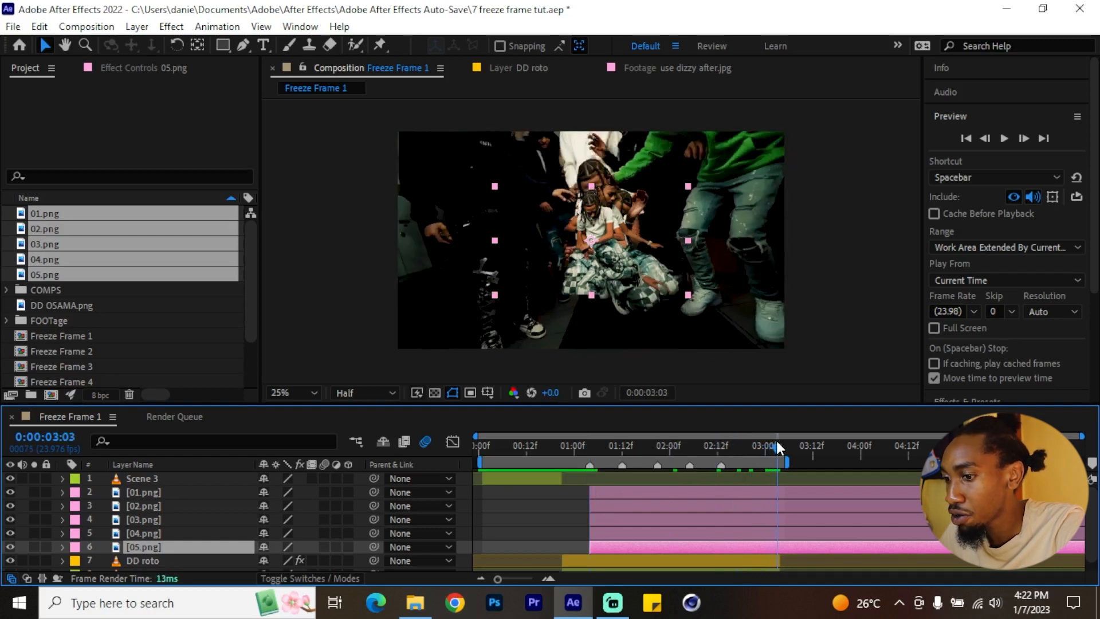
left_click(755, 493, "shift")
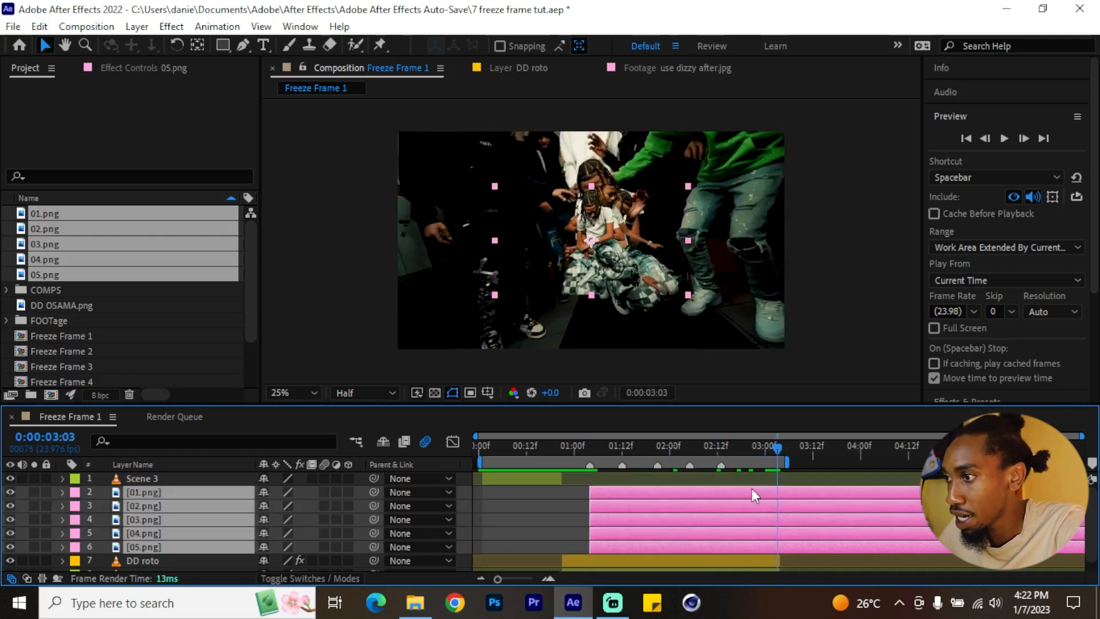
key("alt+]")
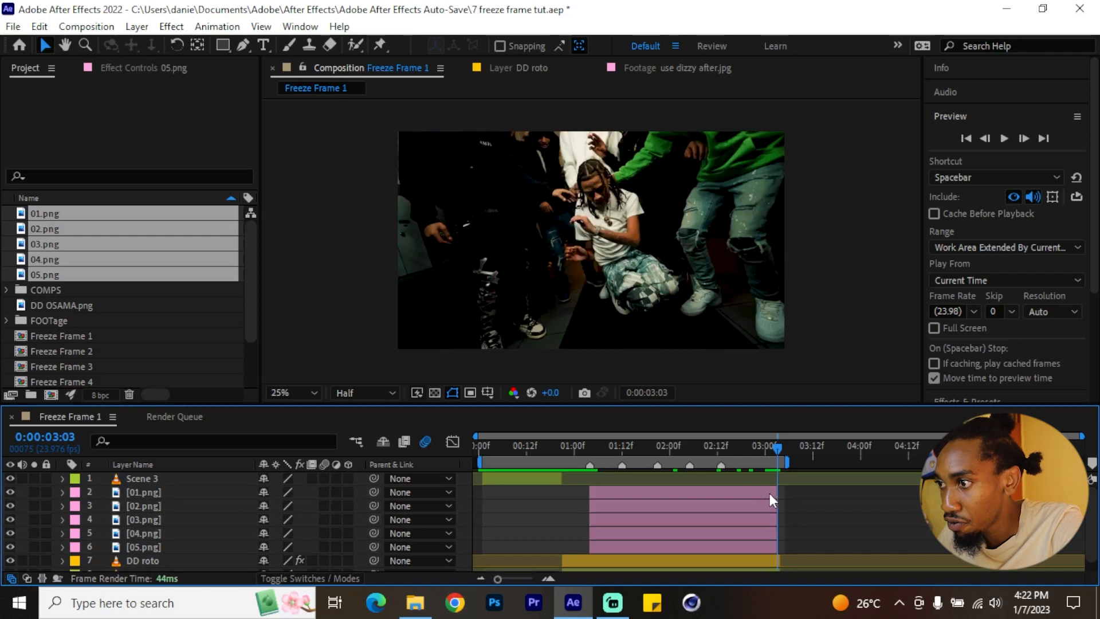
Step: Trim the starts of 02.png and 03.png to the markers at 0:00:01:12 and 0:00:01:21
left_click(607, 492)
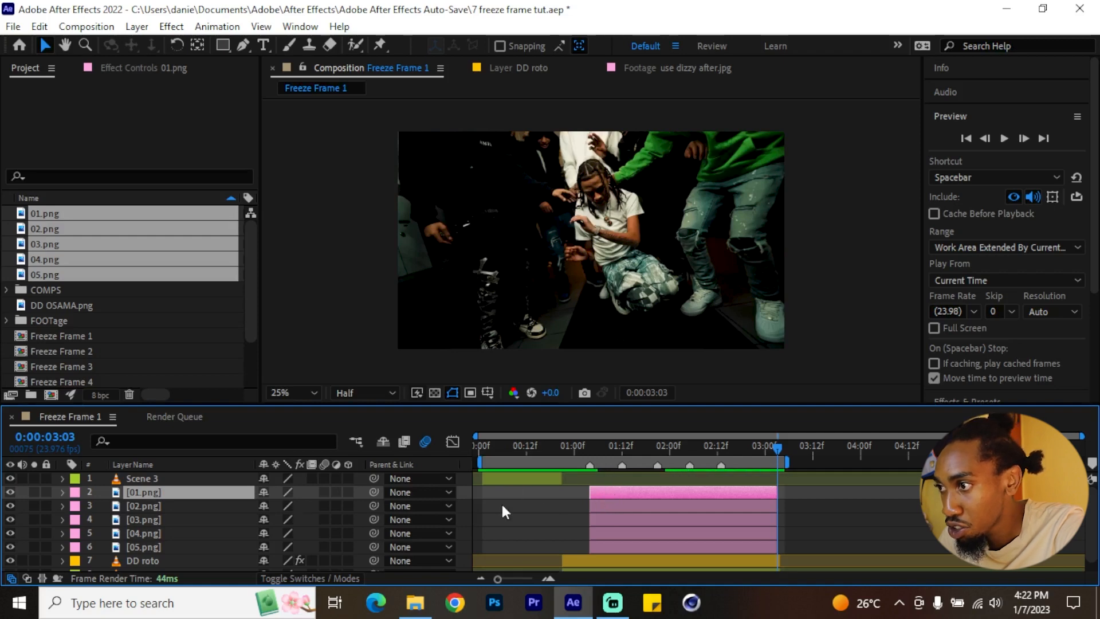
left_click(612, 450)
left_click(619, 451)
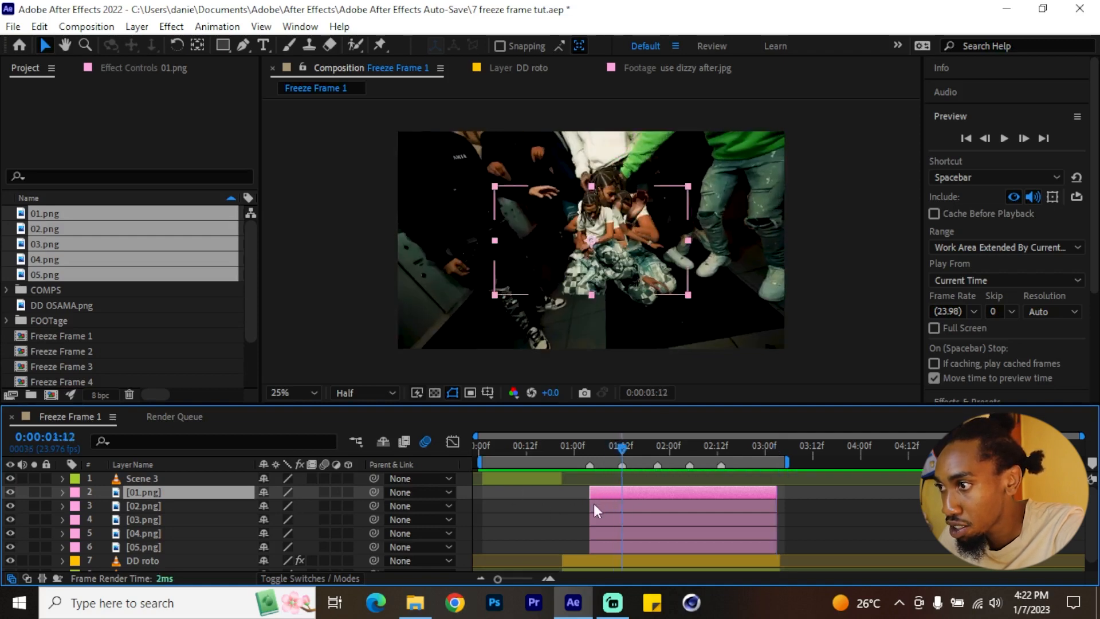
left_click_drag(591, 506, 657, 520)
left_click(659, 451)
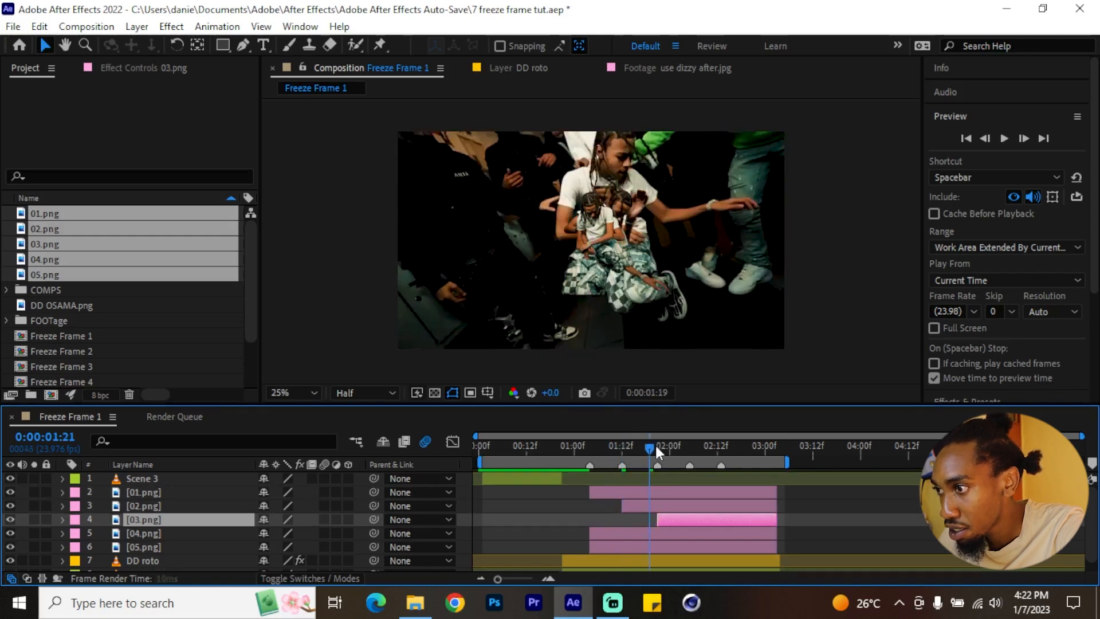
Step: Trim the starts of 04.png and 05.png to the markers at 0:00:02:05 and 0:00:02:13
left_click_drag(589, 534, 690, 533)
left_click_drag(682, 445, 690, 447)
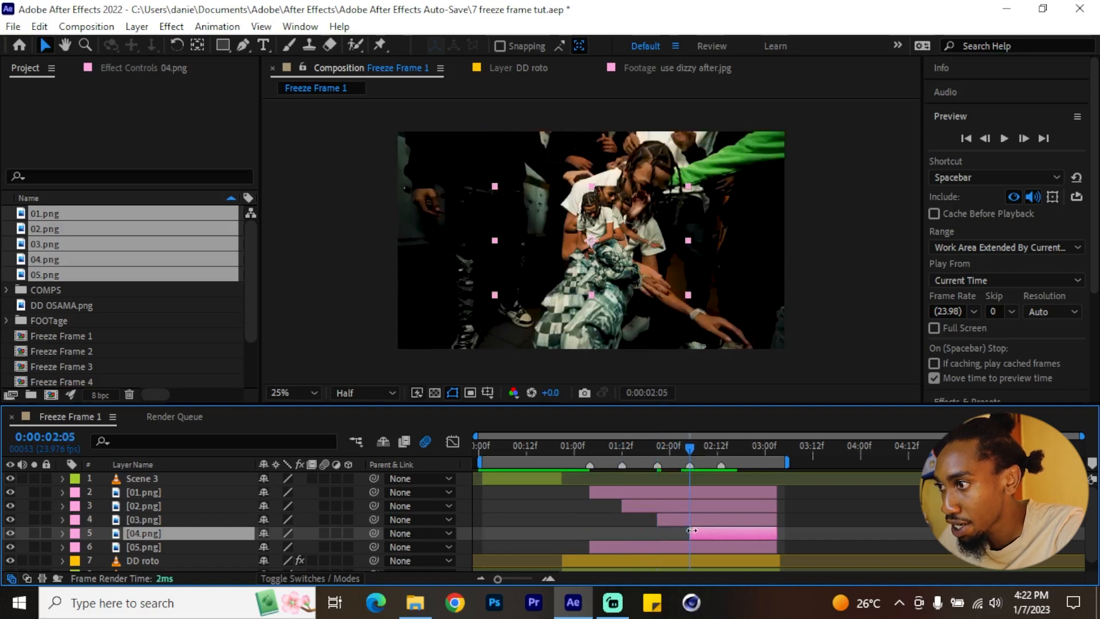
left_click_drag(590, 547, 725, 543)
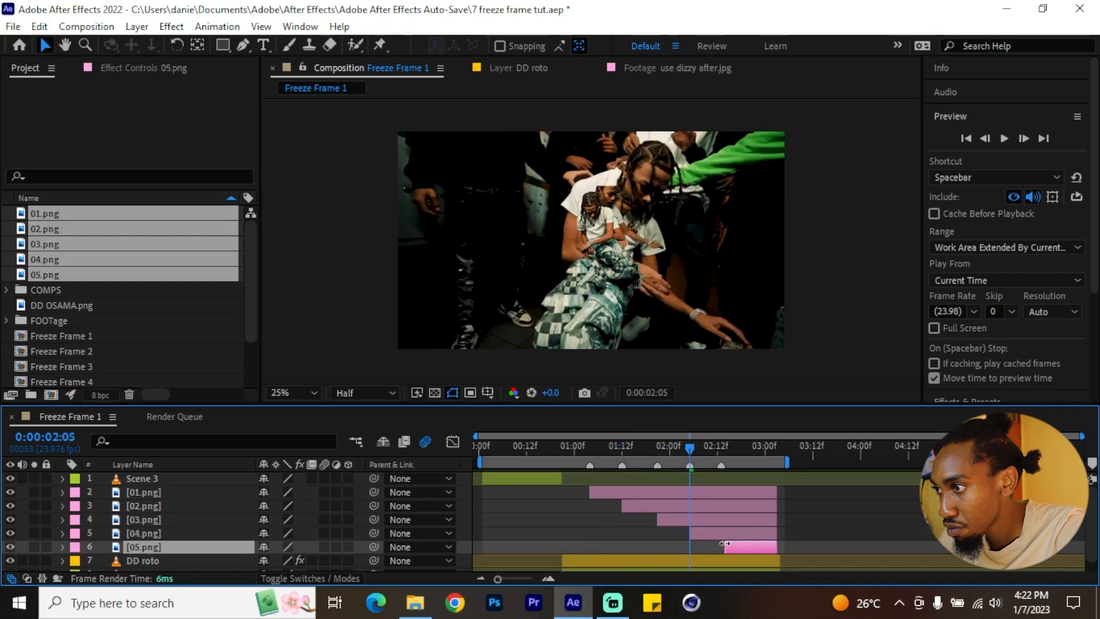
left_click(720, 446)
Step: Set a Position keyframe on 01.png at its start, 0:00:01:04
left_click(190, 494)
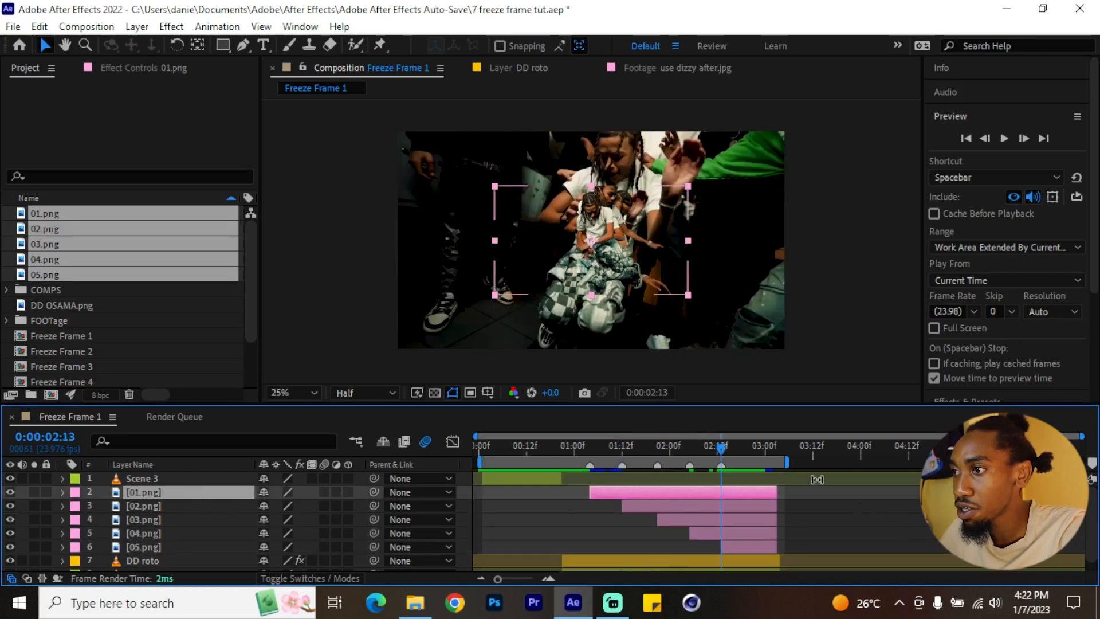
mouse_move(609, 445)
left_mouse_down()
mouse_move(574, 450)
mouse_move(590, 449)
left_mouse_up()
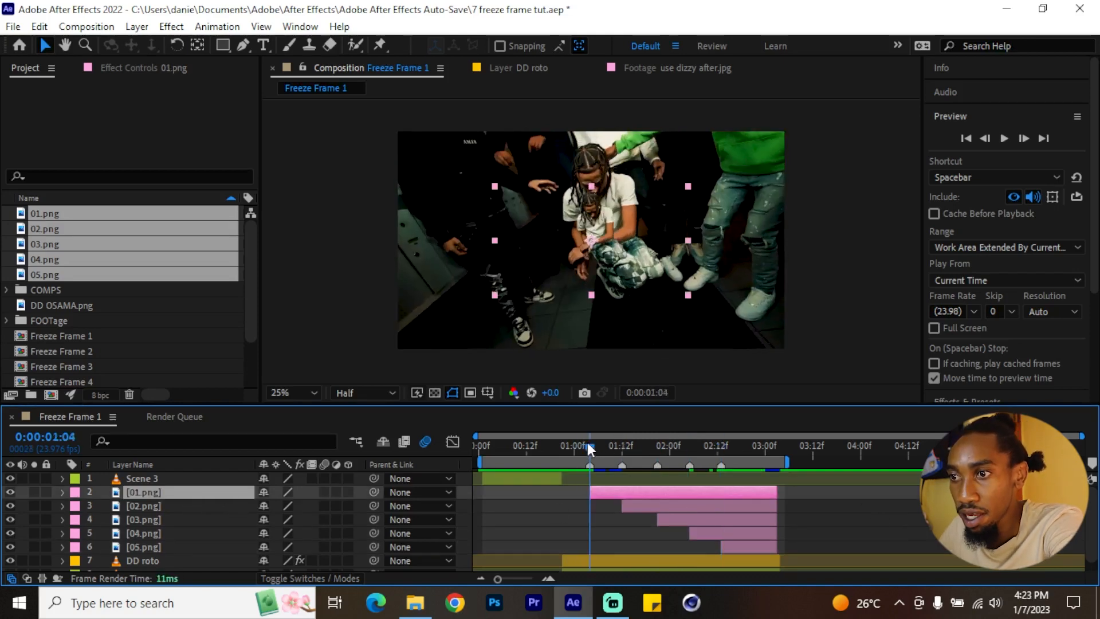
key("p")
left_click(103, 506)
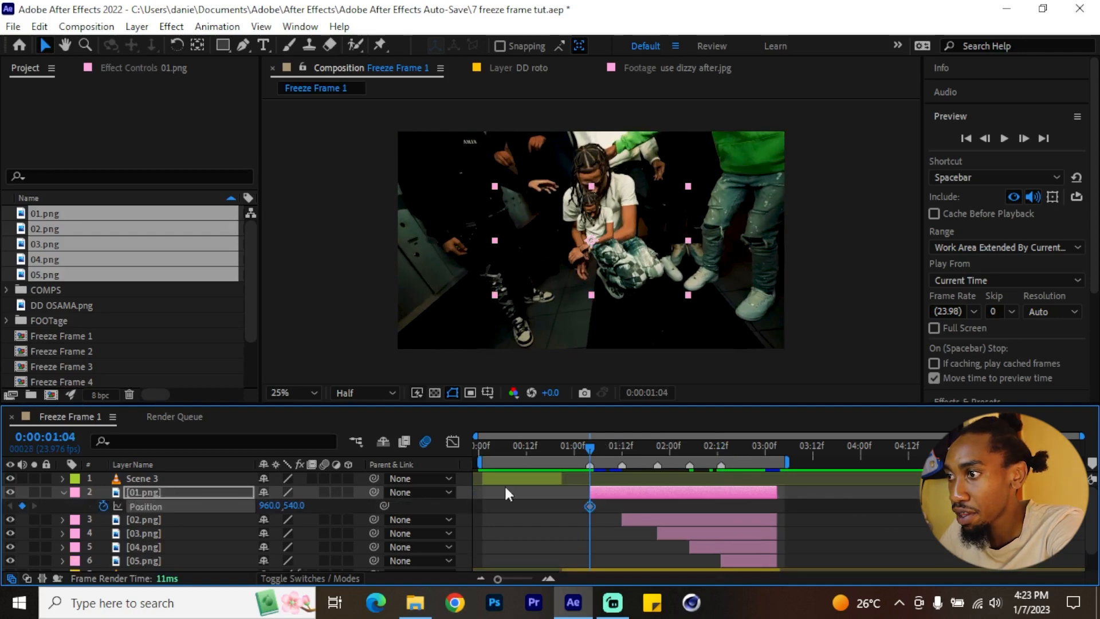
Step: Go to 0:00:01:14 and set the scale of 01.png to 200%
left_click_drag(597, 456, 633, 456)
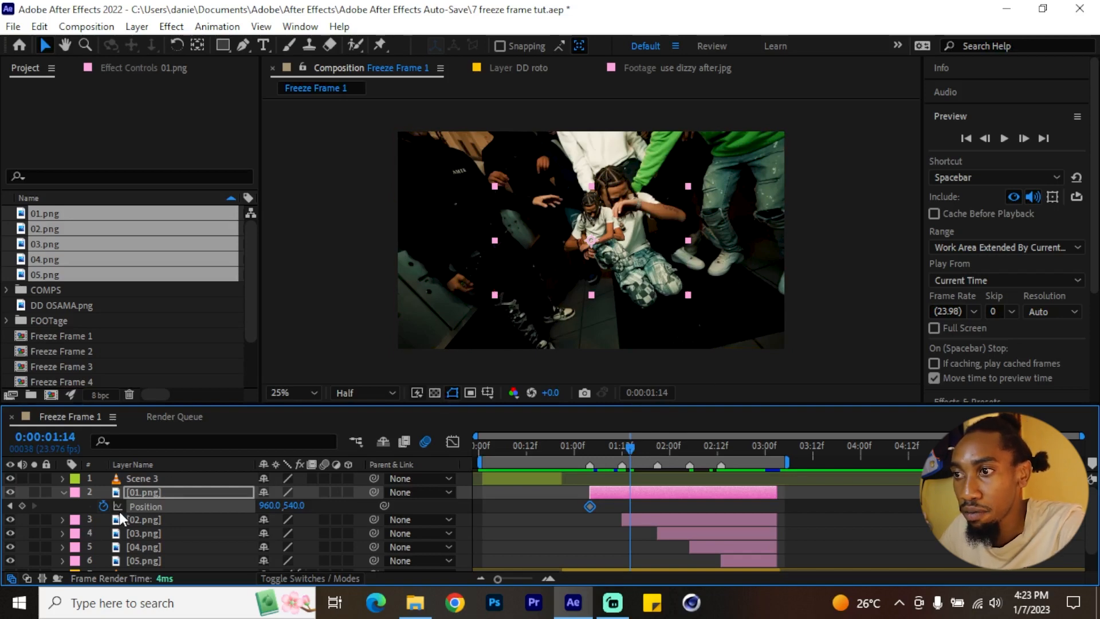
key("s")
left_click(282, 506)
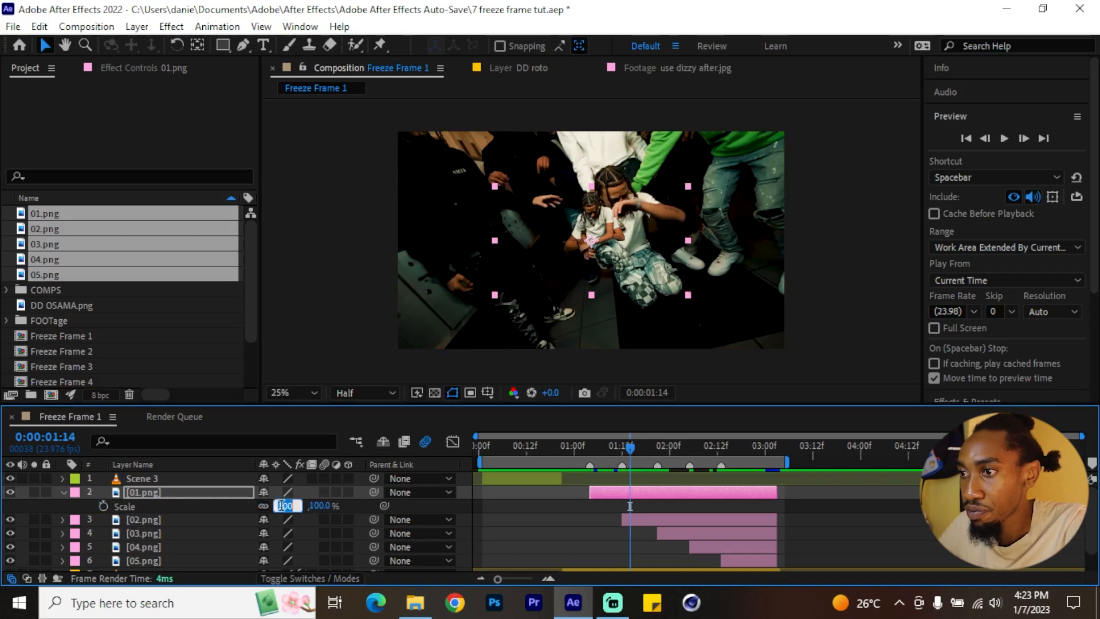
type("200")
key("Return")
Step: Scale the 02.png to 05.png layers together to 200%
left_click(178, 522)
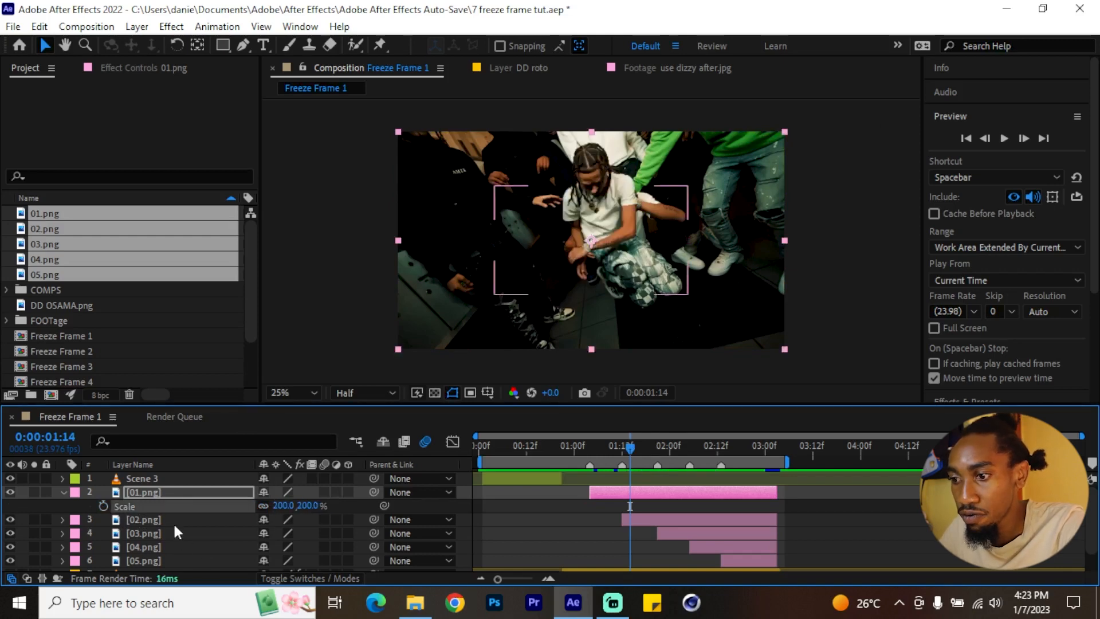
left_click(177, 560, "shift")
key("s")
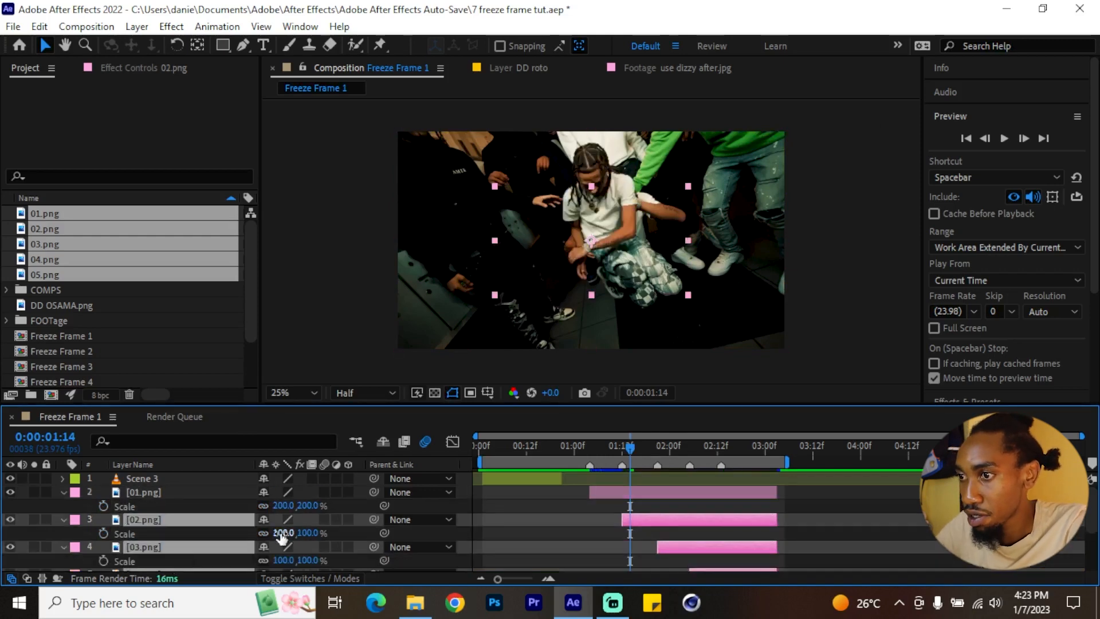
left_click(284, 533)
key("Return")
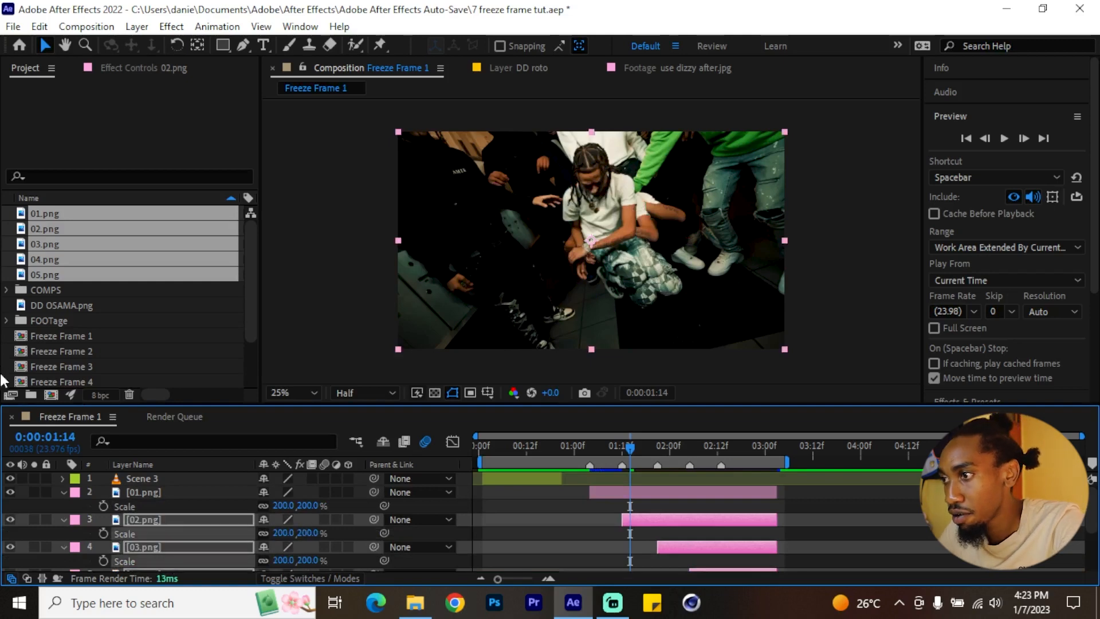
key("s")
Step: Animate 01.png out of the frame on the right by keyframing its Position at 0:00:01:14 to about 2580, 272
left_click(672, 491)
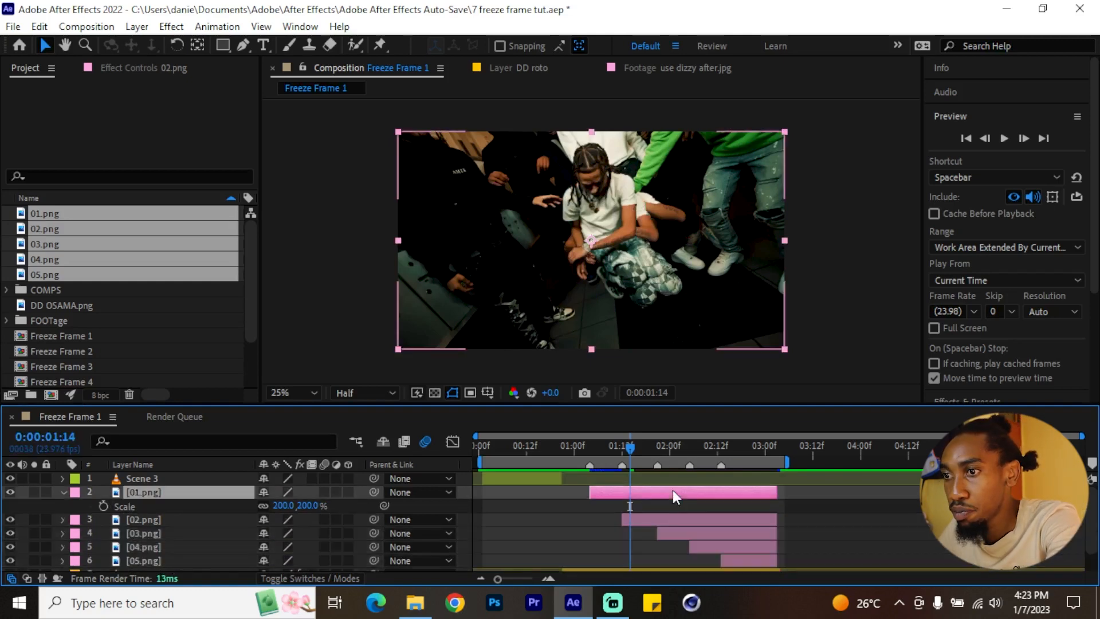
key("p")
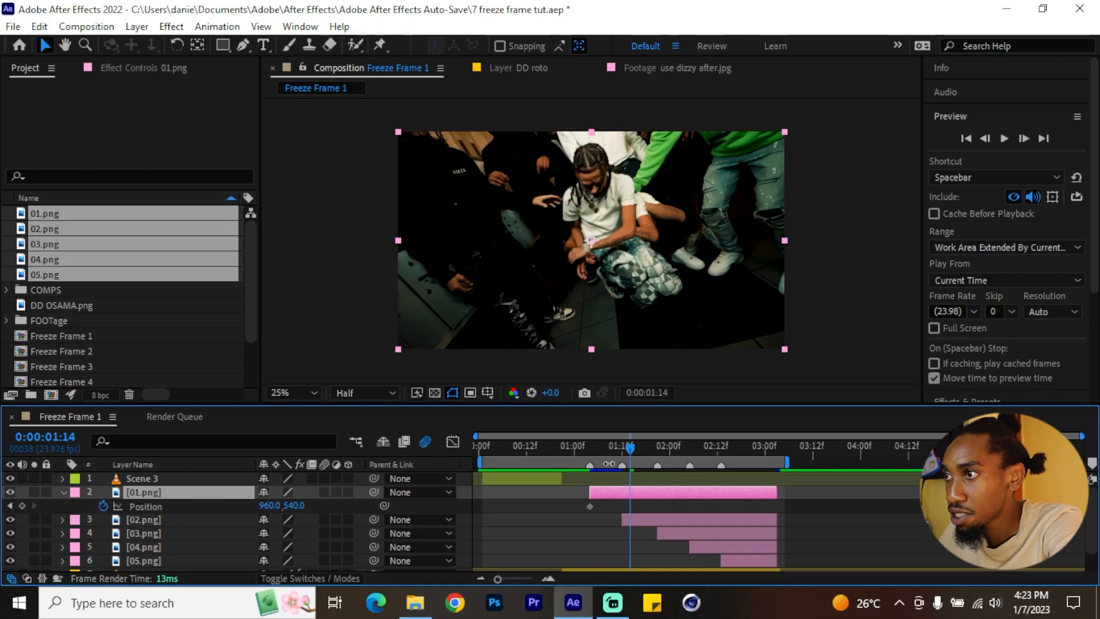
left_click_drag(611, 232, 937, 178)
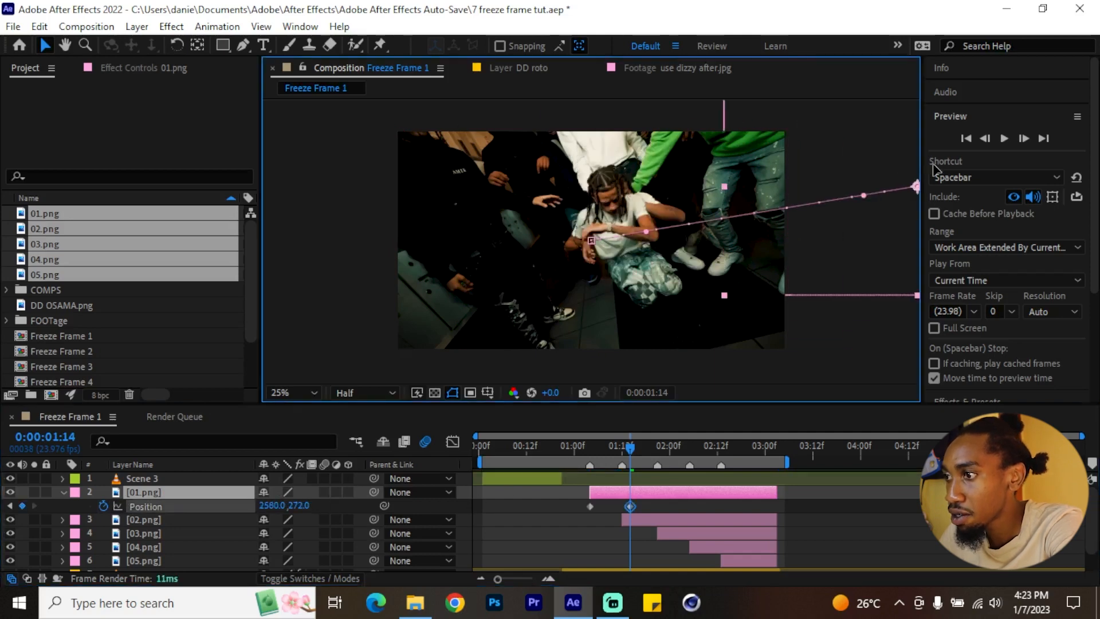
Step: Animate 02.png out past the frame's left edge with Position keyframes at 0:00:01:12 and 0:00:02:00, ending at about -1028, 8
left_click(623, 442)
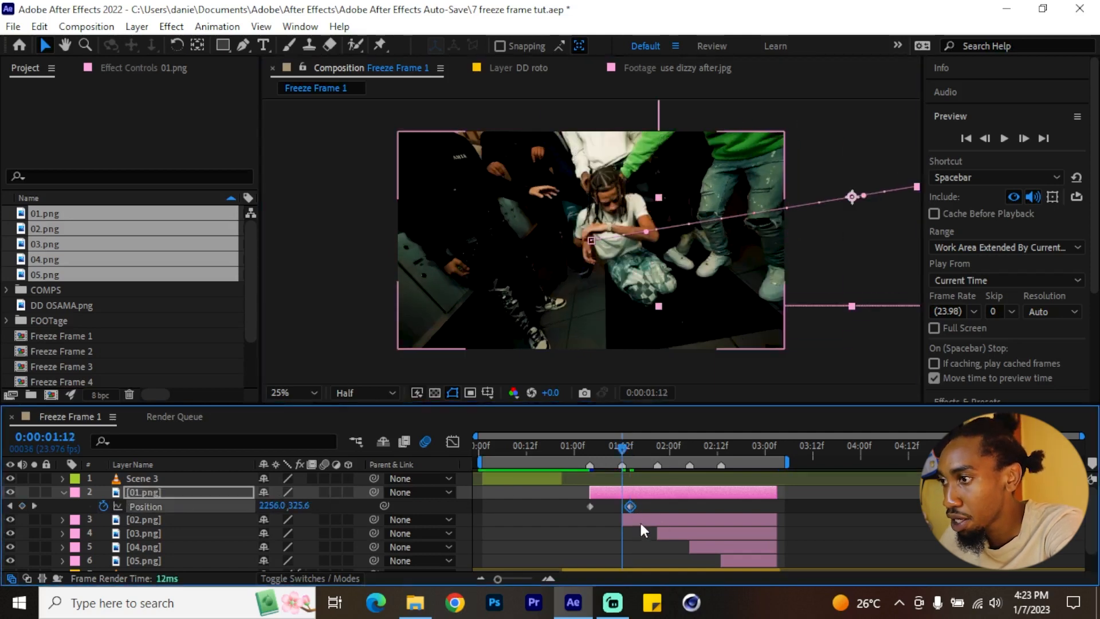
left_click(641, 523)
key("p")
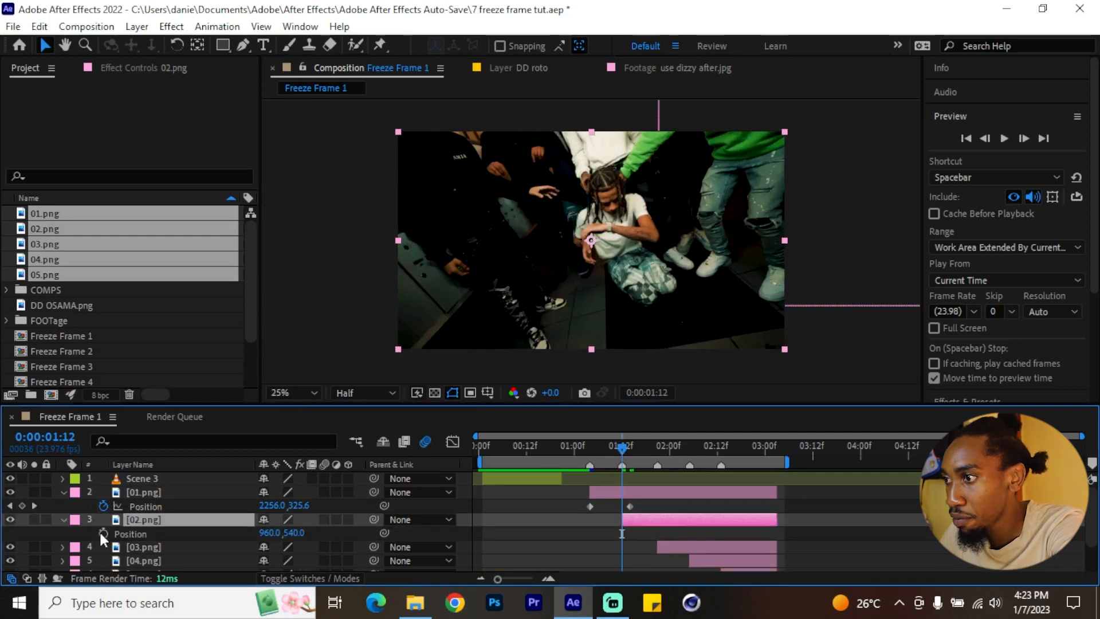
left_click(103, 533)
left_click_drag(636, 461, 672, 458)
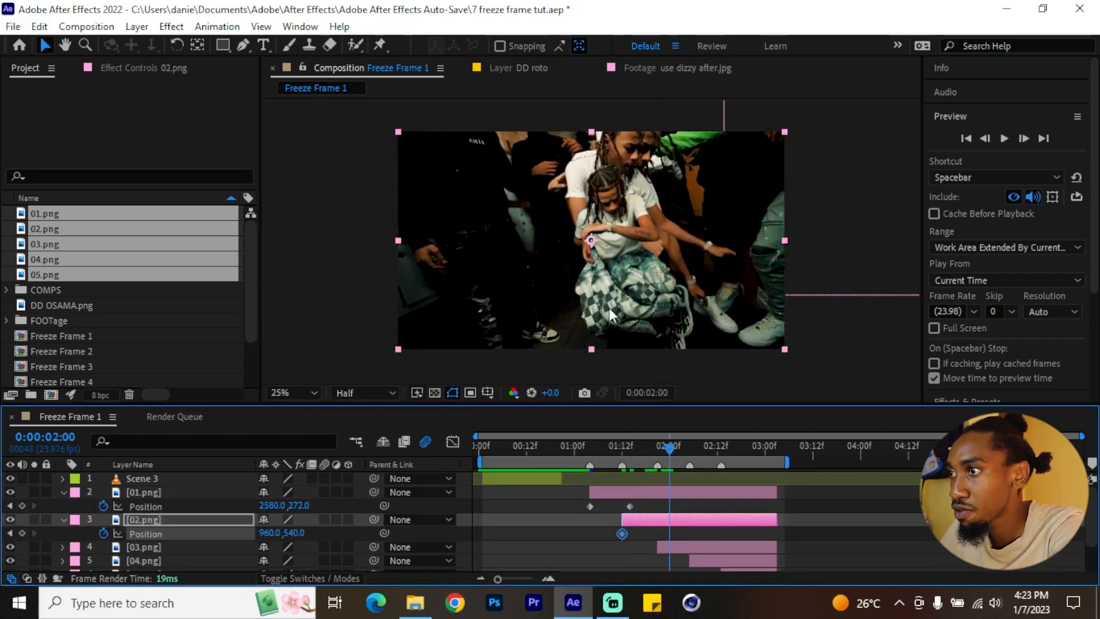
left_click_drag(652, 288, 243, 175)
Step: Animate 03.png up out of the frame with Position keyframes at its start and at 0:00:02:05, ending at about 836, -852
left_click(710, 545)
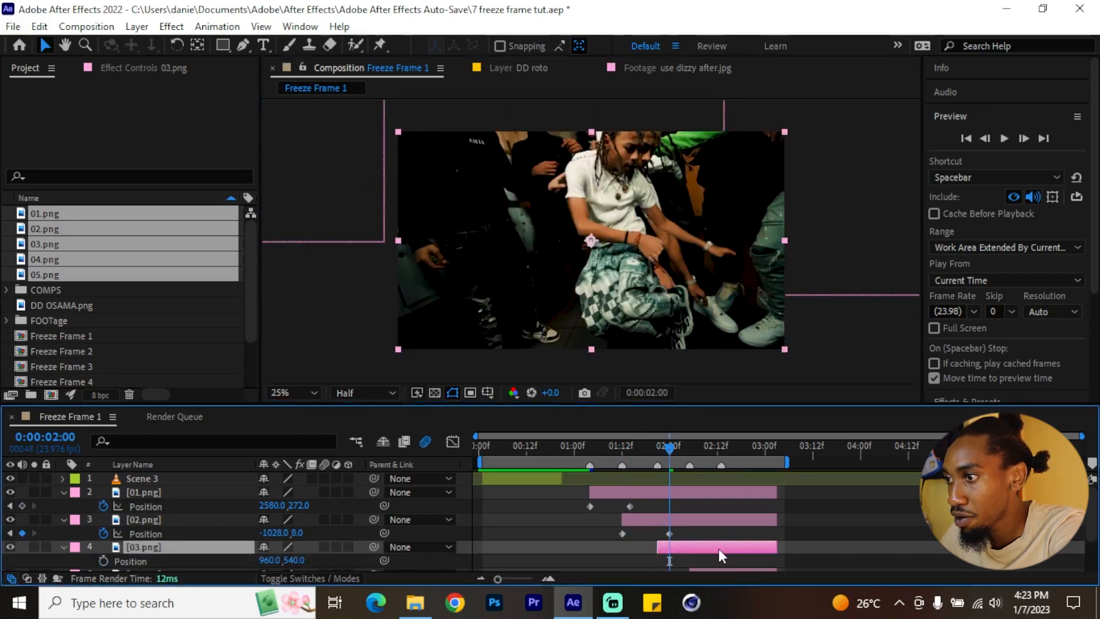
key("p")
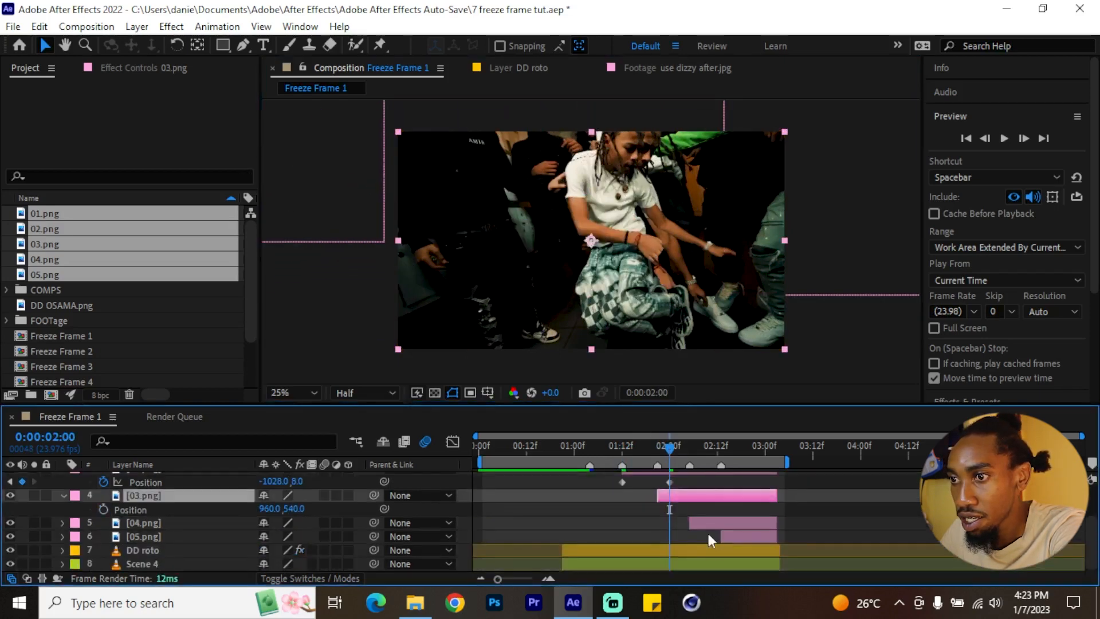
left_click(103, 509)
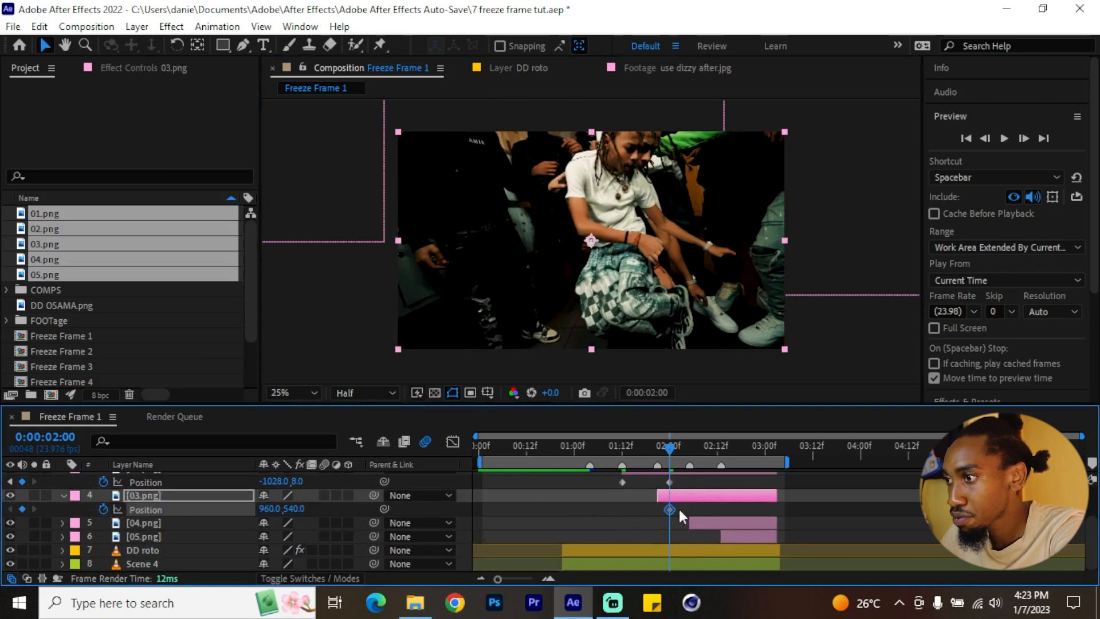
left_click_drag(664, 513, 657, 510)
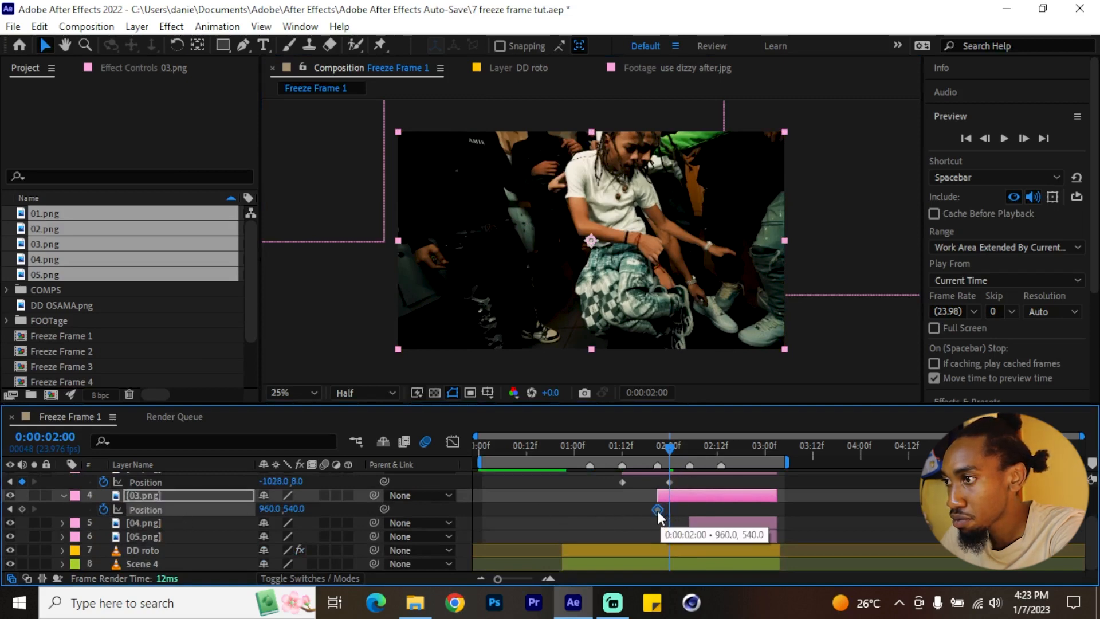
scroll(703, 510, "up", 2)
left_click_drag(670, 448, 689, 451)
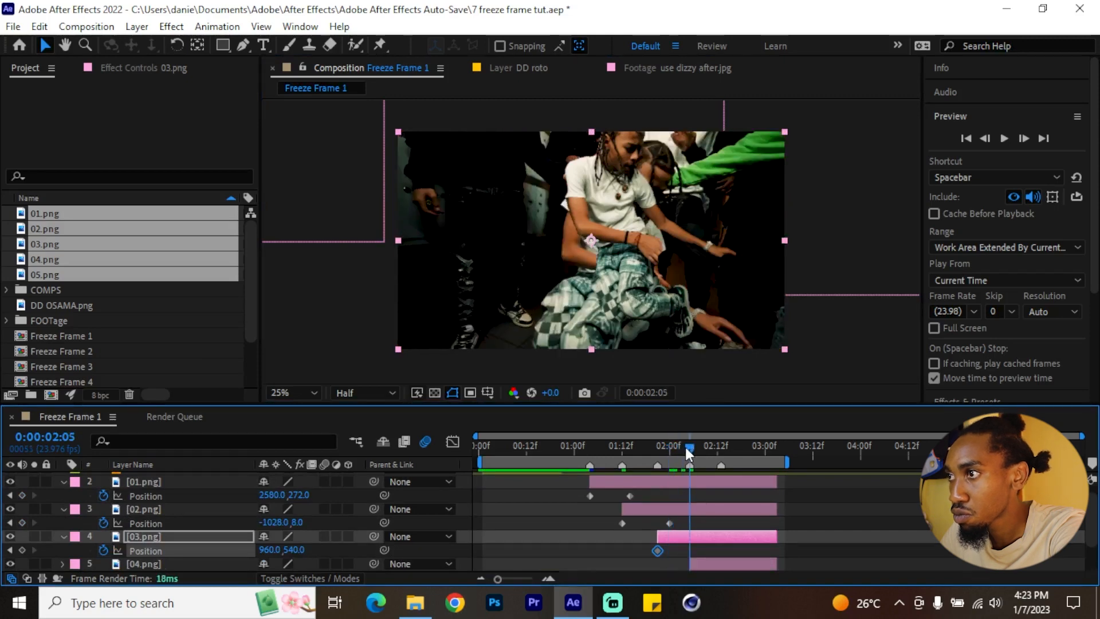
left_click_drag(653, 304, 635, 104)
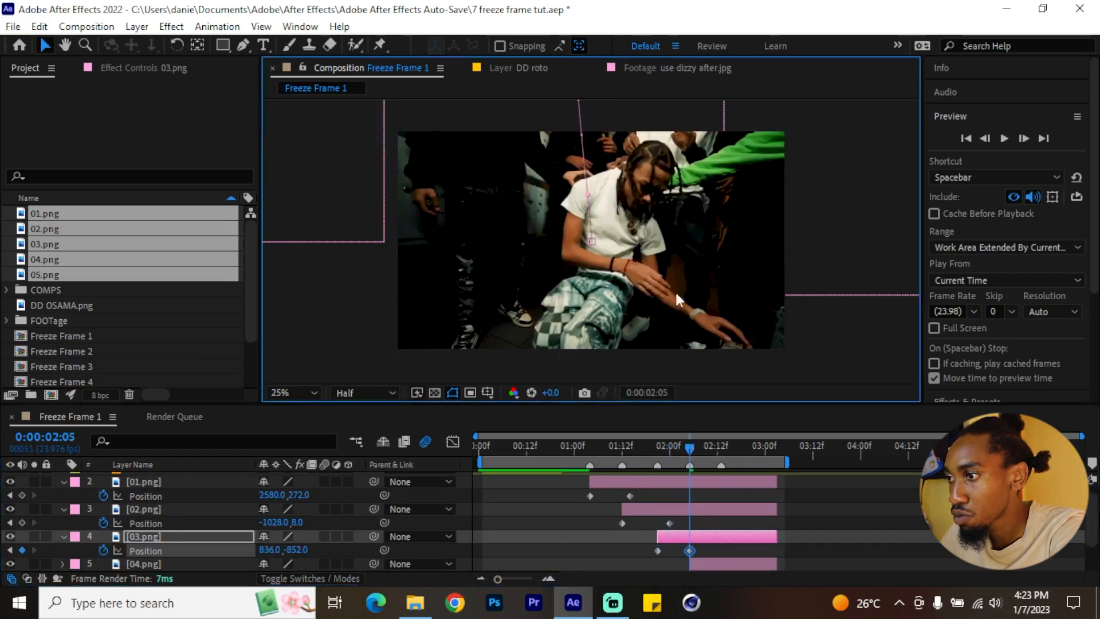
Step: Animate 04.png down out of the frame with Position keyframes at 0:00:02:05 and 0:00:02:14, ending at about 524, 2052
scroll(762, 533, "down", 1)
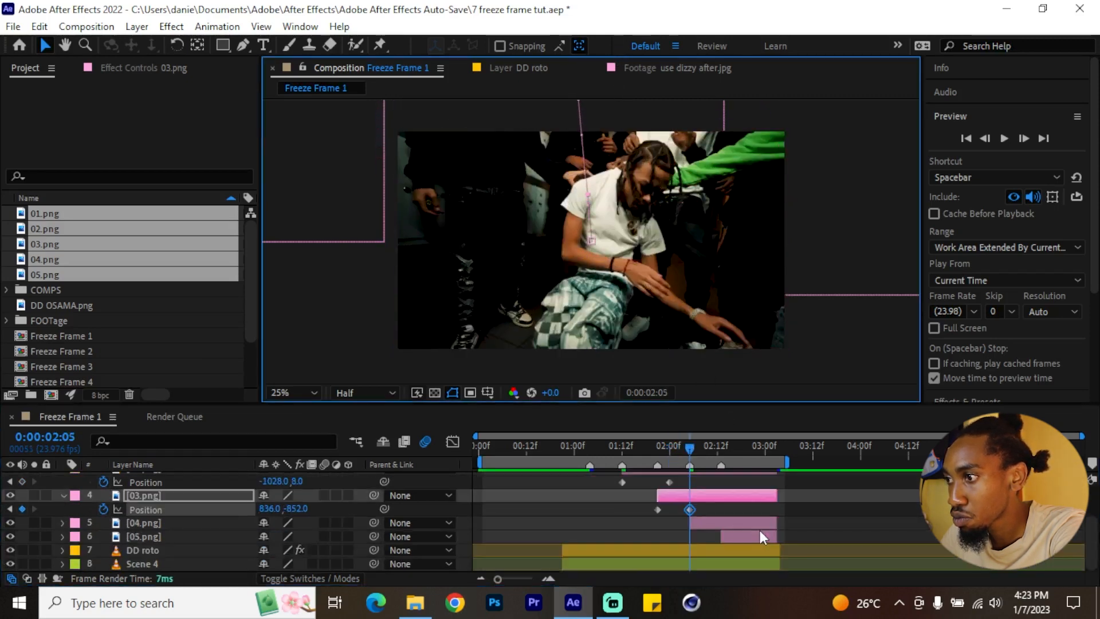
left_click(727, 511)
key("p")
left_click(103, 523)
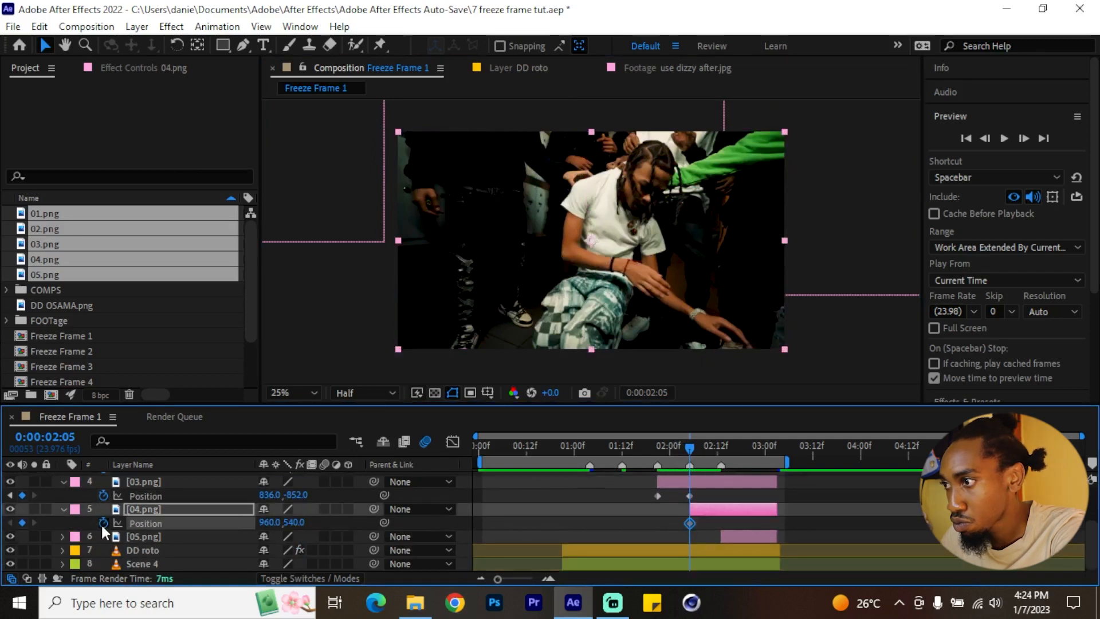
left_click_drag(708, 449, 724, 447)
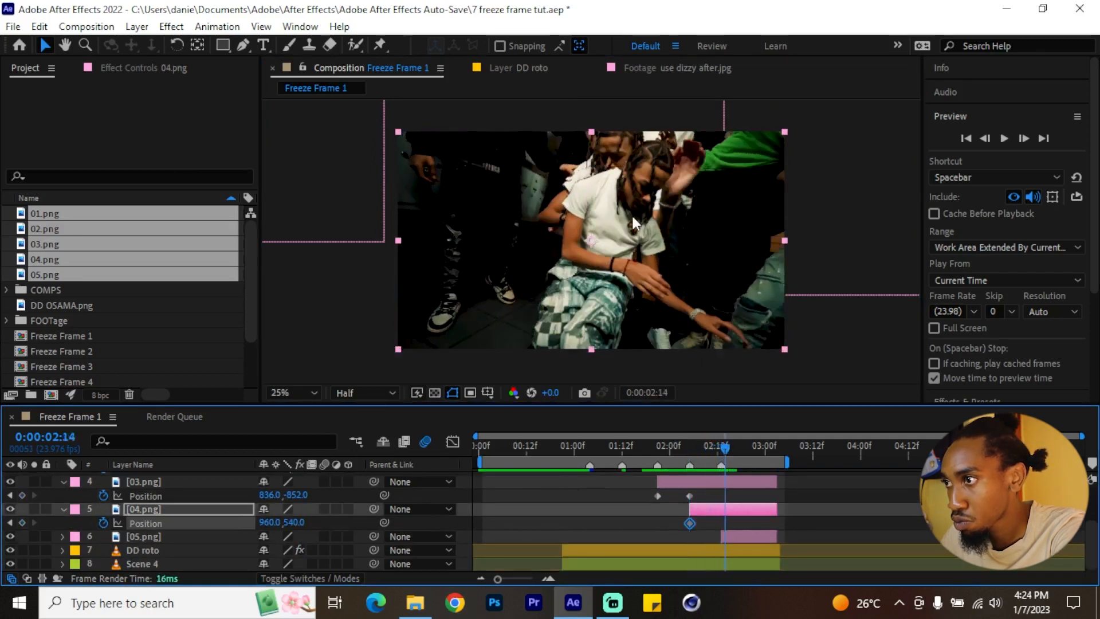
left_click_drag(605, 313, 548, 510)
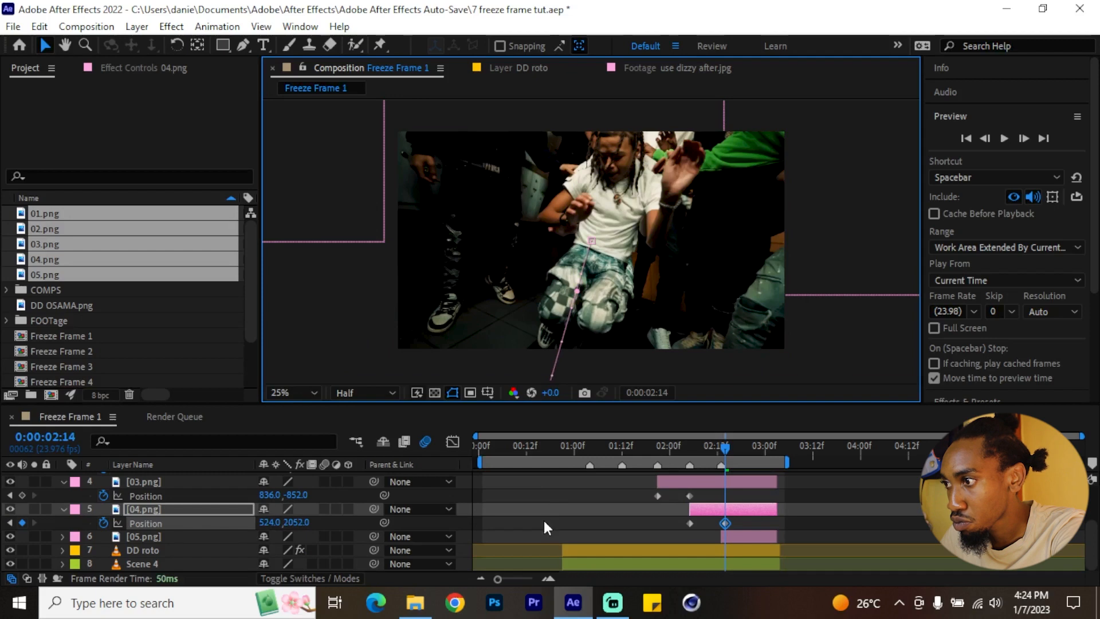
Step: Animate 05.png up out of the frame with Position keyframes at 0:00:02:14 and 0:00:02:22, ending at about 1144, -724
left_click(746, 536)
key("p")
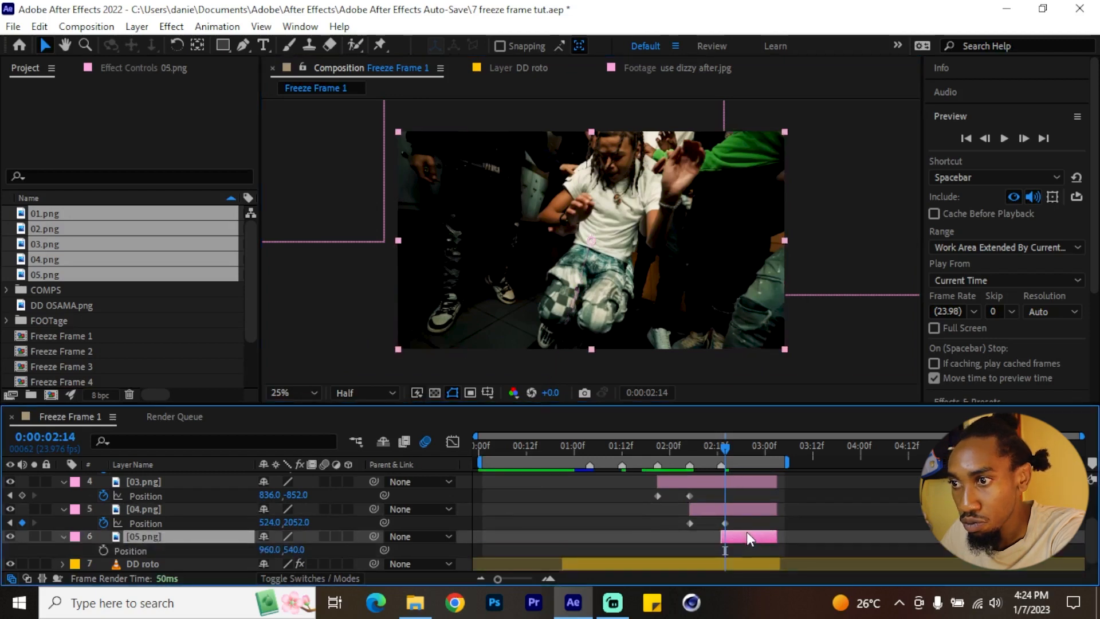
scroll(172, 542, "down", 1)
left_click(103, 536)
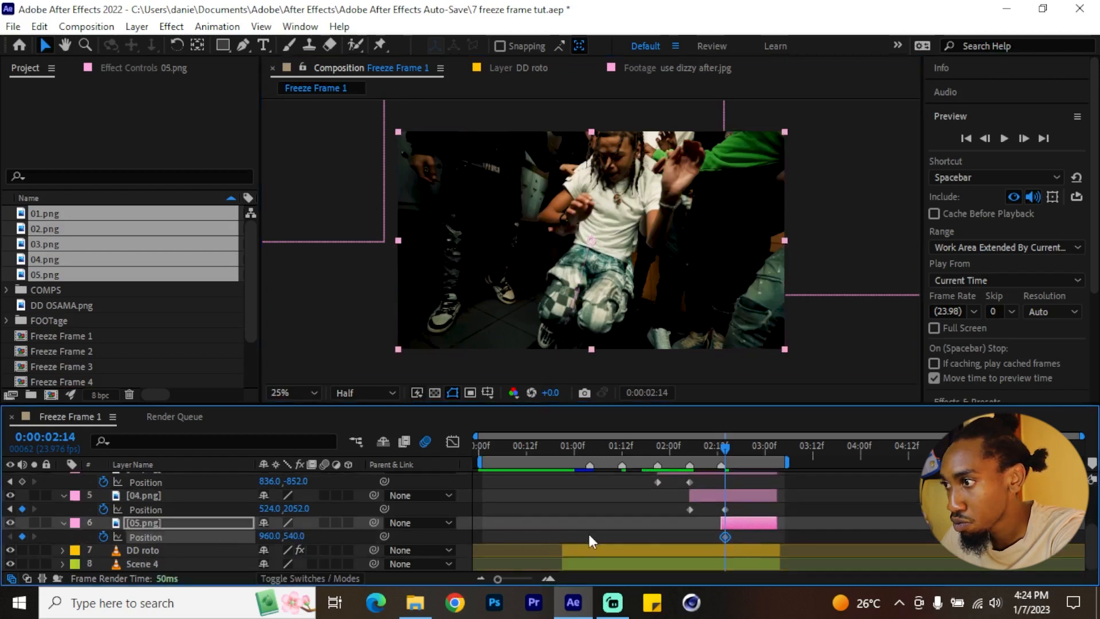
left_click_drag(727, 448, 757, 448)
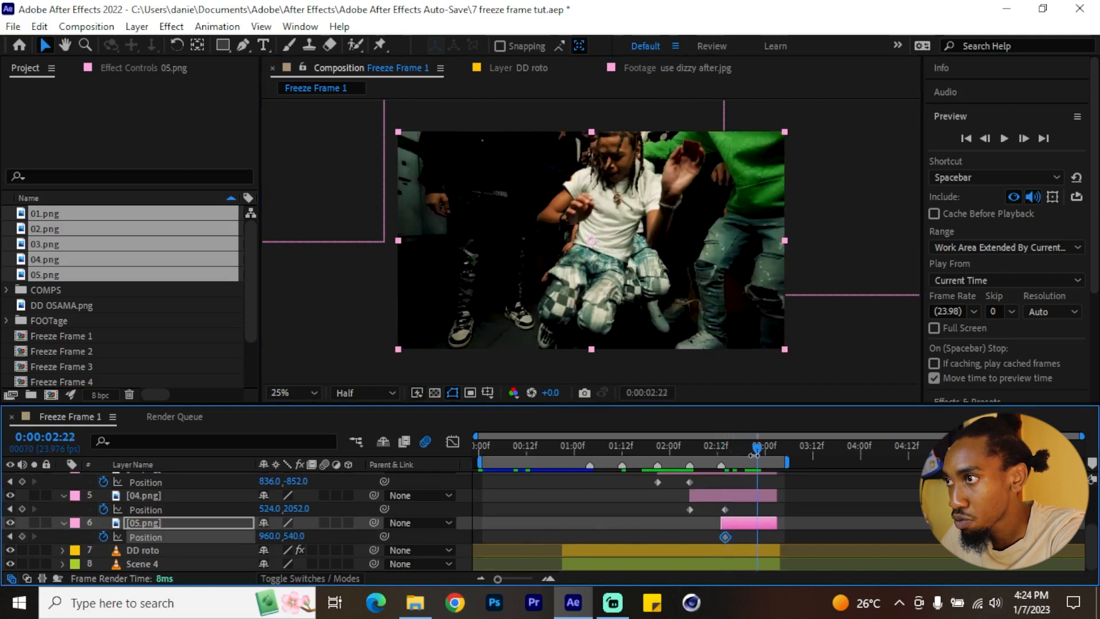
left_click_drag(602, 262, 638, 5)
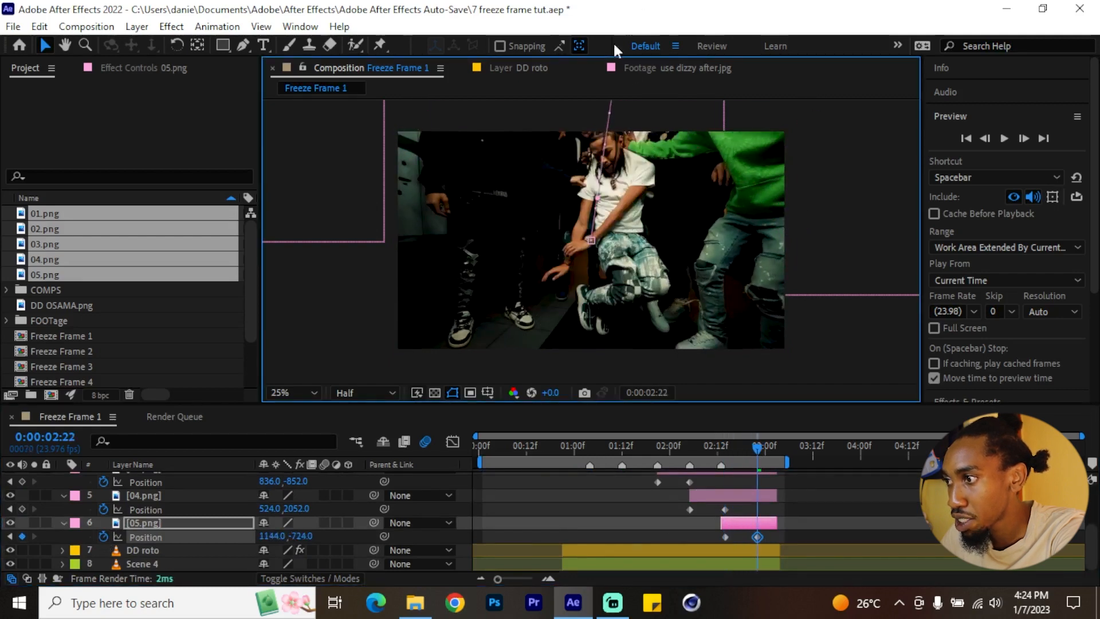
Step: Apply Easy Ease to all Position keyframes of the 01.png to 05.png layers
scroll(778, 517, "up", 4)
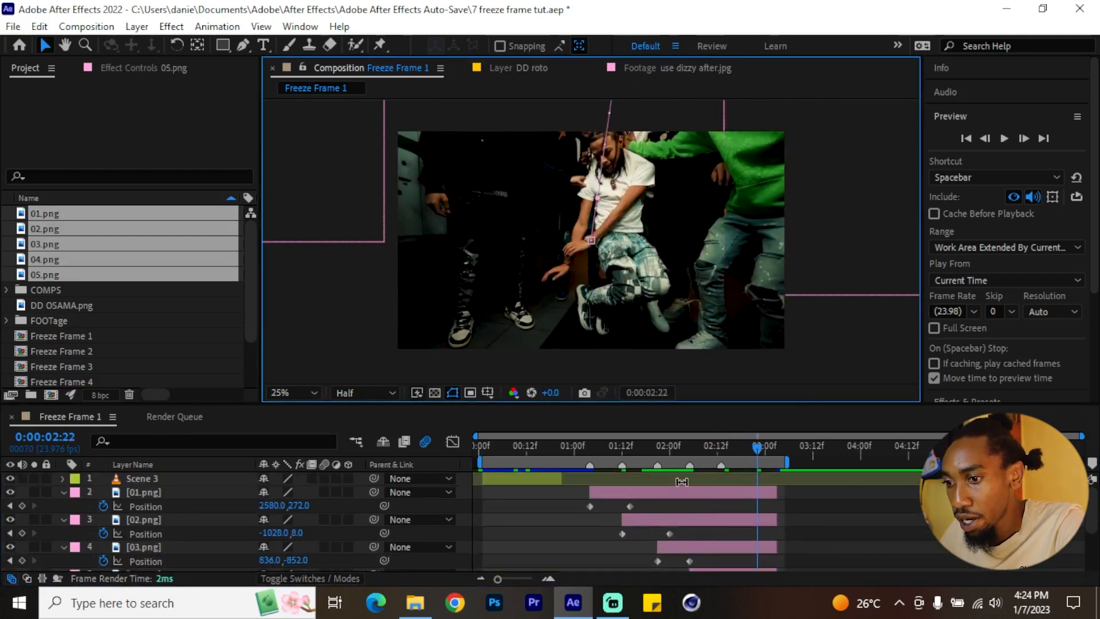
key("grave")
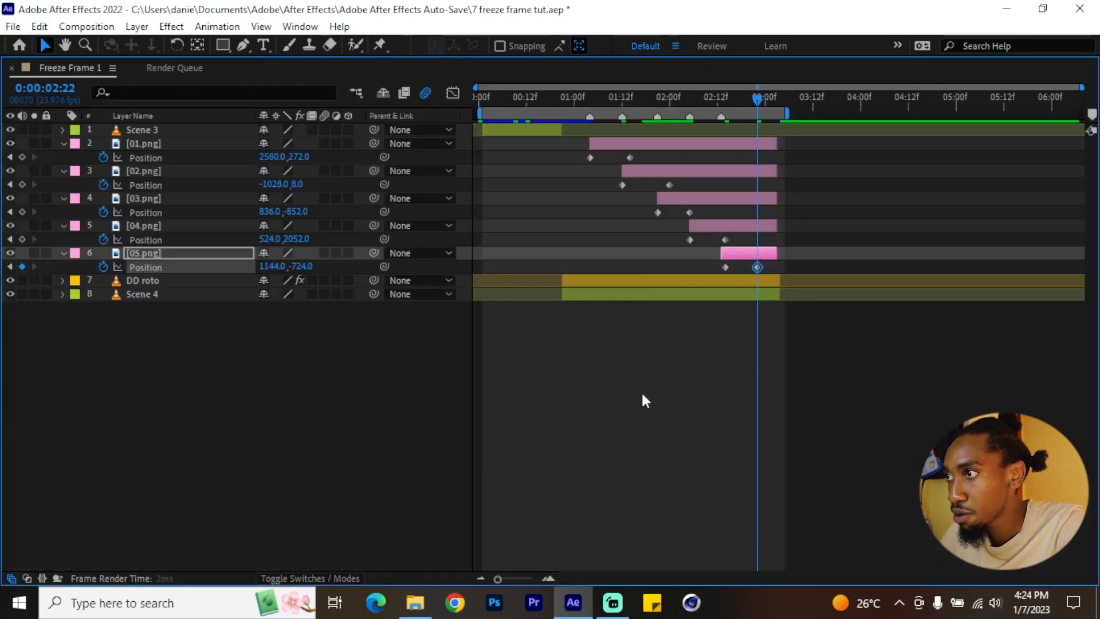
left_click_drag(811, 152, 559, 267)
right_click(688, 241)
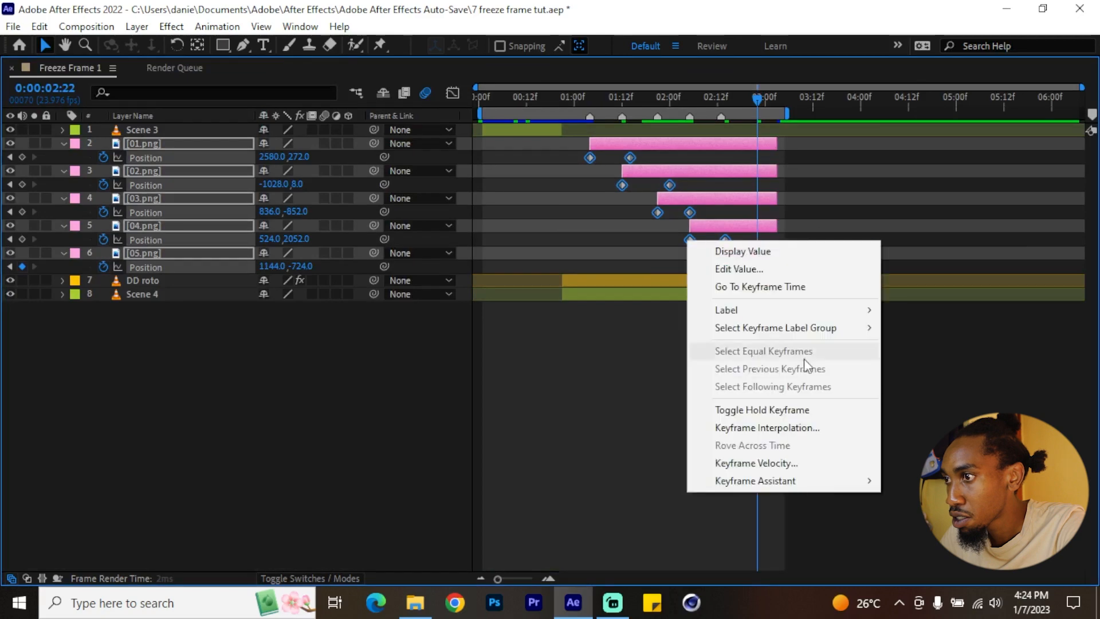
mouse_move(825, 484)
left_click(540, 374)
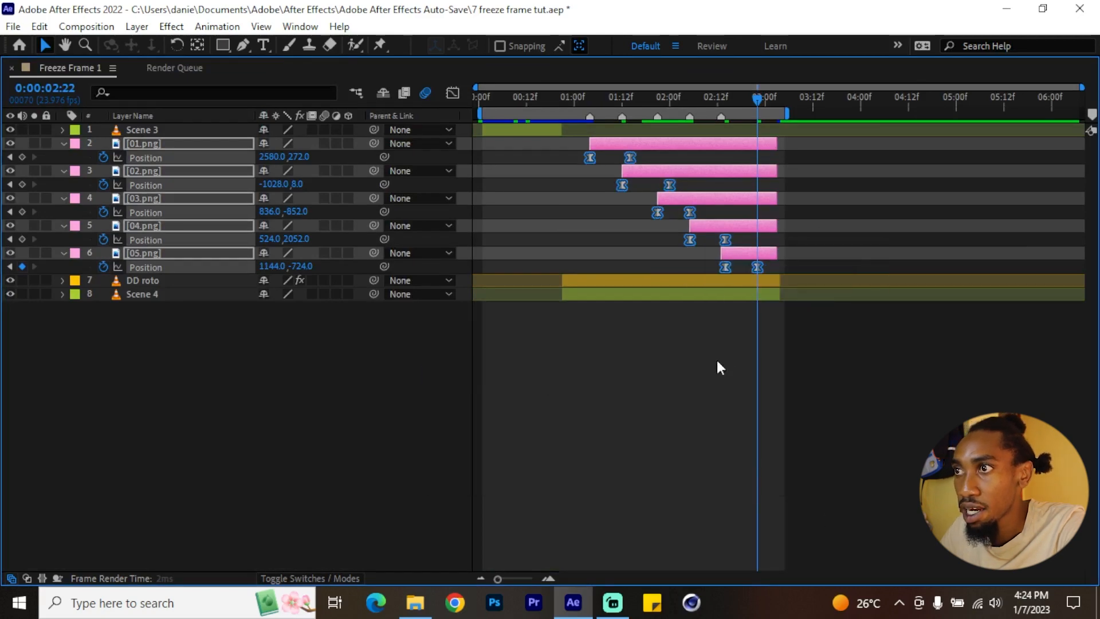
Step: Enable motion blur on the 01.png to 05.png layers and collapse their keyframed properties
left_click(324, 143)
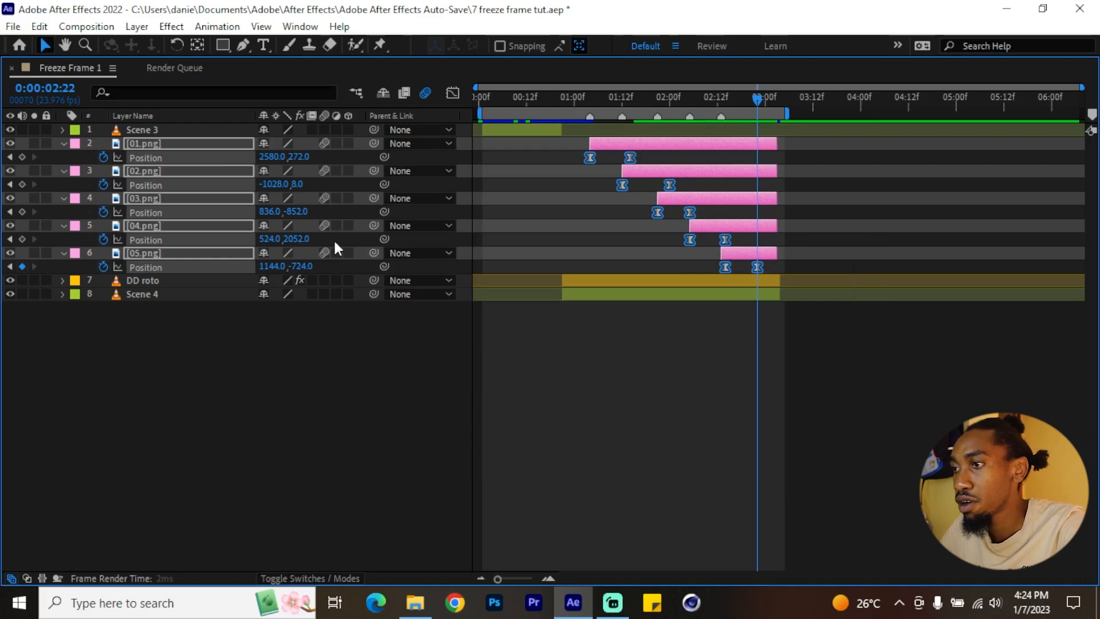
key("u")
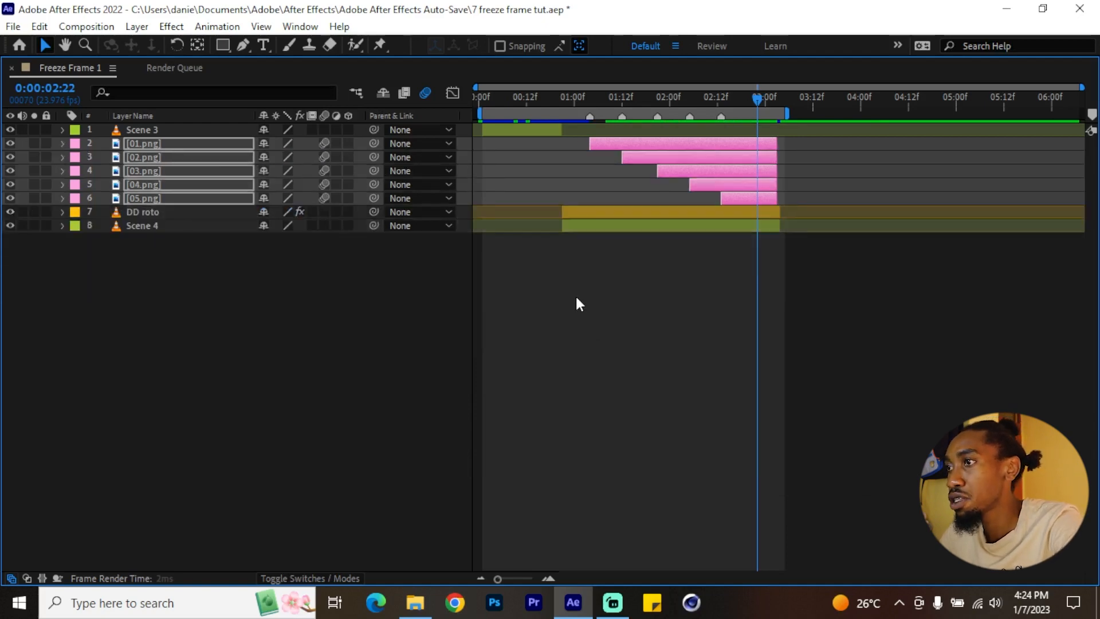
key("u")
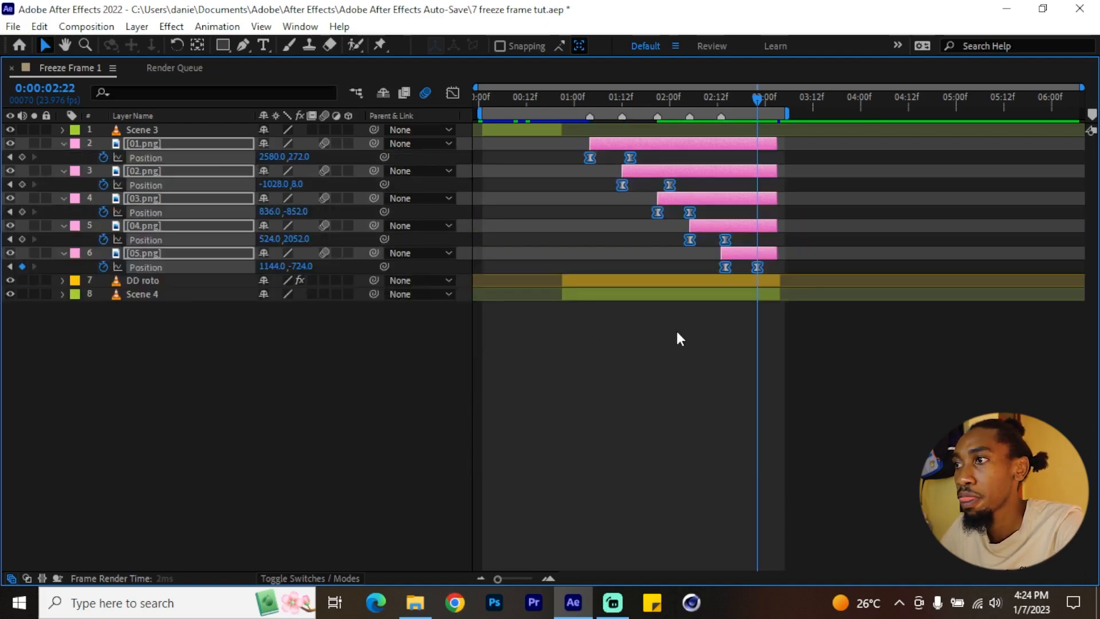
key("u")
Step: Preview the freeze-frame animation in Freeze Frame 1 from 0:00:00:18
key("grave")
left_click_drag(572, 446, 550, 447)
key("space")
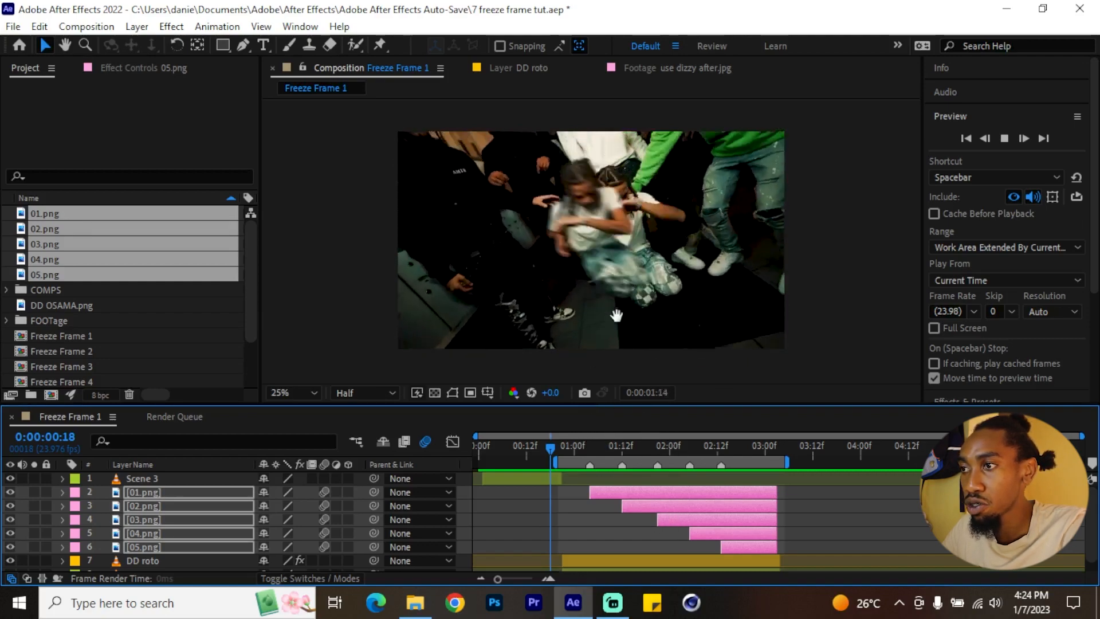
key("space")
Step: Check the motion blur shutter angle and phase in the advanced composition settings of Freeze Frame 1
key("grave")
key("grave")
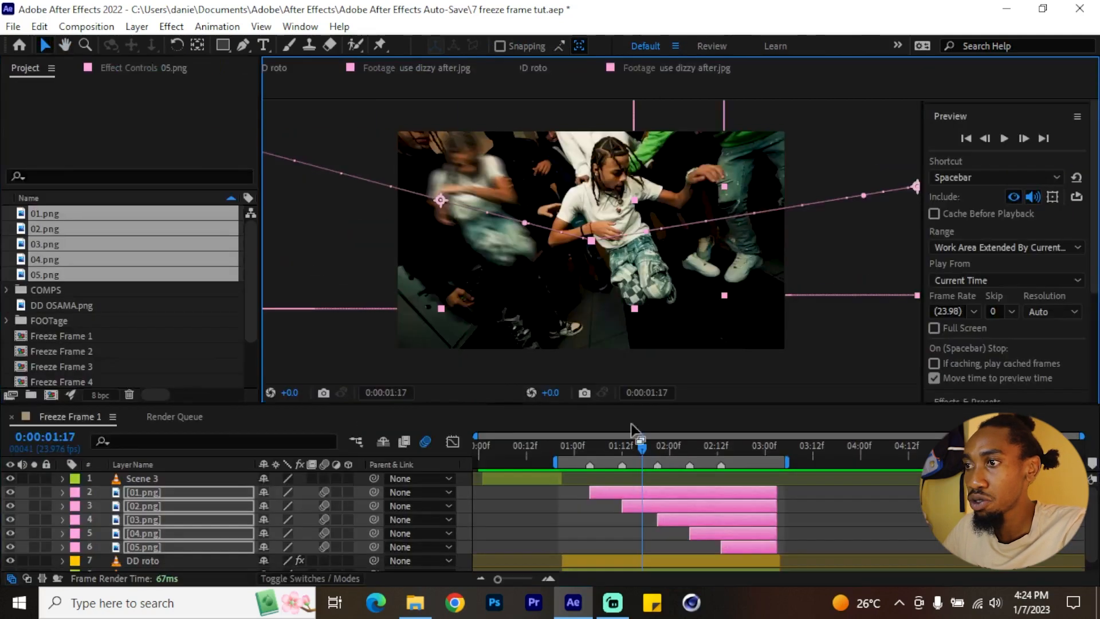
key("grave")
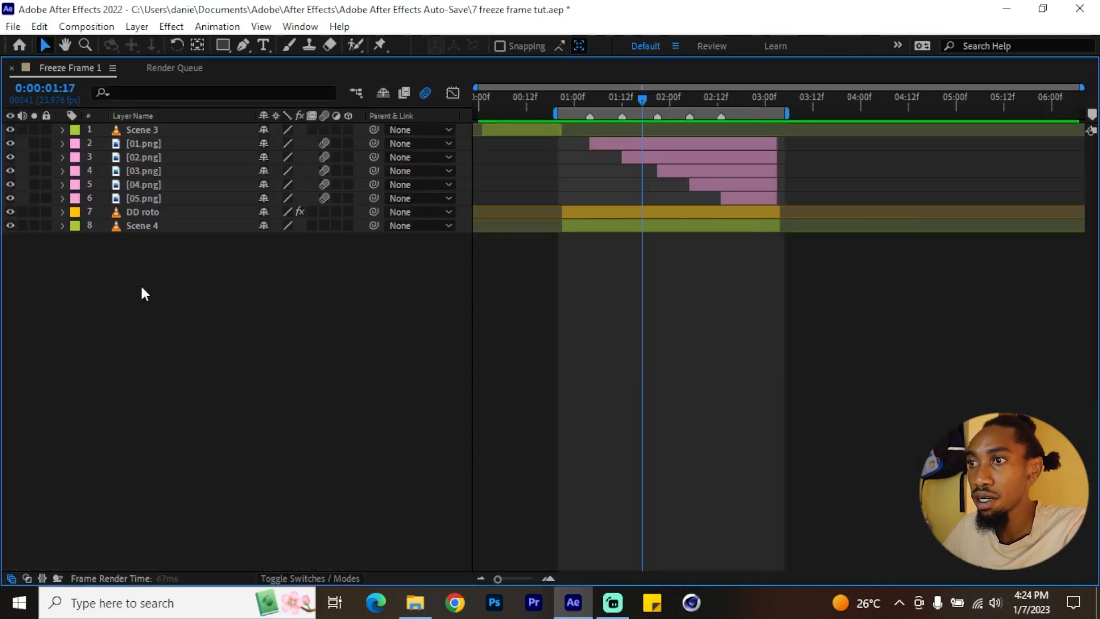
right_click(142, 287)
left_click(222, 319)
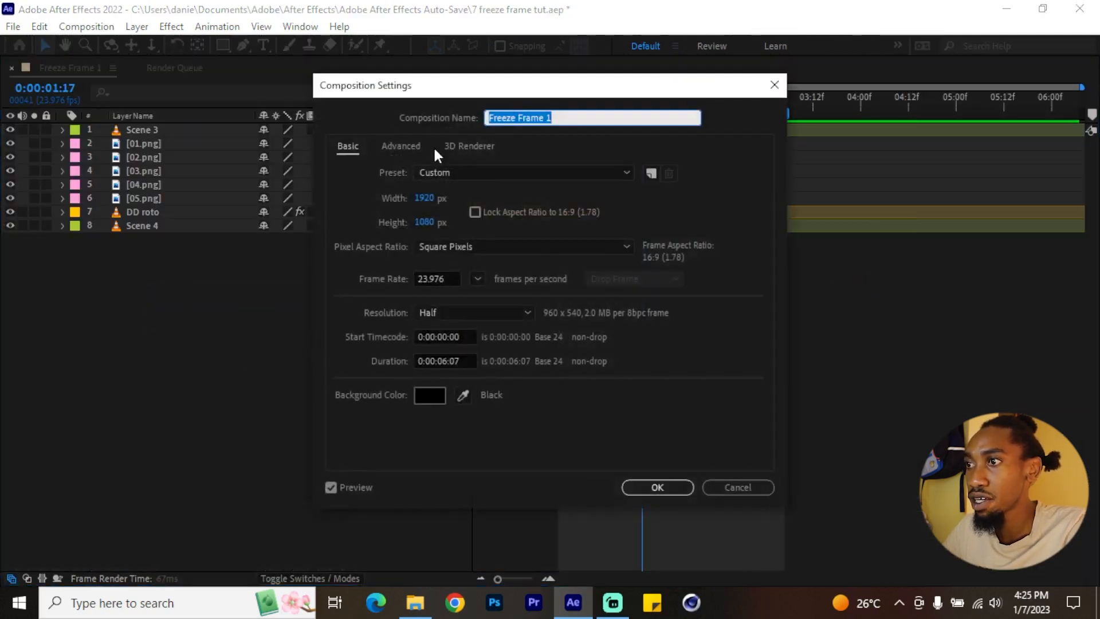
left_click(401, 146)
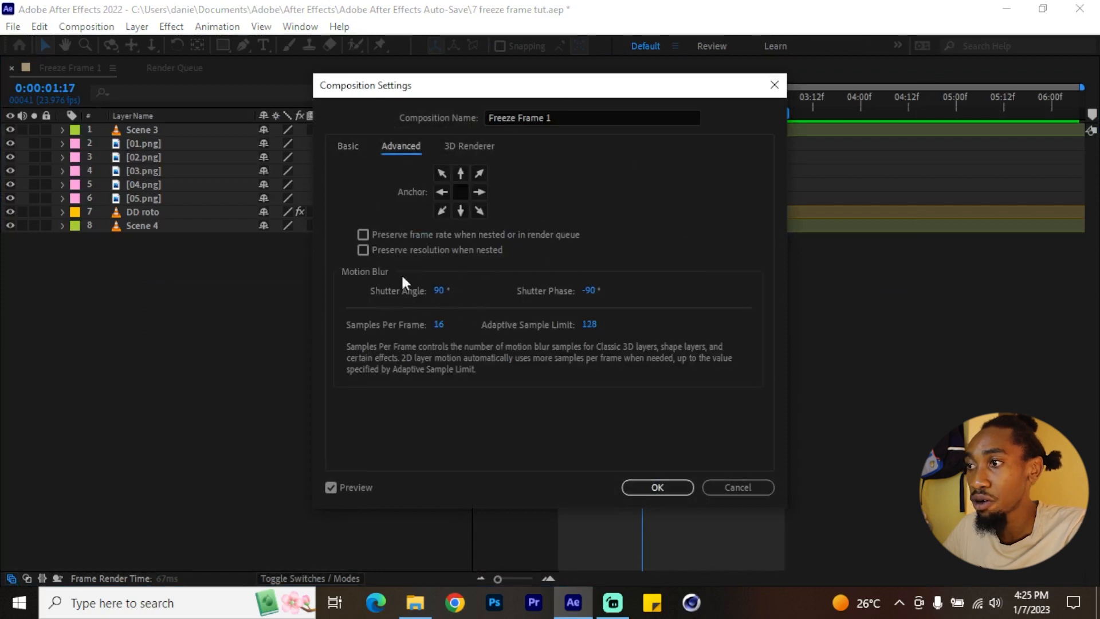
left_click(657, 487)
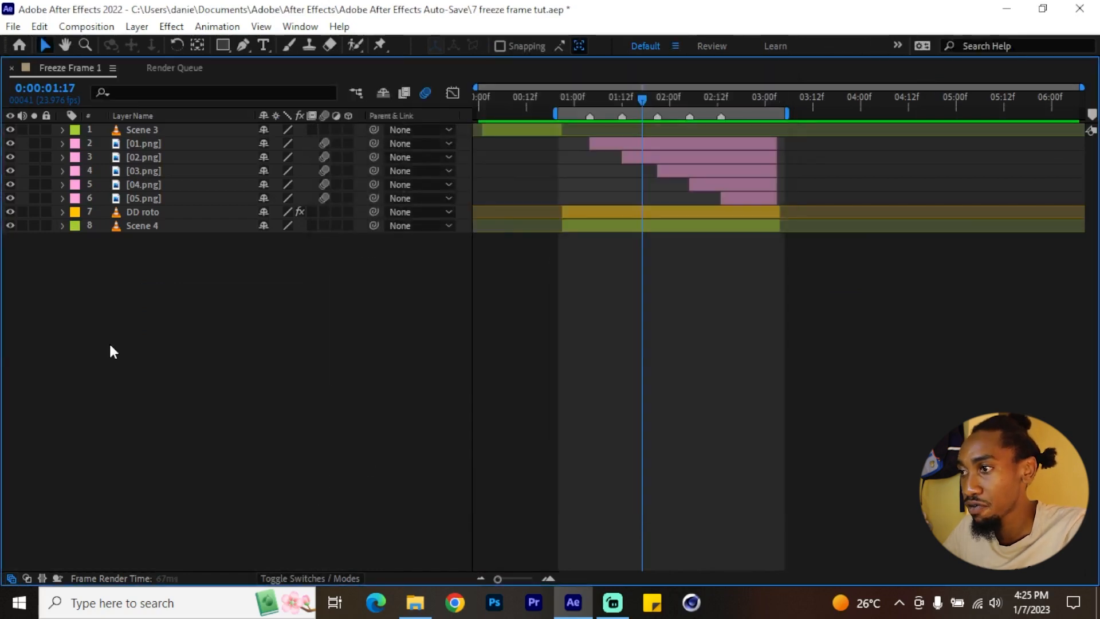
Step: Play back the motion-blurred freeze frames in Freeze Frame 1 once more from 0:00:01:17
key("grave")
key("space")
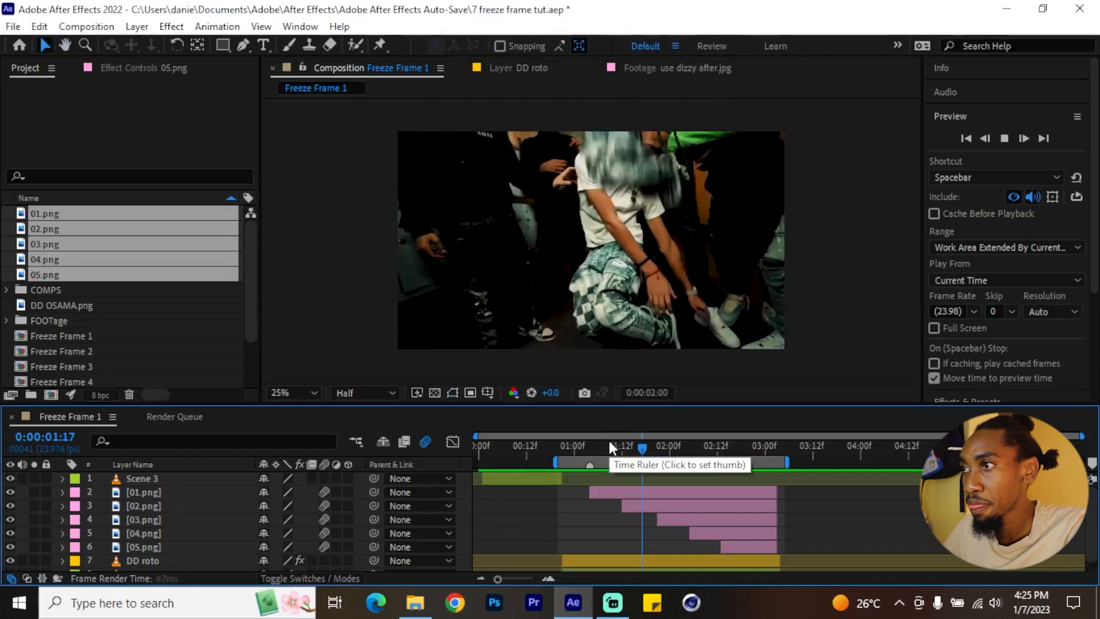
key("space")
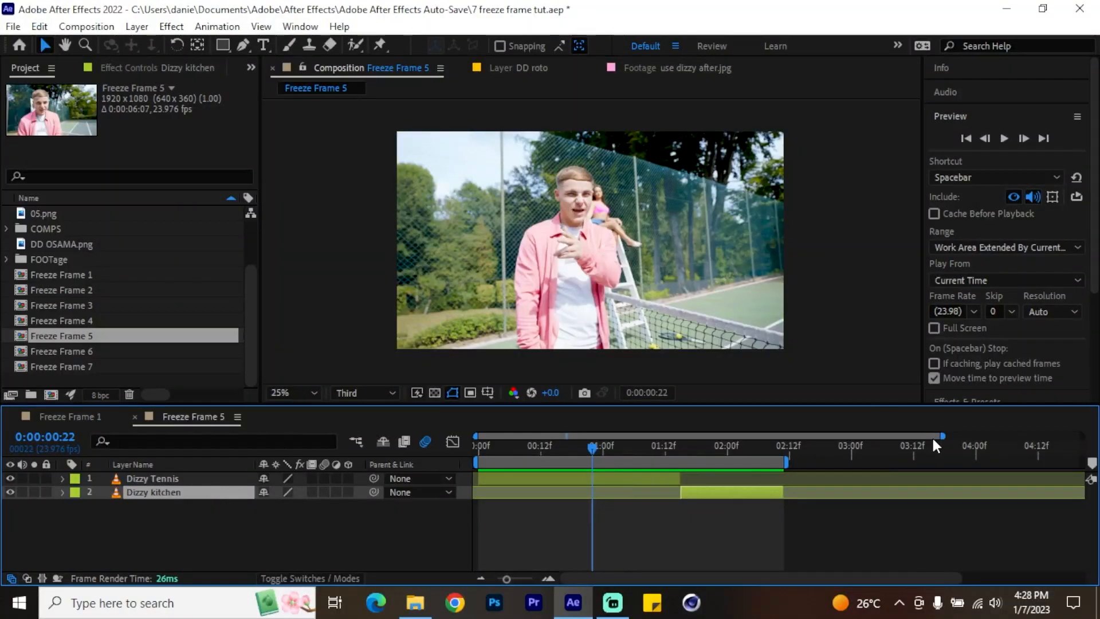
Step: Preview the Dizzy Tennis and Dizzy kitchen clips in the Freeze Frame 5 composition
left_click_drag(585, 452, 500, 447)
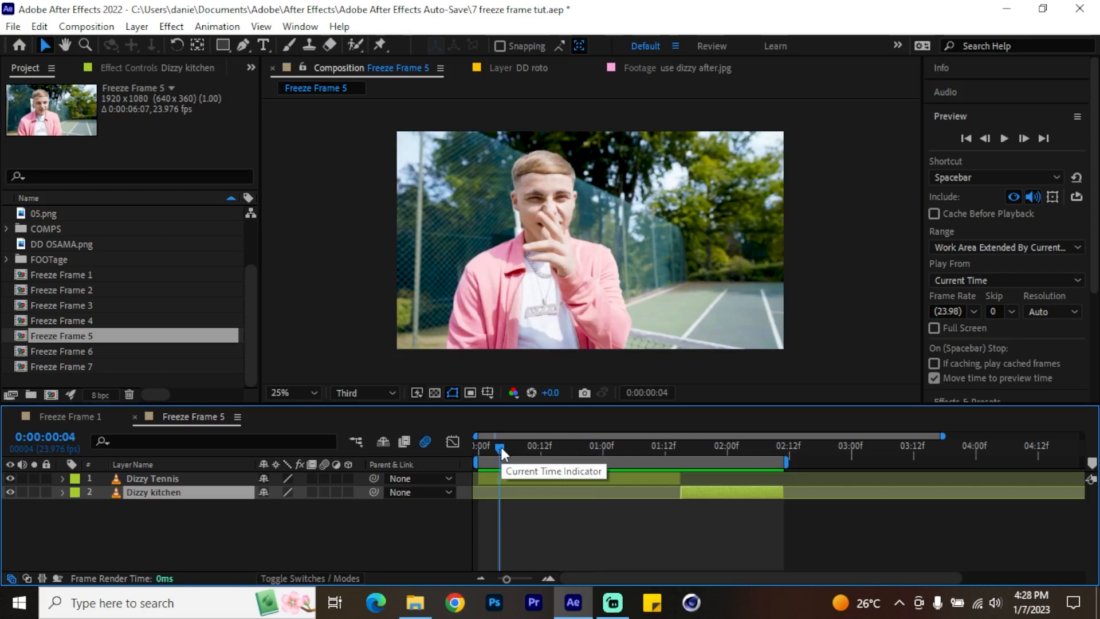
key("space")
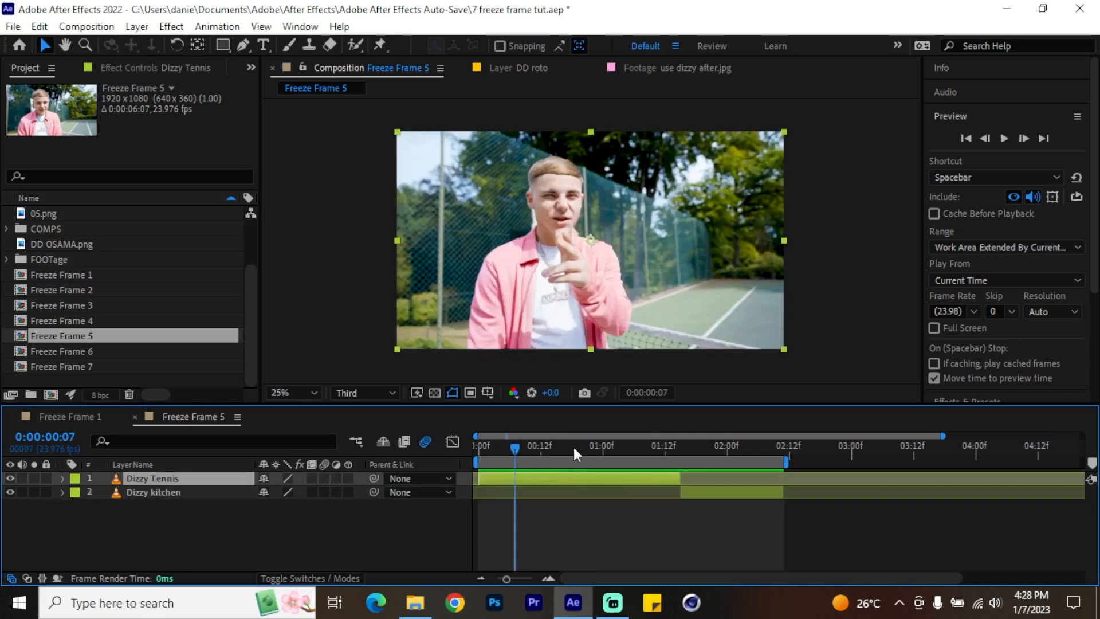
left_click(709, 477)
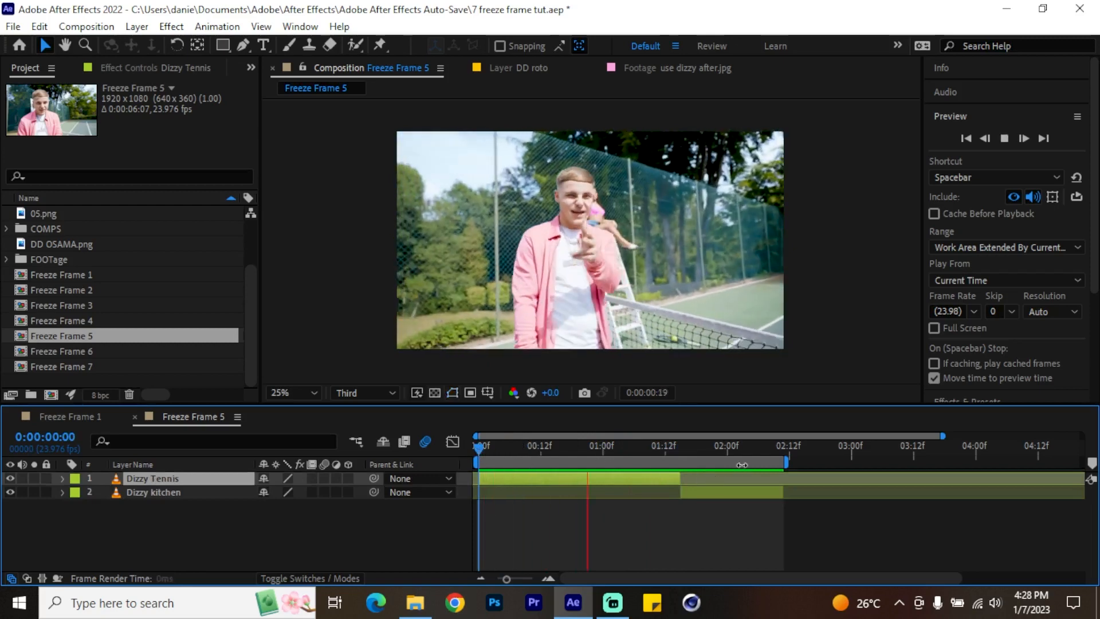
Step: Duplicate the Dizzy kitchen layer with the playhead on its first frame at 0:00:01:15
key("space")
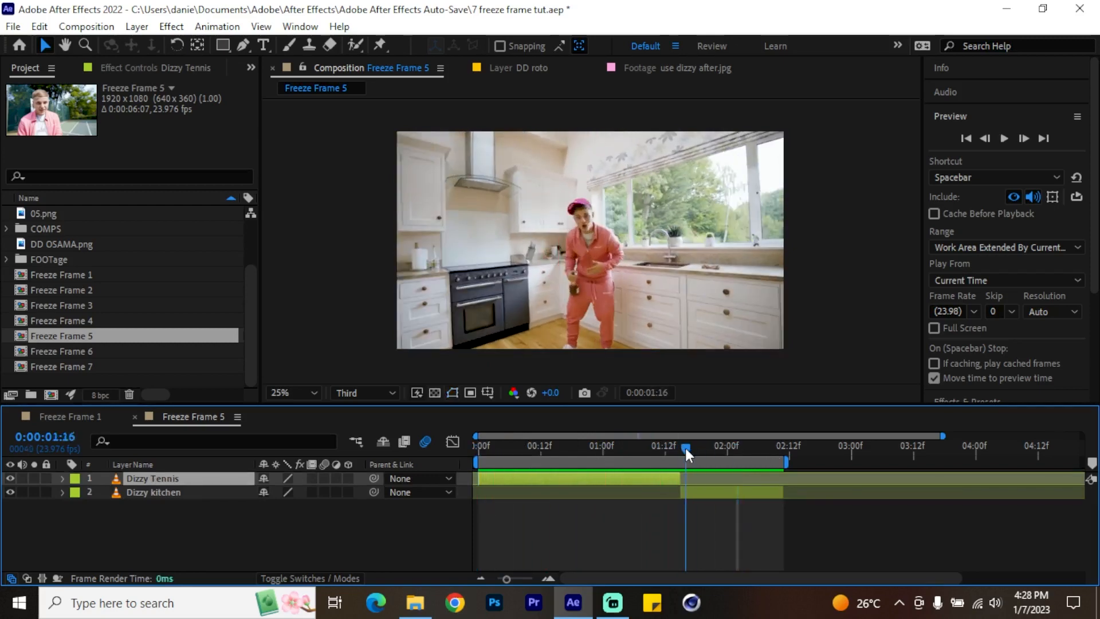
left_click(686, 448)
left_click(706, 490)
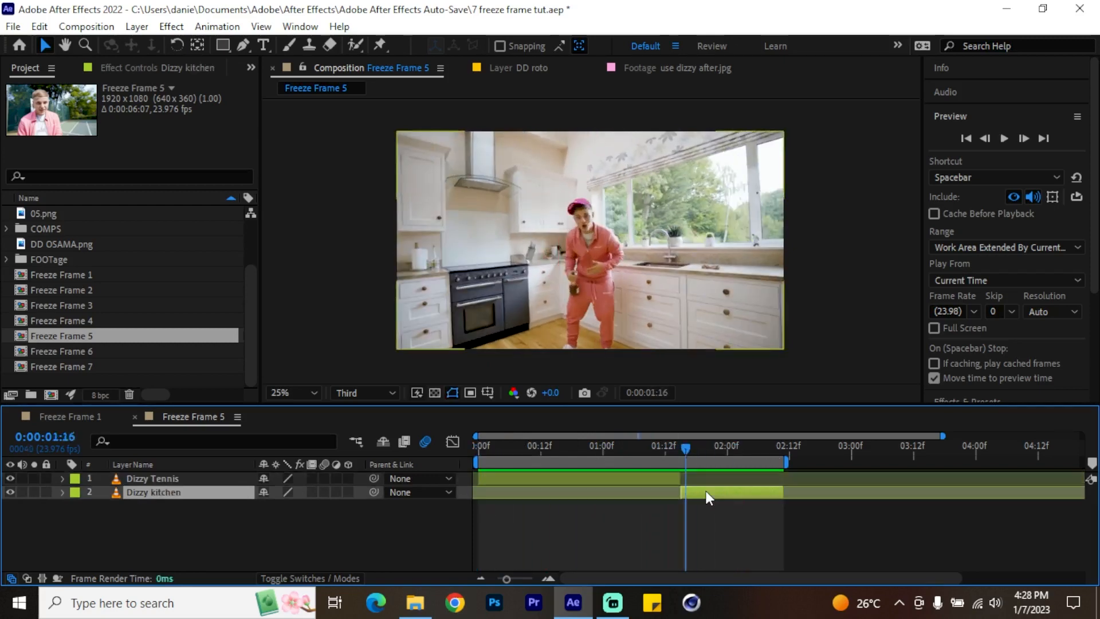
left_click(680, 448)
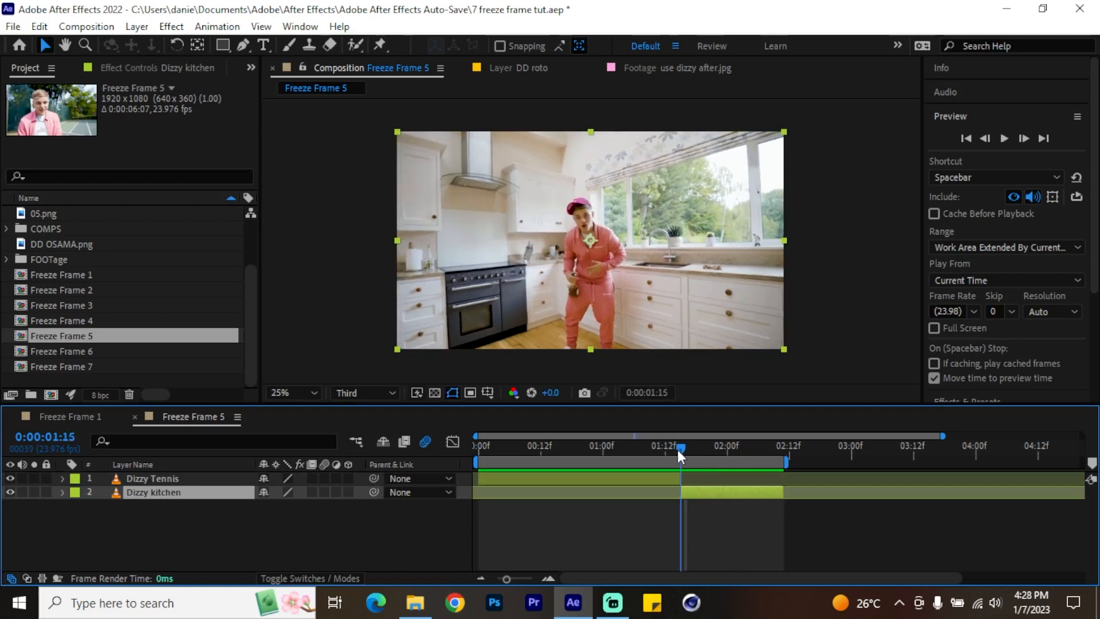
key("ctrl+shift+d")
Step: Apply Freeze Frame to the Dizzy kitchen 2 layer and give it a yellow-orange label colour
right_click(704, 490)
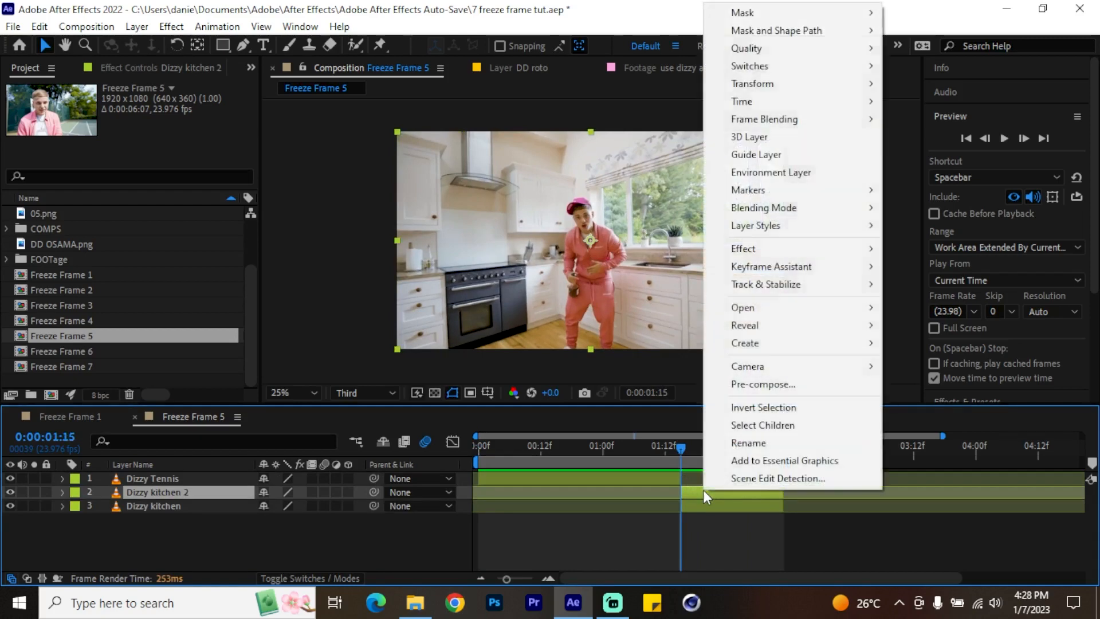
mouse_move(836, 99)
left_click(925, 150)
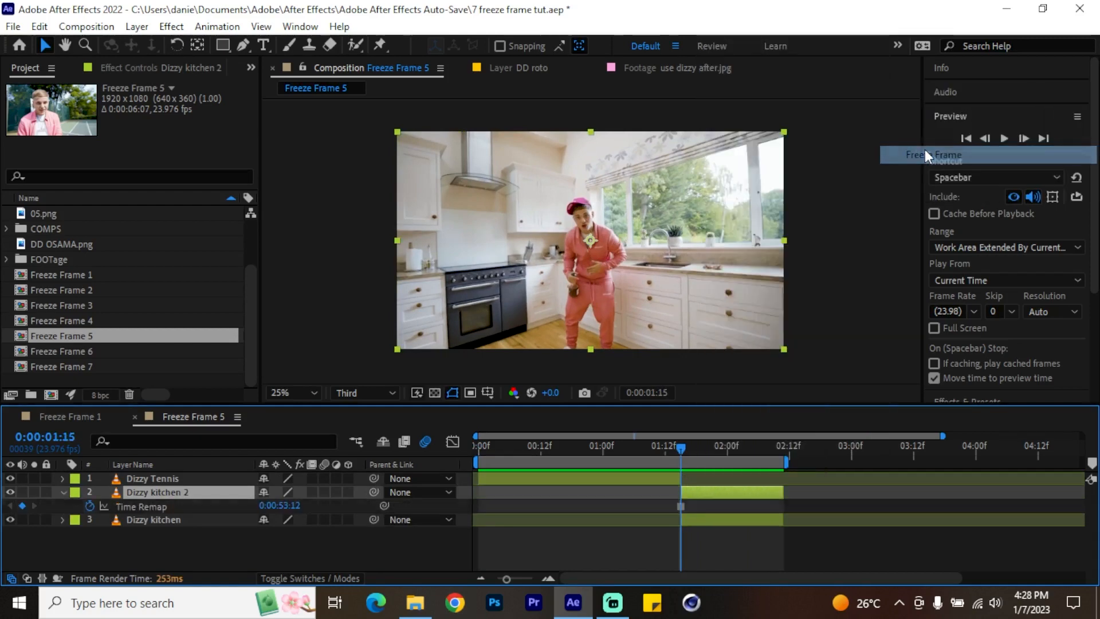
left_click(73, 492)
left_click(157, 225)
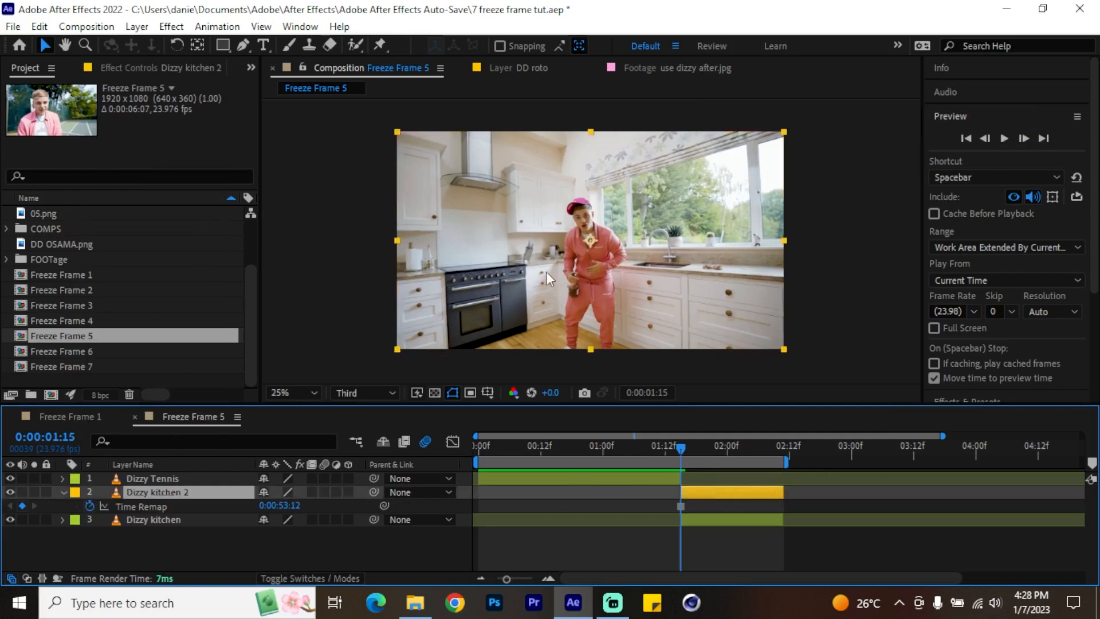
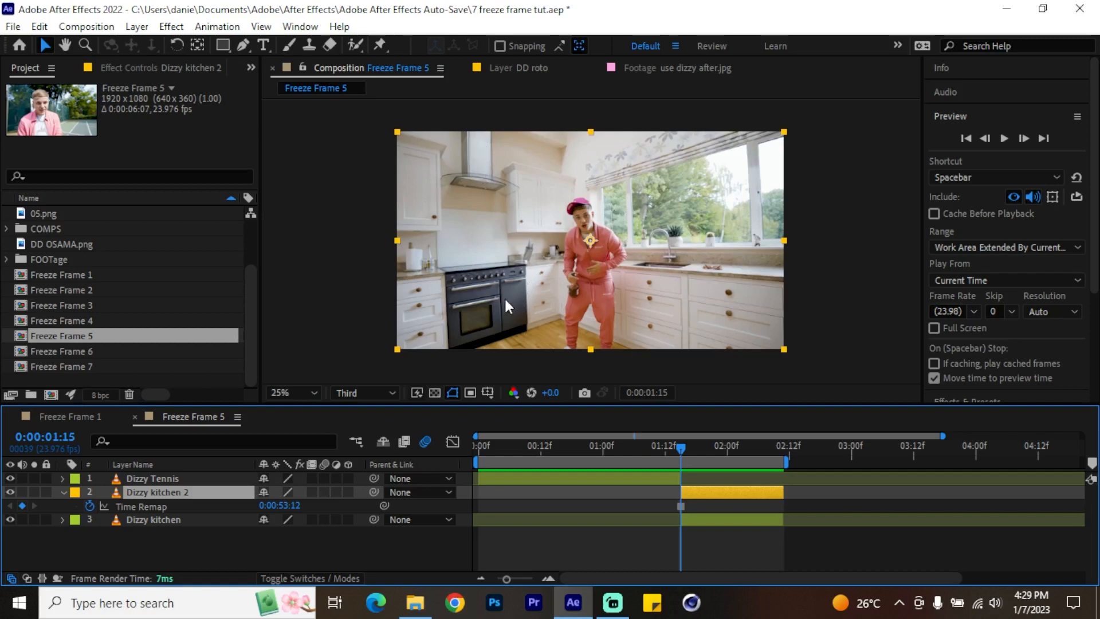
Step: Duplicate the frozen Dizzy kitchen 2 layer three times and collapse its Time Remap property
key("ctrl+d")
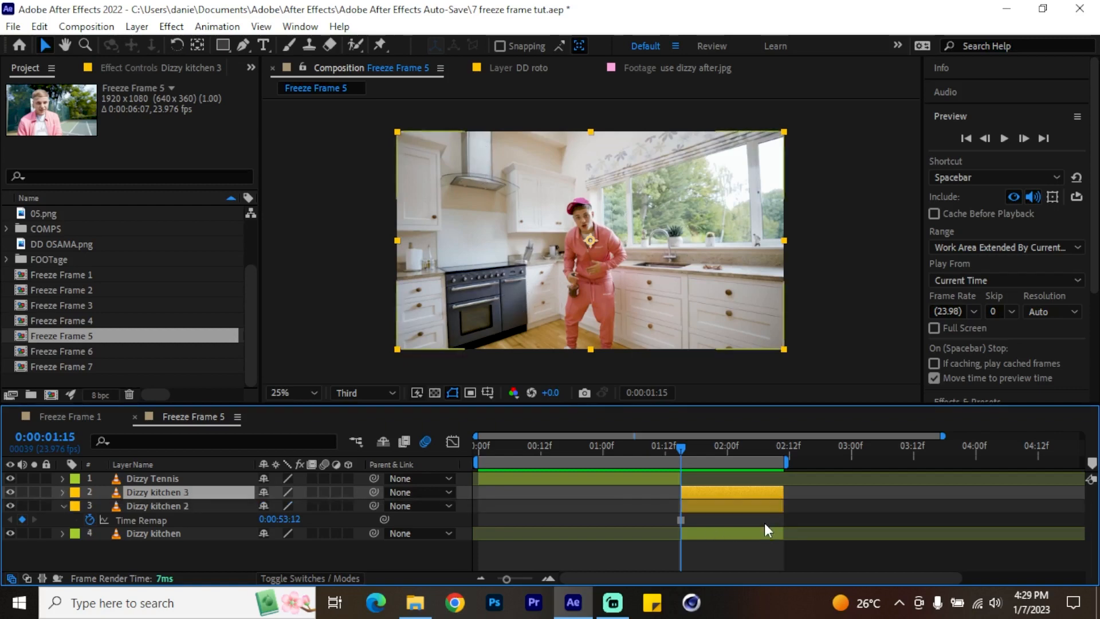
key("ctrl+d")
key("ctrl+d")
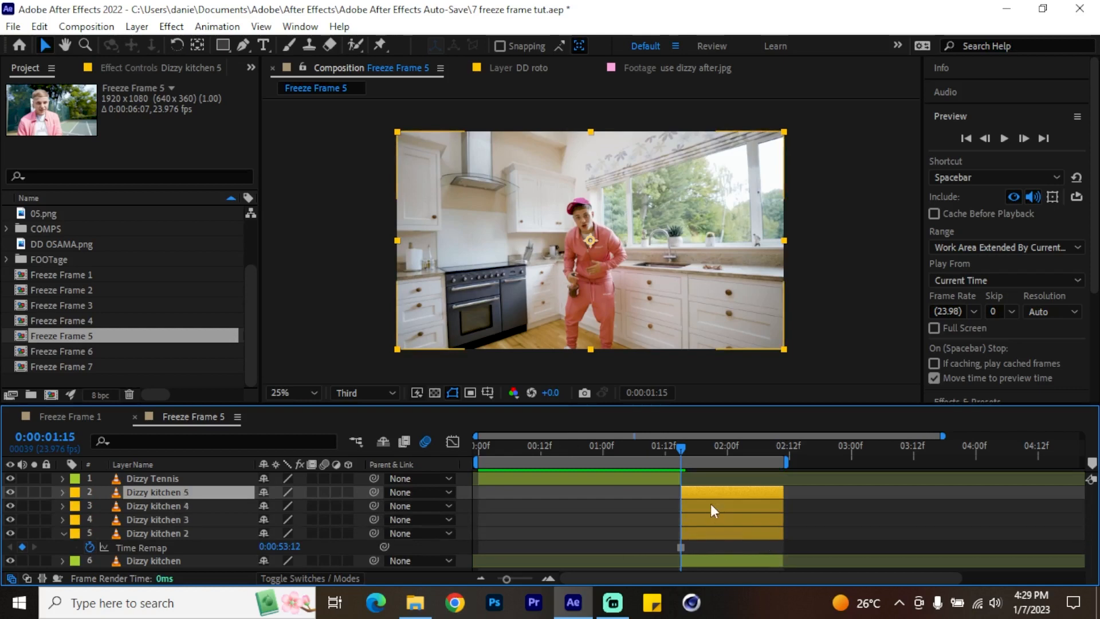
left_click(63, 533)
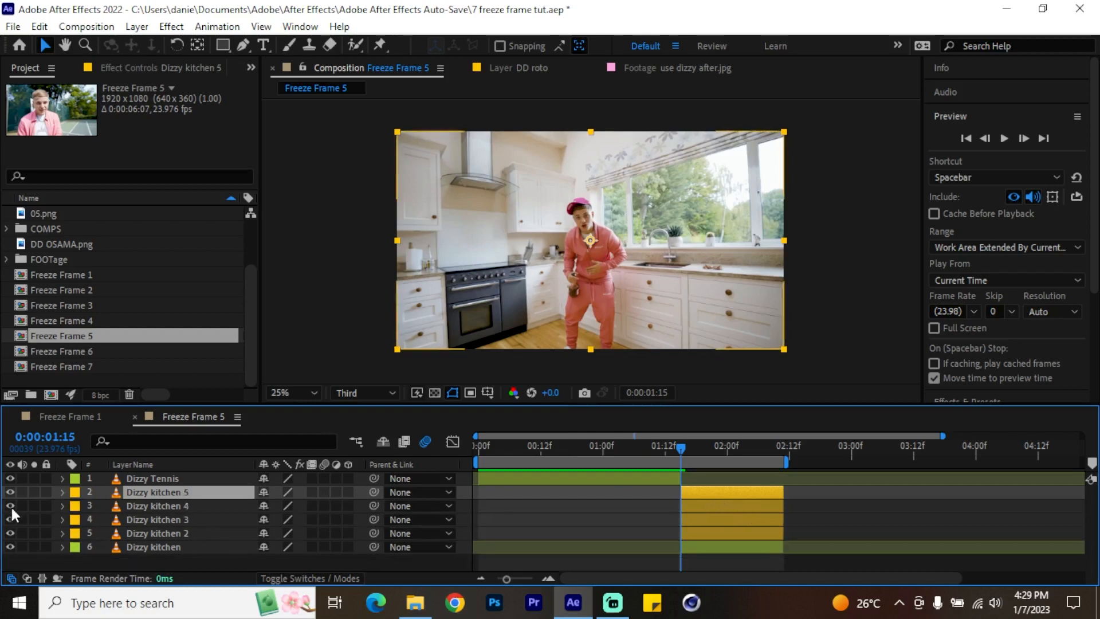
Step: Solo the Dizzy kitchen 5 layer and set the viewer resolution to Full for masking with the Pen tool
left_click(35, 491)
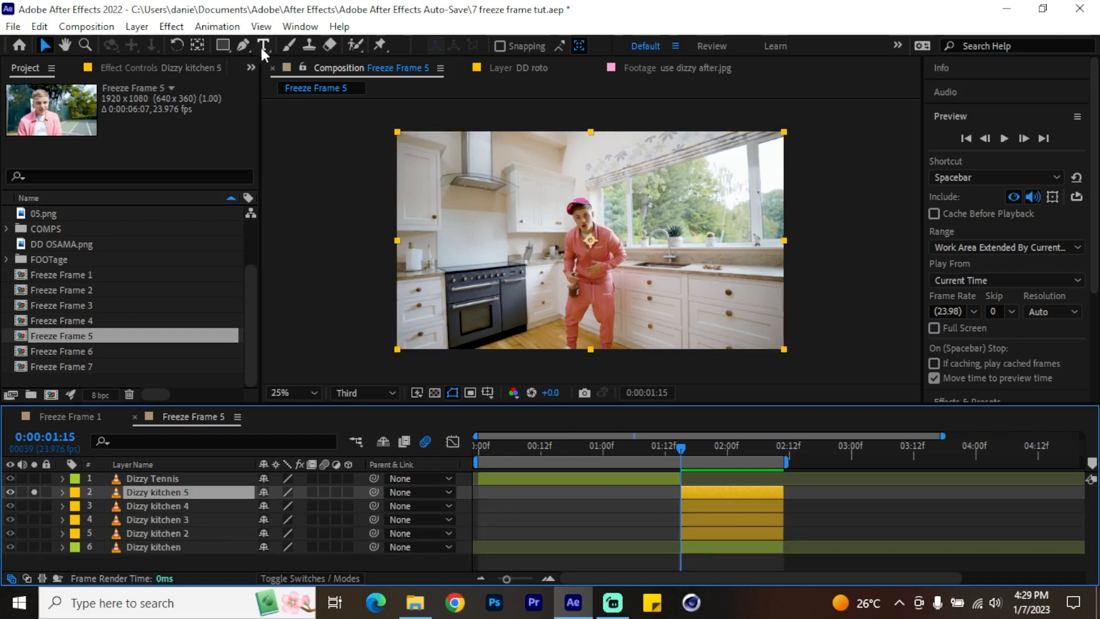
left_click(244, 45)
scroll(537, 266, "up", 4)
left_click(363, 394)
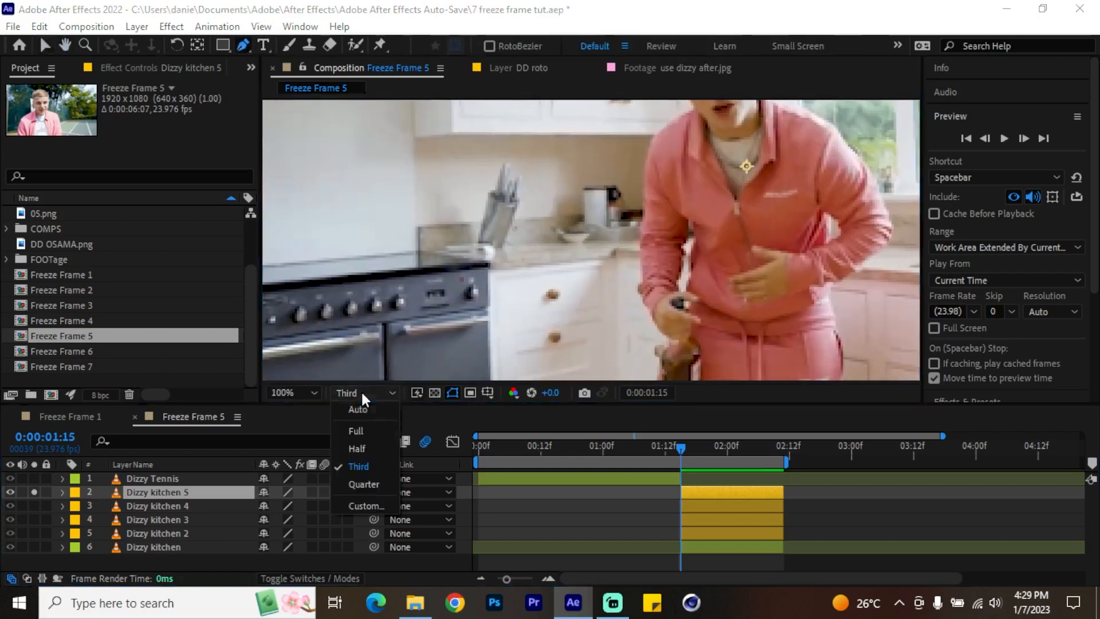
left_click(356, 431)
Step: Trace a Pen mask on Dizzy kitchen 5 along the cooker's top edge and down its right side to the floor
key("h")
left_click_drag(400, 316, 645, 229)
key("g")
left_click(358, 213)
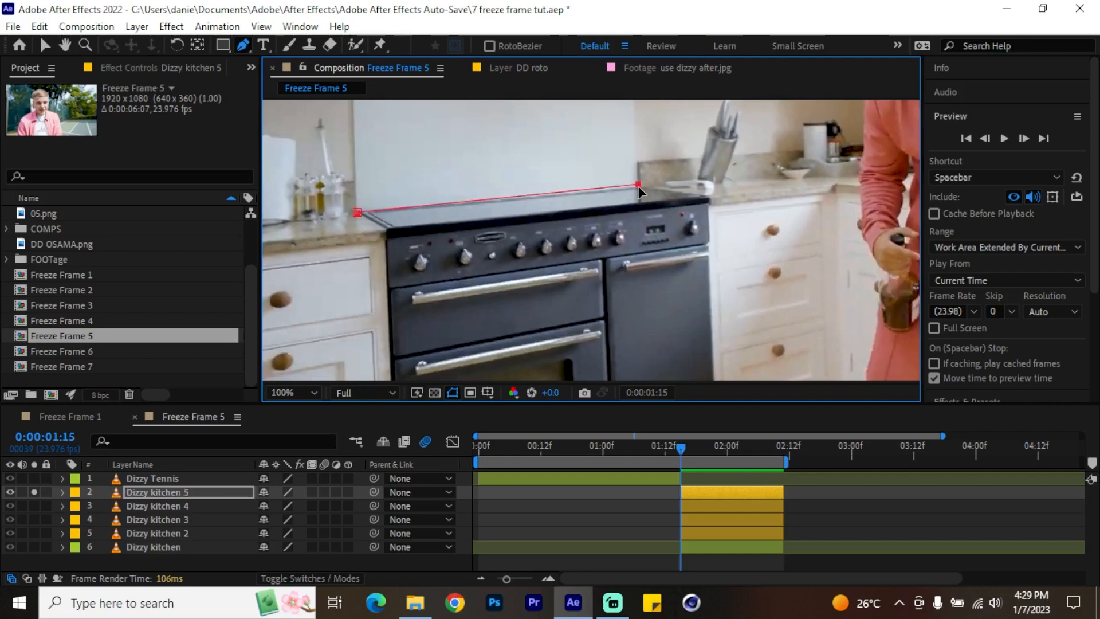
scroll(640, 187, "up", 1)
left_click(594, 240)
left_click(730, 260)
left_click_drag(739, 369, 746, 158)
left_click(693, 273)
left_click_drag(746, 297, 626, 132)
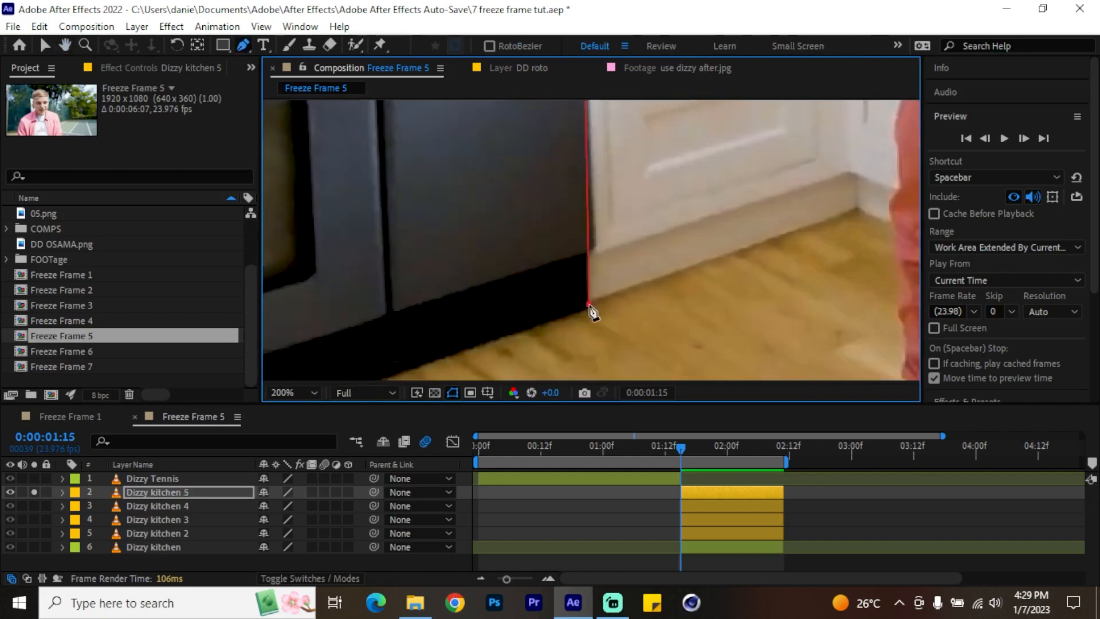
left_click(590, 268)
left_click(593, 309)
Step: Continue the mask under the cooker's base and up its left side, closing it at the starting point
left_click_drag(496, 325, 802, 150)
left_click_drag(397, 327, 588, 309)
left_click(588, 310)
left_click(494, 287)
left_click(499, 255)
scroll(544, 192, "down", 1)
left_click_drag(544, 192, 560, 300)
scroll(504, 178, "up", 1)
left_click(594, 260)
left_click(594, 231)
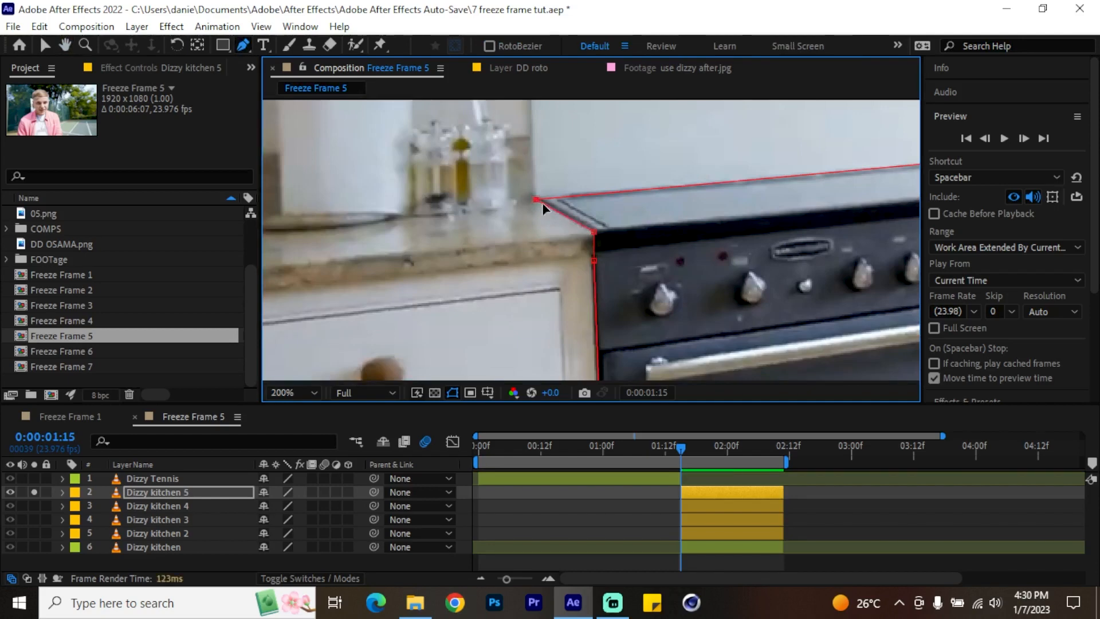
left_click(536, 200)
scroll(573, 229, "down", 1)
scroll(570, 375, "down", 1)
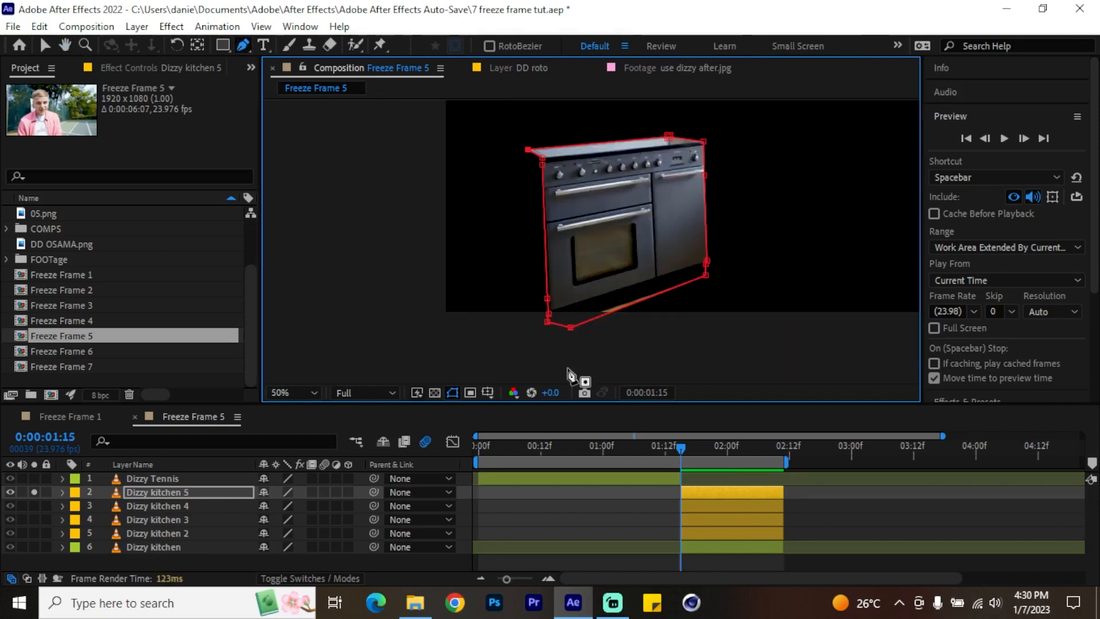
Step: Rename the masked Dizzy kitchen 5 layer to Cooker
left_click(184, 490)
key("Return")
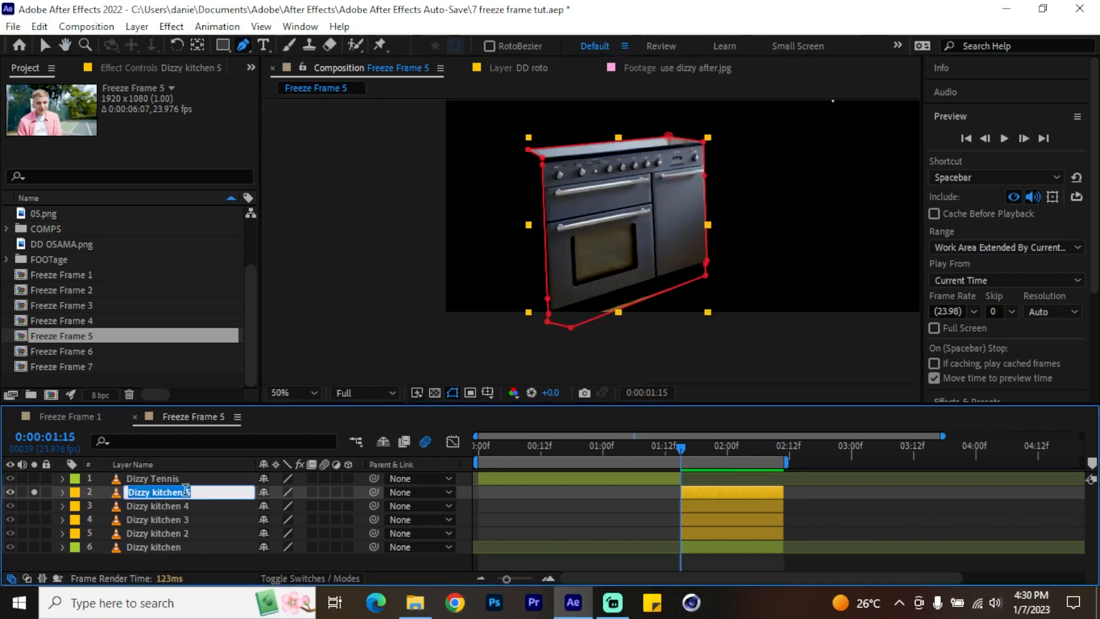
type("Cooker")
key("Return")
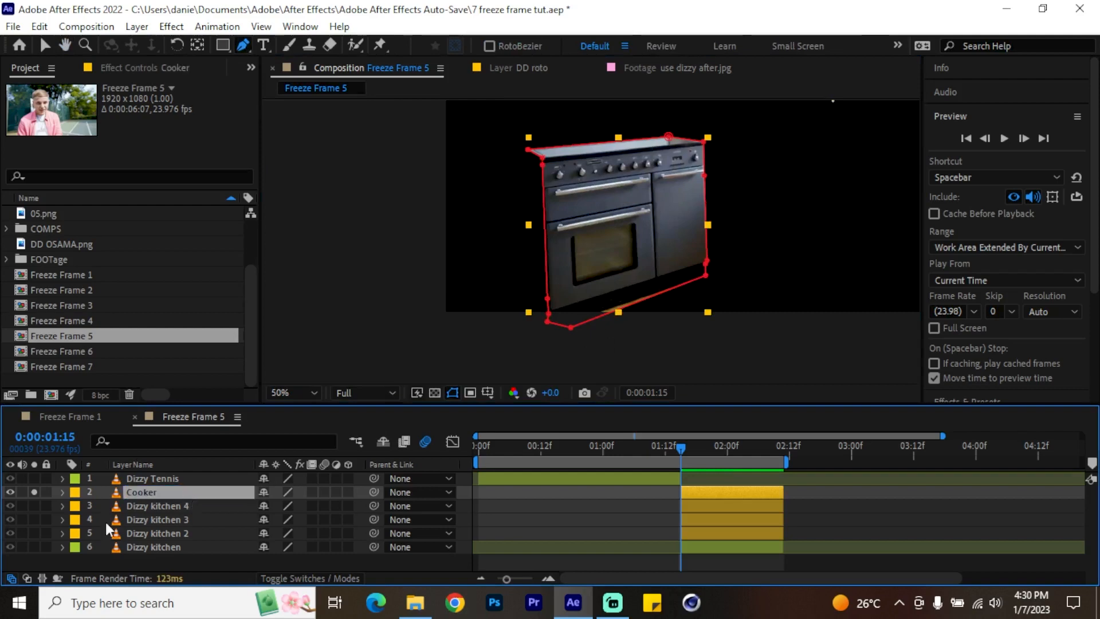
Step: Solo the Dizzy kitchen 4 layer instead of Cooker and select it for masking
left_click(34, 505)
left_click(32, 493)
left_click(174, 503)
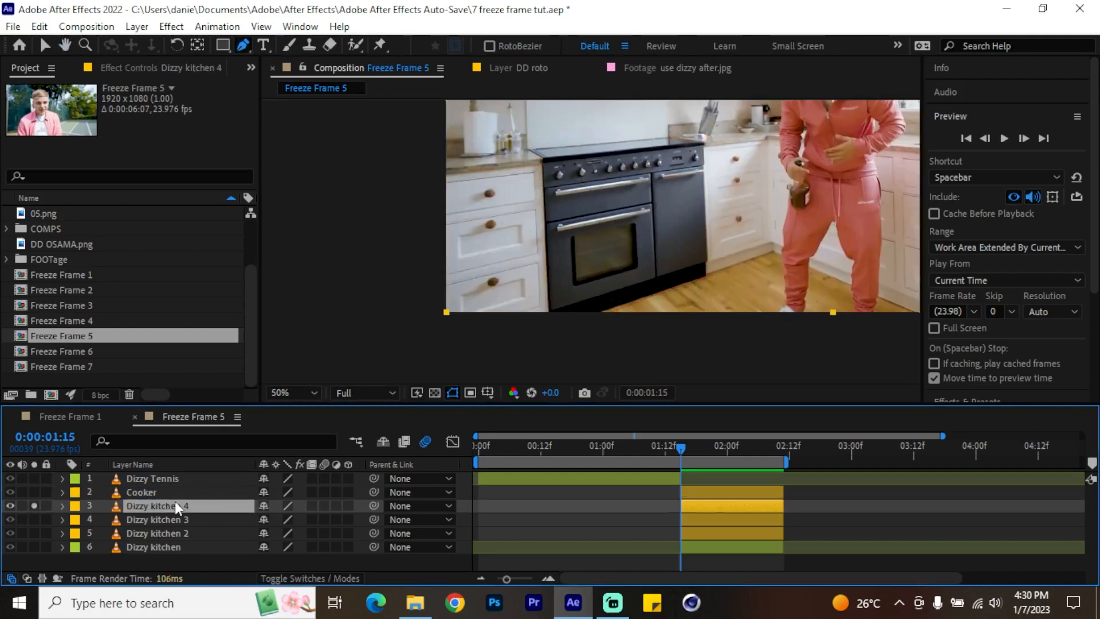
Step: Start a Pen mask on Dizzy kitchen 4 around the extractor hood's glass canopy, tracing its left end, underside and right end
left_click_drag(667, 181, 644, 300)
left_click_drag(602, 107, 611, 231)
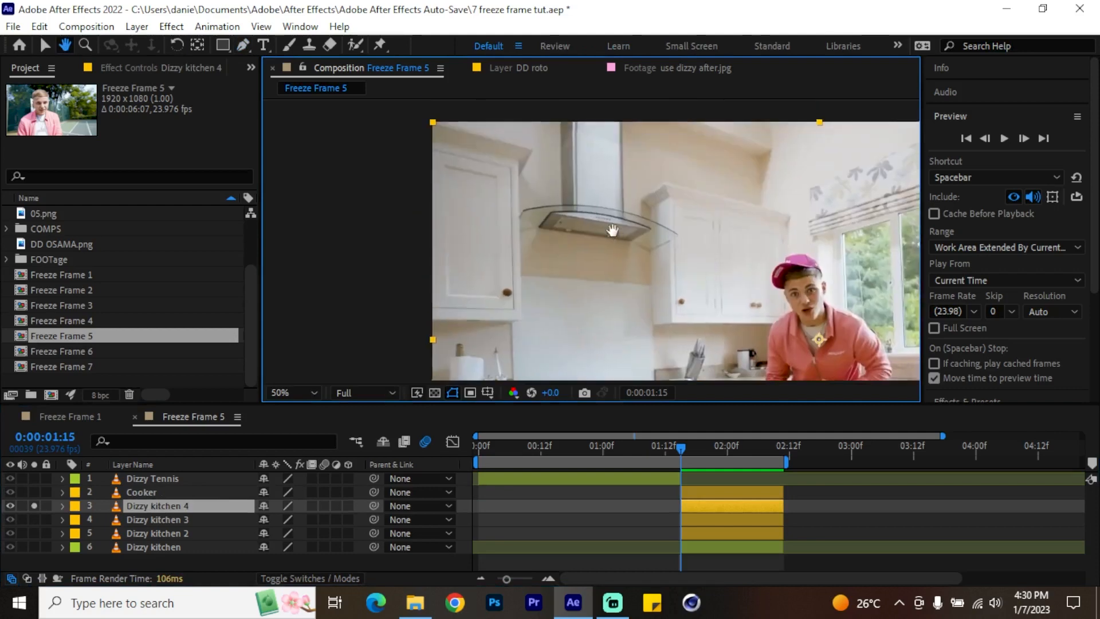
scroll(591, 152, "up", 1)
left_click(455, 180)
left_click(447, 193)
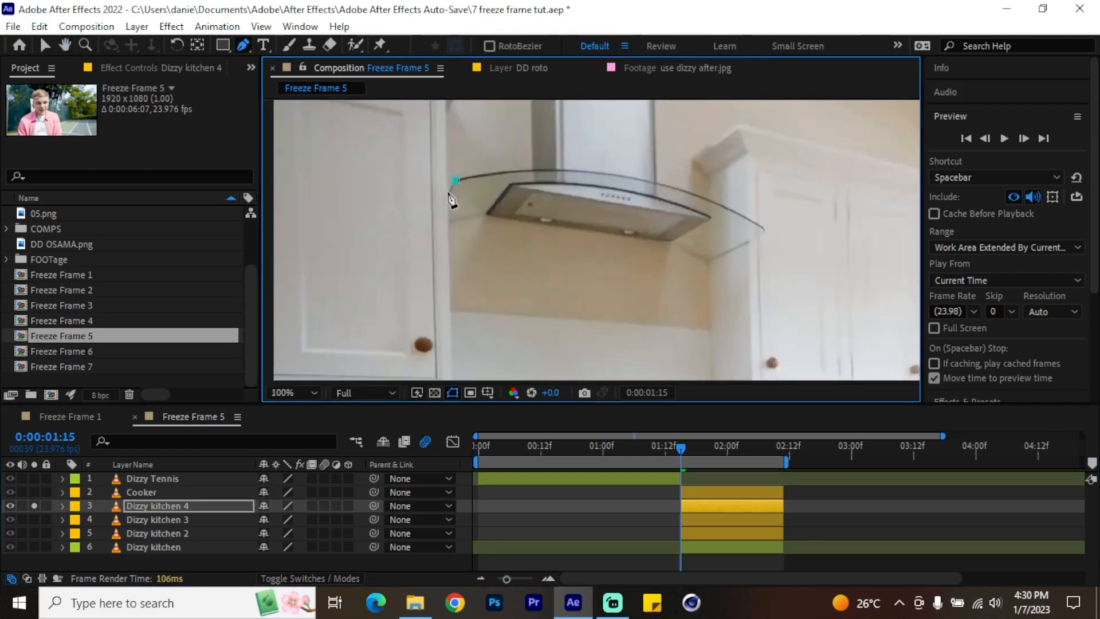
left_click(447, 222)
left_click(486, 213)
left_click(666, 244)
left_click(707, 261)
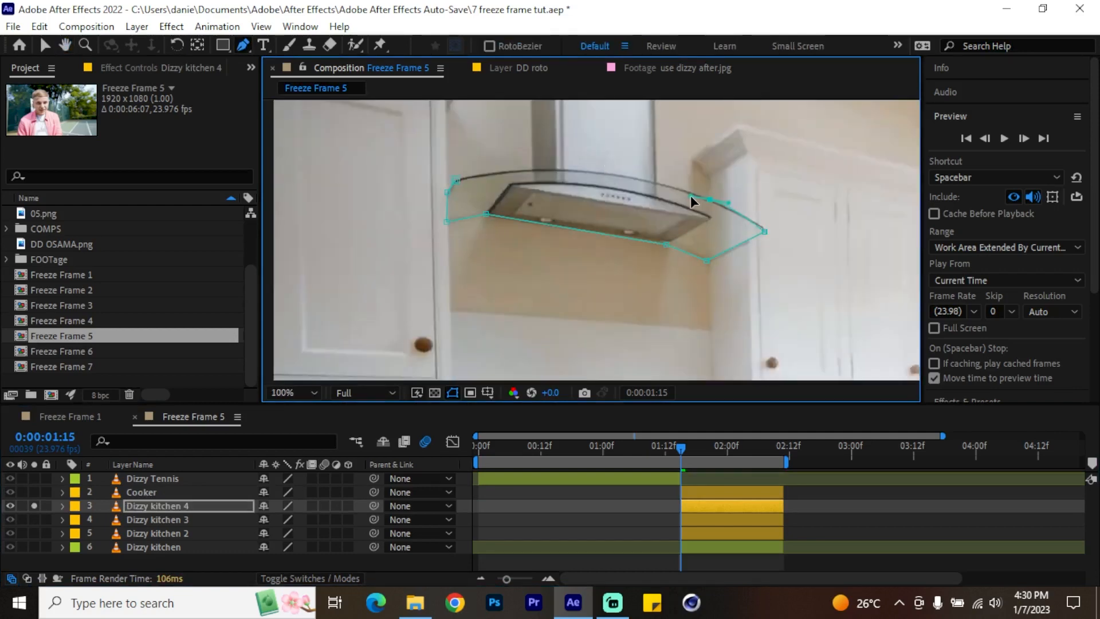
Step: Continue the mask around the extractor hood's chimney, extending it beyond the top edge of the footage
left_click(655, 183)
left_click_drag(665, 192, 656, 378)
left_click(646, 171)
left_click(519, 151)
left_click(520, 199)
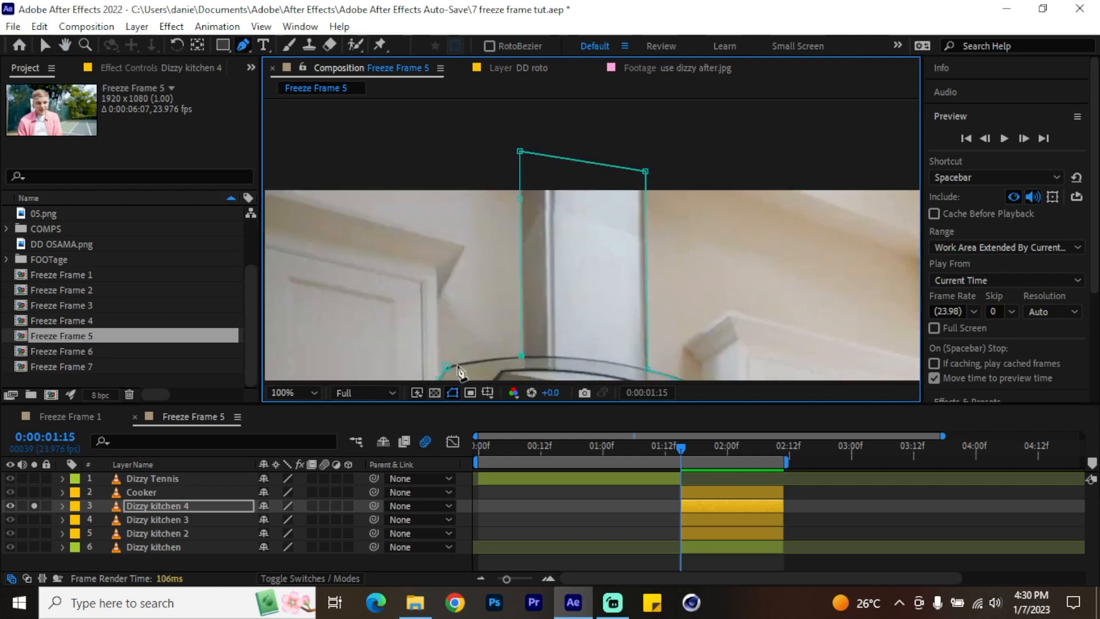
Step: Close the mask around the extractor hood and rename the Dizzy kitchen 4 layer to "cooker vent"
left_click(448, 366)
scroll(539, 314, "down", 1)
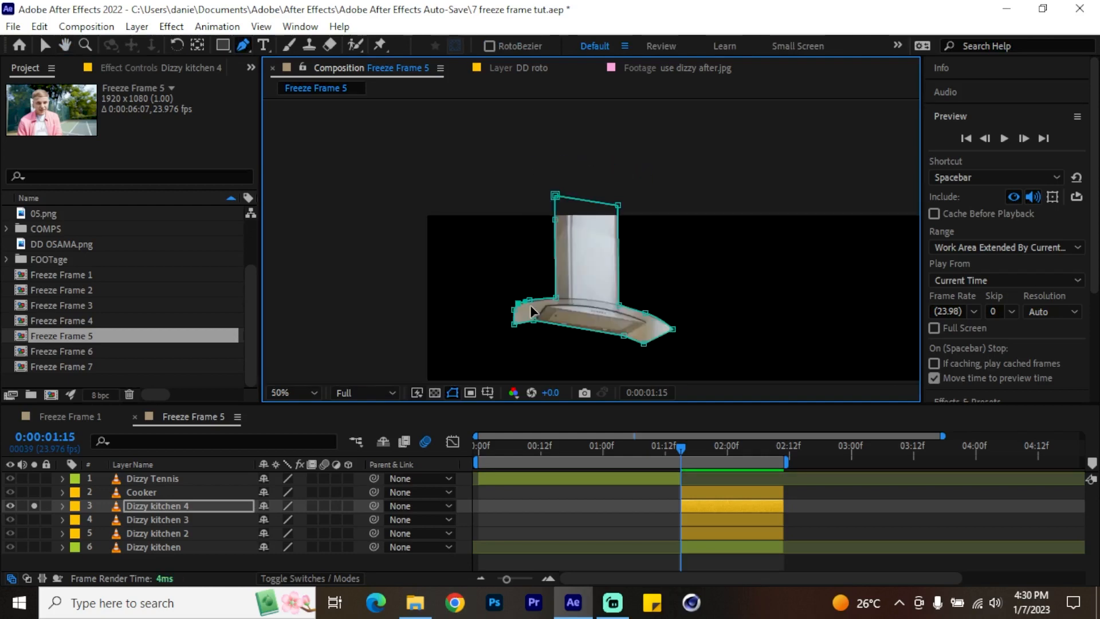
left_click_drag(600, 313, 588, 278)
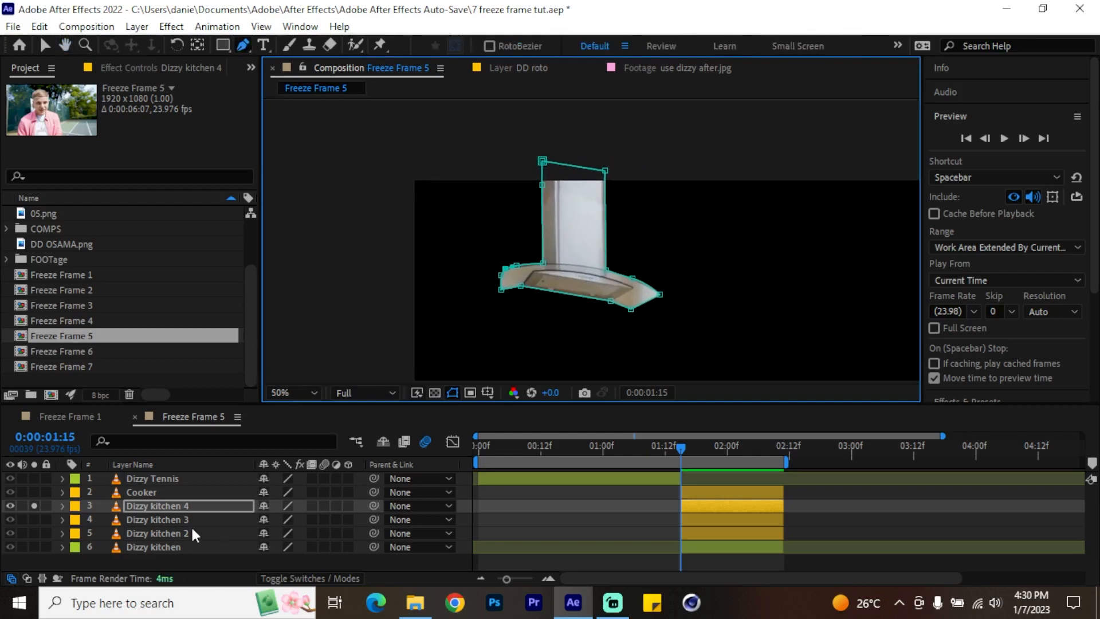
left_click(150, 505)
key("Return")
type("cooker vent")
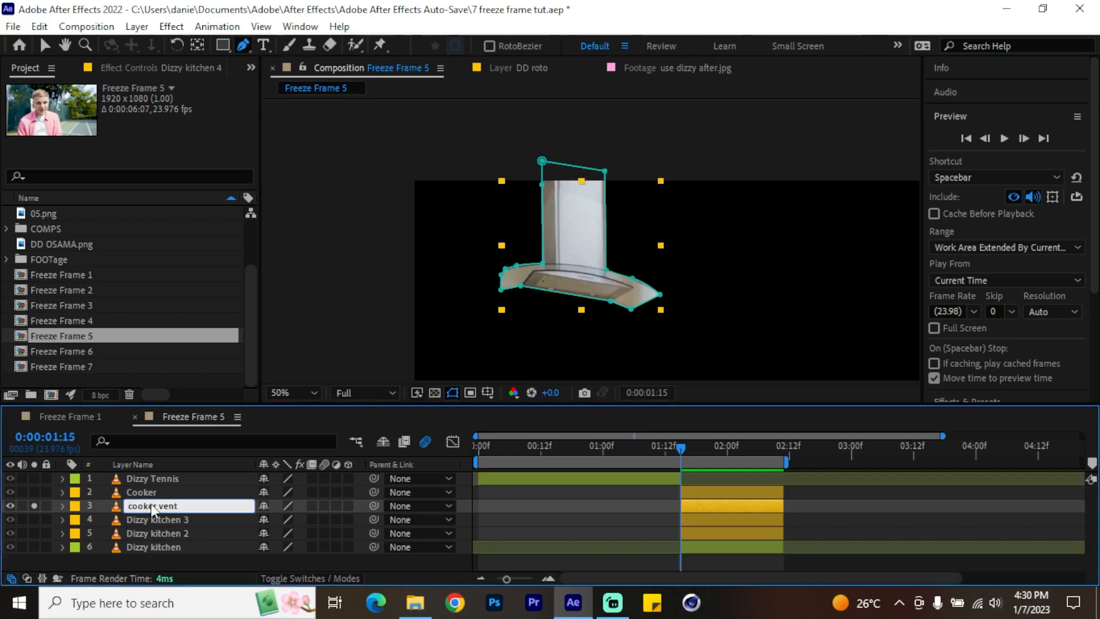
key("Return")
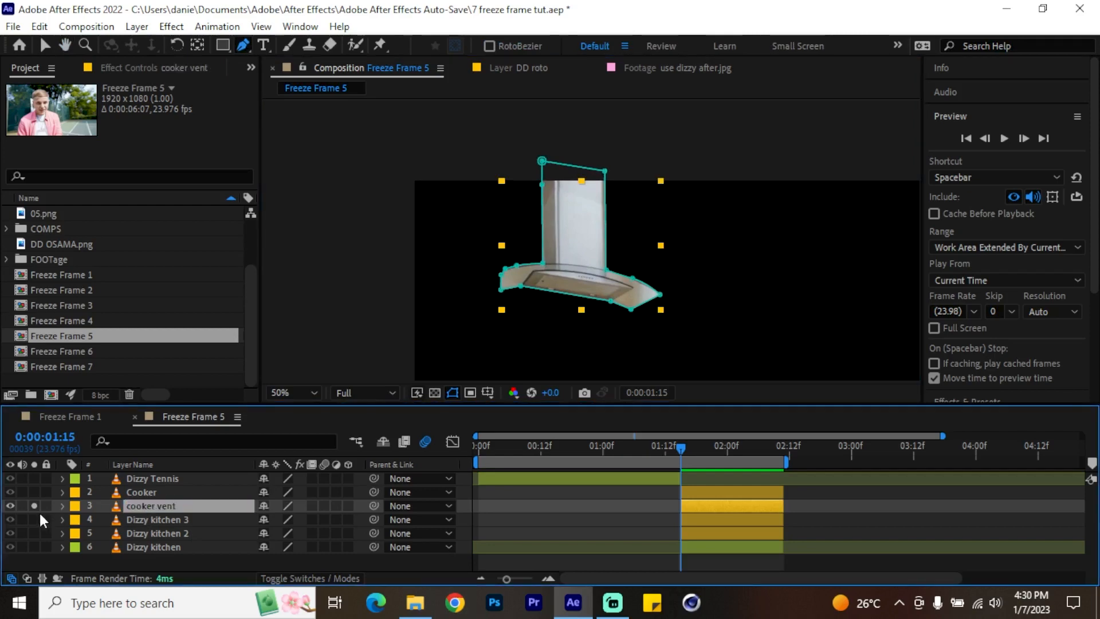
Step: Solo the Dizzy kitchen 3 layer in place of the cooker vent layer and select it
left_click(34, 518)
left_click(34, 507)
left_click(155, 521)
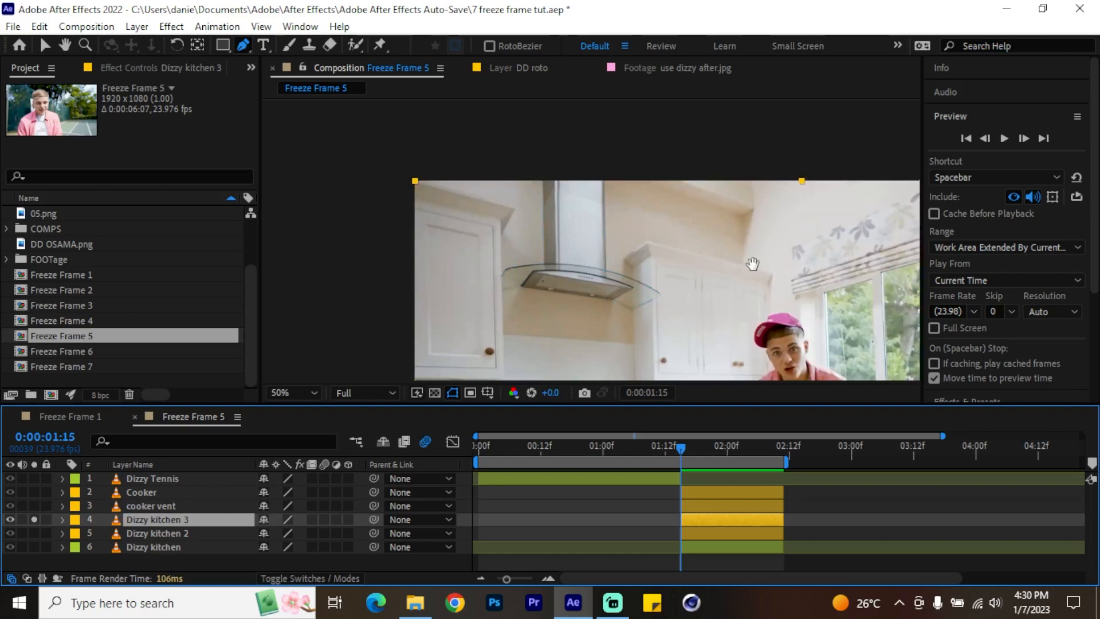
Step: Draw a closed four-corner Pen mask around the kitchen window on the Dizzy kitchen 3 layer
left_click_drag(753, 264, 527, 190)
left_click_drag(697, 244, 415, 272)
left_click_drag(592, 216, 581, 238)
left_click(596, 179)
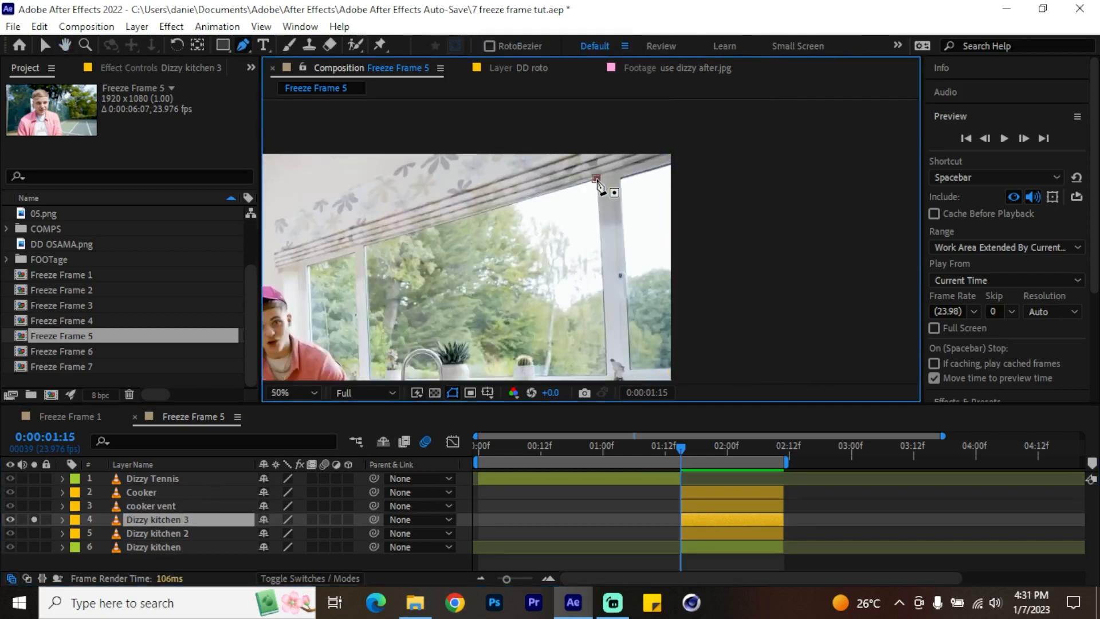
scroll(606, 375, "up", 1)
left_click(597, 280)
left_click_drag(605, 375, 916, 284)
left_click(469, 287)
left_click_drag(511, 223, 504, 378)
left_click(453, 181)
left_click(720, 158)
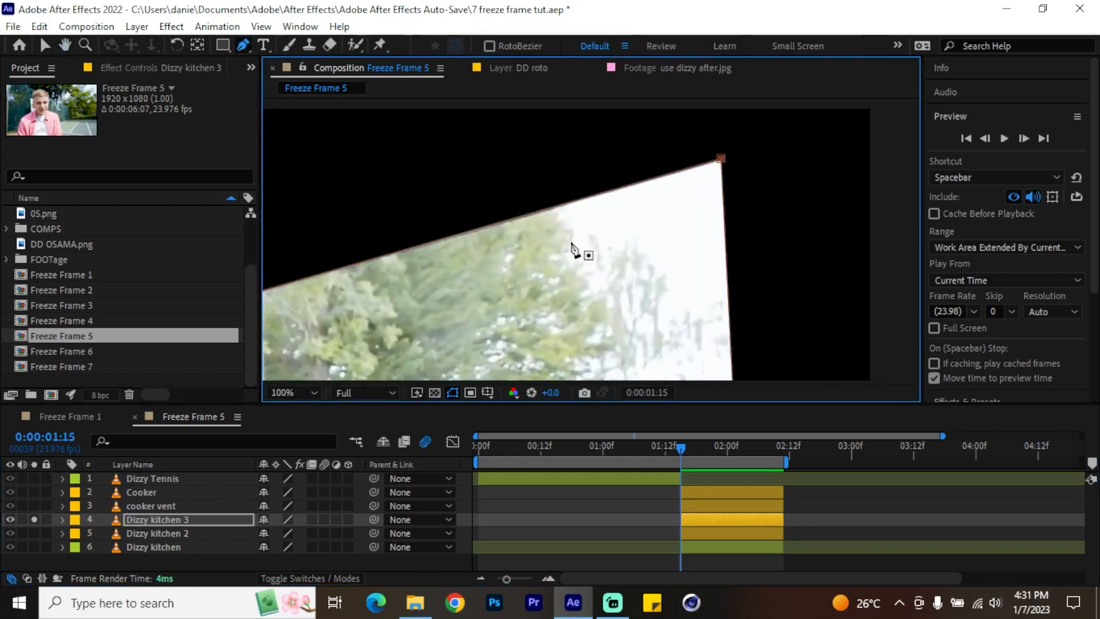
scroll(572, 247, "down", 4)
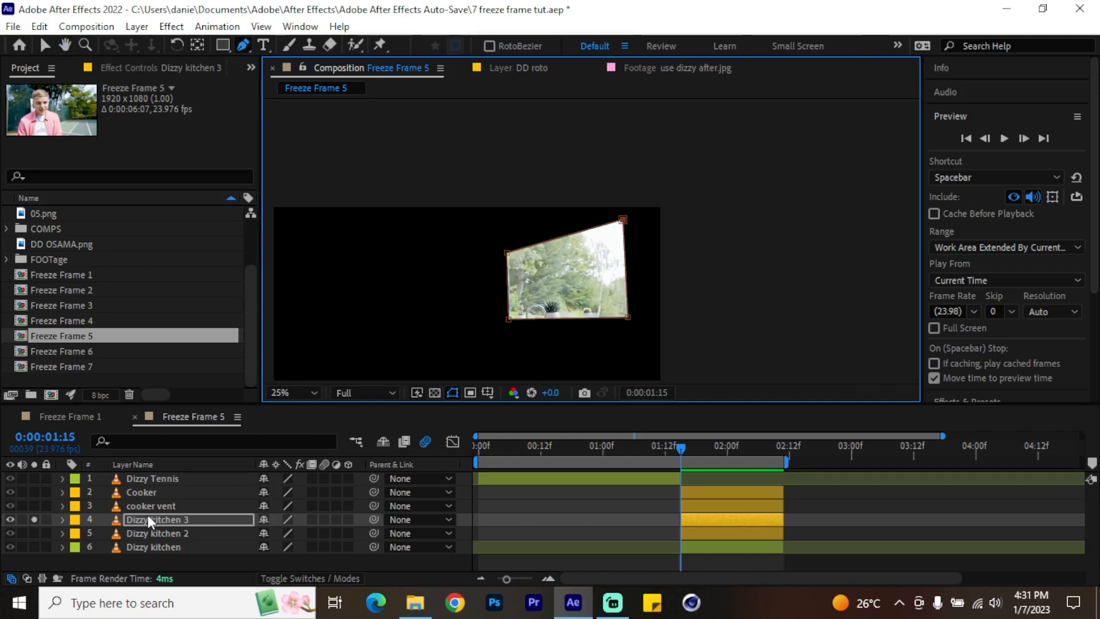
Step: Solo the Dizzy kitchen 2 layer and trace a Pen mask from the man's crotch down his inner leg toward the ankle
left_click(34, 533, "alt")
left_click(165, 532)
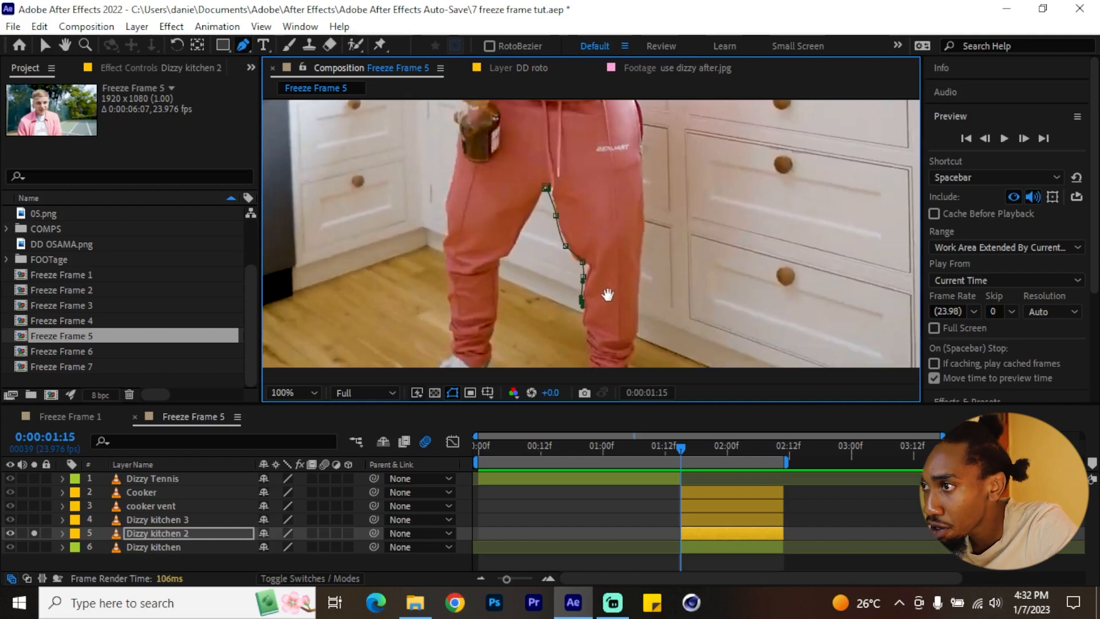
left_click_drag(607, 294, 602, 266)
left_click(581, 291)
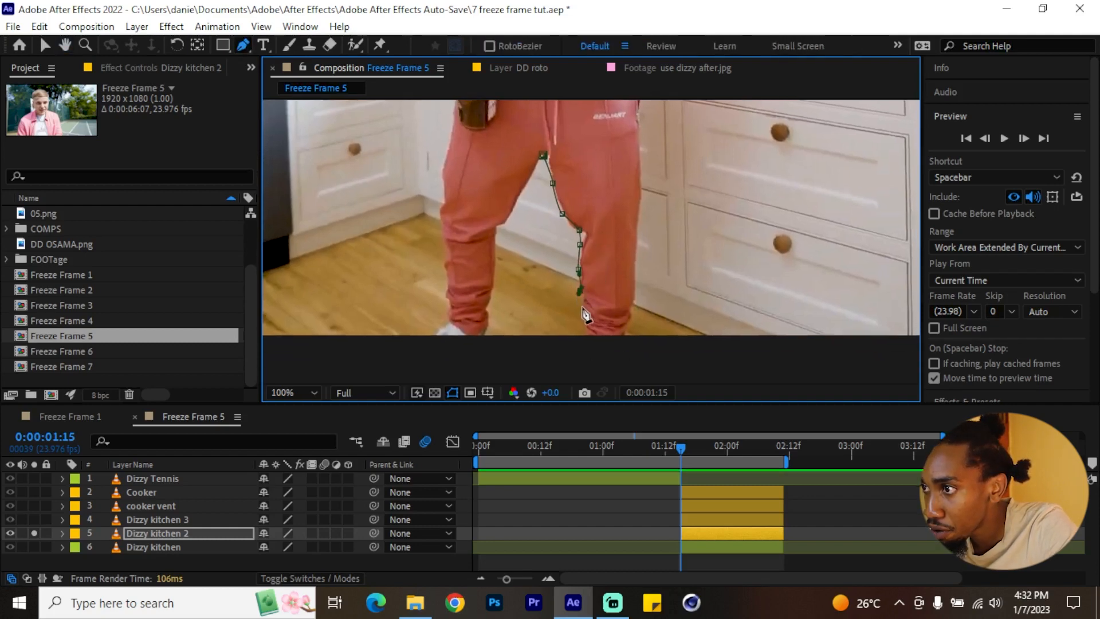
scroll(584, 307, "up", 1)
left_click(572, 310)
left_click(560, 290)
Step: Continue the mask outline along the man's shoulder and neck and over the back and crown of his cap
left_click_drag(601, 115, 626, 166)
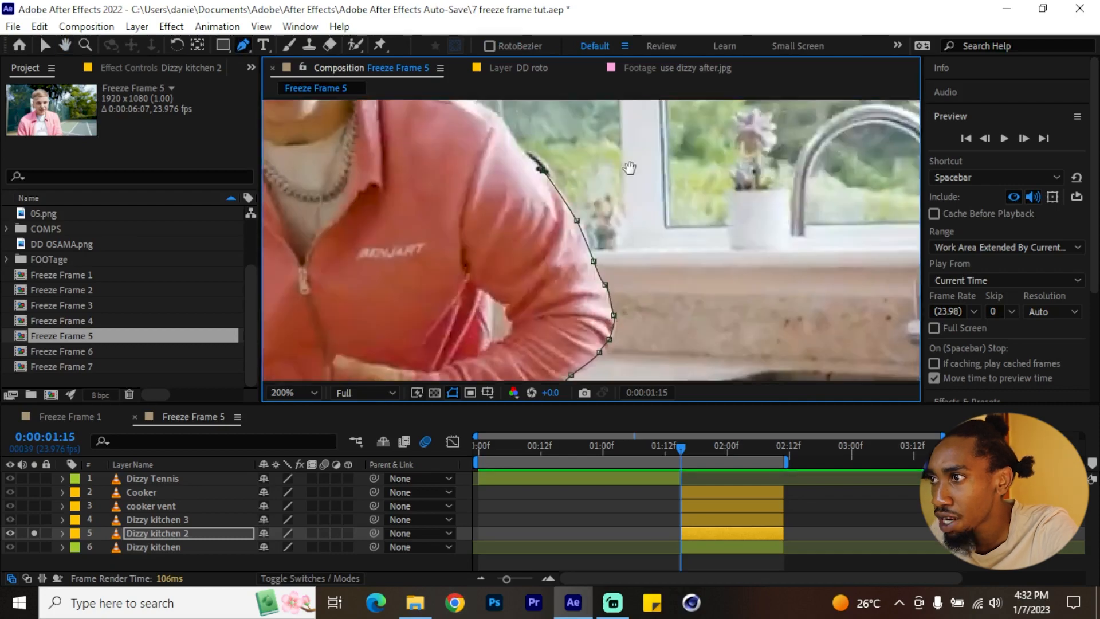
scroll(579, 172, "up", 1)
left_click(537, 190)
left_click(539, 145)
scroll(538, 172, "down", 1)
left_click(625, 290)
left_click(603, 269)
left_click(577, 251)
left_click(536, 251)
left_click(499, 261)
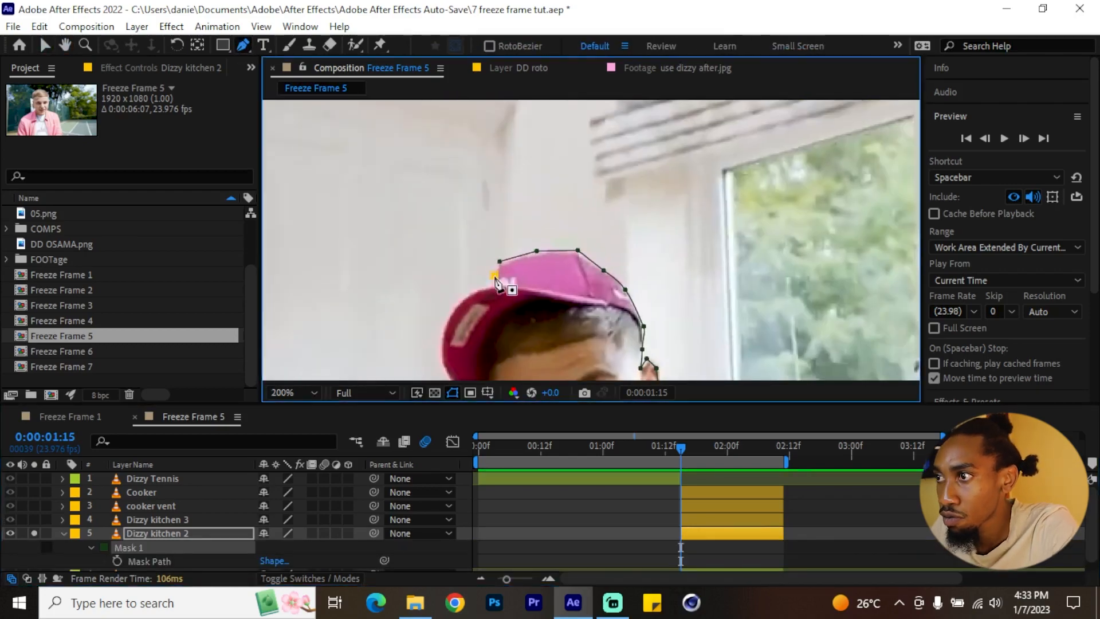
Step: Continue the mask from the front of the cap down past the hand and bottle and along the other leg's outer edge to the foot
left_click_drag(500, 261, 462, 269)
left_click_drag(526, 302, 567, 182)
left_click_drag(538, 352, 512, 132)
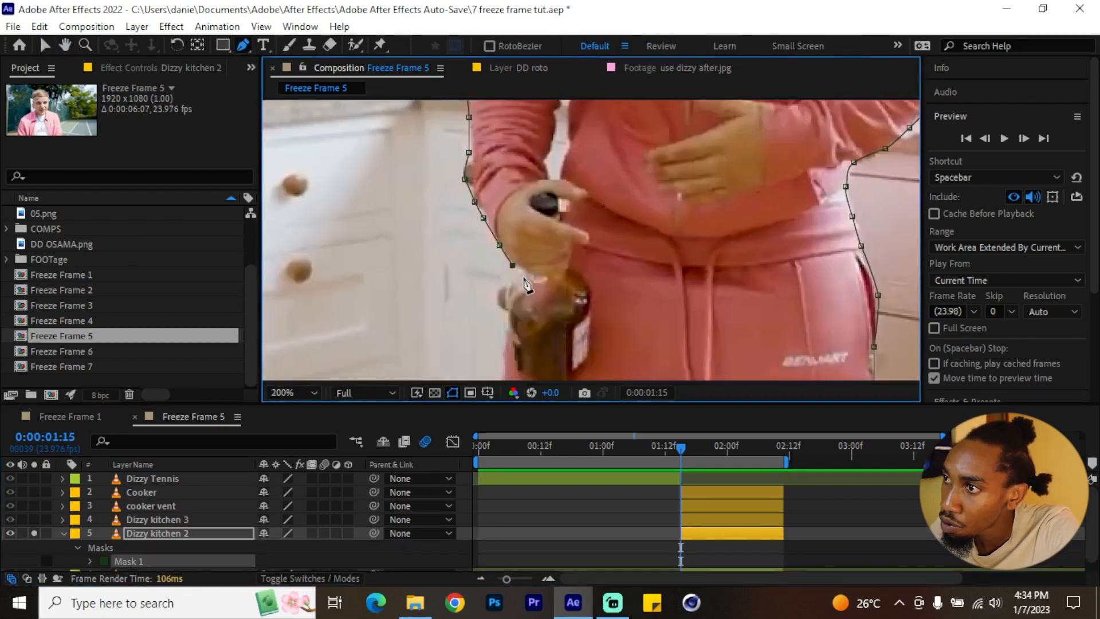
left_click_drag(504, 361, 496, 174)
left_click(484, 217)
left_click(458, 322)
left_click(560, 335)
Step: Trace the mask back up the inner leg and close it at the crotch
left_click_drag(586, 116, 545, 283)
left_click(538, 253)
left_click(577, 205)
left_click(635, 111)
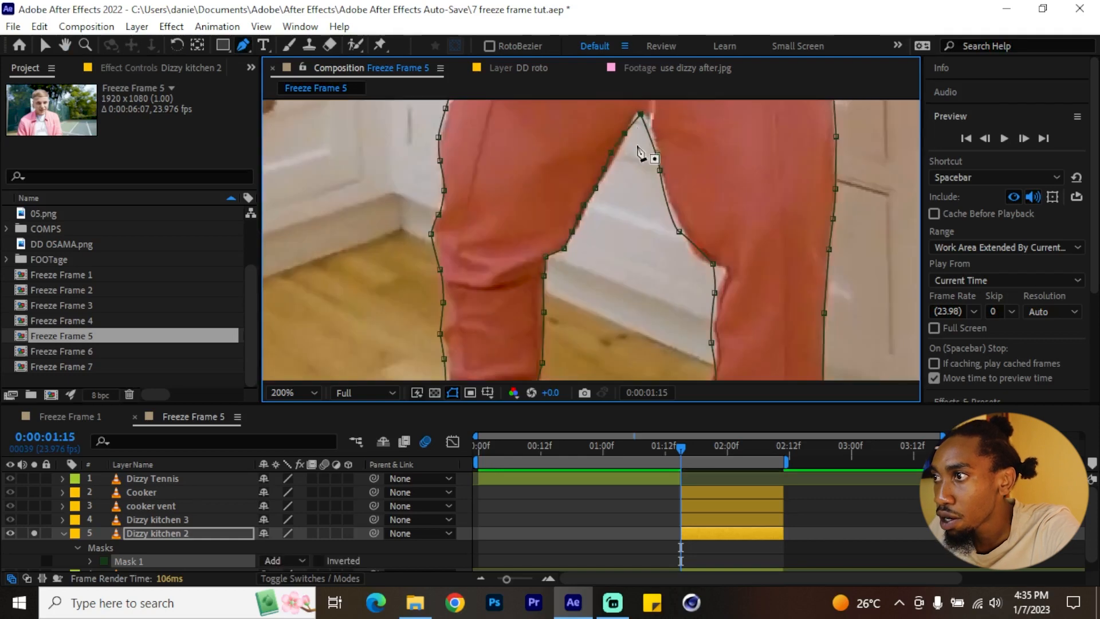
scroll(645, 157, "down", 1)
scroll(642, 217, "down", 1)
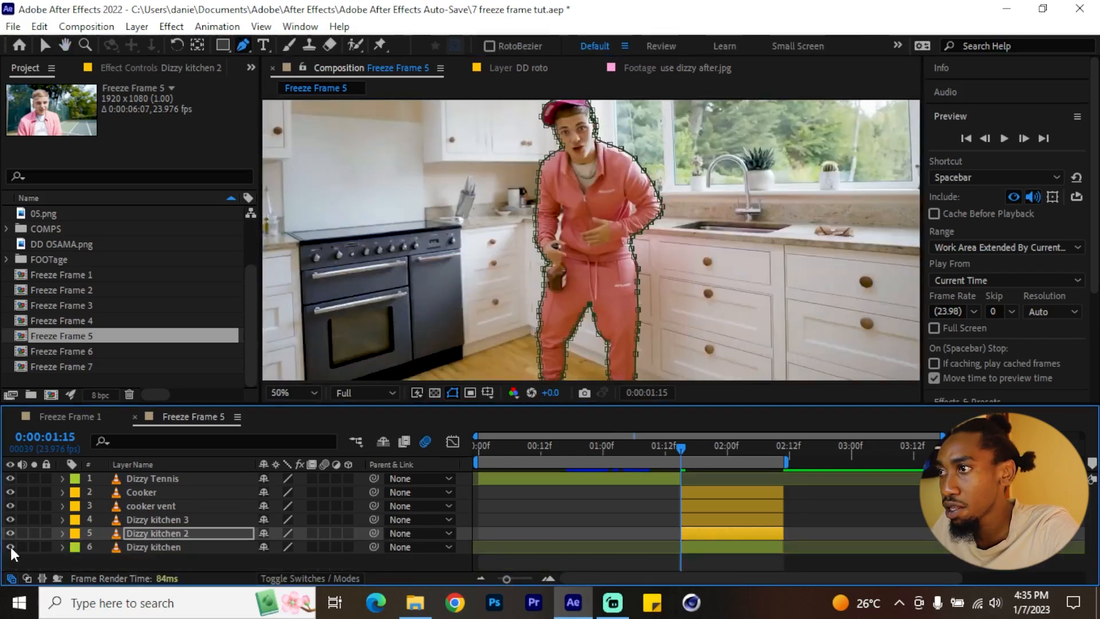
Step: Hide the original Dizzy kitchen layer so that only the masked cutouts show
left_click(11, 546)
key("v")
scroll(691, 256, "down", 4)
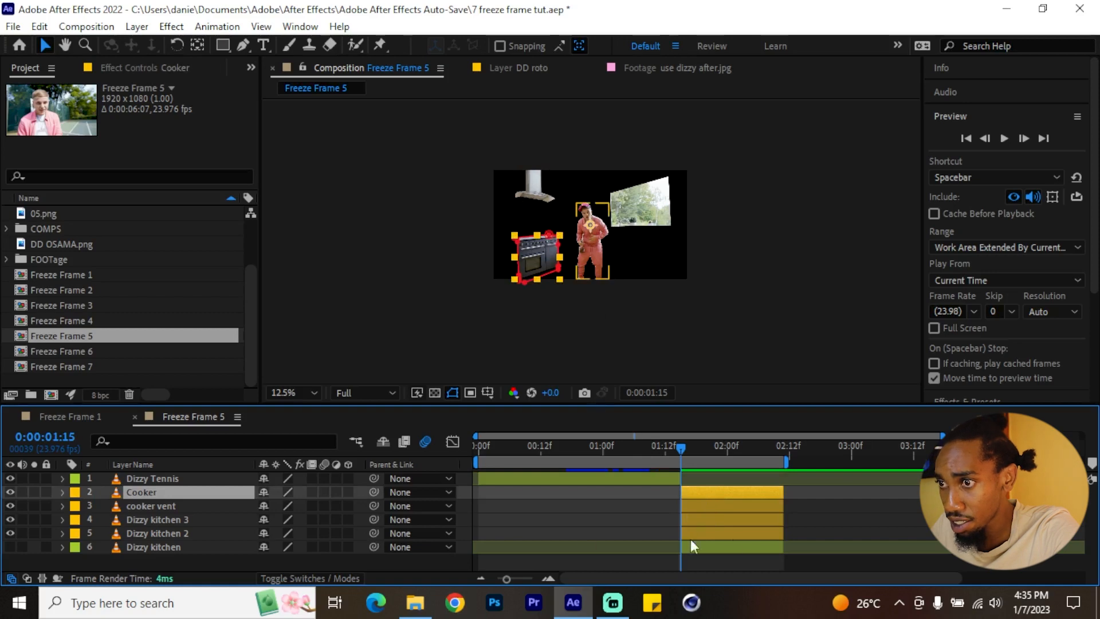
Step: Move the four cutout layers above Dizzy Tennis and shift them earlier in time to end at 0:00:01:15
left_click(729, 533, "shift")
left_click_drag(188, 490, 189, 474)
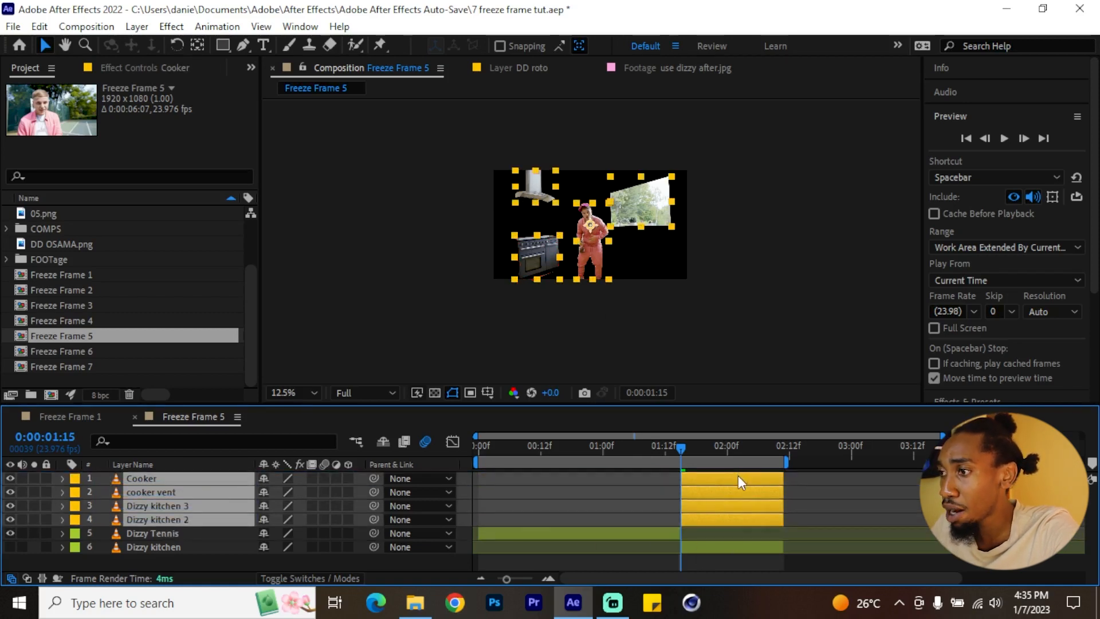
left_click_drag(737, 476, 637, 470)
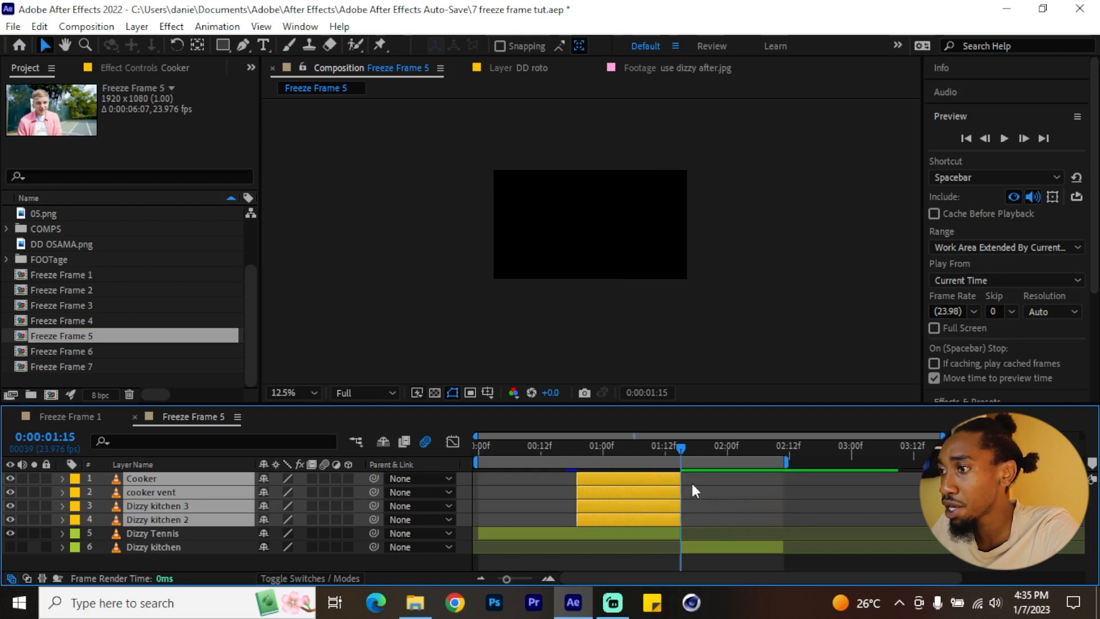
left_click(706, 551)
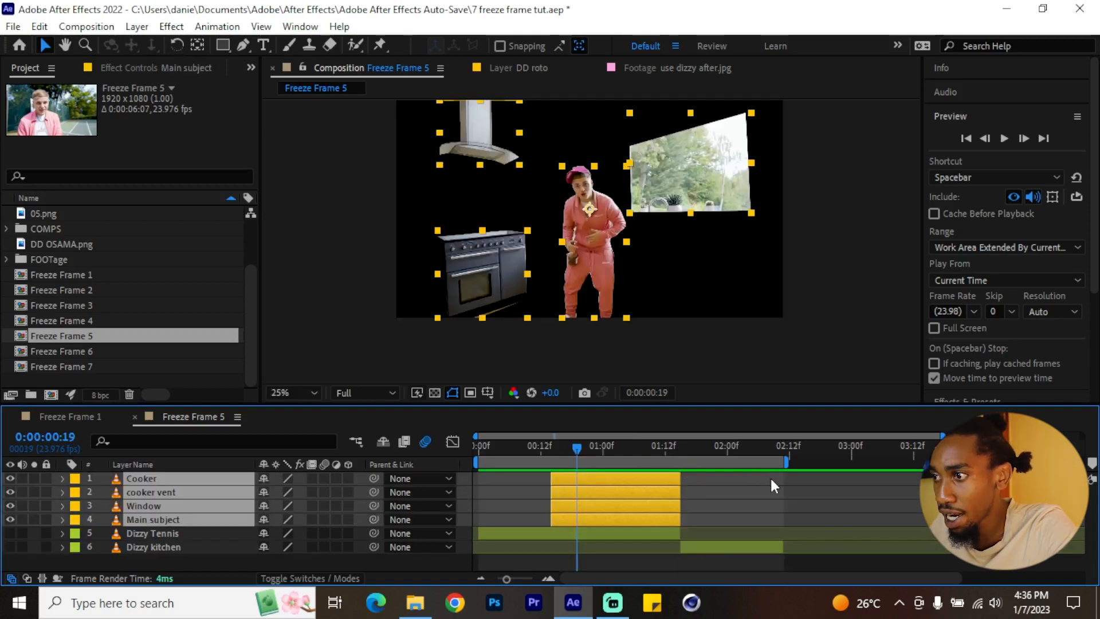
Step: Select the Cooker, cooker vent, Window and Main subject layers and reveal their Position, Rotation and Scale properties
left_click(770, 476)
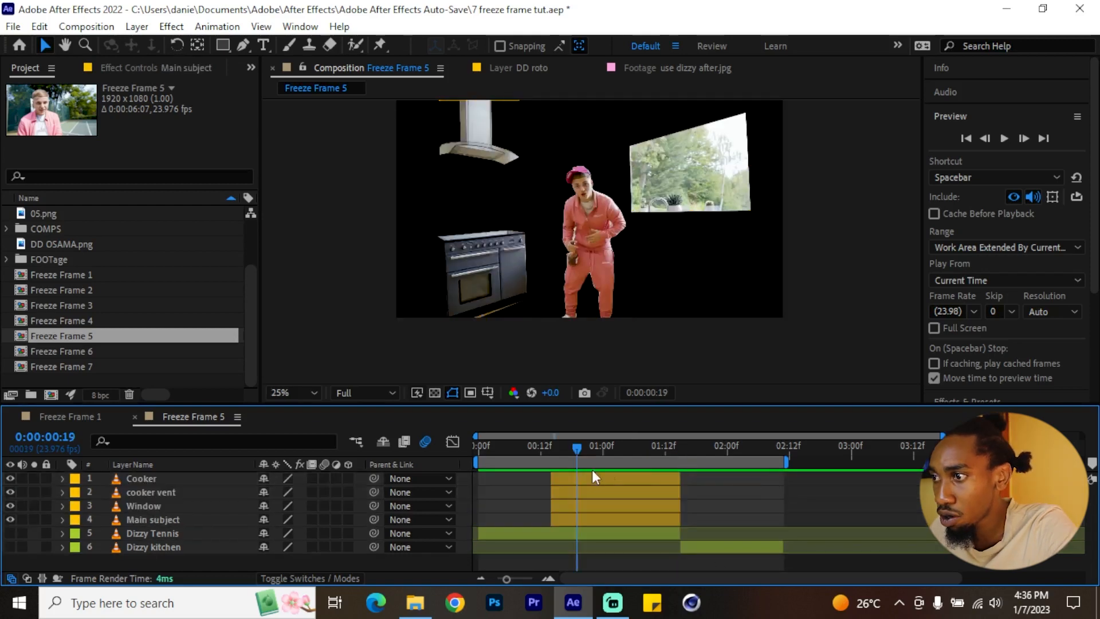
left_click(597, 475)
left_click(603, 520, "shift")
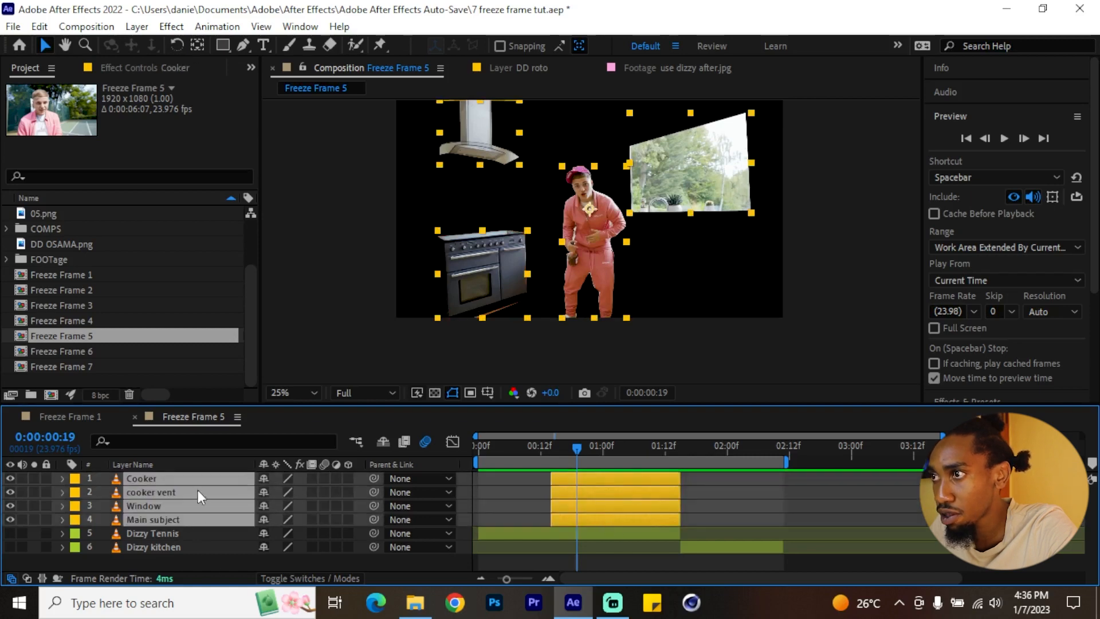
key("p")
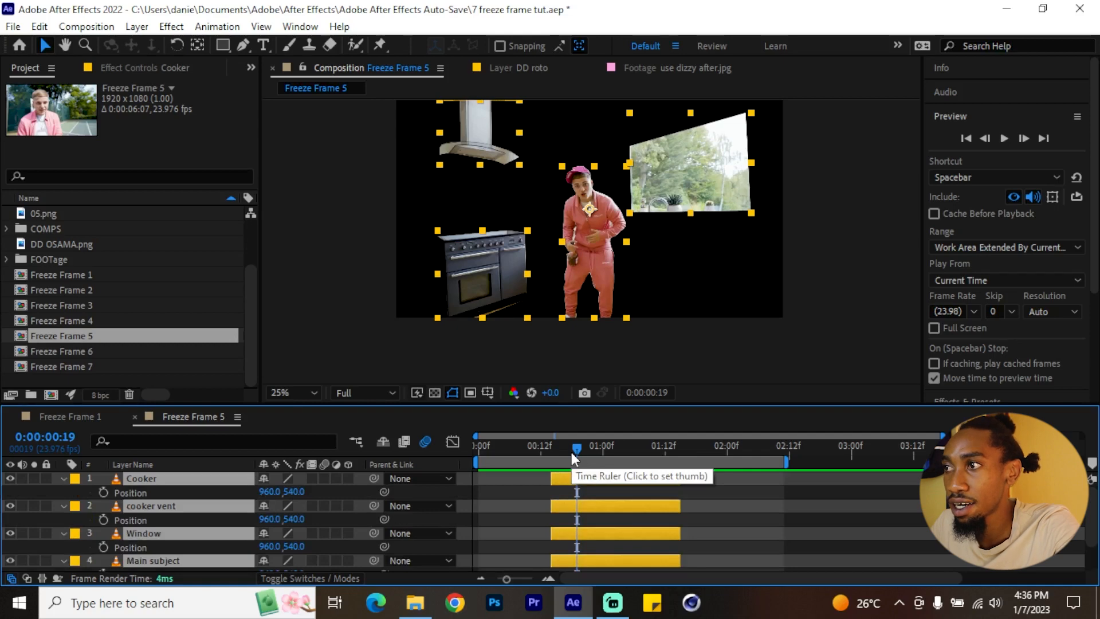
key("shift+r")
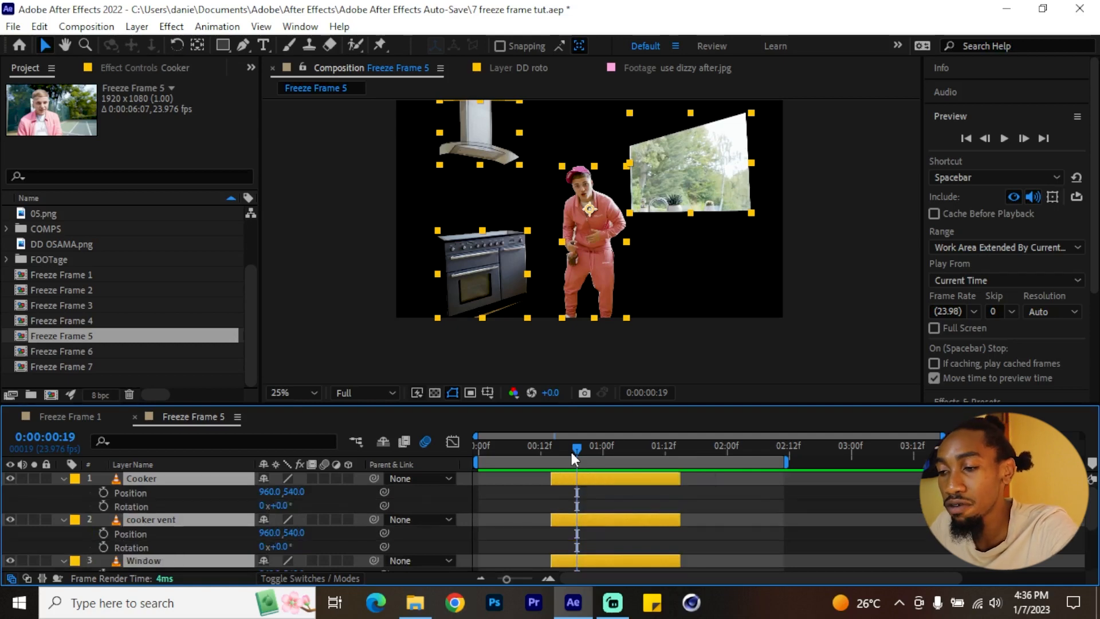
key("shift+s")
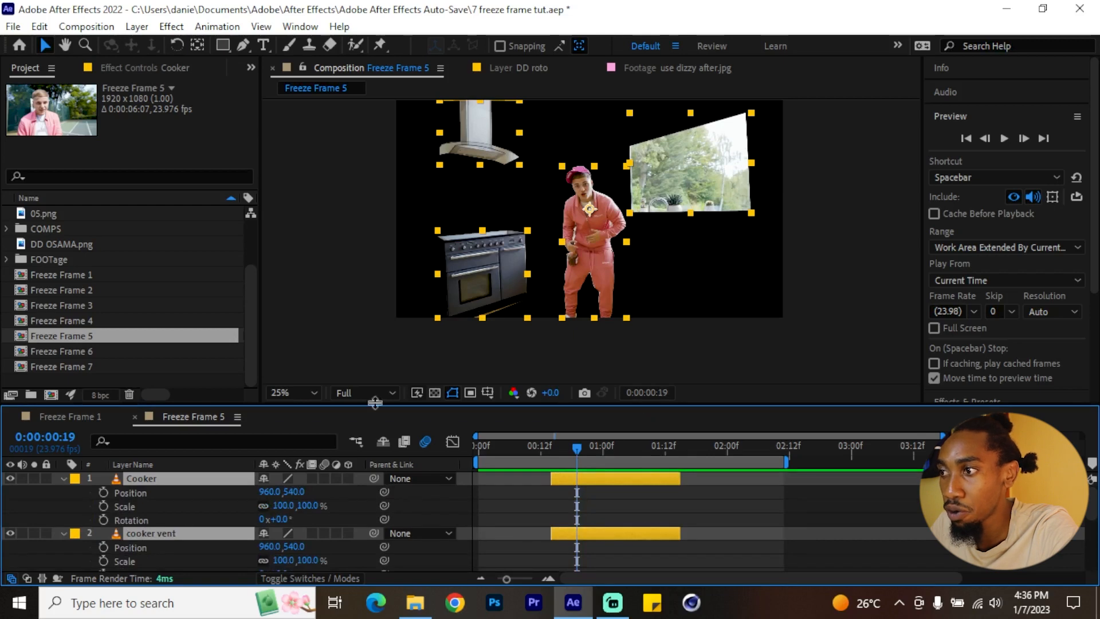
Step: Add Position, Scale and Rotation keyframes to the Cooker layer and move them to the end of its clip
left_click(103, 493)
left_click(103, 506)
left_click(103, 520)
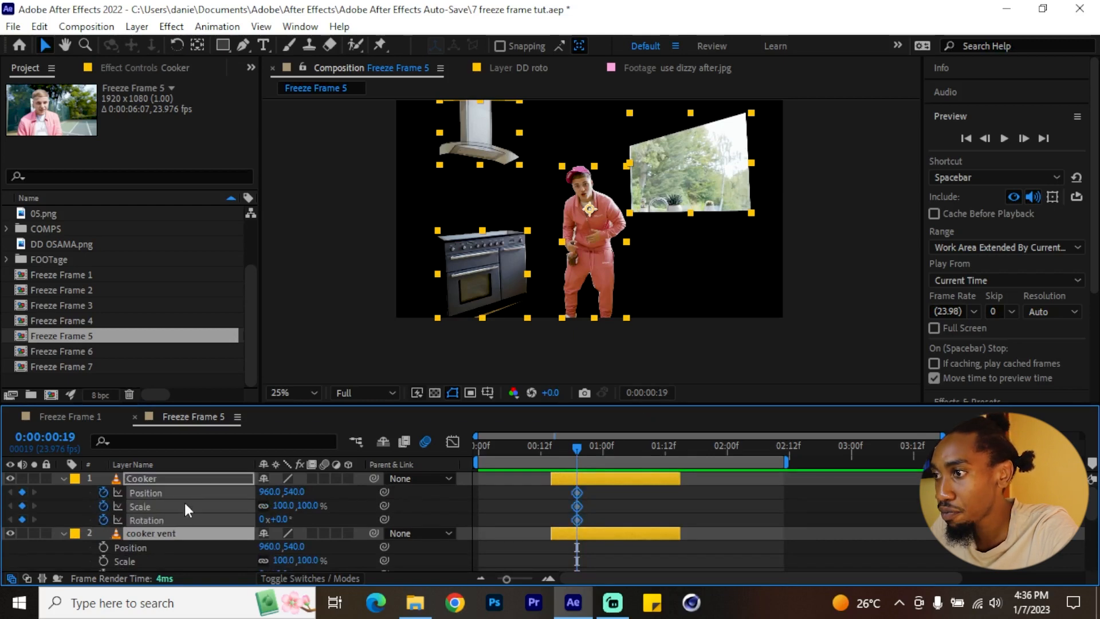
left_click_drag(576, 494, 675, 493)
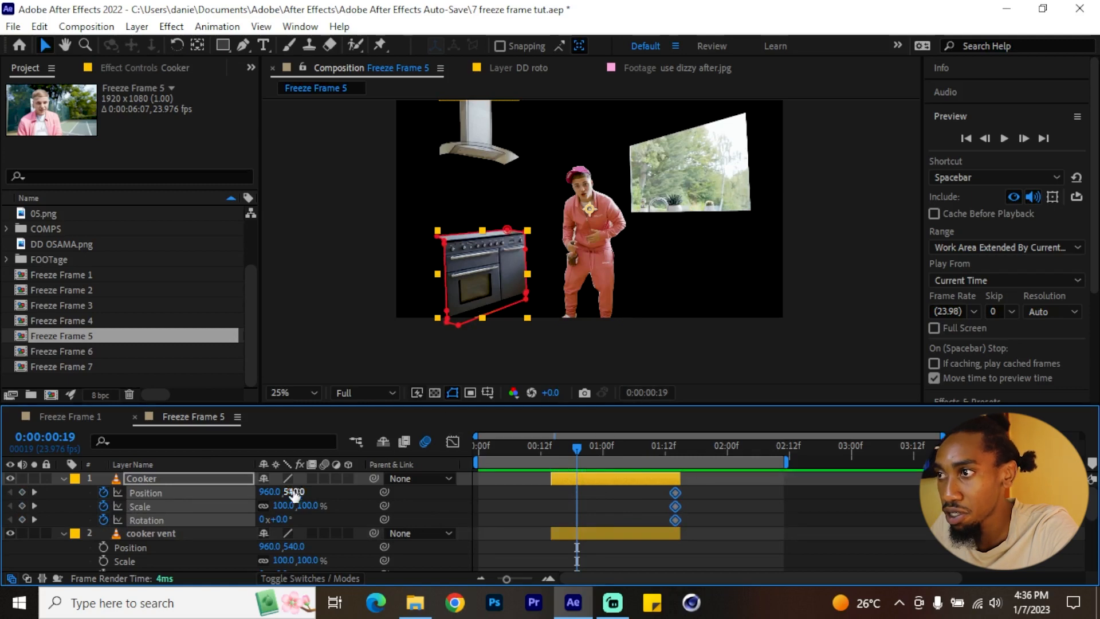
left_click_drag(282, 520, 247, 520)
key("ctrl+z")
left_click(175, 532)
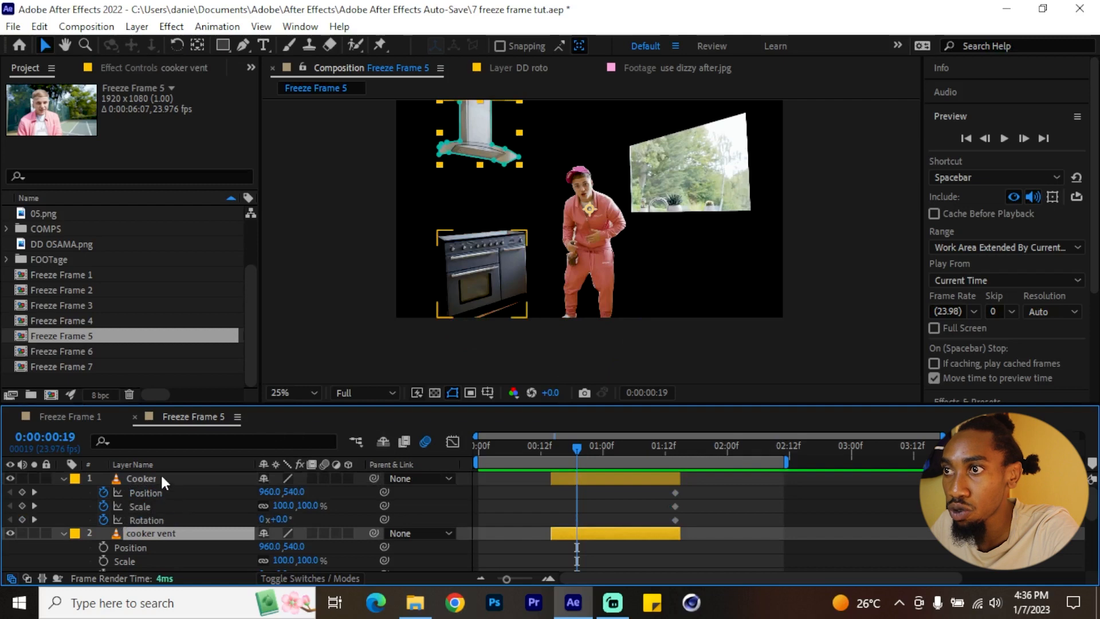
Step: Center the Cooker layer's anchor point in its content and set its scale to 54% and rotation to -65° at 0:00:00:19
left_click(162, 480)
left_click(137, 26)
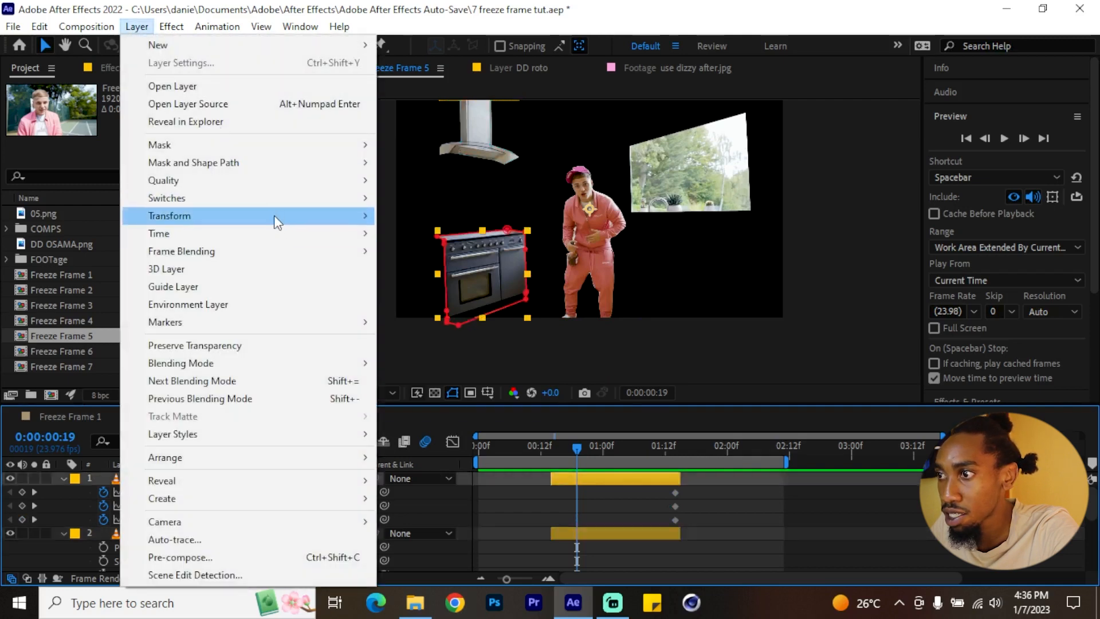
mouse_move(274, 215)
left_click(535, 404)
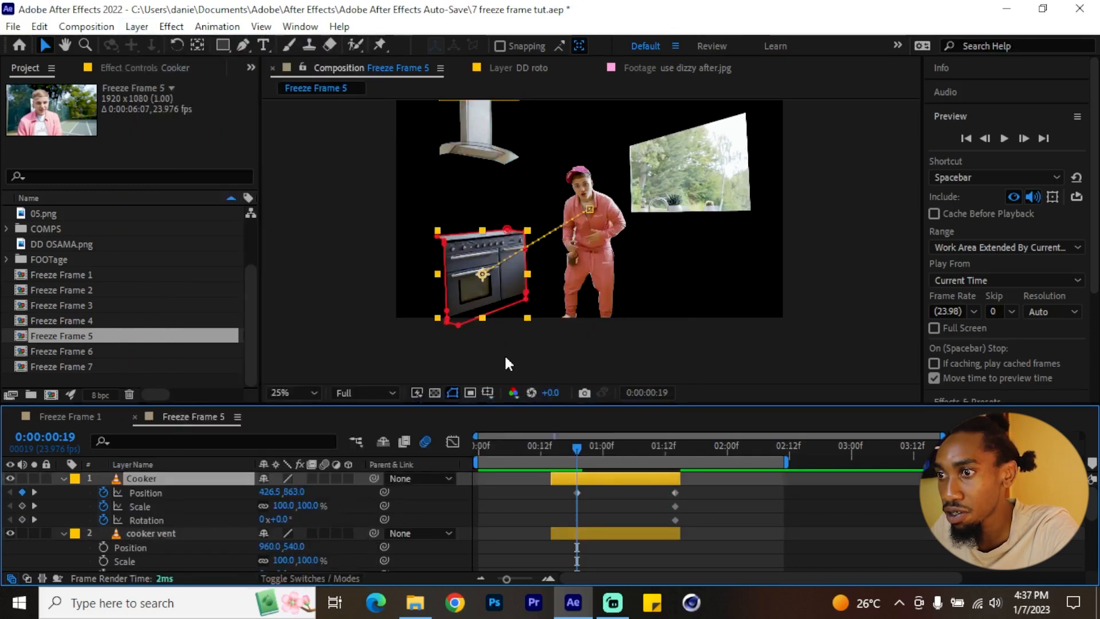
left_click_drag(277, 519, 247, 508)
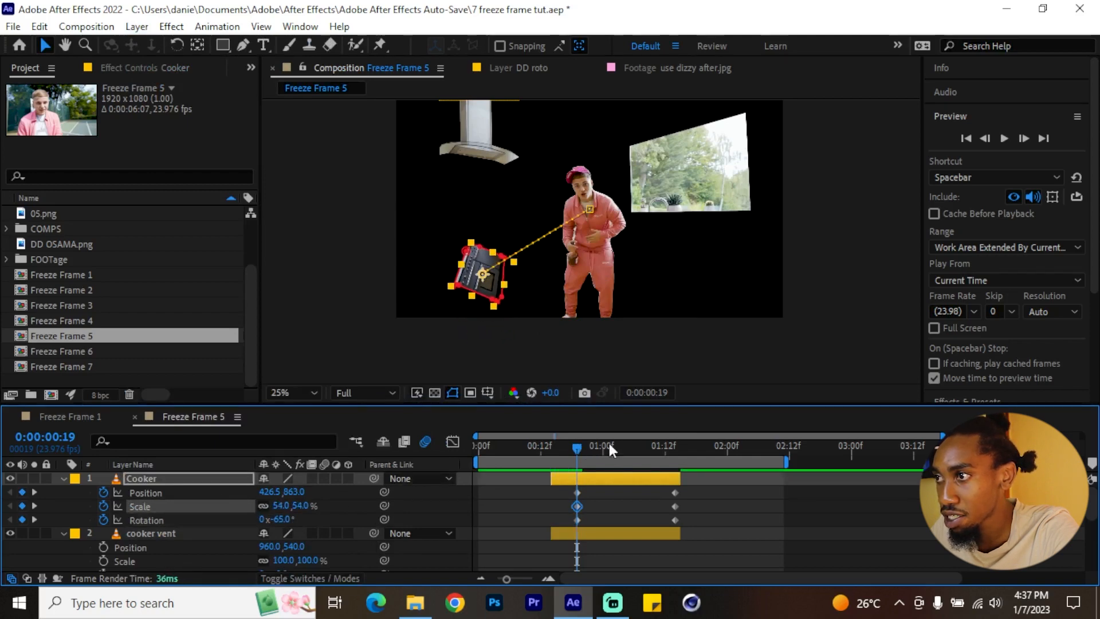
left_click_drag(560, 448, 575, 472)
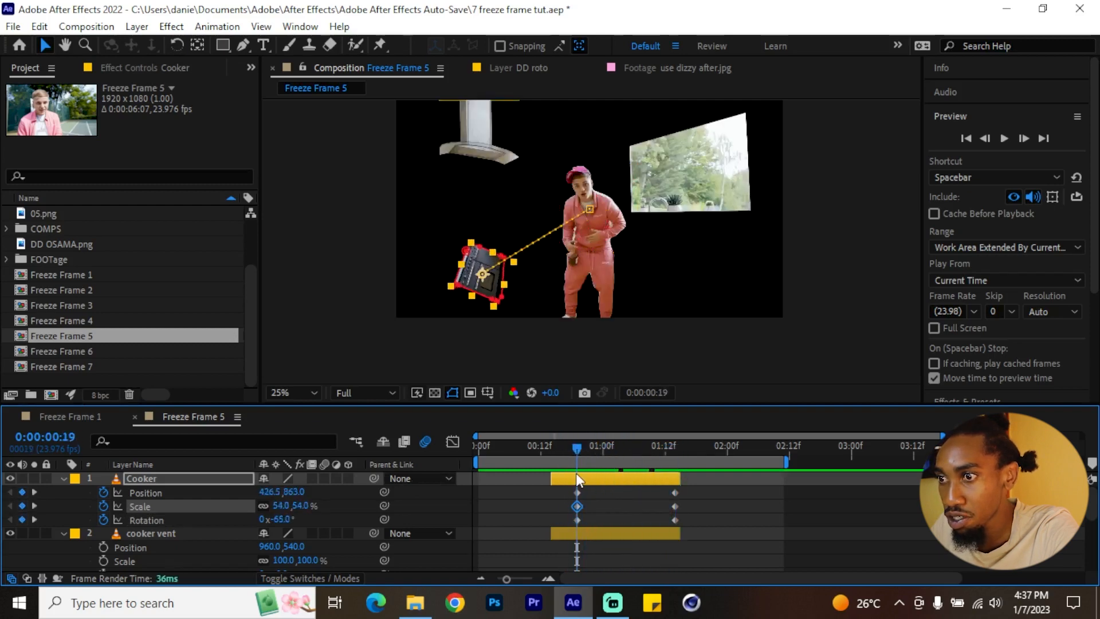
Step: Move the Cooker outside the frame's lower-left edge, preview the motion, and shift its starting keyframes to 0:00:01:03
left_click(179, 494)
left_click_drag(488, 293, 358, 327)
key("space")
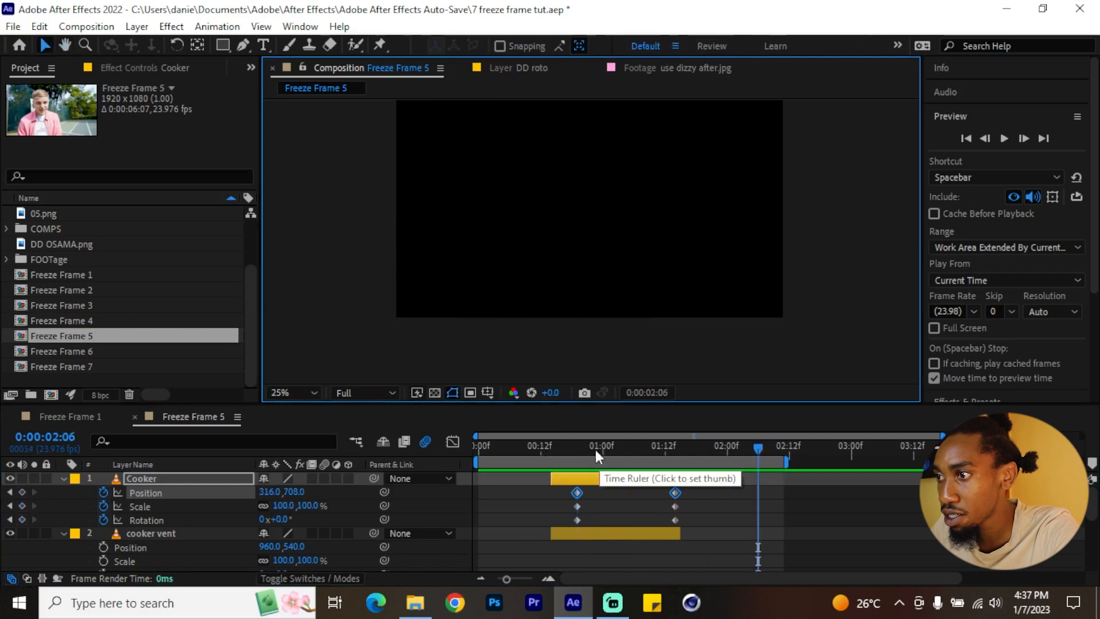
mouse_move(594, 486)
left_mouse_down()
mouse_move(568, 518)
mouse_move(613, 493)
left_mouse_up()
Step: Add Position, Scale and Rotation keyframes to the cooker vent layer at 0:00:01:03
left_click(658, 534)
scroll(242, 519, "down", 2)
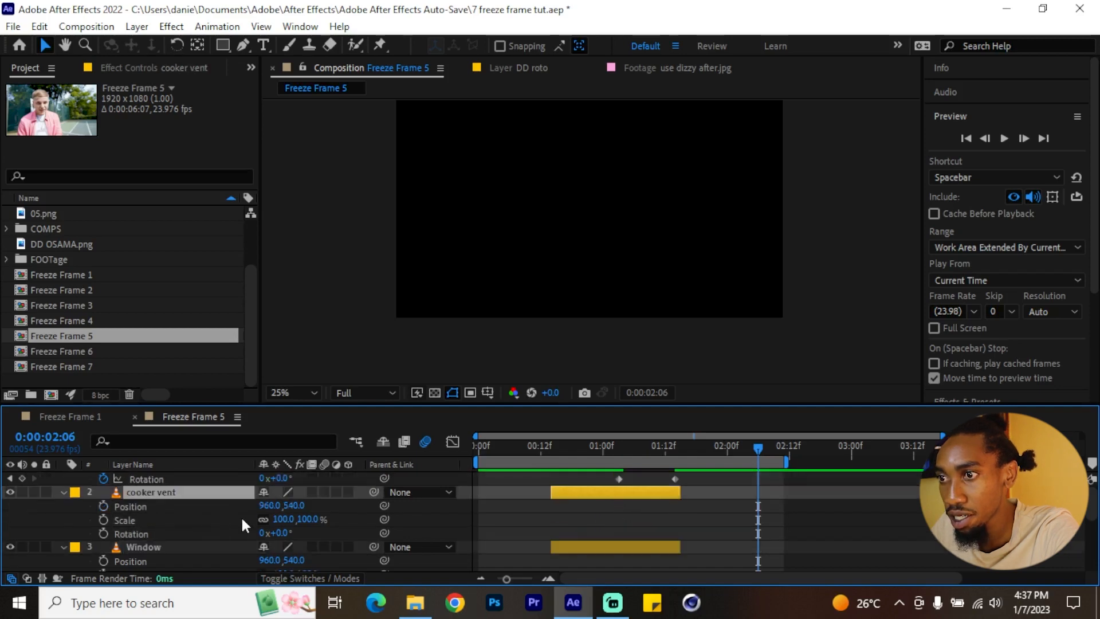
key("j")
left_click(103, 505)
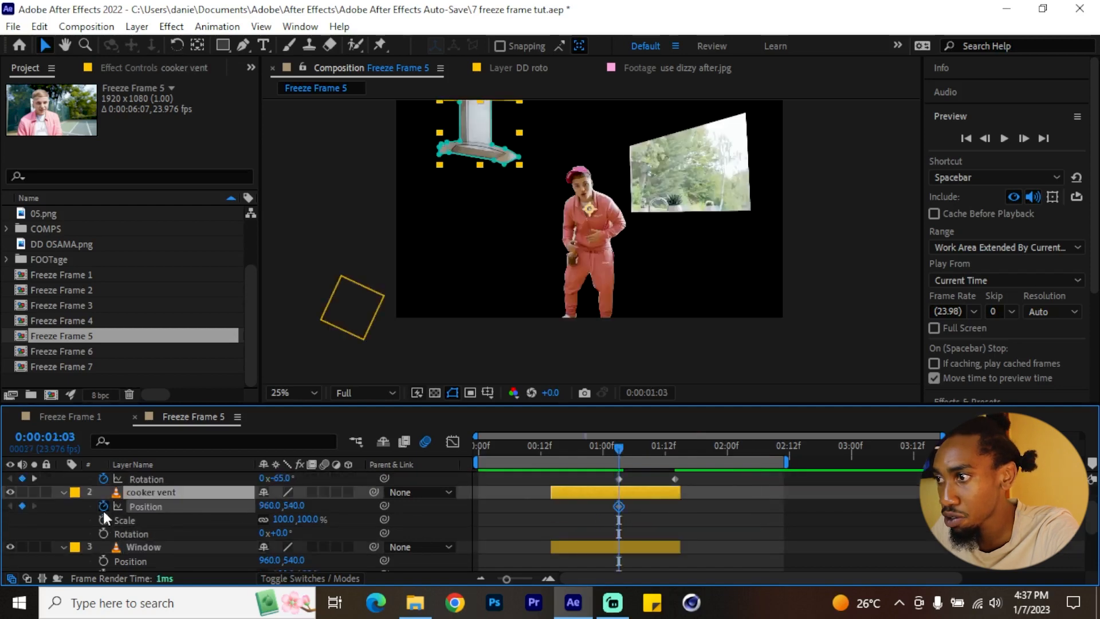
left_click(103, 519)
left_click(103, 533)
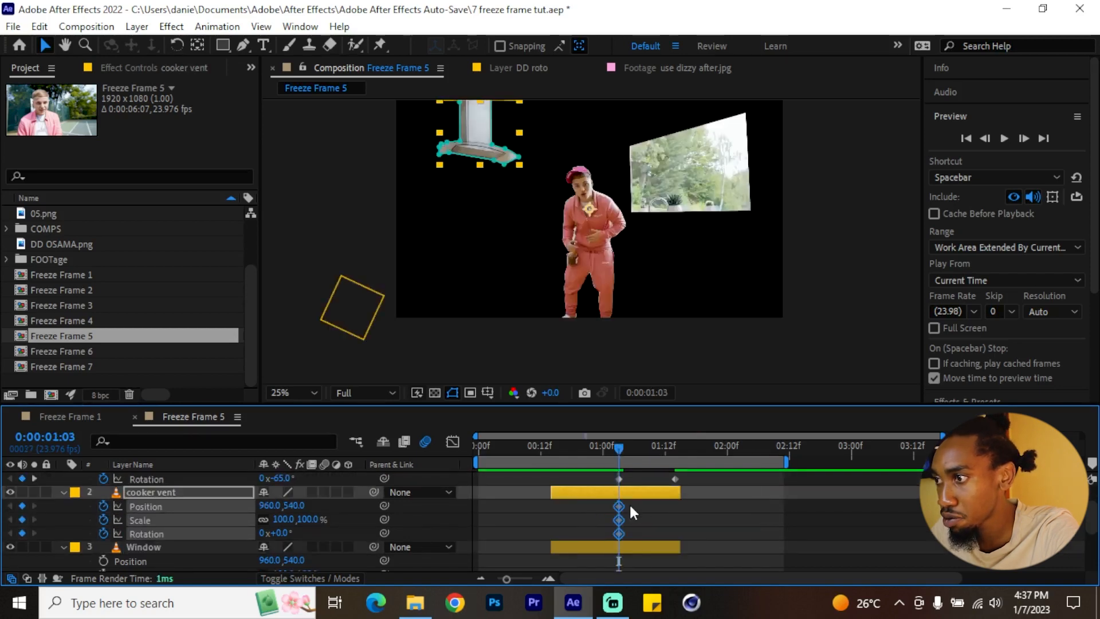
Step: Move the cooker vent's starting keyframes to the end of its clip and center its anchor point in its content
left_click_drag(619, 506, 675, 507)
left_click(582, 494)
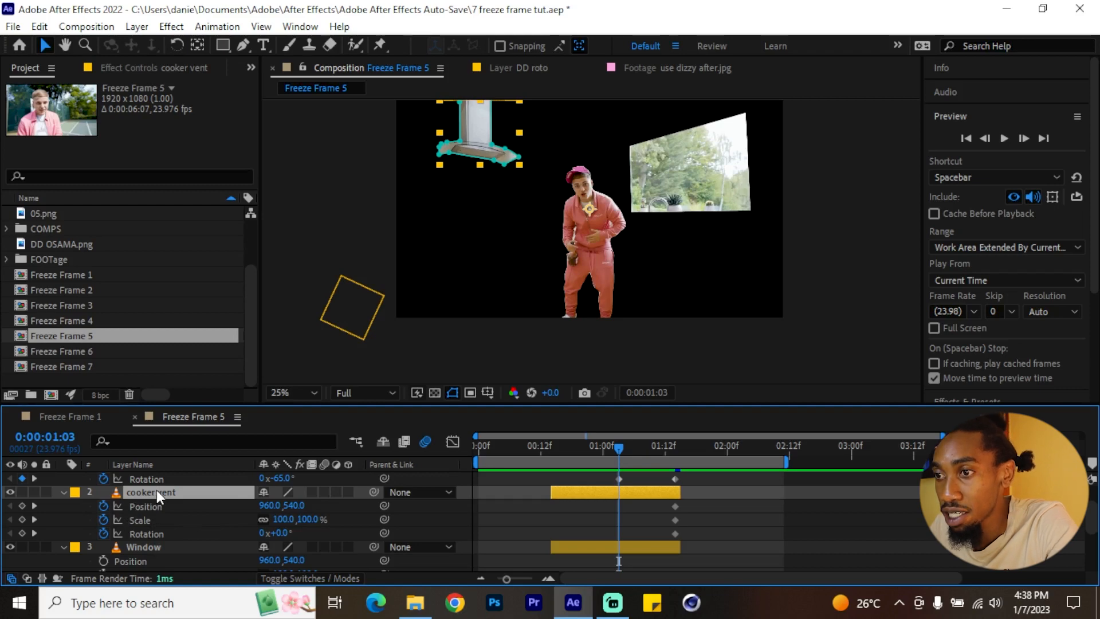
left_click(136, 27)
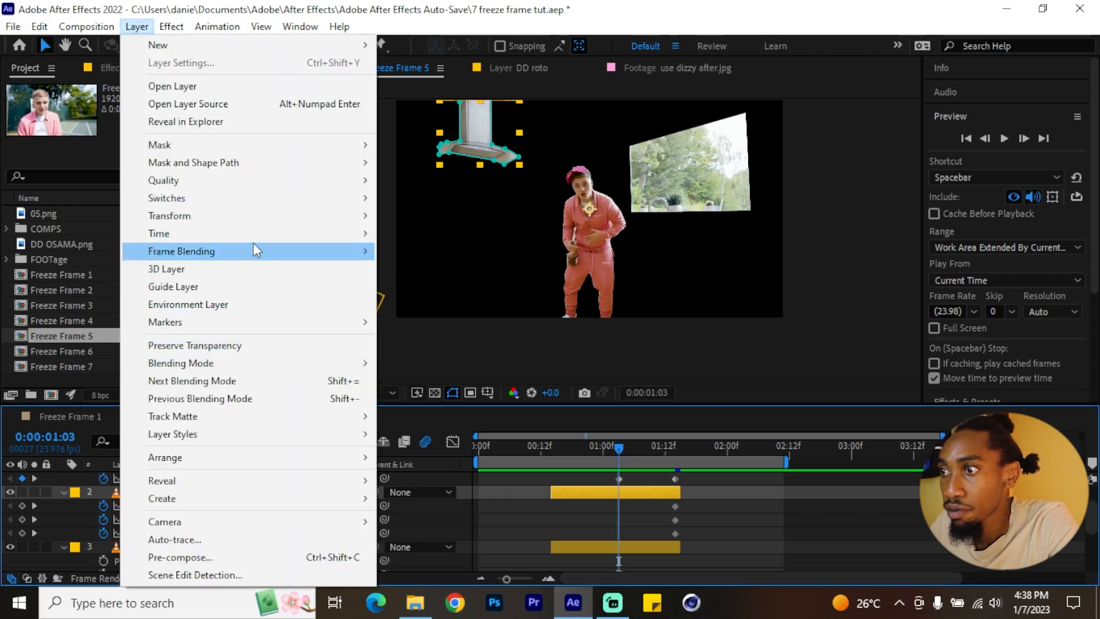
mouse_move(229, 215)
left_click(500, 401)
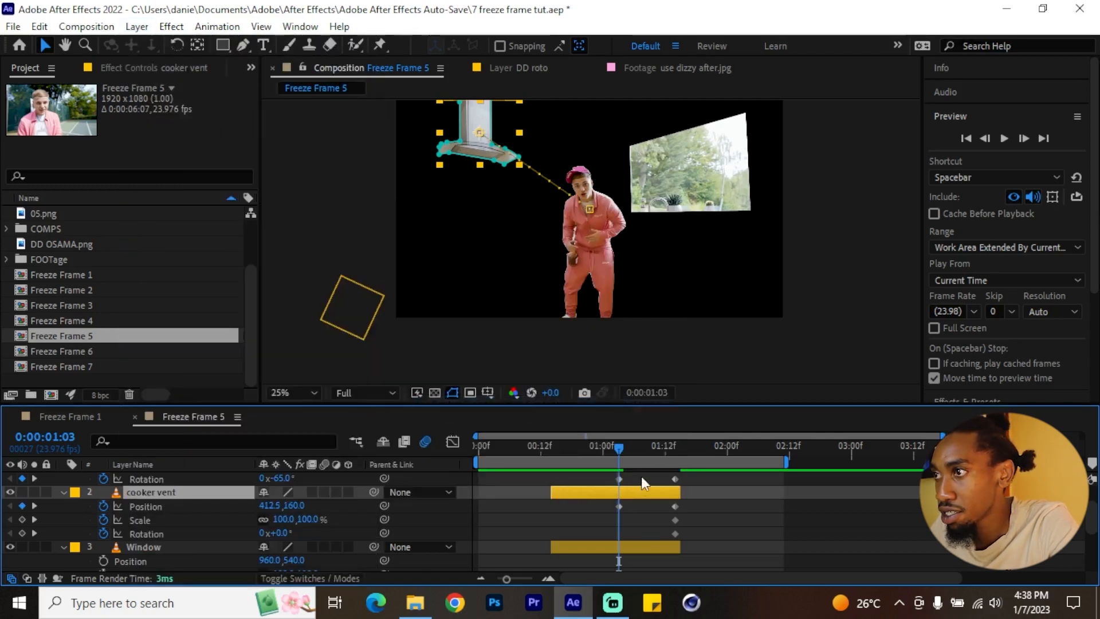
Step: Place the cooker vent below the frame at 0:00:01:03 with a scale of 203% and a rotation of 73°
left_click(619, 505)
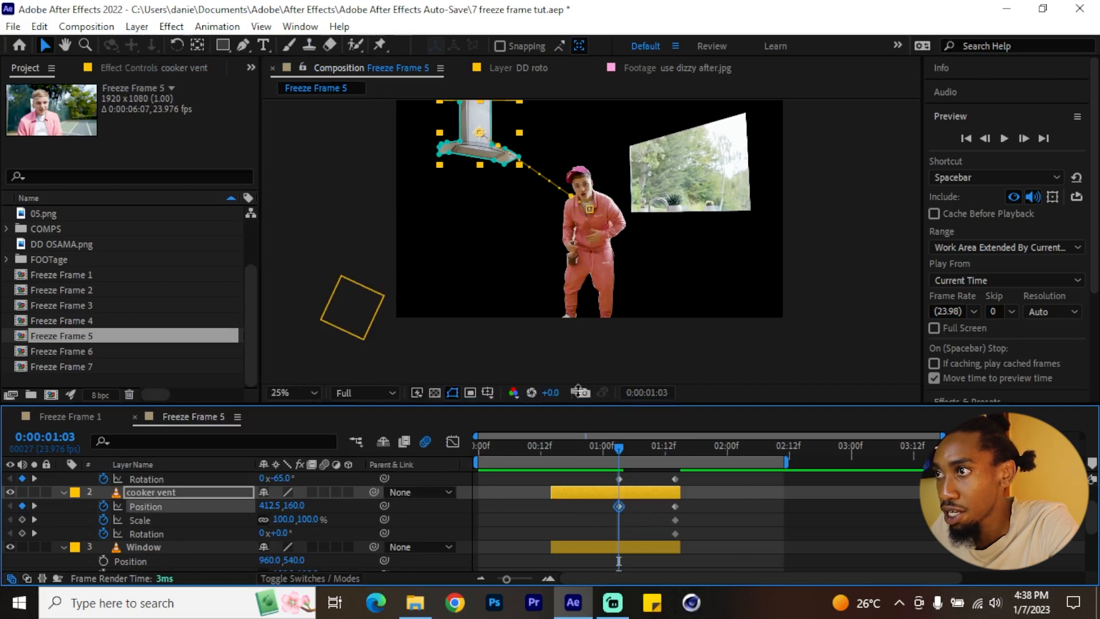
left_click(477, 132)
left_click_drag(478, 131, 472, 370)
left_click_drag(608, 335, 595, 212)
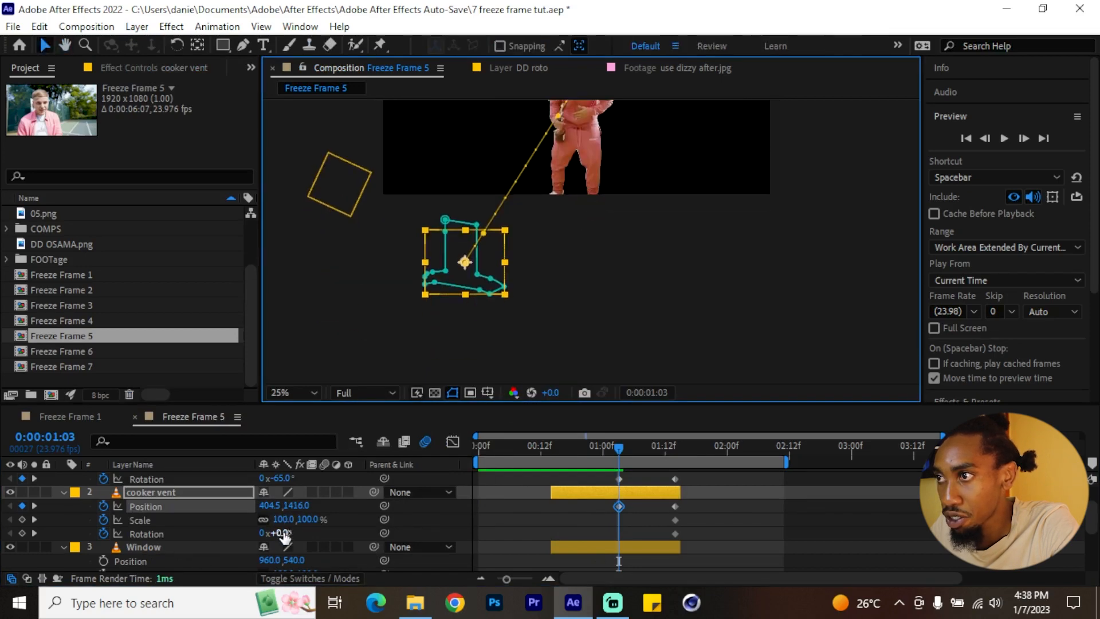
left_click_drag(282, 530, 353, 510)
left_click_drag(496, 264, 493, 297)
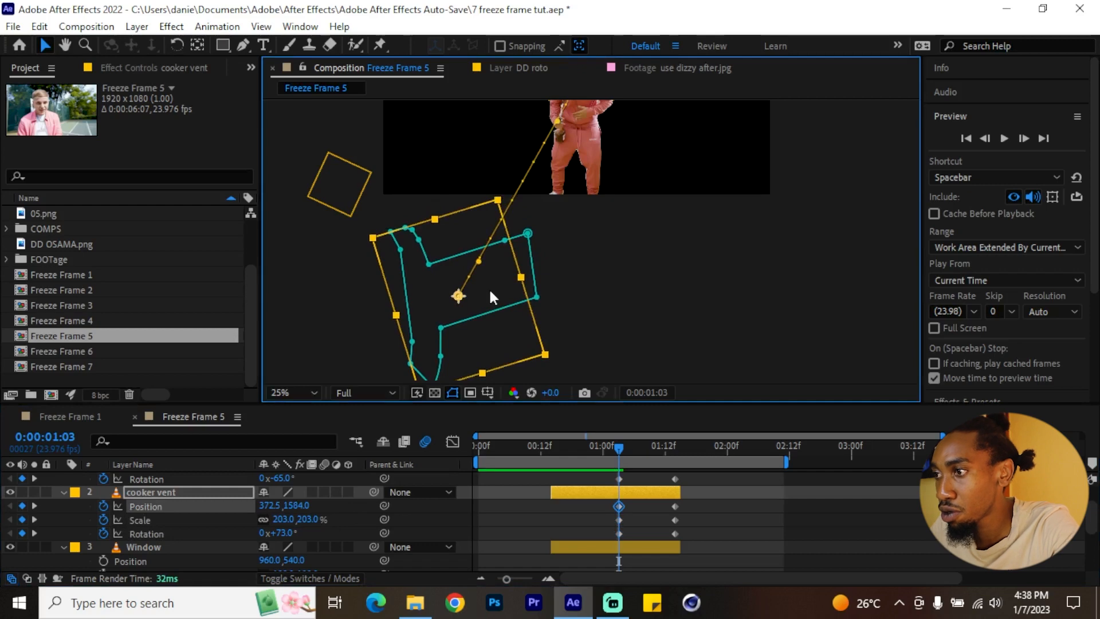
Step: Add Position, Scale and Rotation keyframes to the Window layer and move them to the end of its clip
scroll(648, 507, "down", 3)
left_click(641, 507)
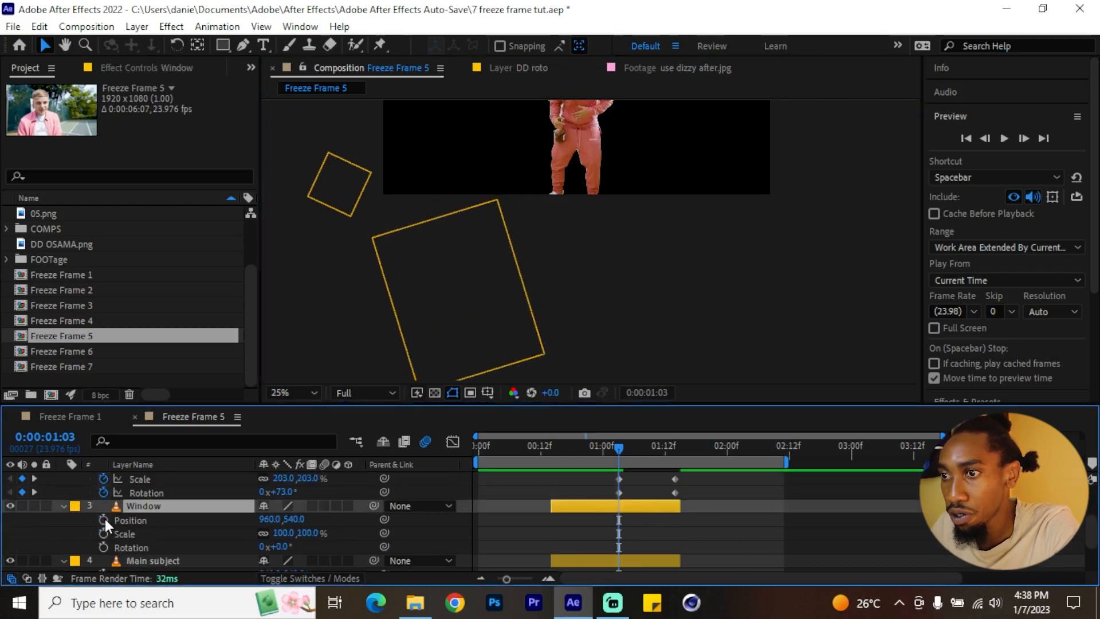
left_click(104, 519)
left_click(104, 533)
left_click(104, 546)
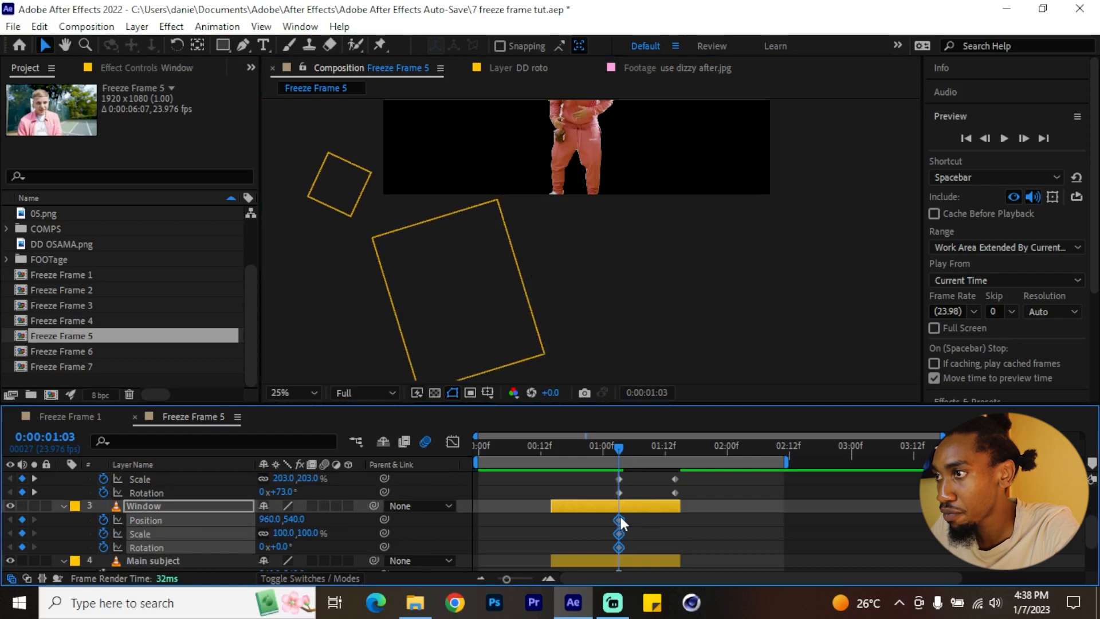
left_click_drag(619, 519, 676, 520)
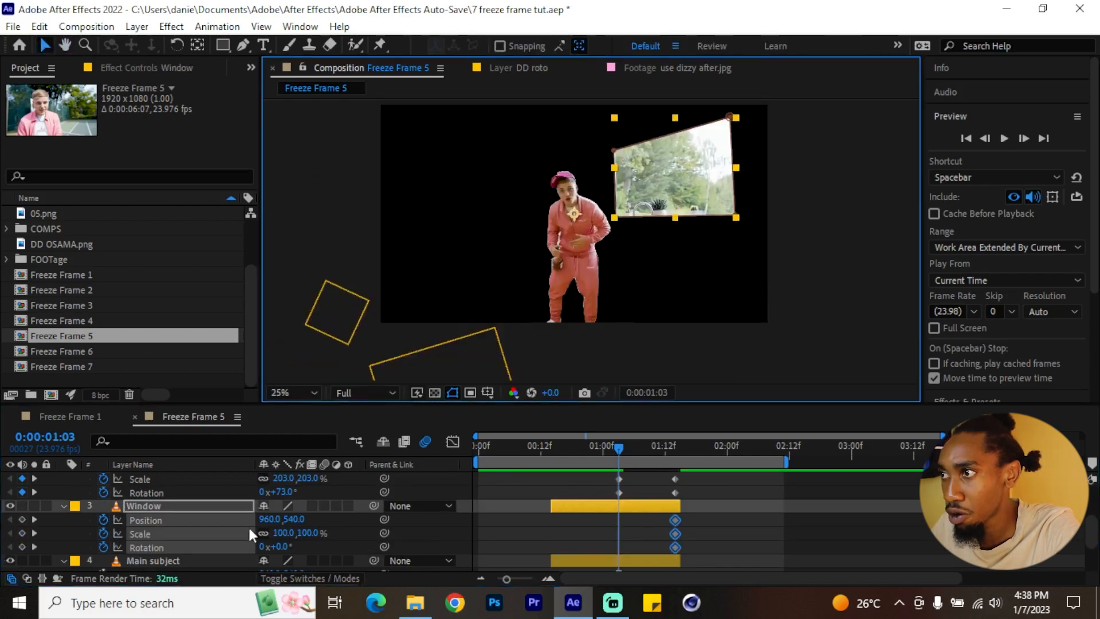
Step: Set the Window's position to 1833, 540 and scale to 202% at 0:00:01:03, and remove its Rotation keyframe
left_click_drag(273, 519, 1048, 514)
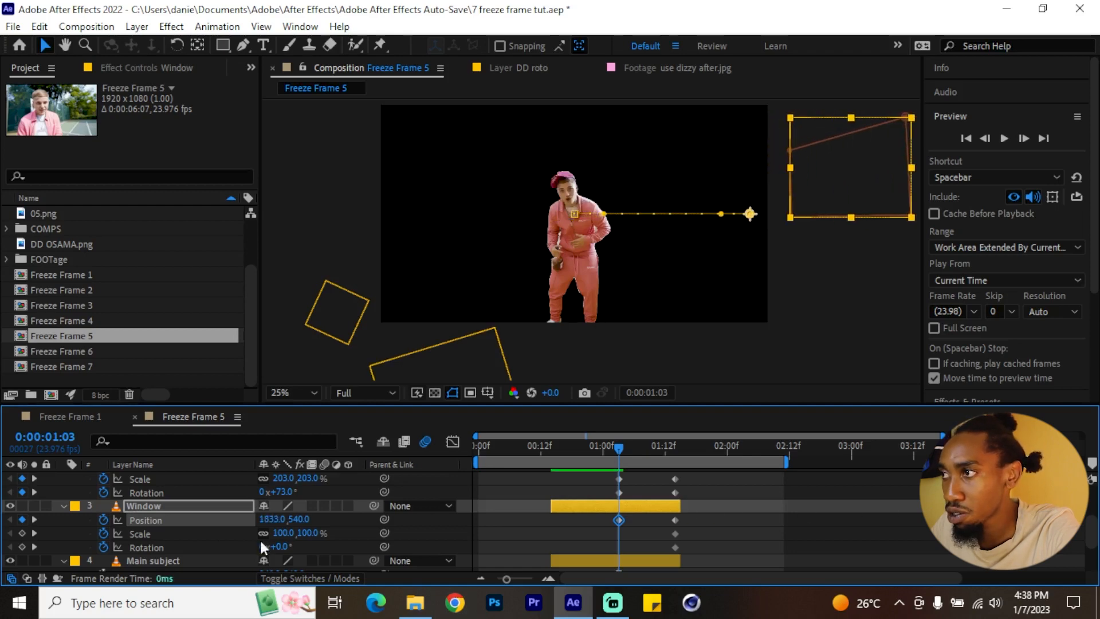
left_click_drag(280, 534, 329, 512)
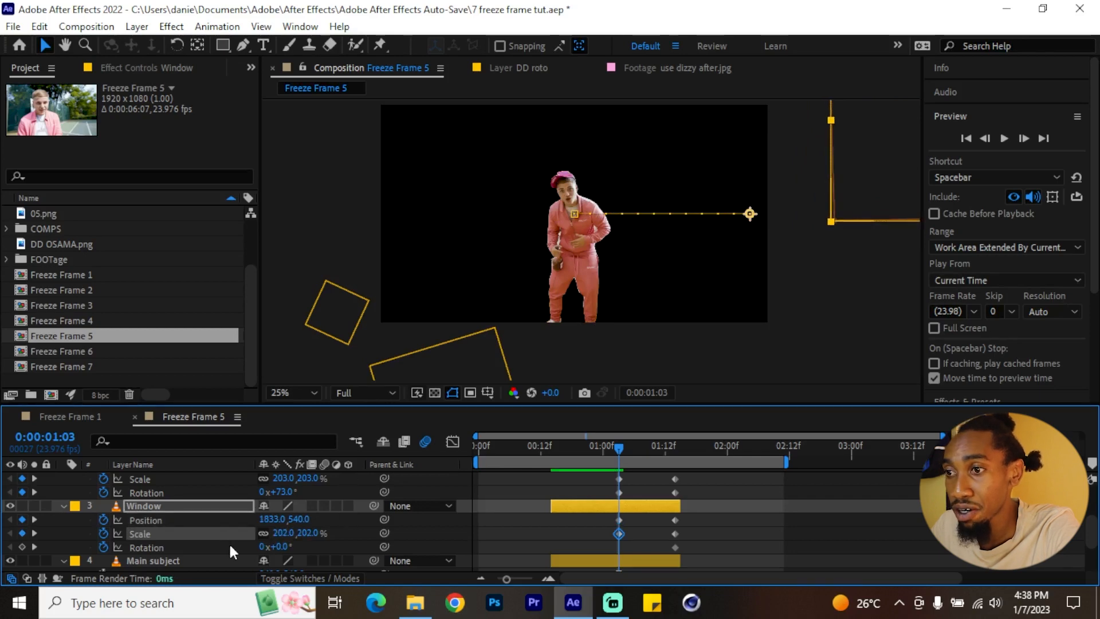
left_click(103, 547)
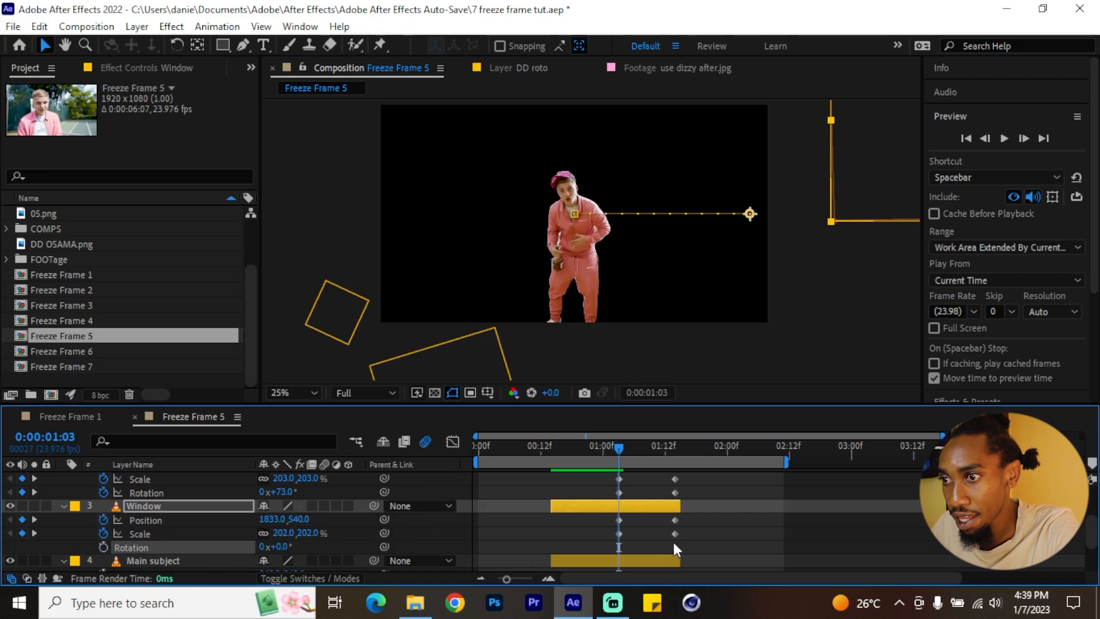
Step: Add Position, Scale and Rotation keyframes to the Main subject layer and move them to the end of its clip
scroll(241, 525, "down", 2)
left_click(168, 519)
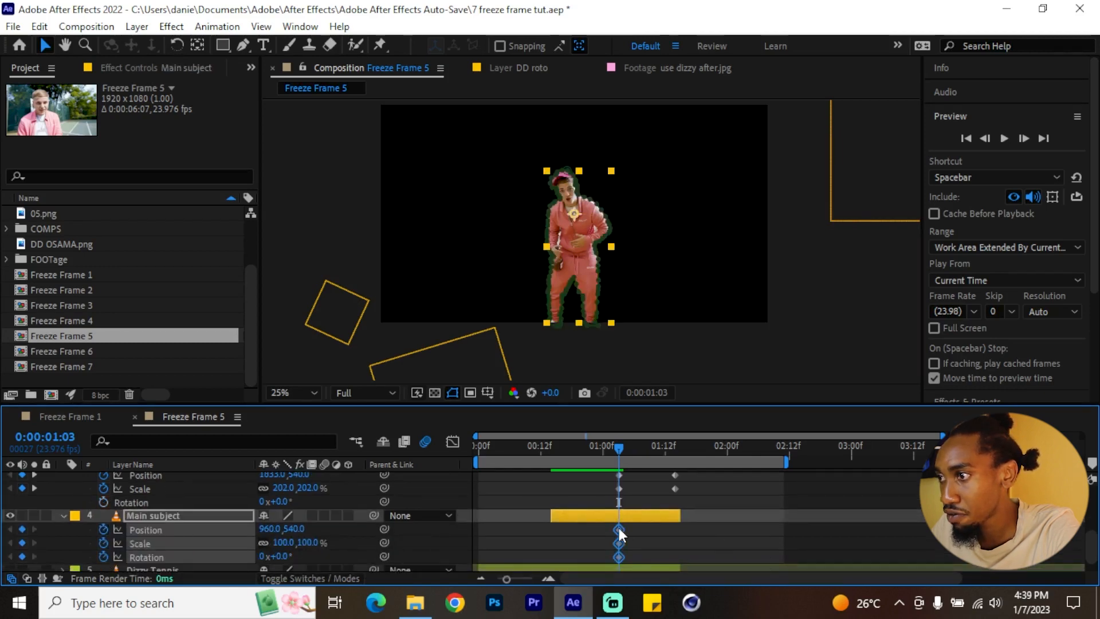
left_click_drag(619, 528, 674, 528)
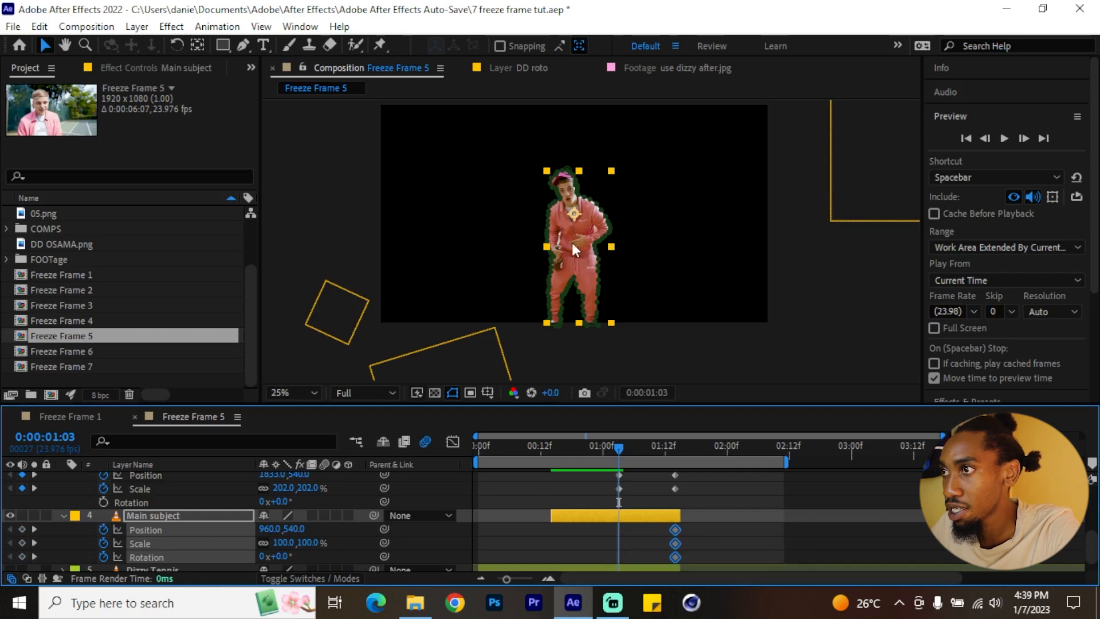
Step: Move the Main subject above the frame at 193% scale, position about 948, -1196, at 0:00:01:03, and remove its Rotation keyframe
left_click_drag(575, 249, 571, 48)
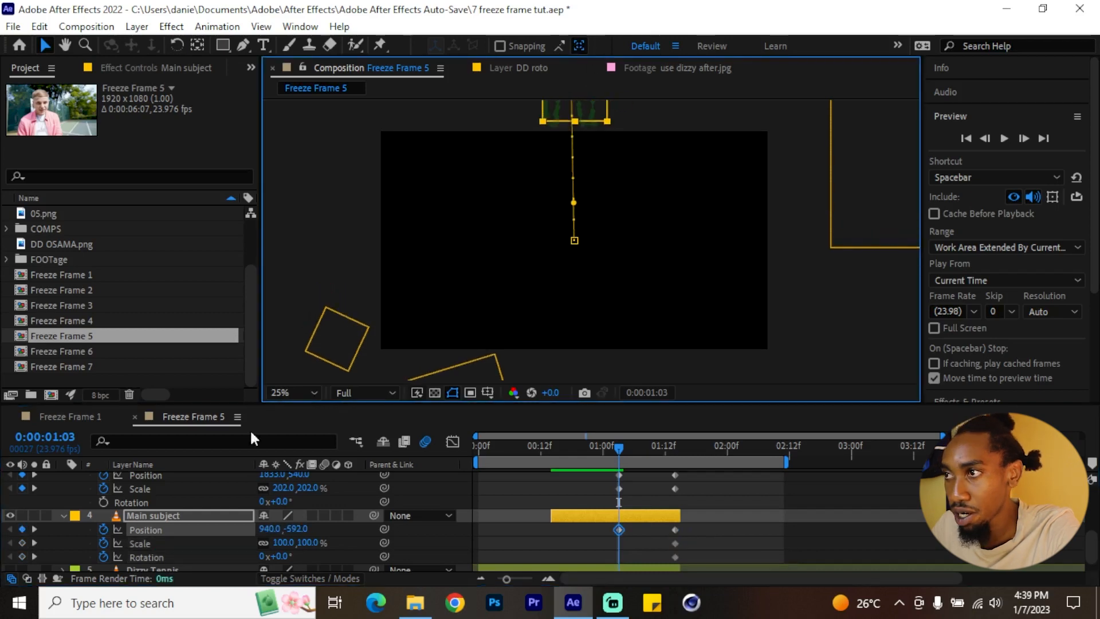
left_click_drag(283, 548, 348, 547)
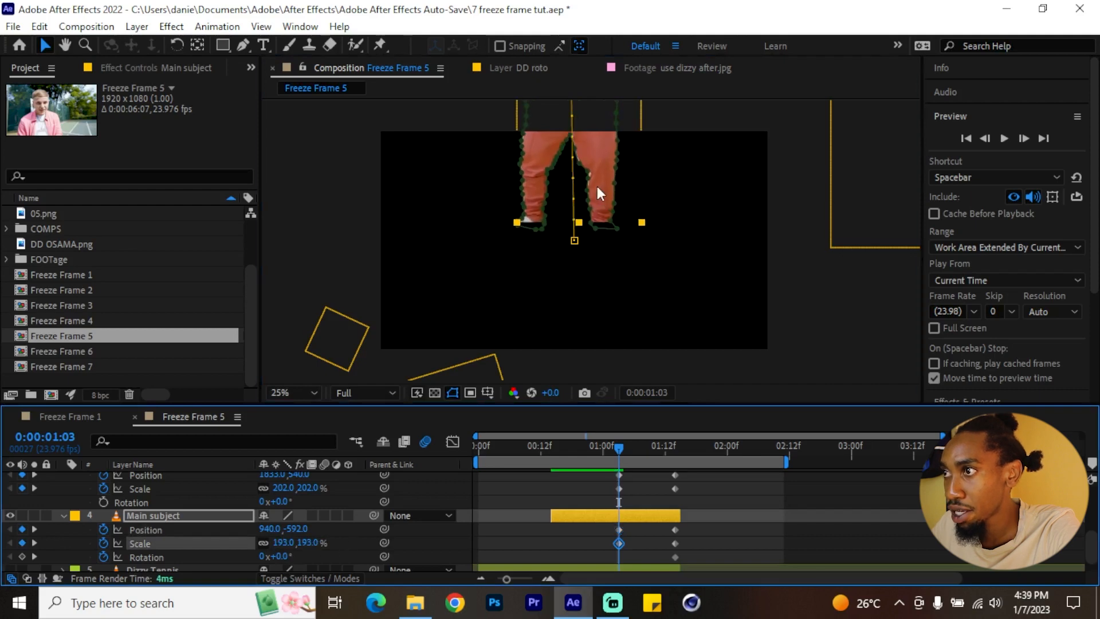
left_click_drag(598, 192, 599, 105)
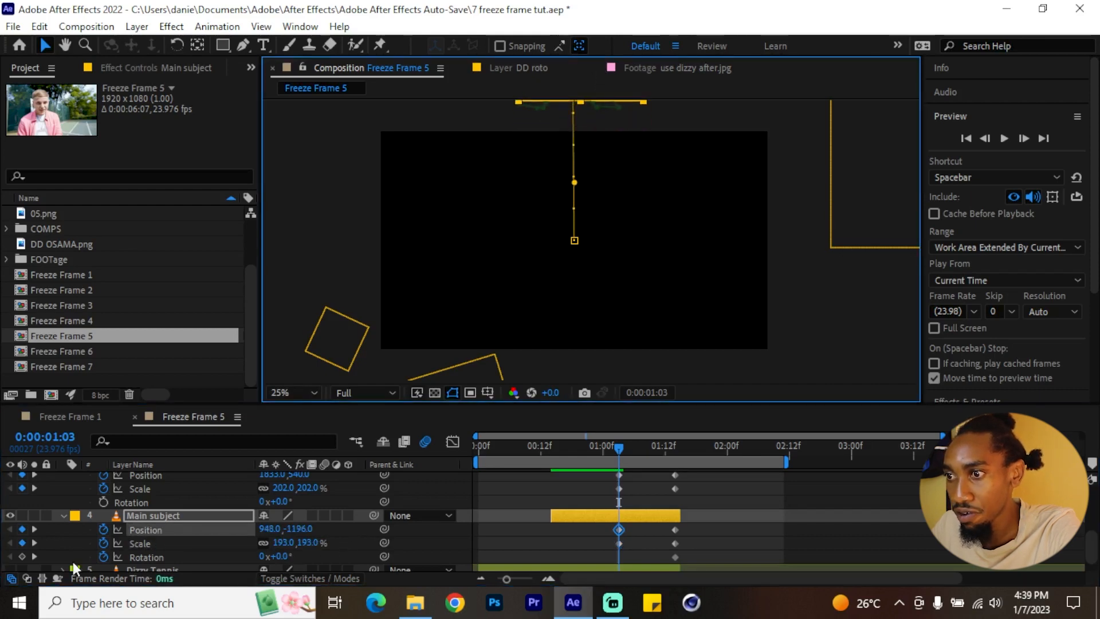
left_click(103, 556)
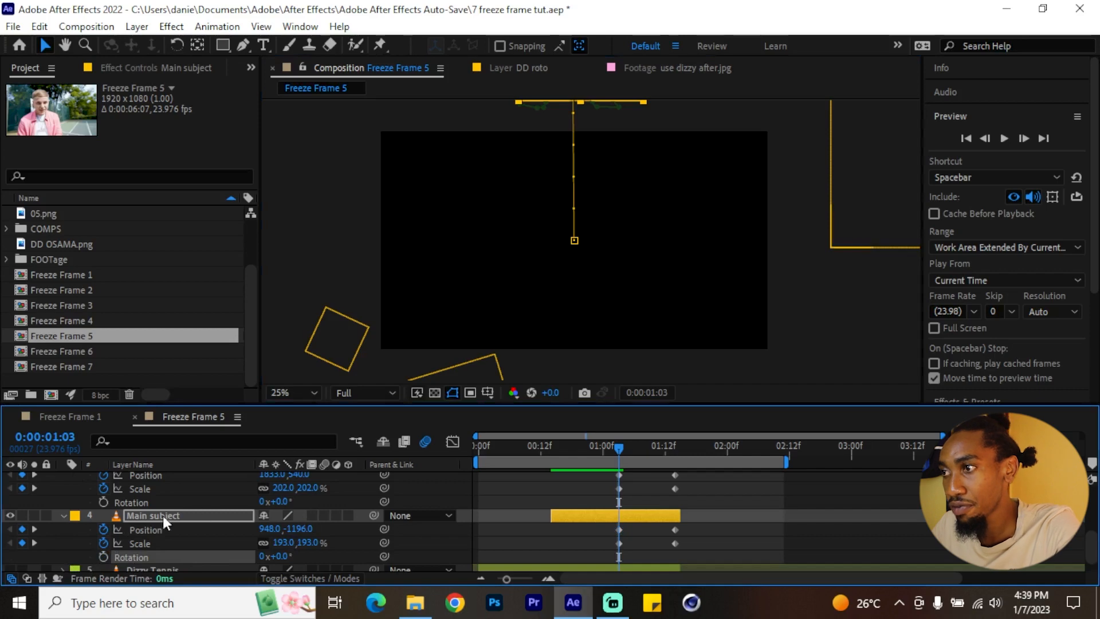
Step: Apply Easy Ease to all transform keyframes of the Cooker, cooker vent, Window and Main subject layers
key("grave")
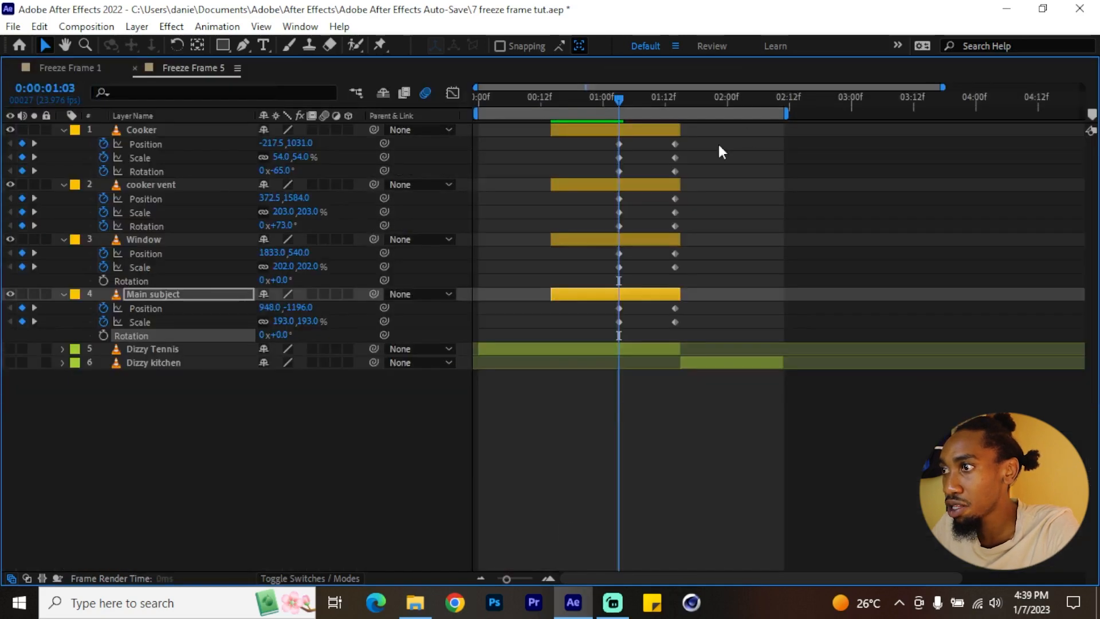
left_click_drag(719, 146, 582, 323)
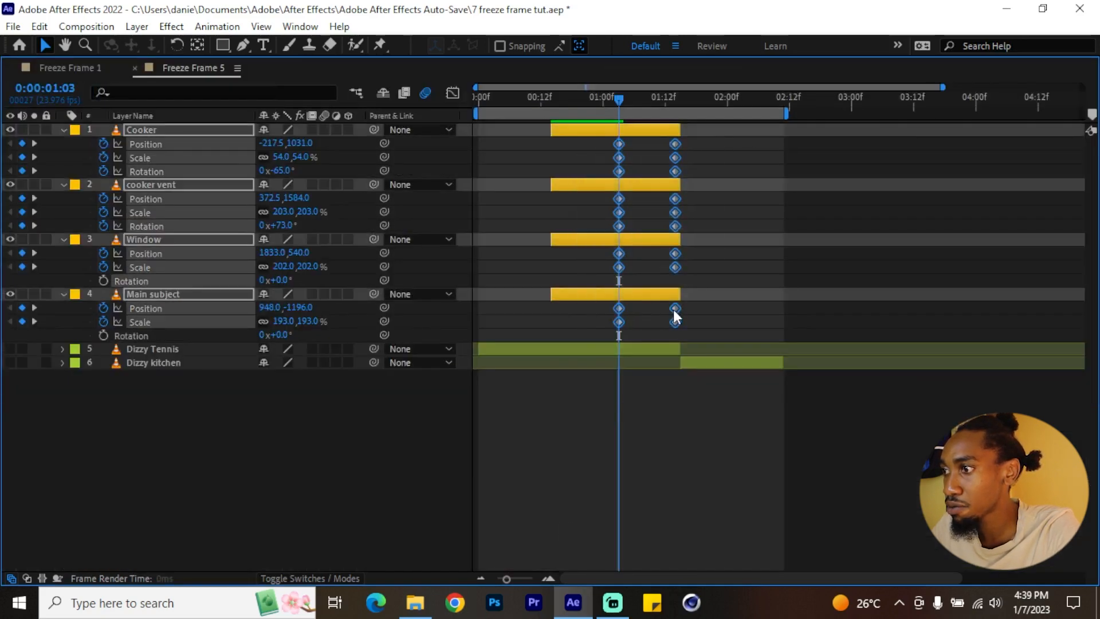
right_click(676, 316)
mouse_move(745, 550)
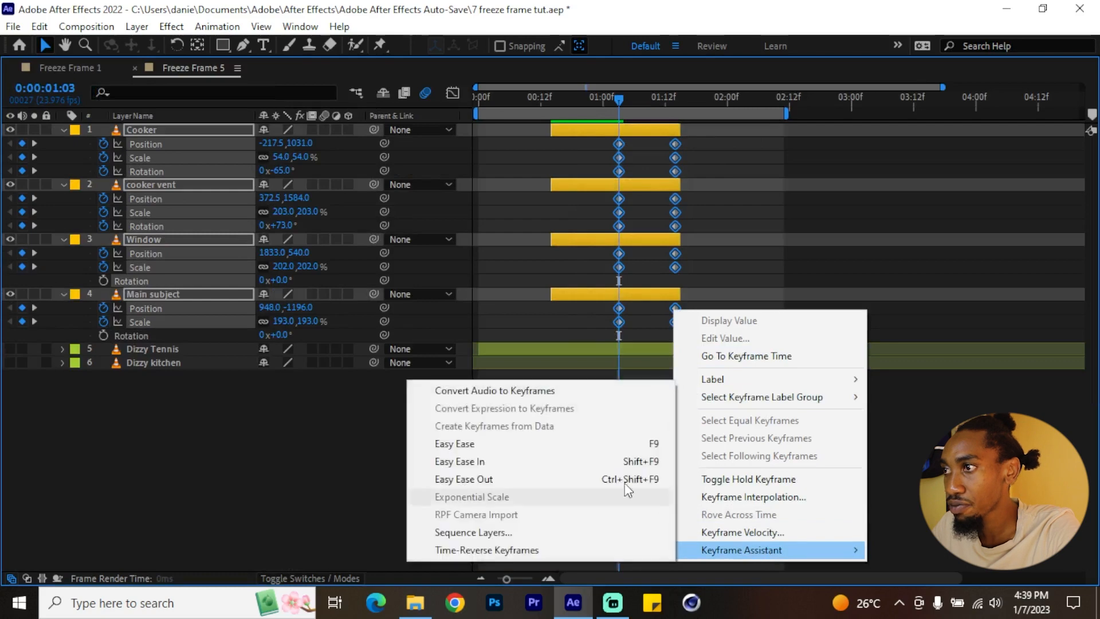
left_click(543, 445)
key("grave")
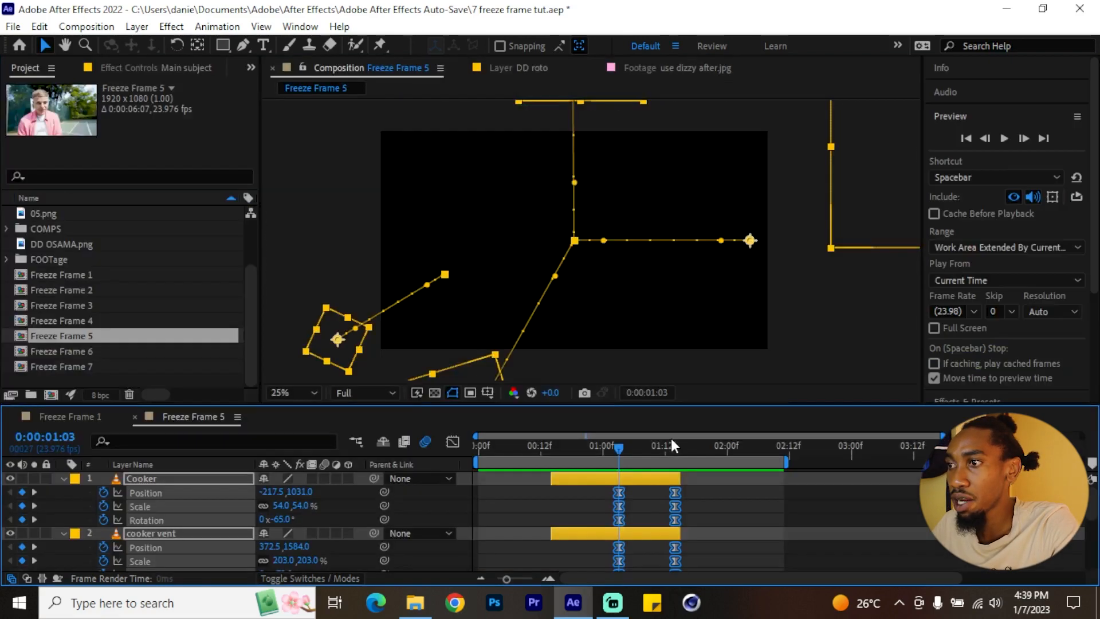
Step: Remove the cooker vent's Position, Scale and Rotation keyframes at 0:00:01:14 and reset its anchor point to 960, 540
left_click_drag(559, 455, 672, 462)
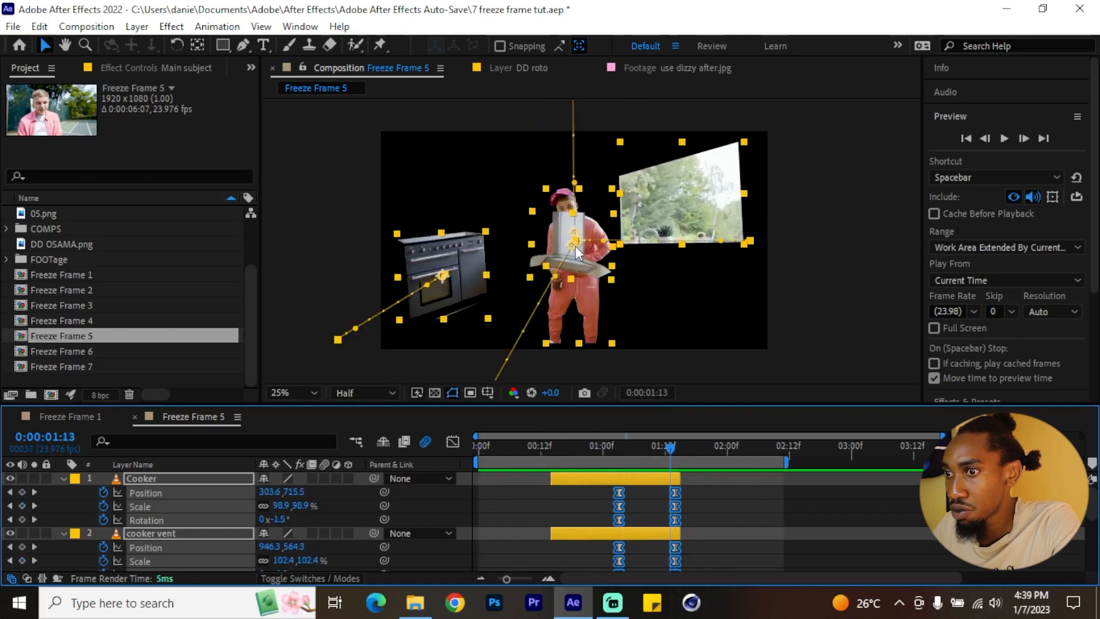
left_click(743, 519)
left_click(154, 535)
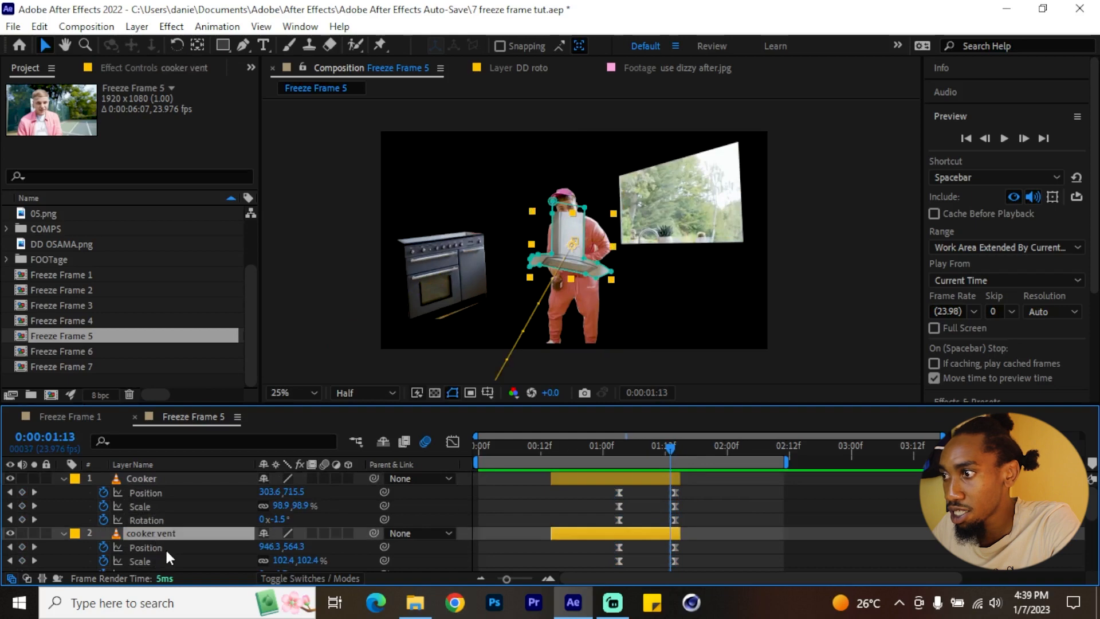
left_click(165, 547)
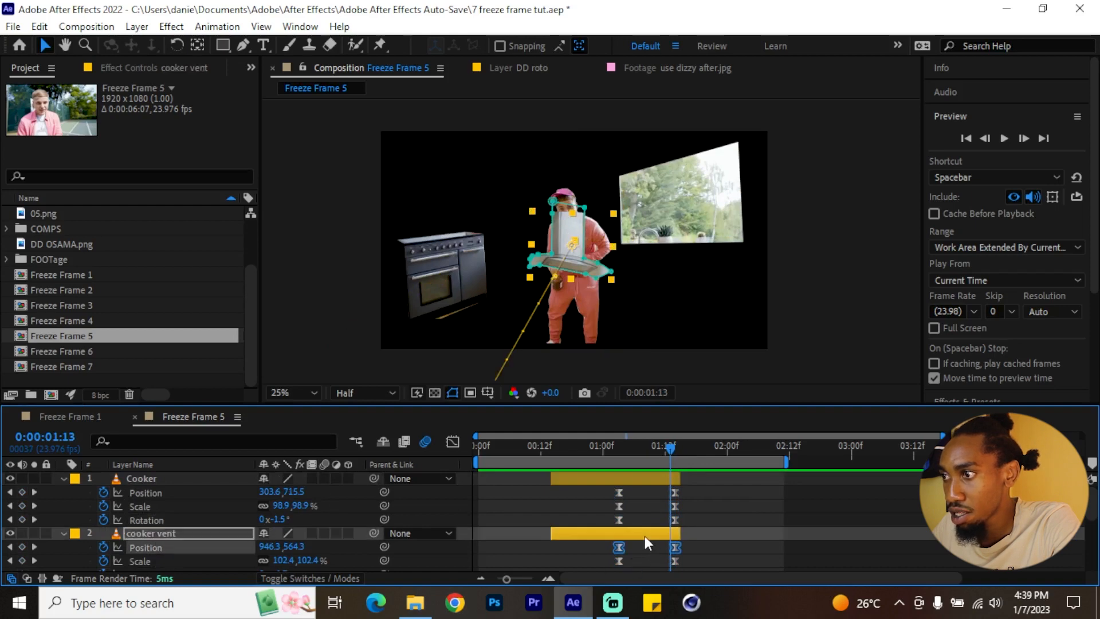
left_click_drag(668, 451, 675, 451)
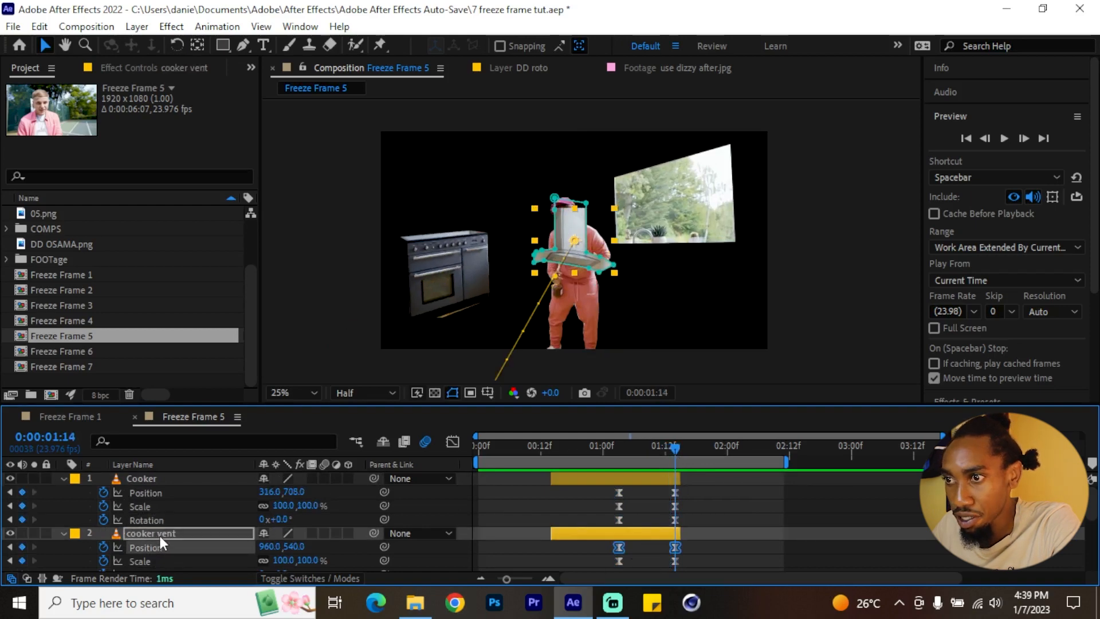
scroll(160, 535, "down", 1)
left_click_drag(104, 506, 104, 533)
left_click(162, 493)
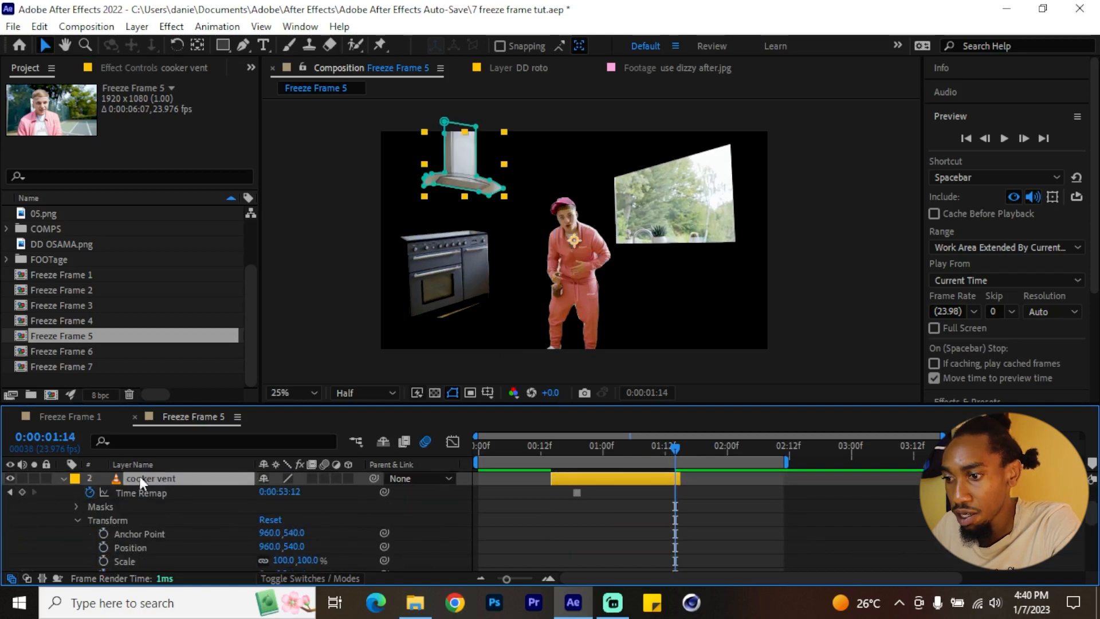
Step: Add new Position, Scale and Rotation keyframes to the cooker vent layer at 0:00:01:14
key("s")
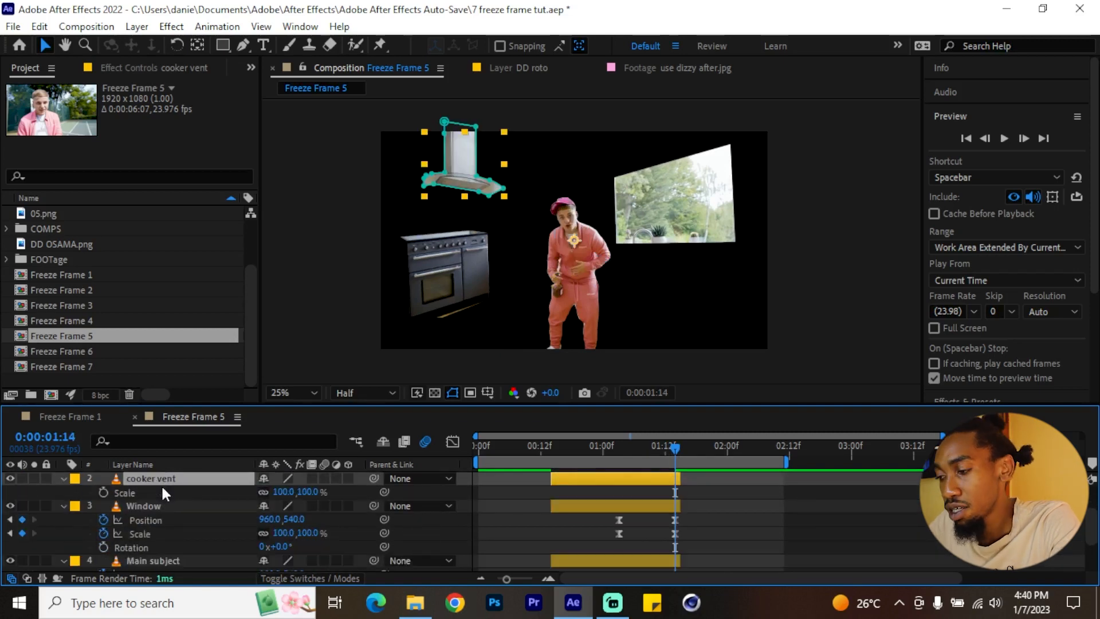
key("shift+p")
key("shift+r")
left_click_drag(104, 492, 103, 519)
Step: Enlarge and rotate the cooker vent at 0:00:01:03 and move it outside the frame's lower-right corner
left_click_drag(675, 450, 618, 450)
left_click_drag(295, 491, 329, 505)
left_click_drag(404, 346, 465, 424)
left_click_drag(287, 519, 365, 519)
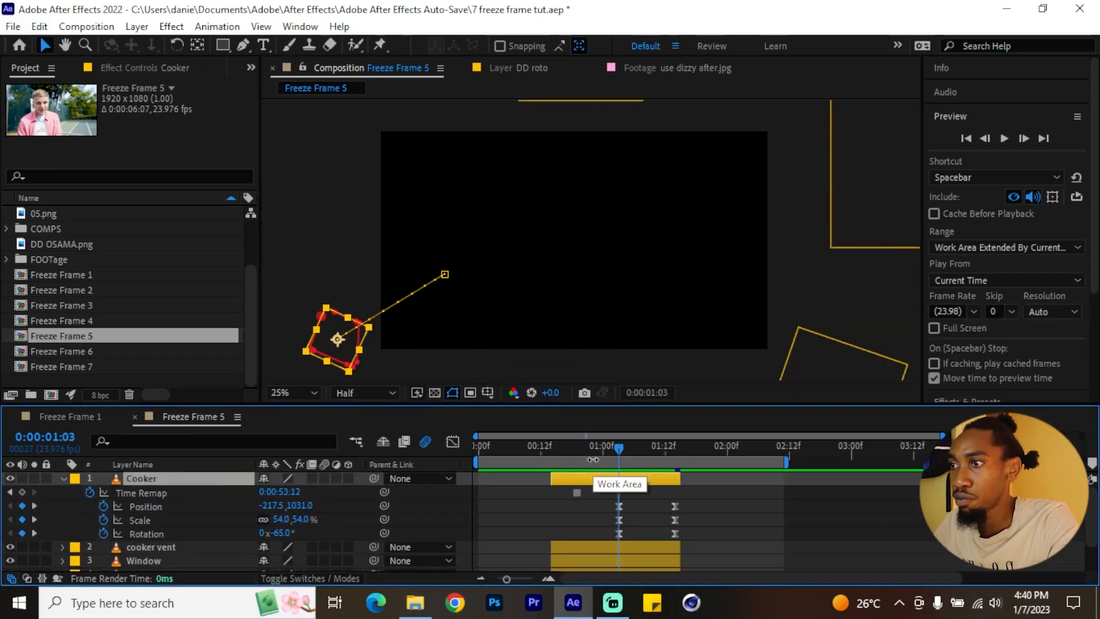
Step: Make the Dizzy Tennis and Dizzy kitchen layers visible and preview the transition from the start
key("u")
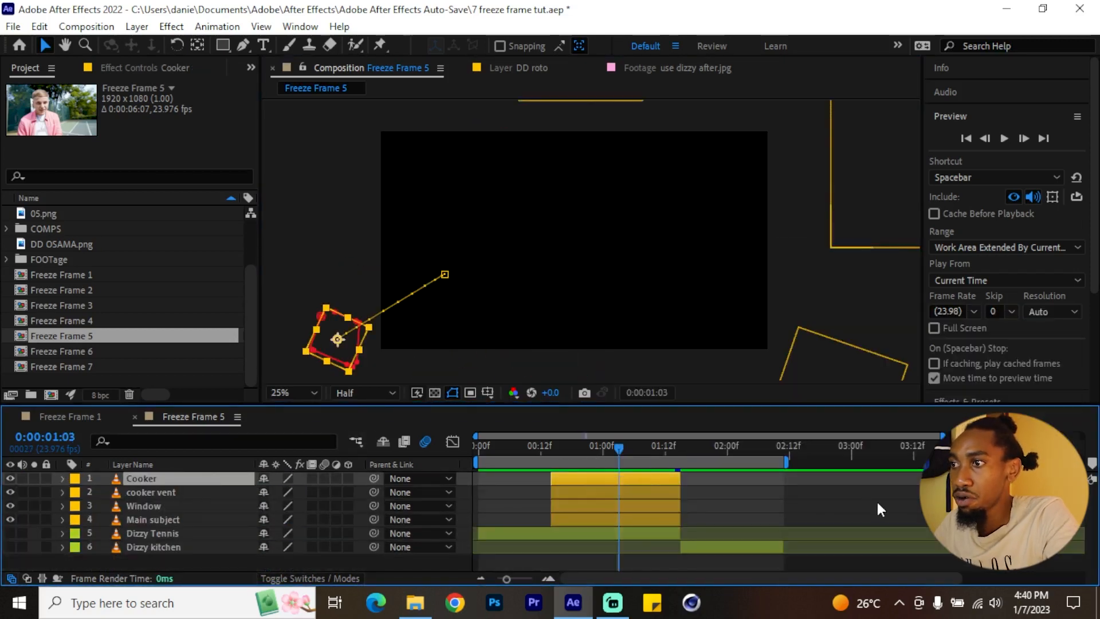
key("Home")
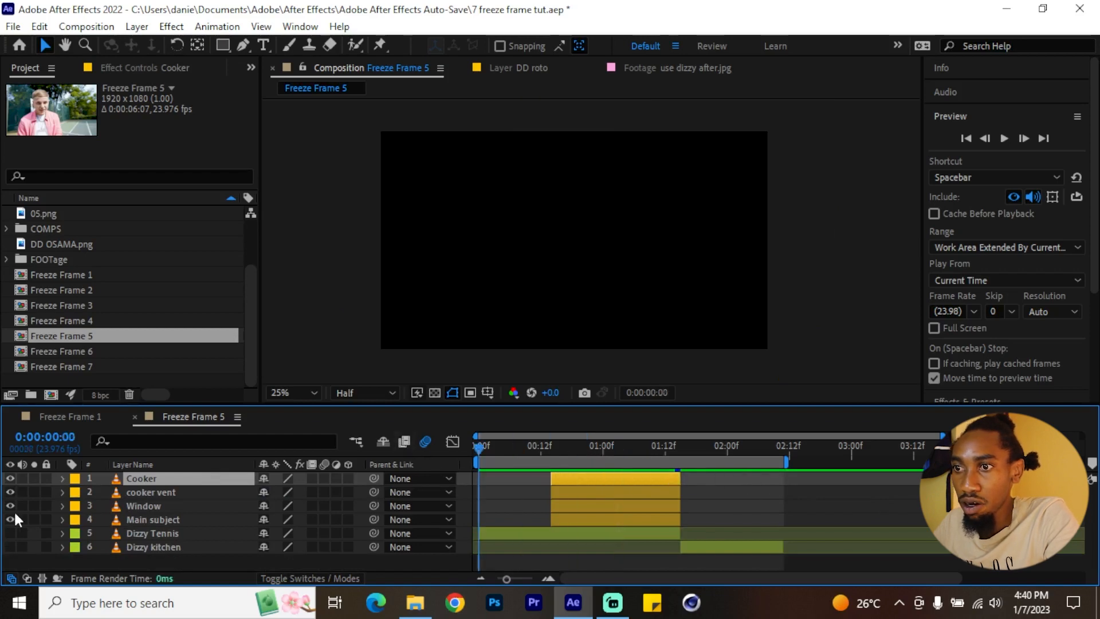
left_click_drag(7, 532, 8, 547)
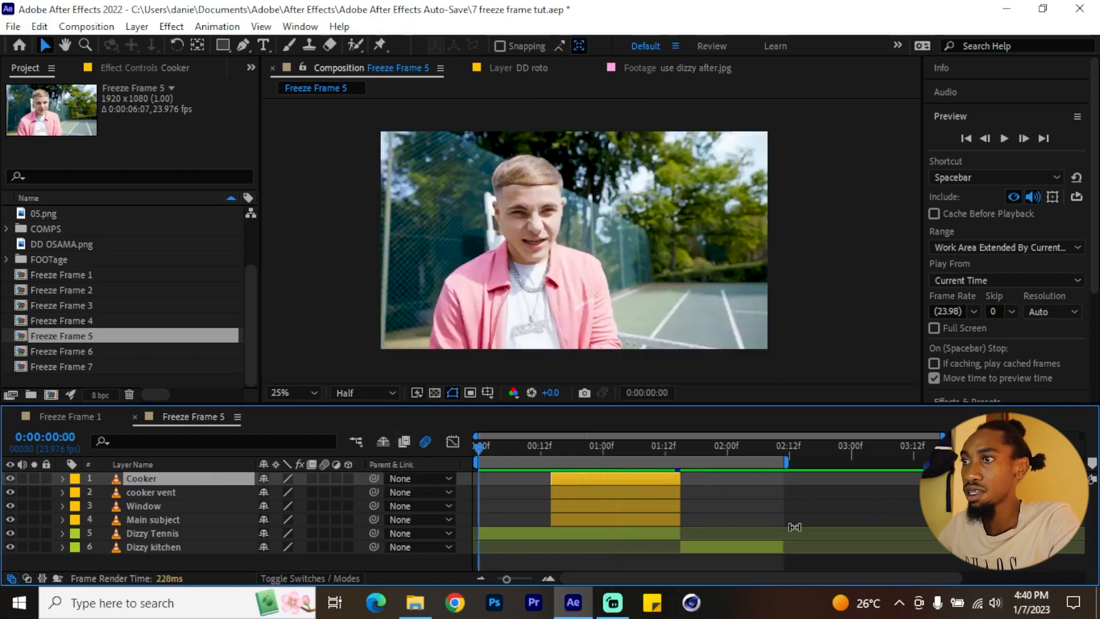
key("space")
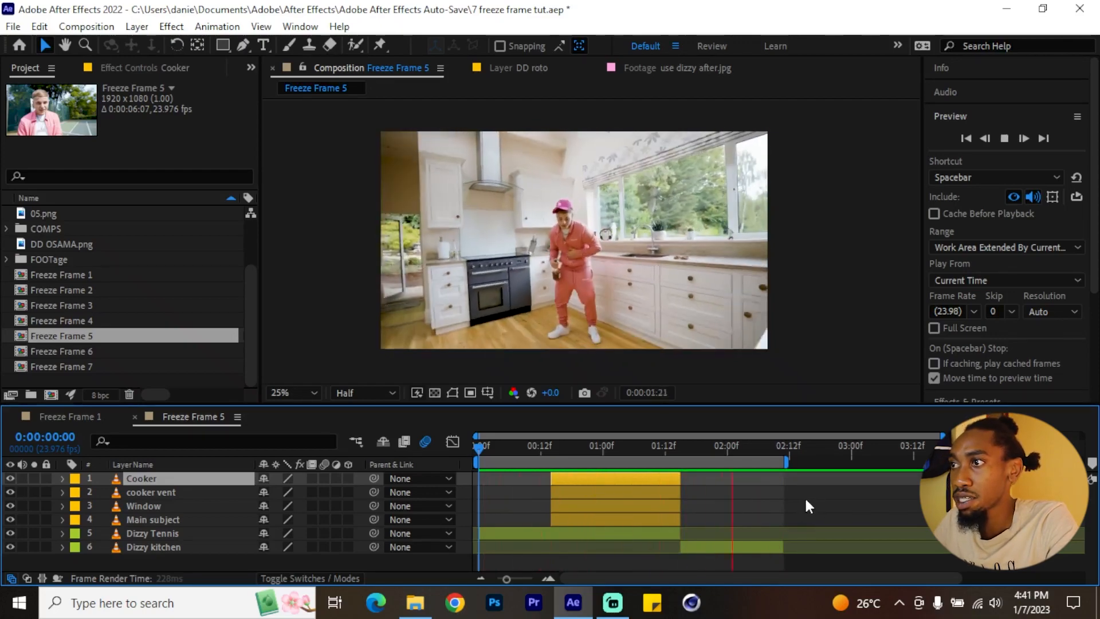
Step: Reshape the speed curves of the Cooker's Position, Scale and Rotation keyframes to peak early and ease into the end
left_click(580, 475)
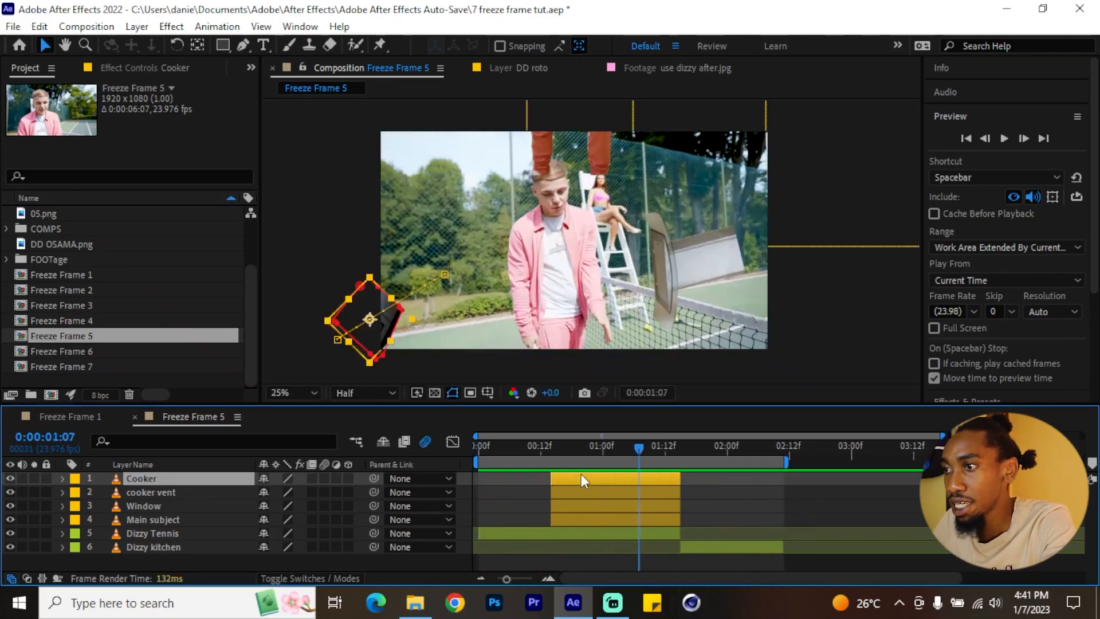
key("u")
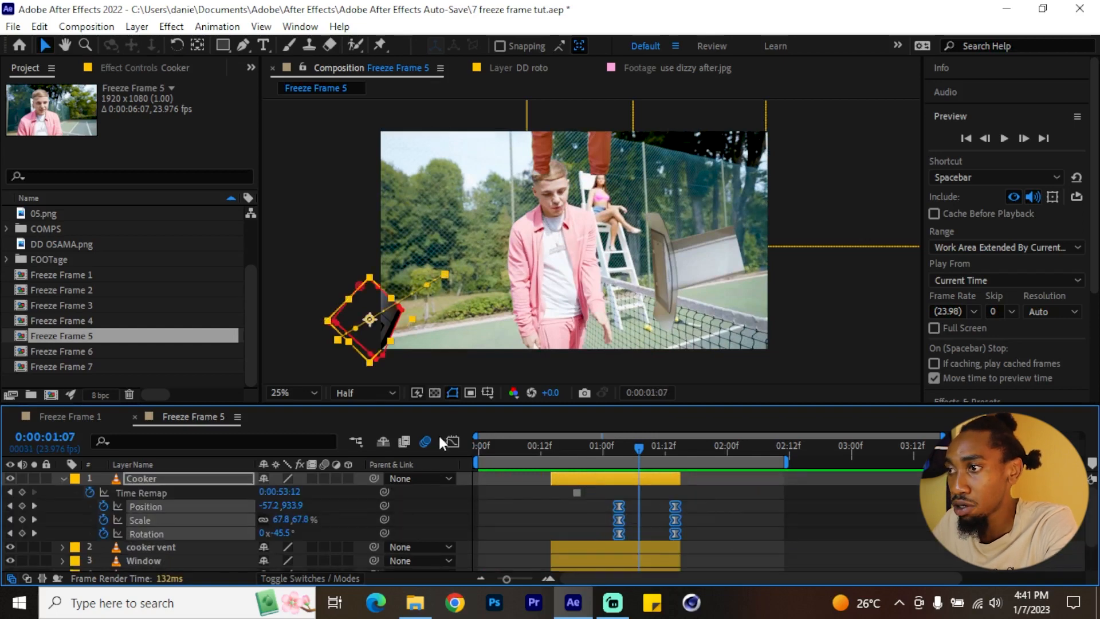
left_click(452, 441)
right_click(704, 512)
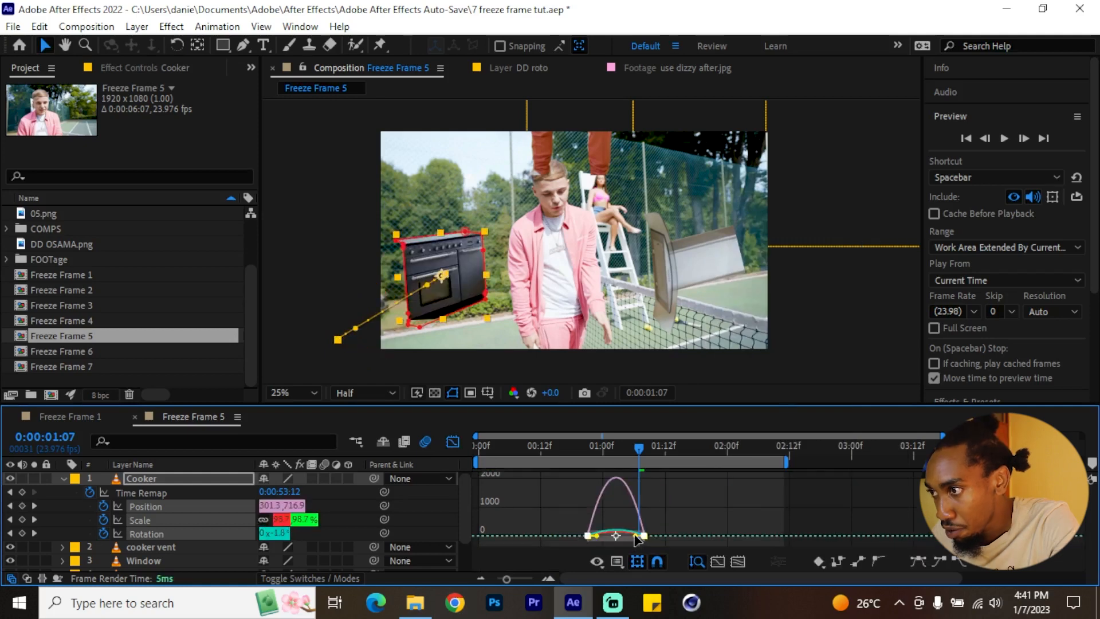
key("ctrl+z")
left_click_drag(658, 540, 623, 535)
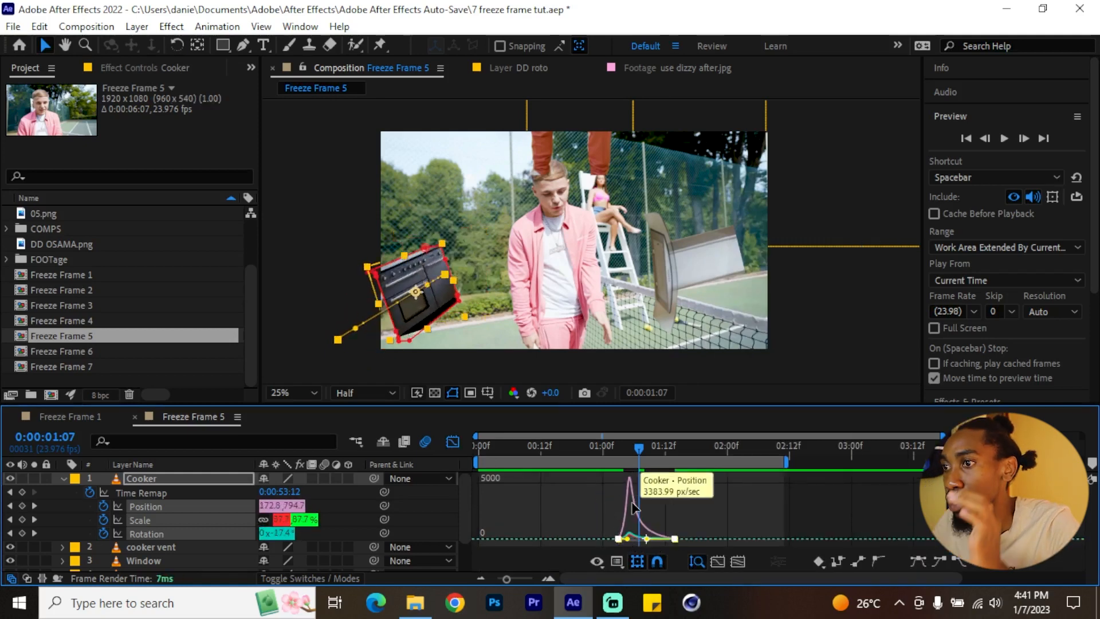
left_click(168, 477)
key("u")
Step: Reshape the speed curves of the cooker vent's transform keyframes for a fast start and a long ease into the end
left_click(197, 492)
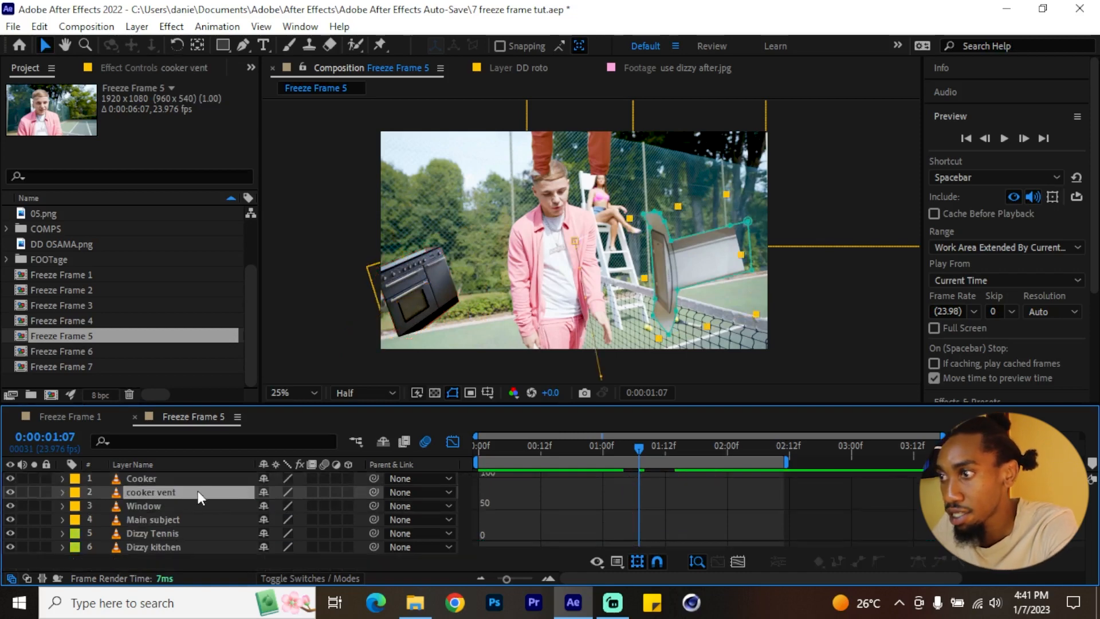
key("u")
key("shift+F3")
left_click_drag(701, 511, 584, 548)
key("shift+F3")
left_click_drag(665, 534, 623, 534)
key("shift+F3")
Step: Give the Window layer's transform keyframes the same early-peaking speed curve
left_click(659, 506)
key("u")
left_click_drag(700, 531, 588, 564)
key("shift+F3")
key("shift+F3")
key("u")
Step: Adjust the speed curve of the Main subject layer's keyframes to match the eased motion of the other cutouts
left_click(624, 519)
key("u")
key("shift+F3")
left_click_drag(664, 533, 653, 540)
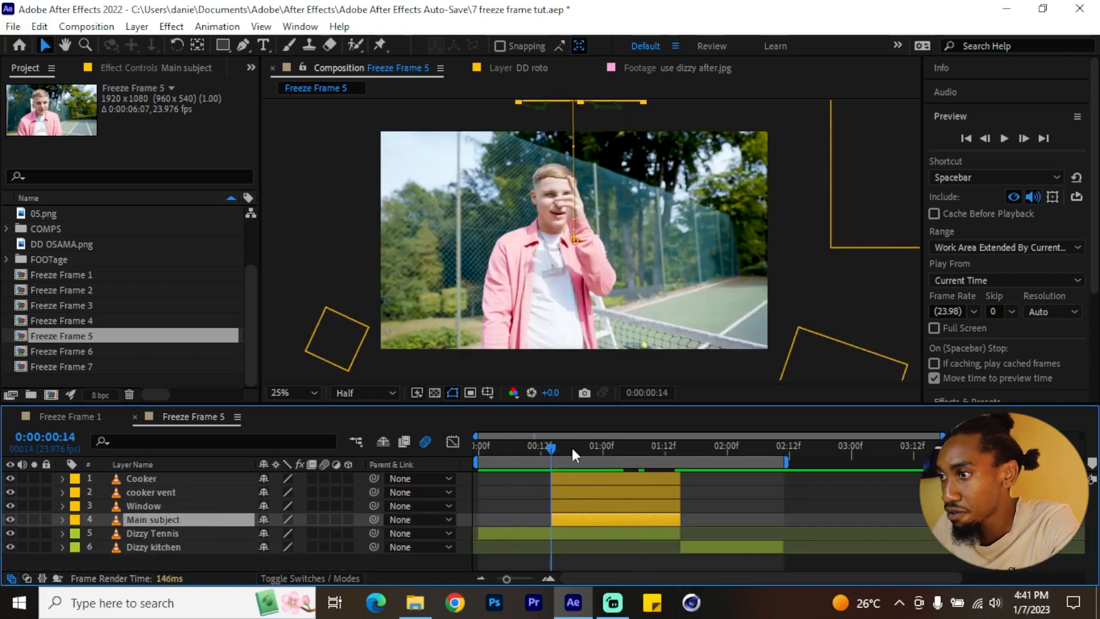
Step: Enable motion blur for the Cooker, cooker vent, Window and Main subject layers
key("Page_Up")
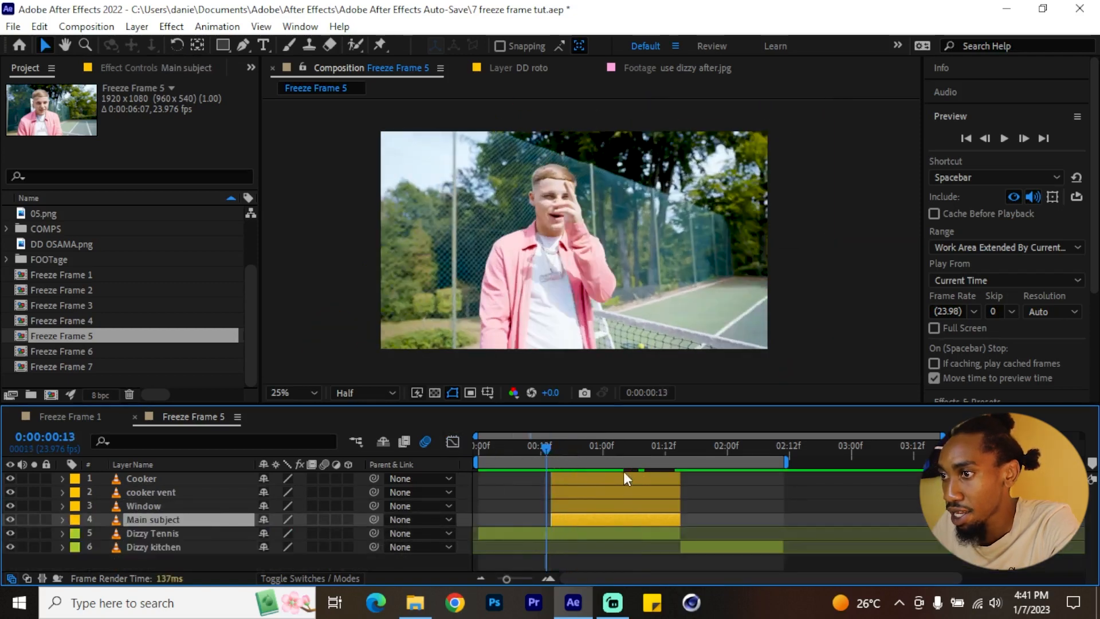
left_click(583, 476, "shift")
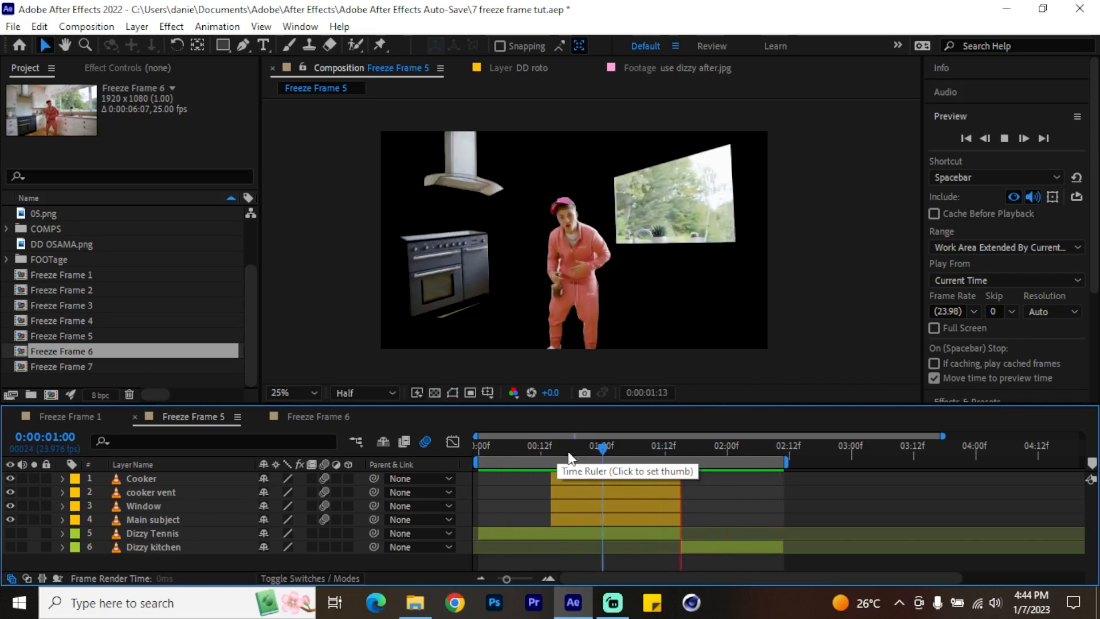
Step: Extend the ends of the Cooker, cooker vent, Window and Main subject layers to 0:00:01:16
left_click(556, 453)
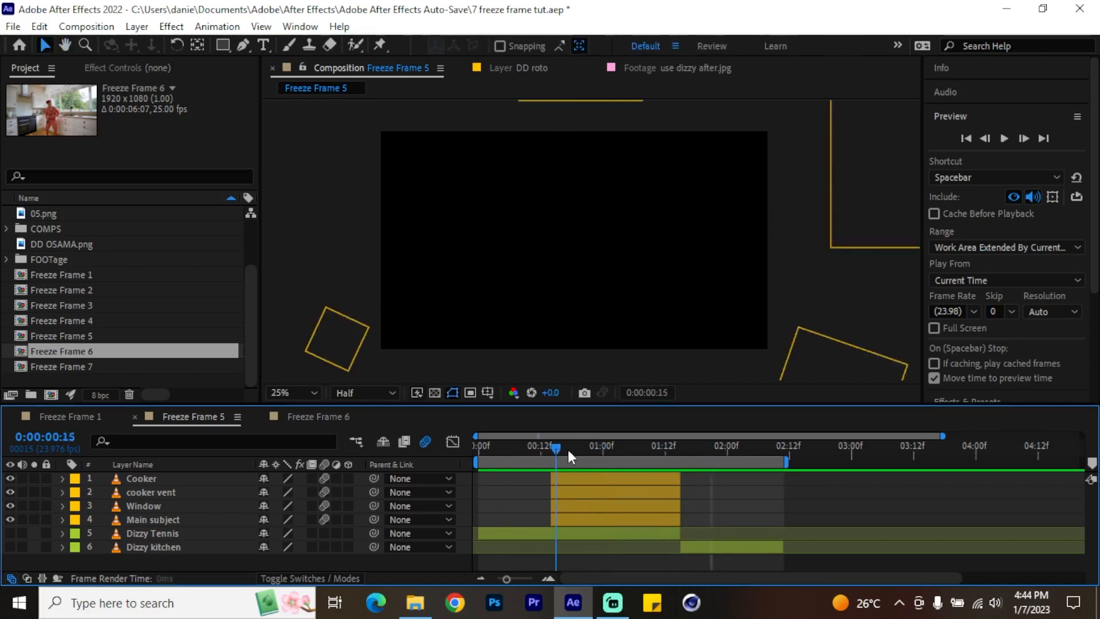
left_click_drag(617, 459, 685, 462)
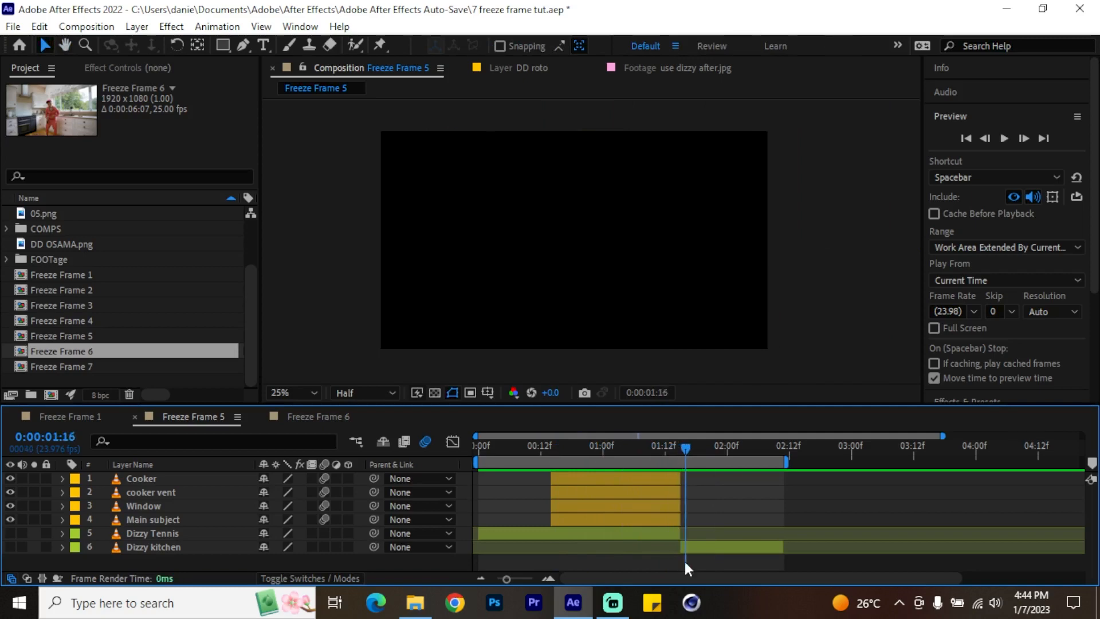
left_click(636, 516)
left_click(631, 480, "shift")
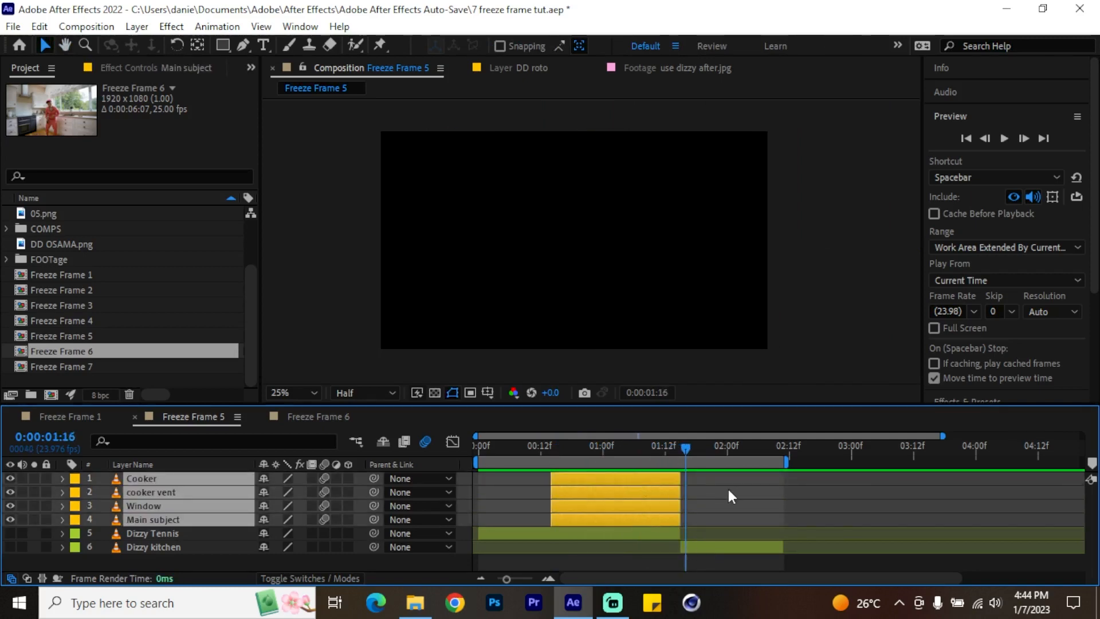
left_click_drag(676, 478, 686, 479)
Step: Make the Dizzy Tennis and Dizzy kitchen layers visible again and preview the composition from the start
left_click_drag(9, 532, 9, 547)
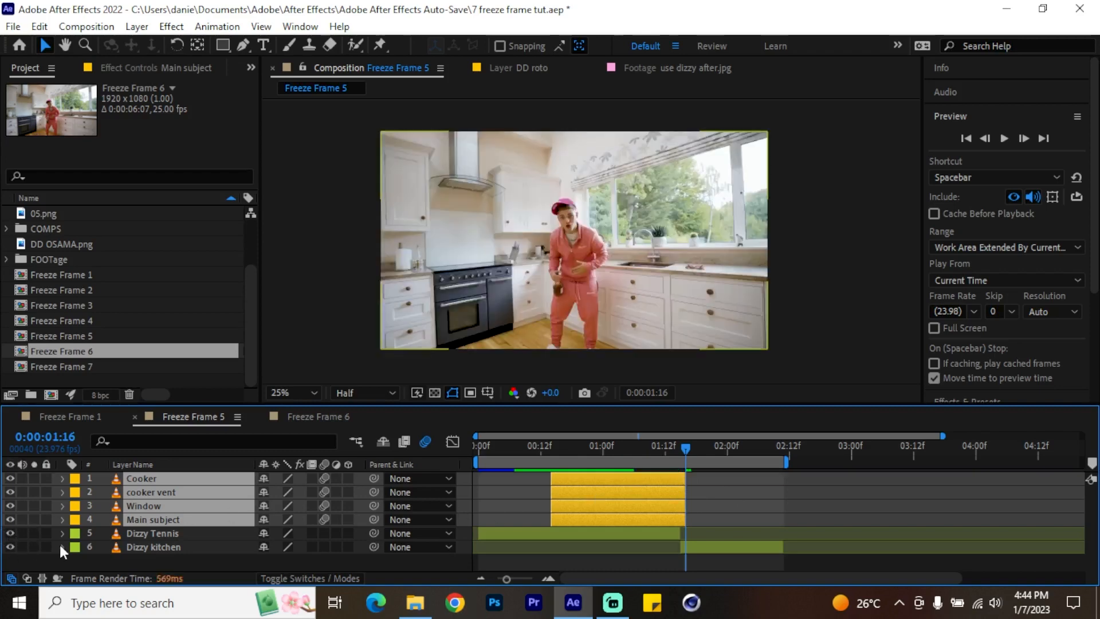
left_click(160, 532)
left_click_drag(535, 445, 407, 445)
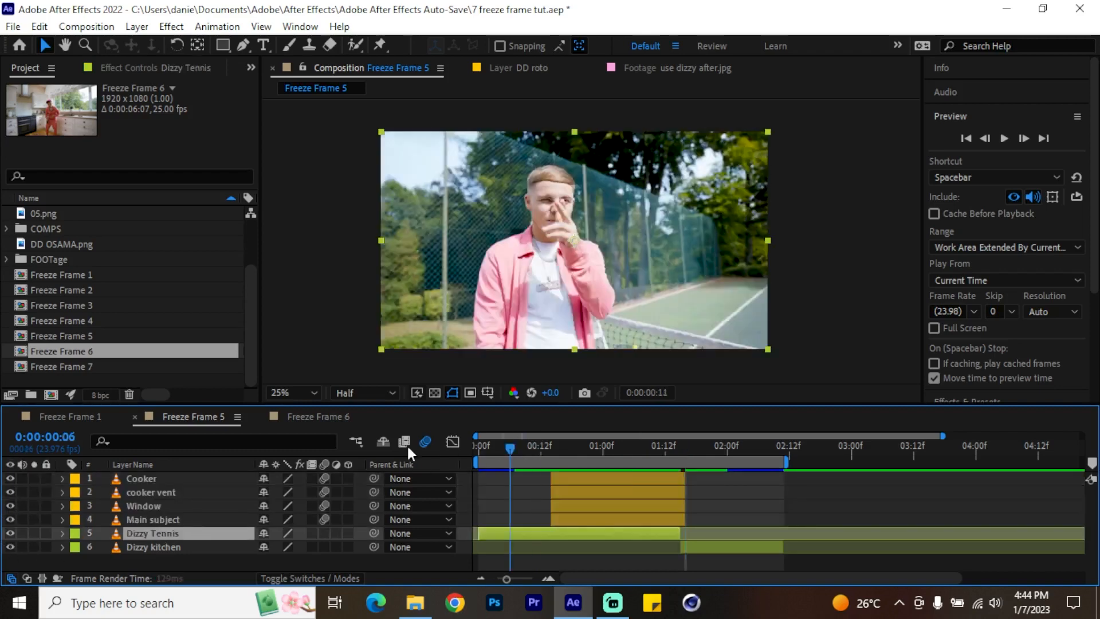
key("space")
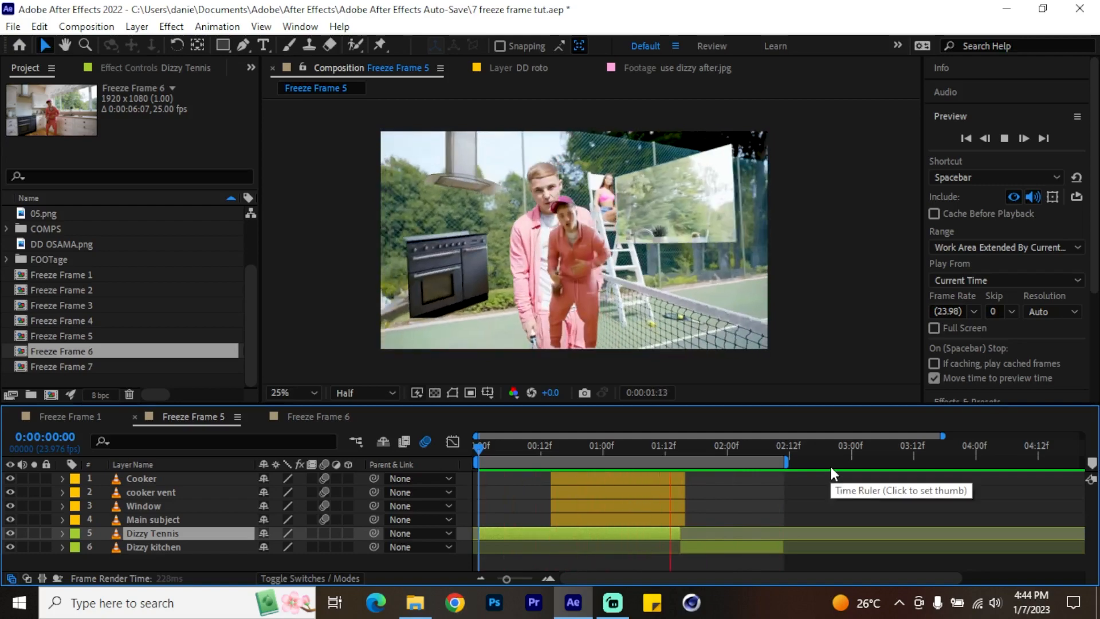
Step: Reset the Cooker layer's transform to Position 960, 540, Scale 100% and Rotation 0°, clearing its Position, Scale and Rotation keyframes
left_click_drag(630, 453, 682, 458)
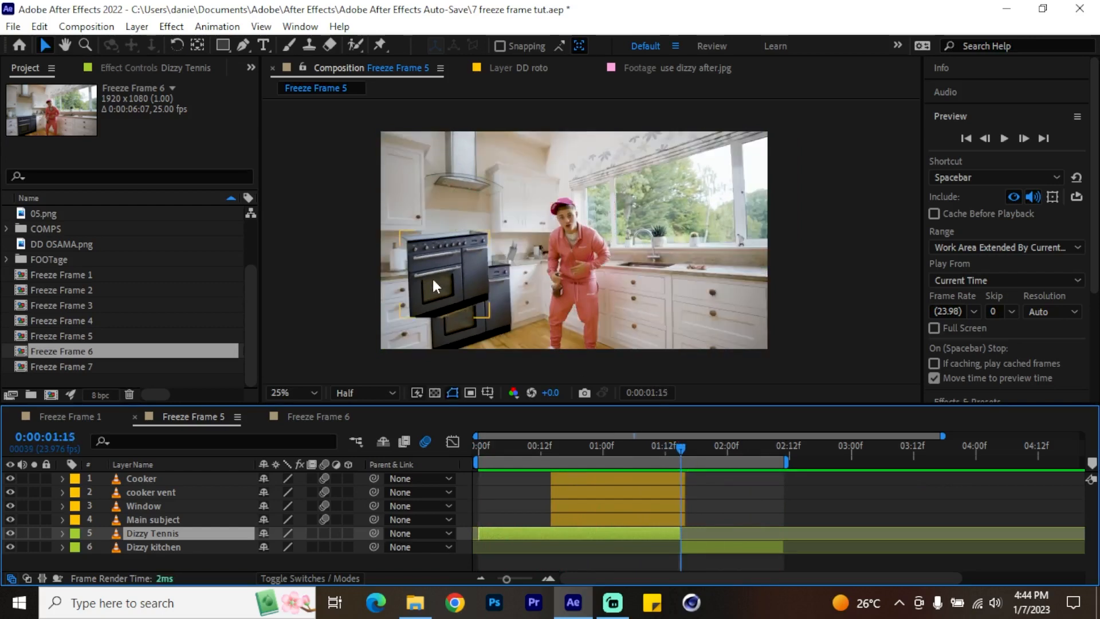
left_click(152, 492)
left_click(153, 478)
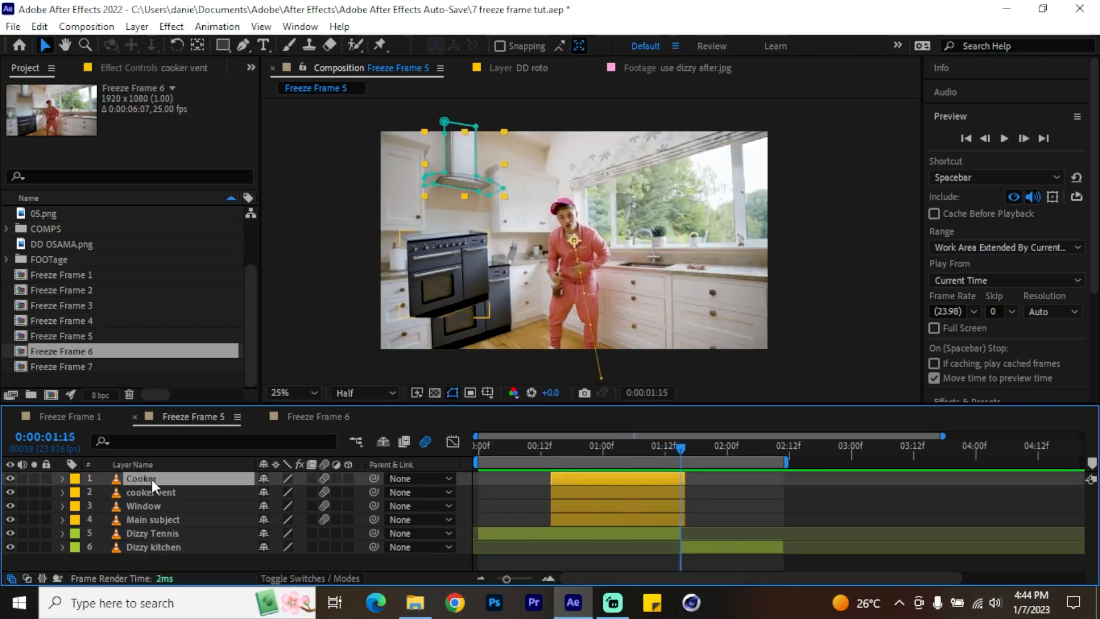
key("u")
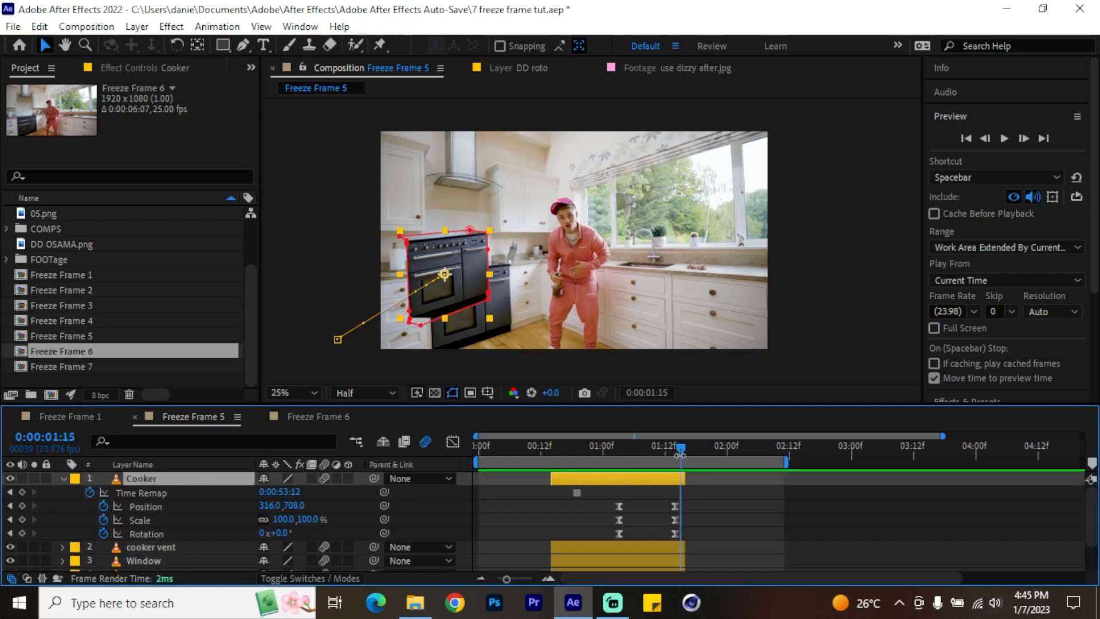
left_click_drag(674, 447, 671, 448)
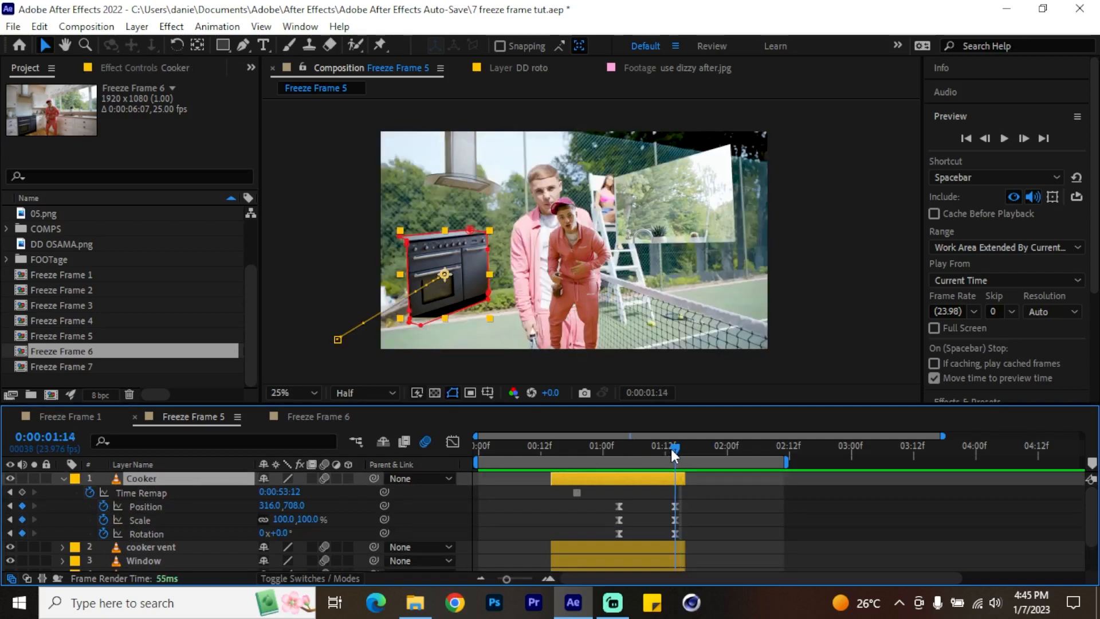
left_click(62, 477)
key("u")
key("u")
left_click(63, 478)
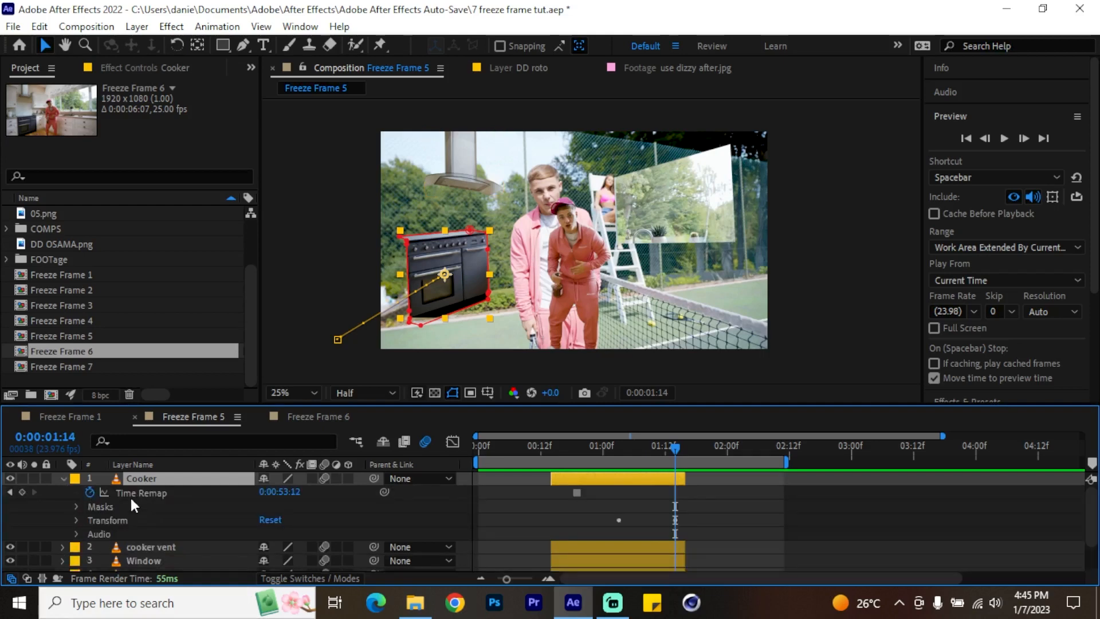
left_click(76, 520)
scroll(252, 497, "down", 1)
left_click(267, 496)
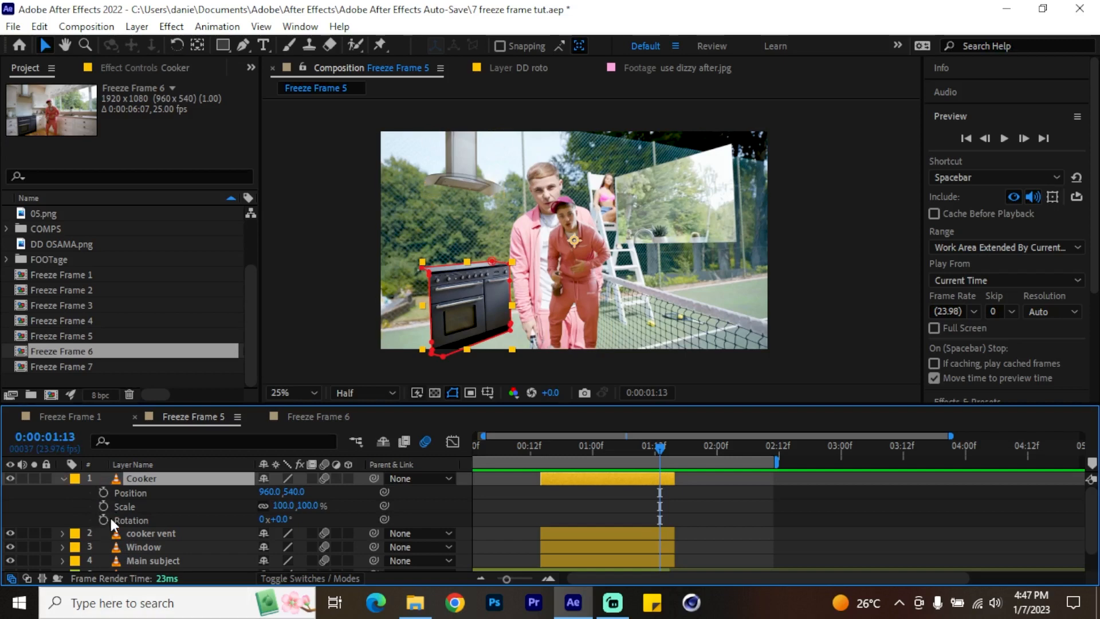
Step: Centre the Cooker's anchor point in its layer content and add Position, Scale and Rotation keyframes at 0:00:01:13
left_click(86, 27)
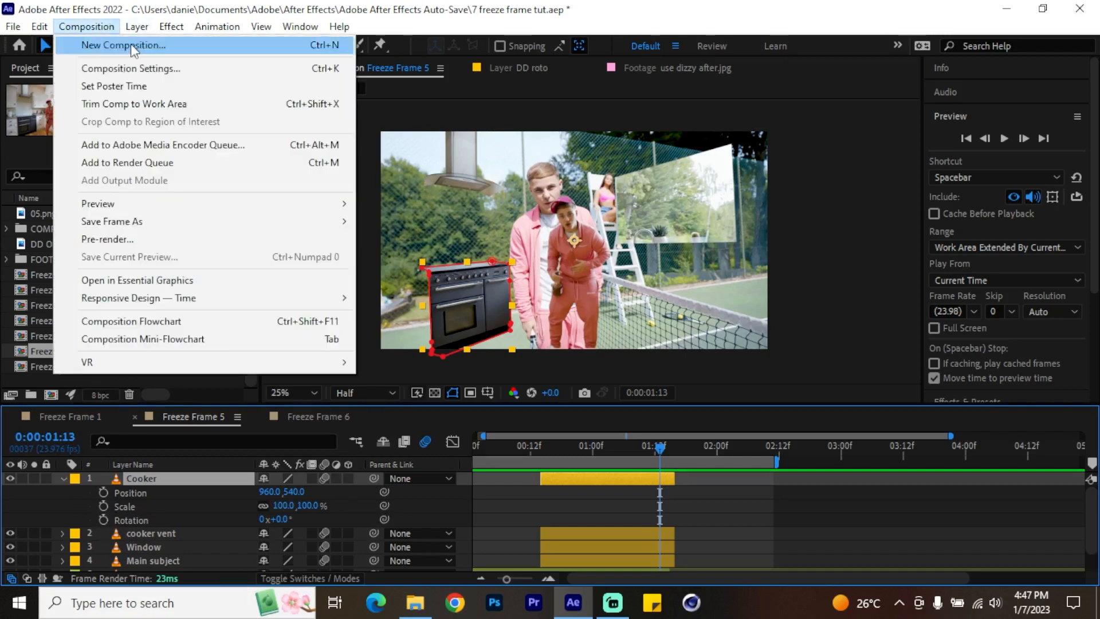
mouse_move(136, 26)
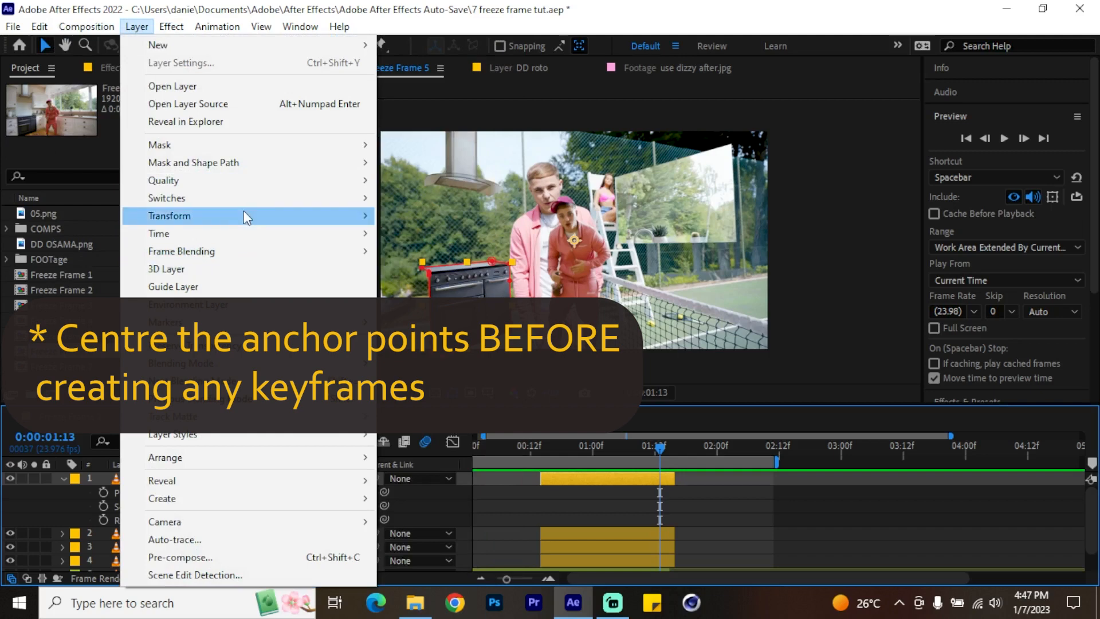
mouse_move(243, 214)
left_click(486, 405)
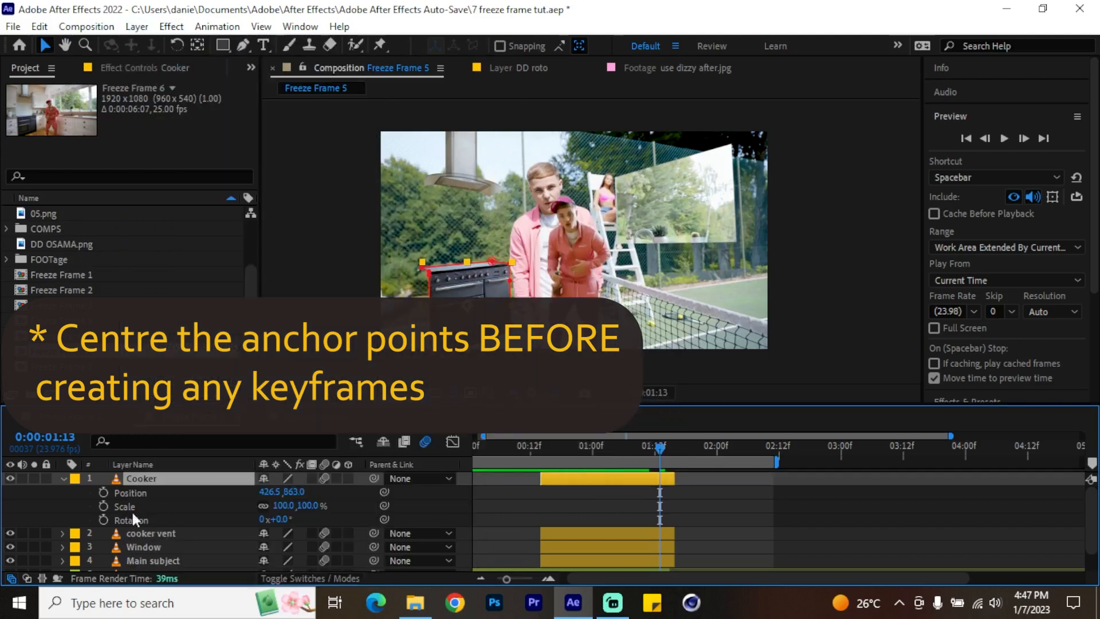
left_click(103, 492)
left_click(104, 506)
left_click(104, 519)
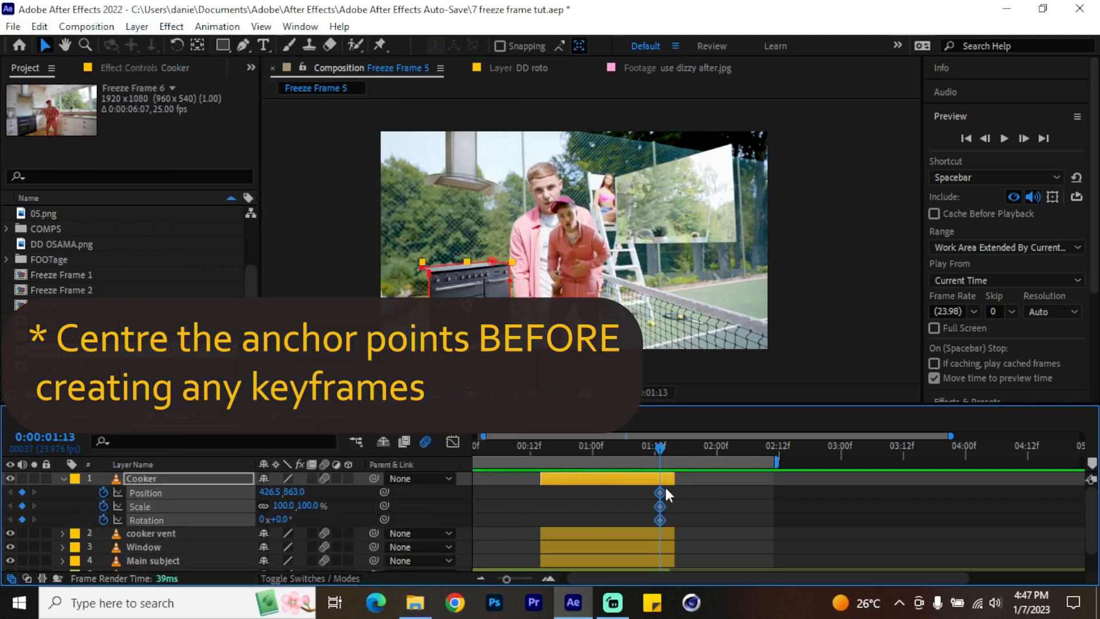
Step: At 0:00:00:21, set the Cooker's Rotation to 113°, Scale to 172% and Position to 520.5, 1651.0, below the frame
left_click_drag(625, 449, 579, 452)
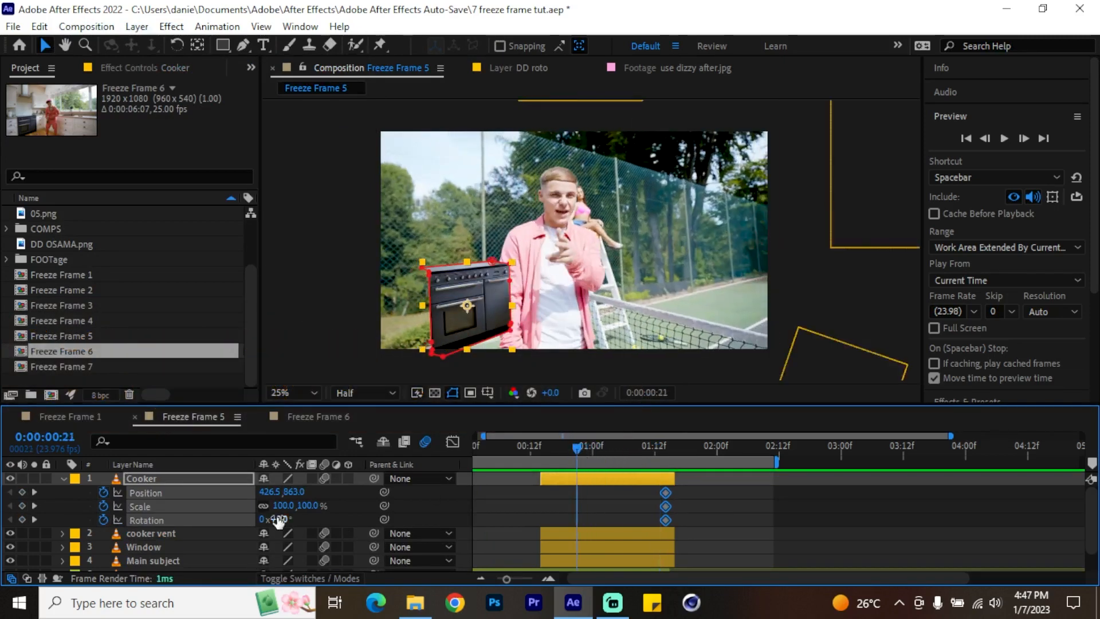
left_click_drag(281, 519, 344, 507)
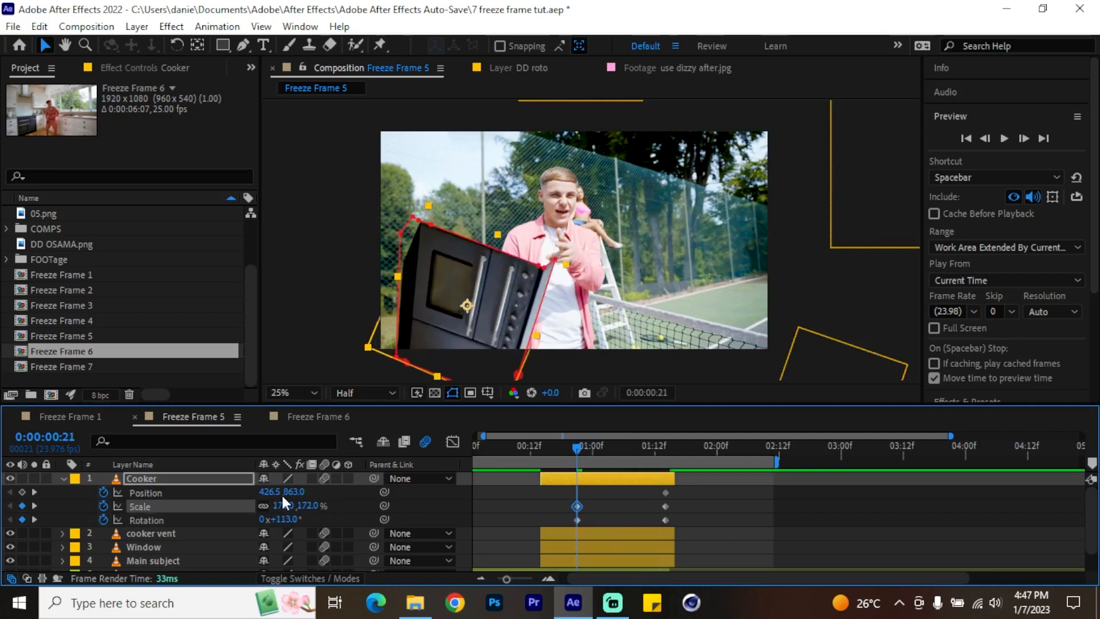
left_click_drag(270, 494, 932, 406)
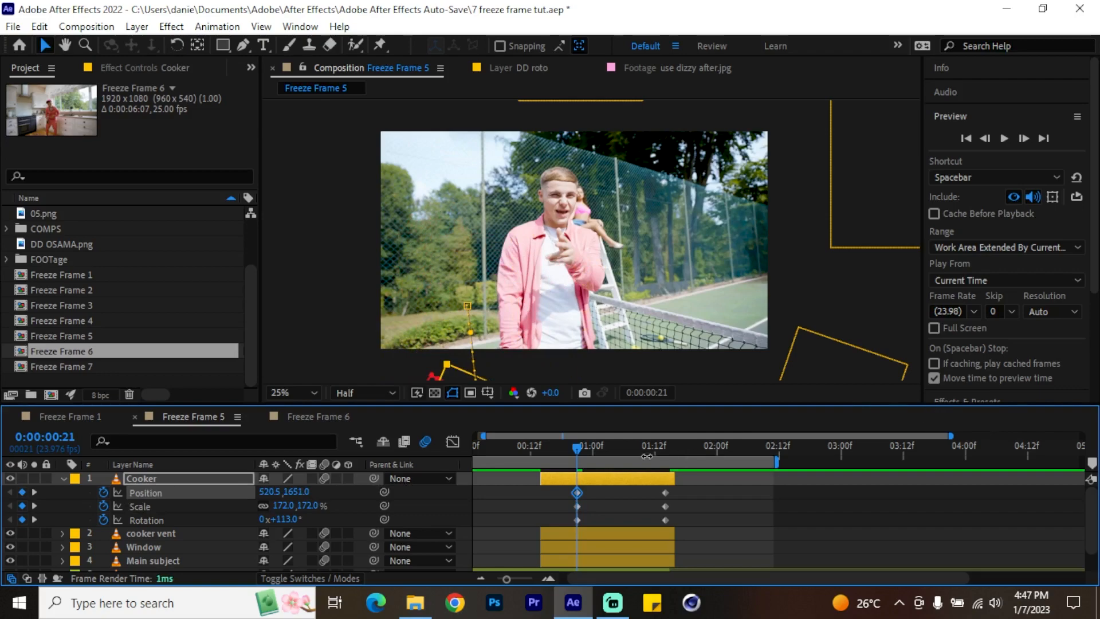
Step: Apply Easy Ease to all of the Cooker's Position, Scale and Rotation keyframes
left_click_drag(569, 449, 563, 520)
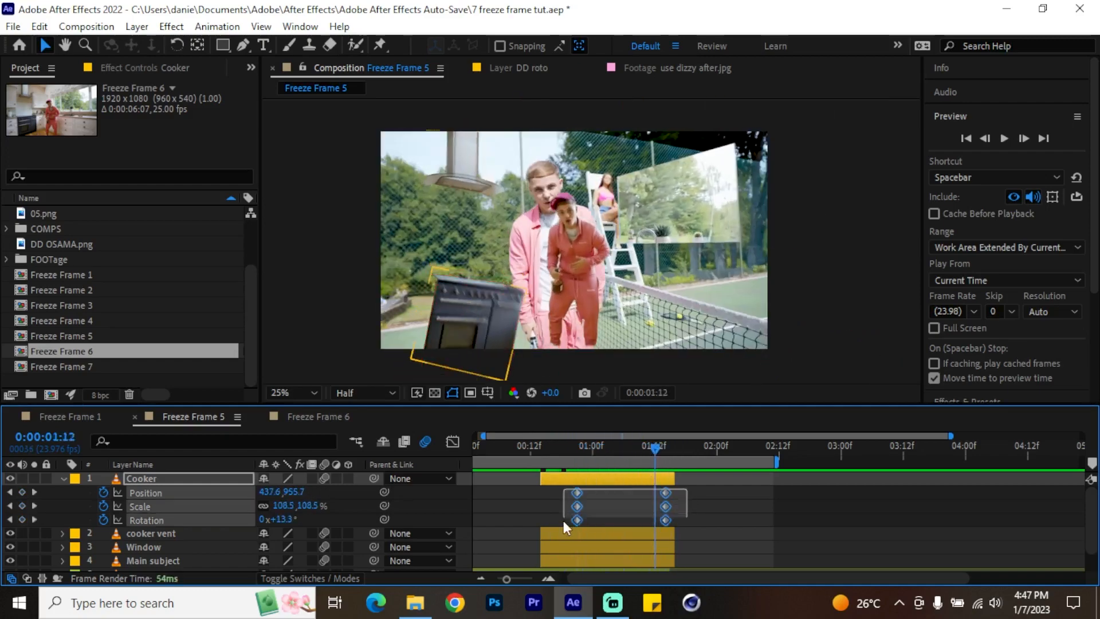
right_click(576, 506)
mouse_move(682, 491)
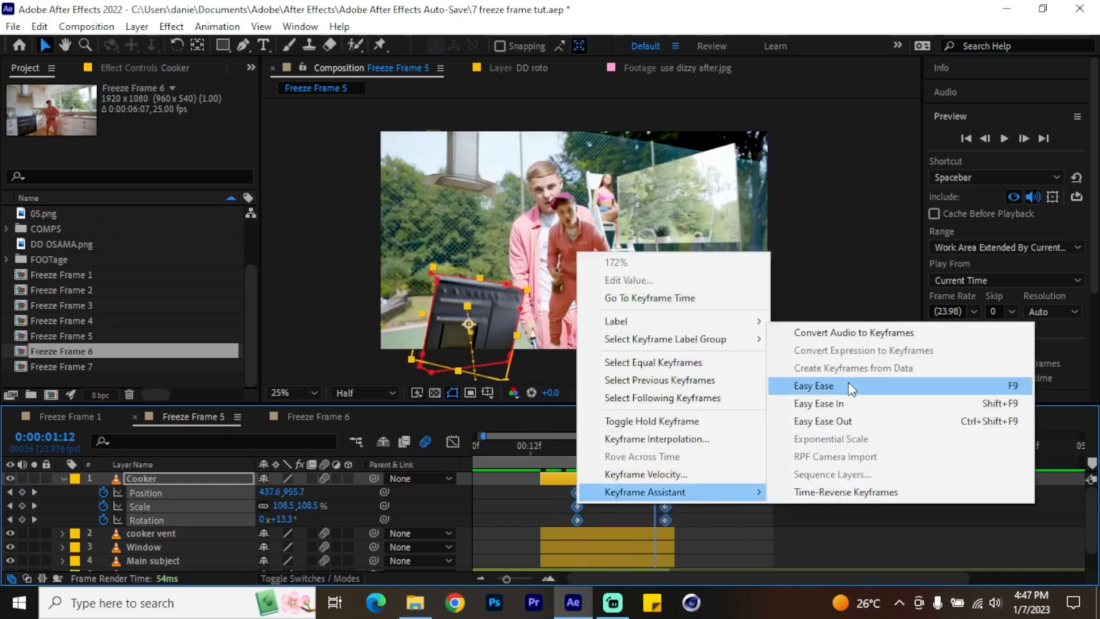
left_click(847, 385)
Step: Move the Cooker's first Position, Scale and Rotation keyframes in time to align with the cooker vent's first keyframes
left_click(627, 534)
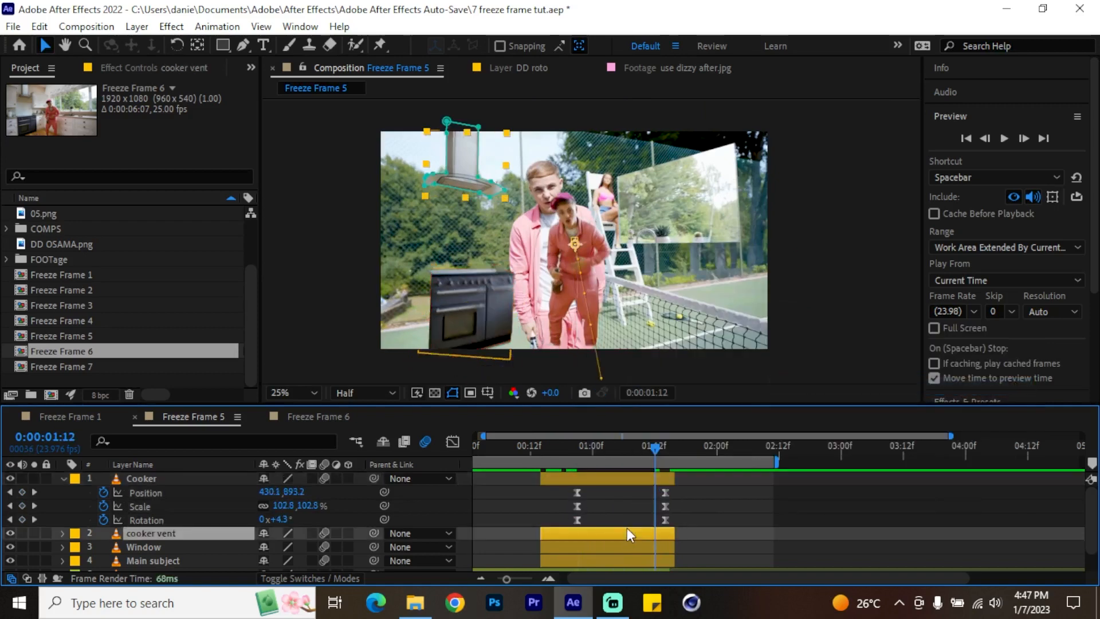
key("u")
left_click_drag(600, 479, 567, 522)
key("ctrl+z")
left_click_drag(577, 506, 609, 501)
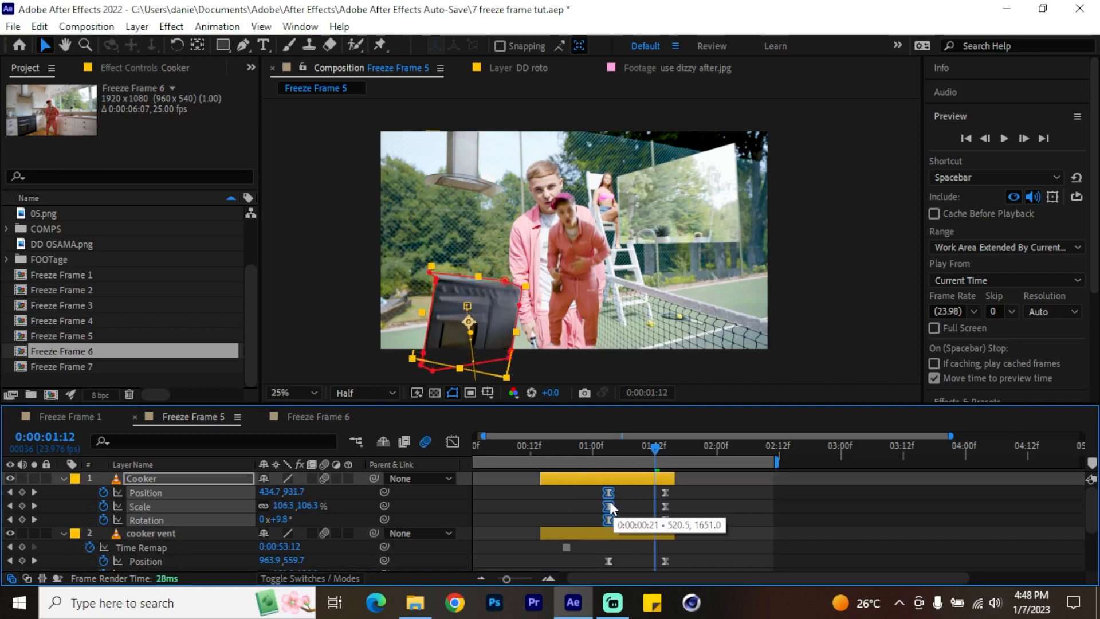
left_click(191, 532)
key("u")
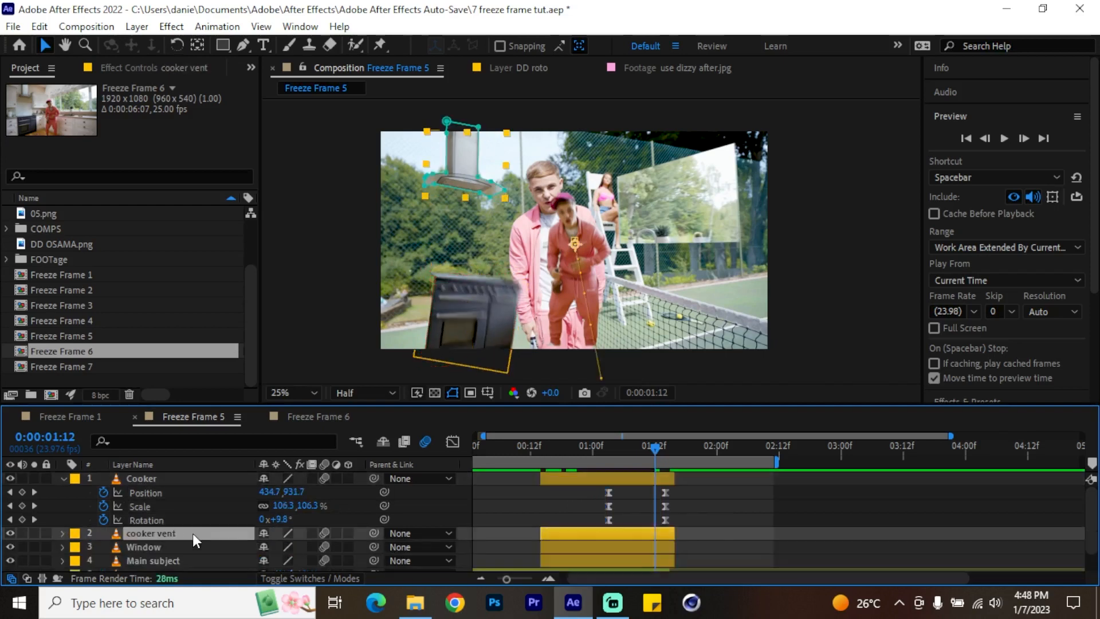
Step: Pull the end influence of the Cooker's Position, Scale and Rotation speed curves toward the start so the motion peaks early
left_click_drag(721, 492, 582, 513)
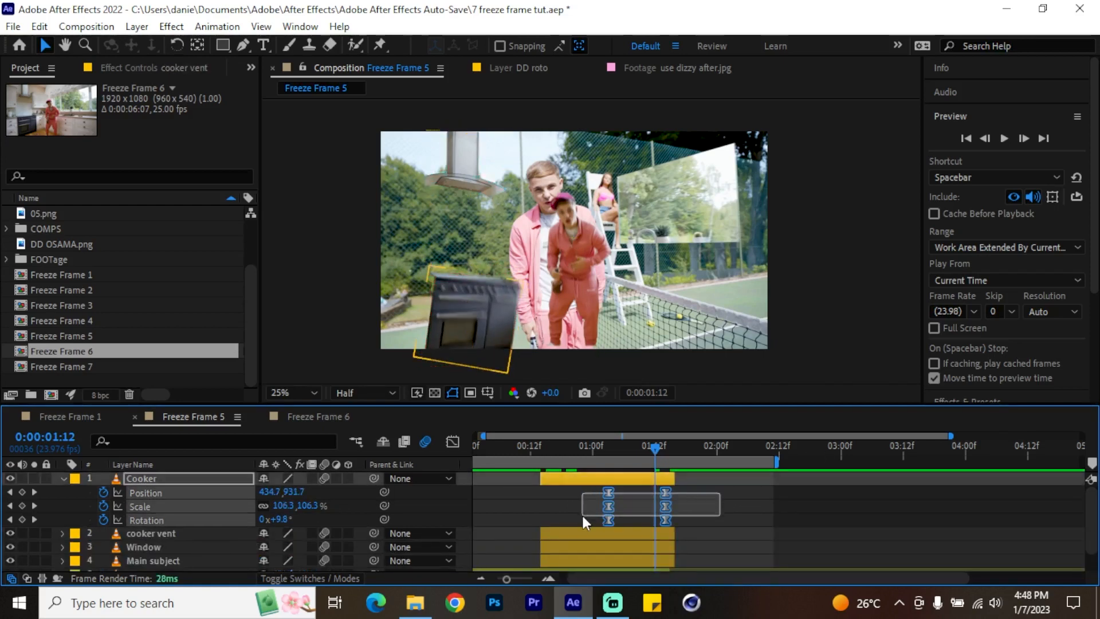
left_click(452, 442)
left_click_drag(715, 515, 556, 539)
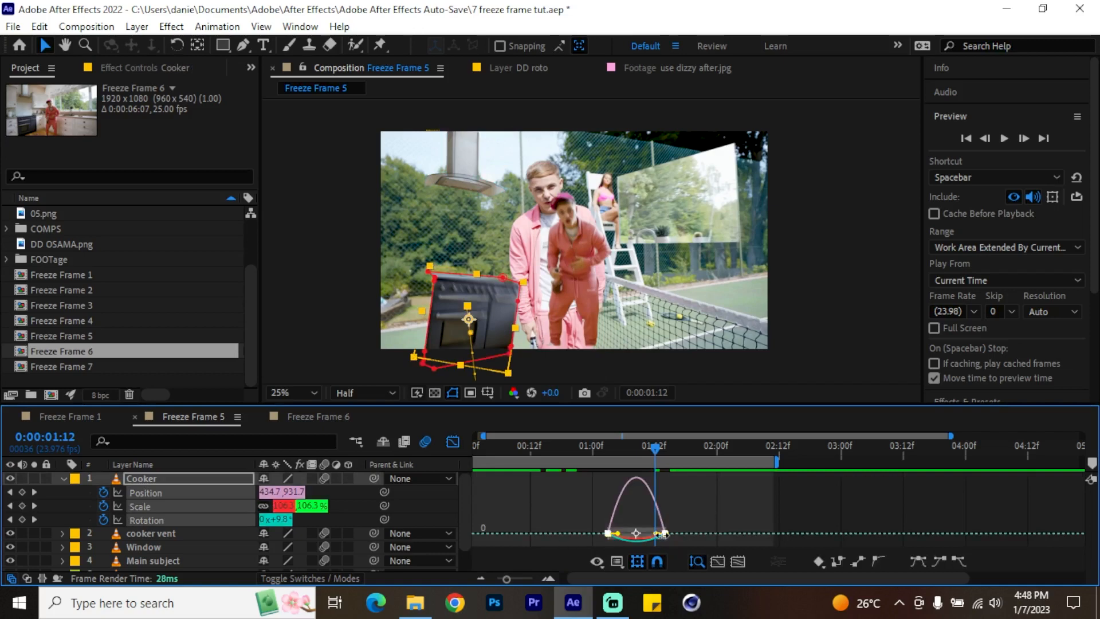
left_click_drag(655, 533, 618, 533)
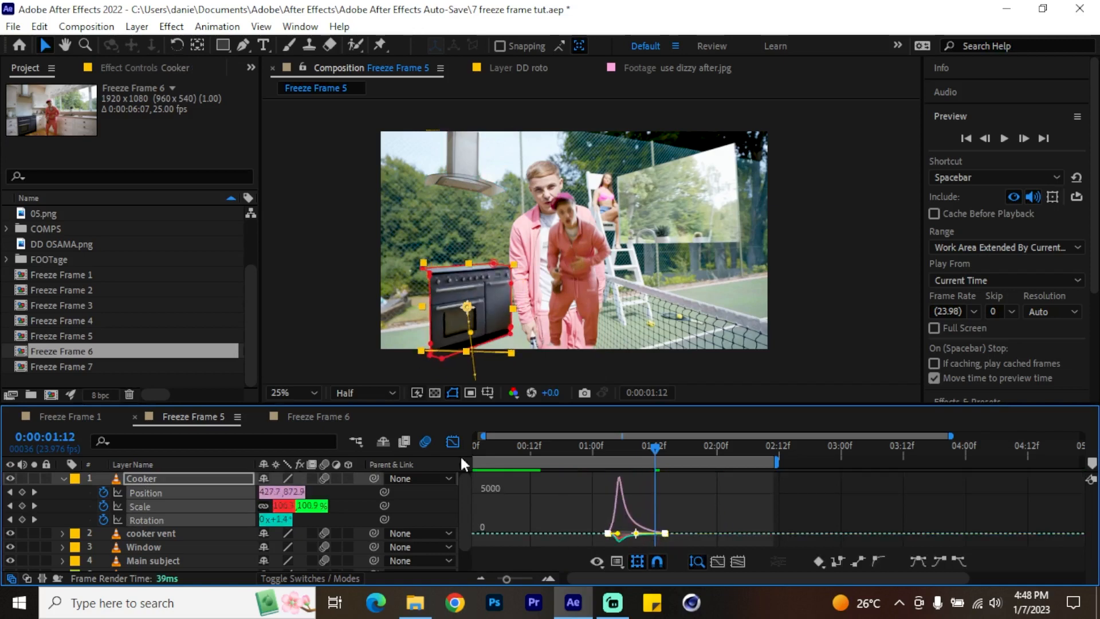
Step: Collapse the Cooker layer's keyframed properties and play back the finished Freeze Frame 5 transition from the start
left_click(452, 442)
left_click_drag(597, 452, 417, 455)
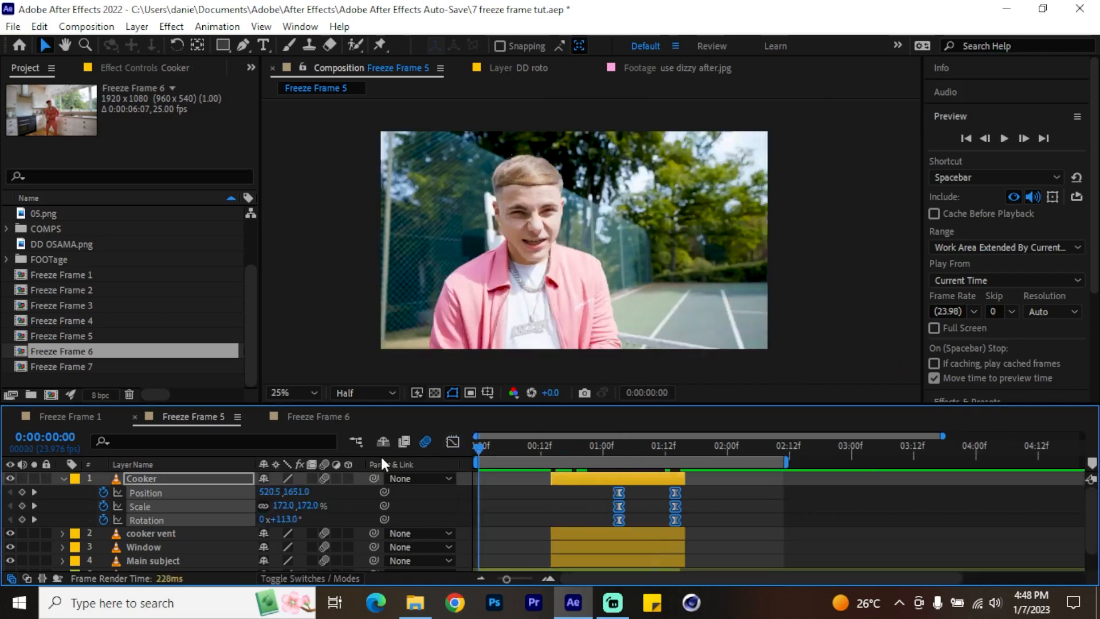
key("ctrl+alt+t")
key("u")
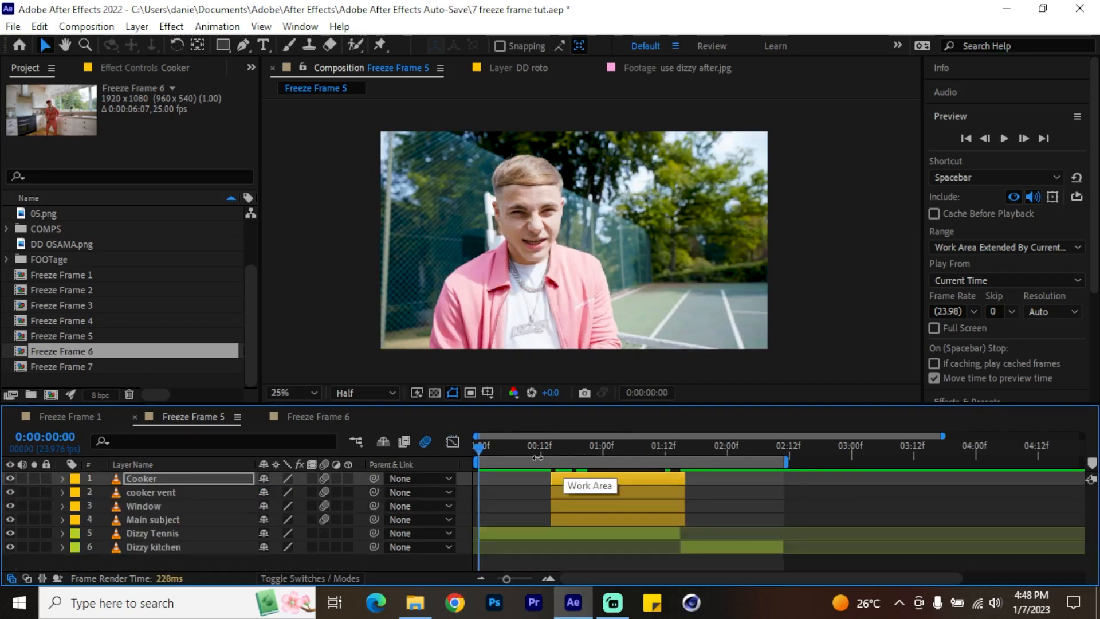
key("space")
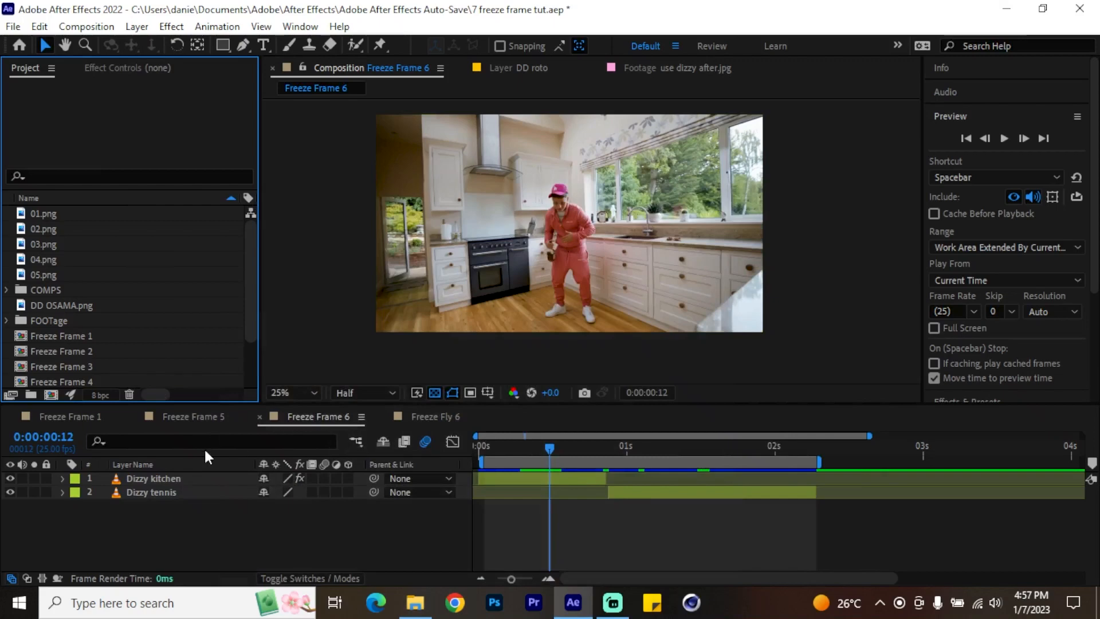
Step: Play back the Freeze Frame 6 composition from the start to review the kitchen and tennis clips
left_click(186, 479)
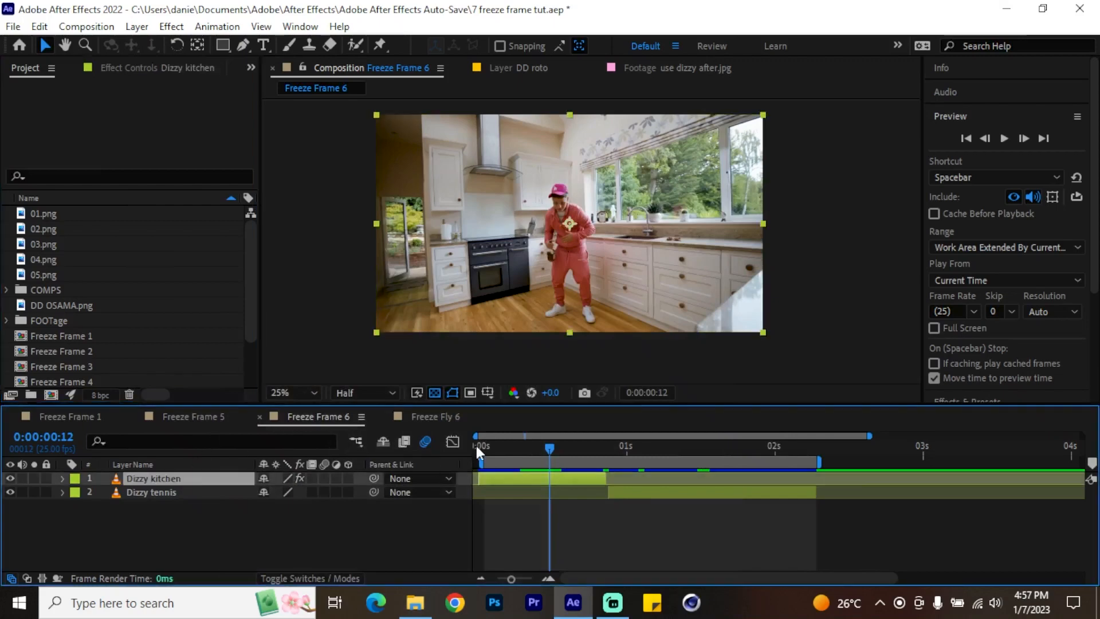
left_click_drag(547, 449, 460, 441)
key("space")
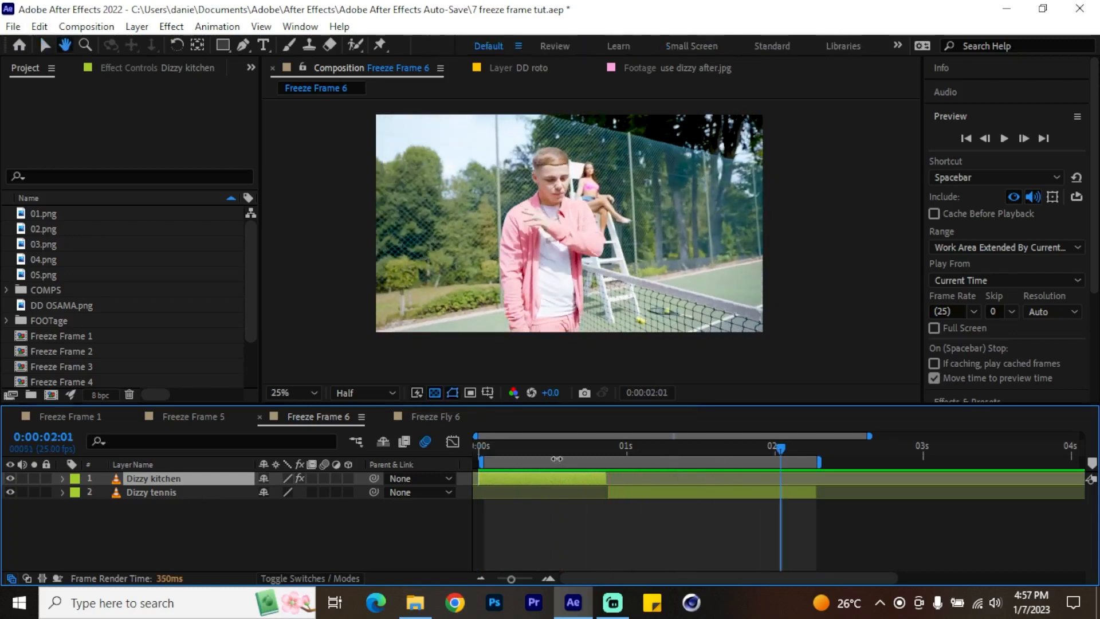
key("space")
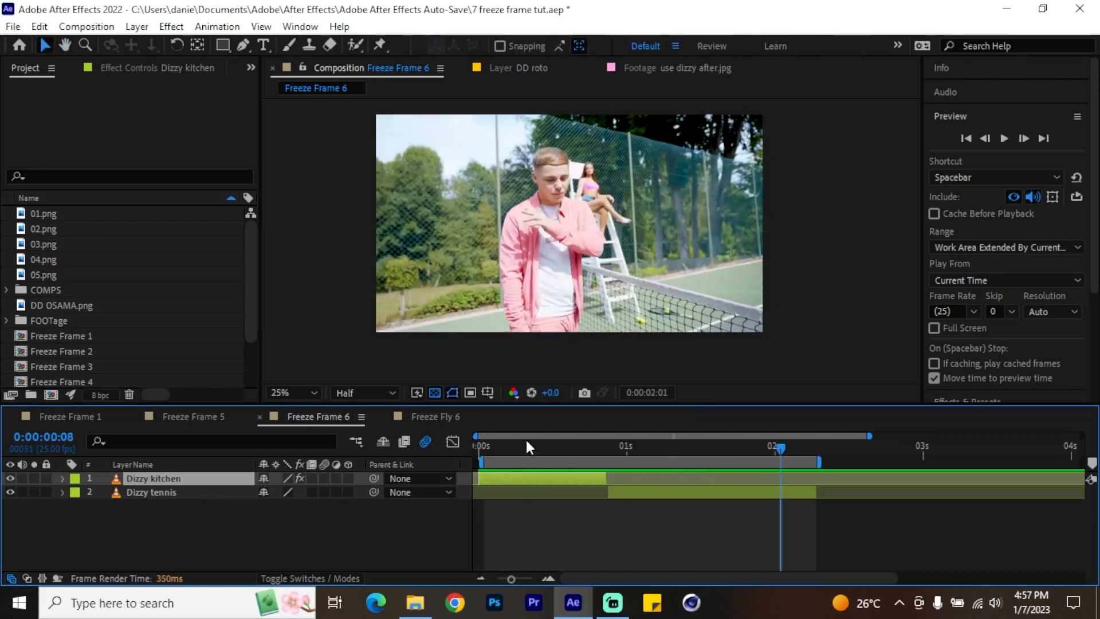
Step: At 0:00:00:16, open the Dizzy kitchen layer in its own viewer with the Roto Brush tool, framed on the subject
left_click_drag(525, 437, 573, 441)
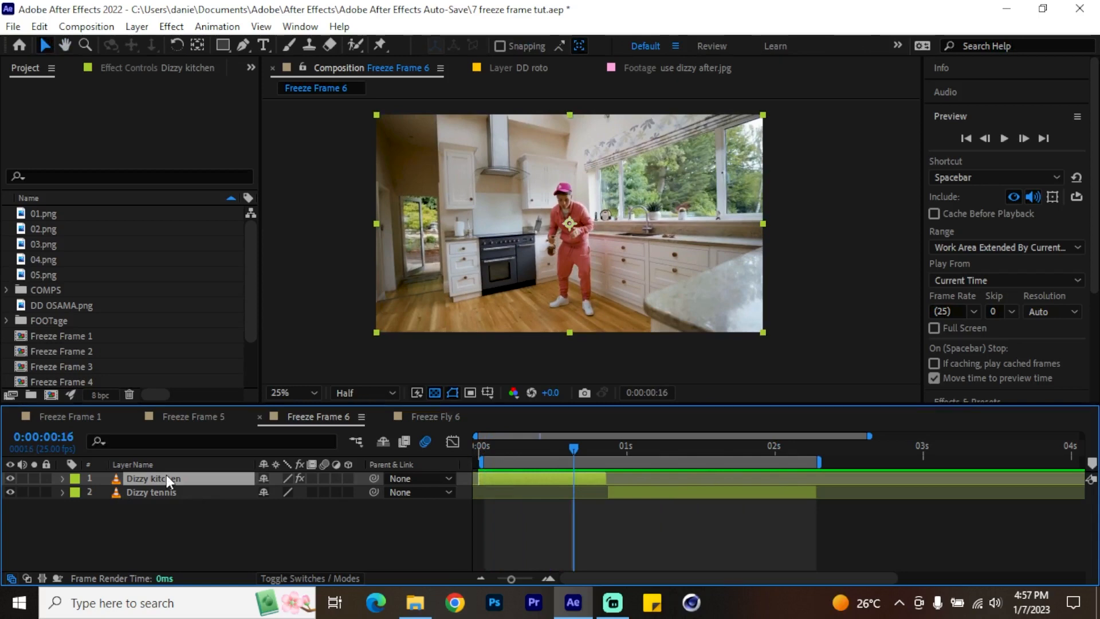
double_click(191, 477)
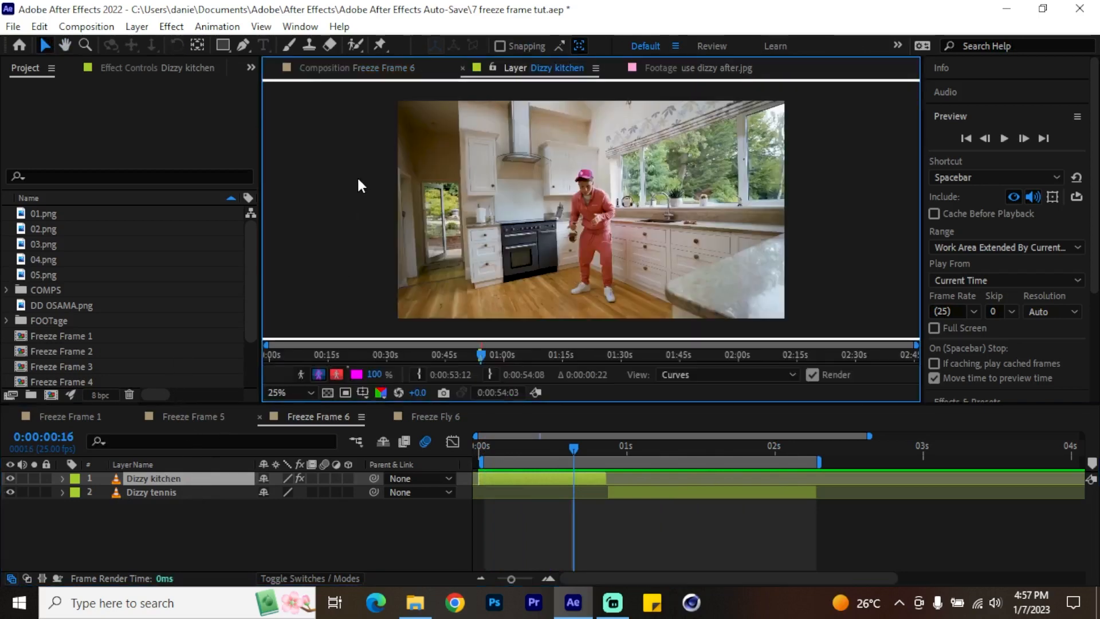
left_click(354, 47)
scroll(590, 224, "up", 2)
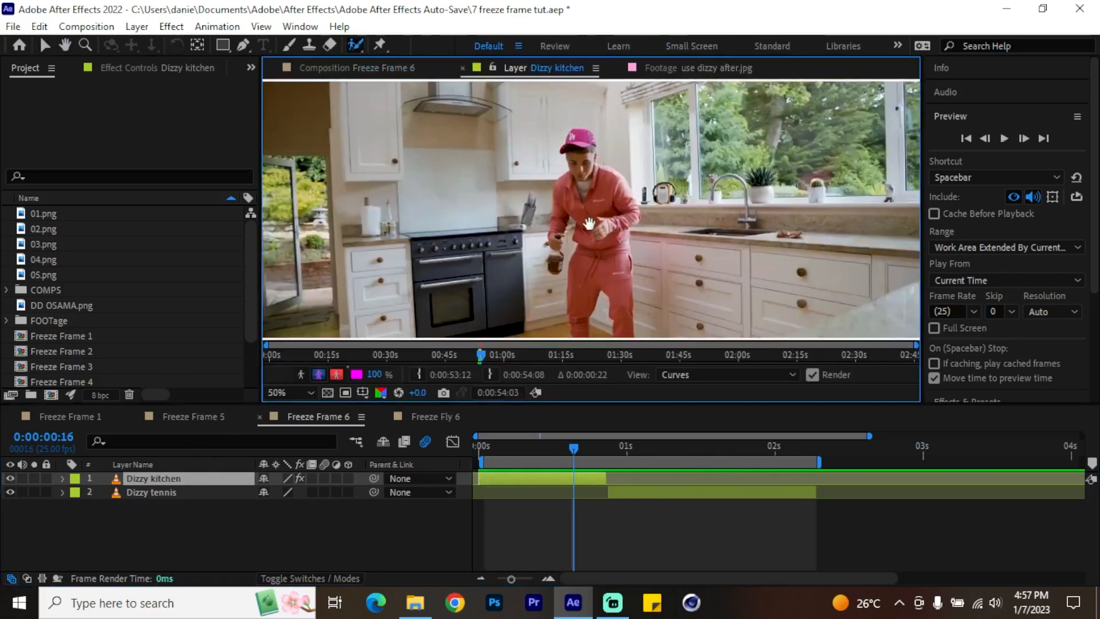
left_click_drag(592, 243, 565, 181)
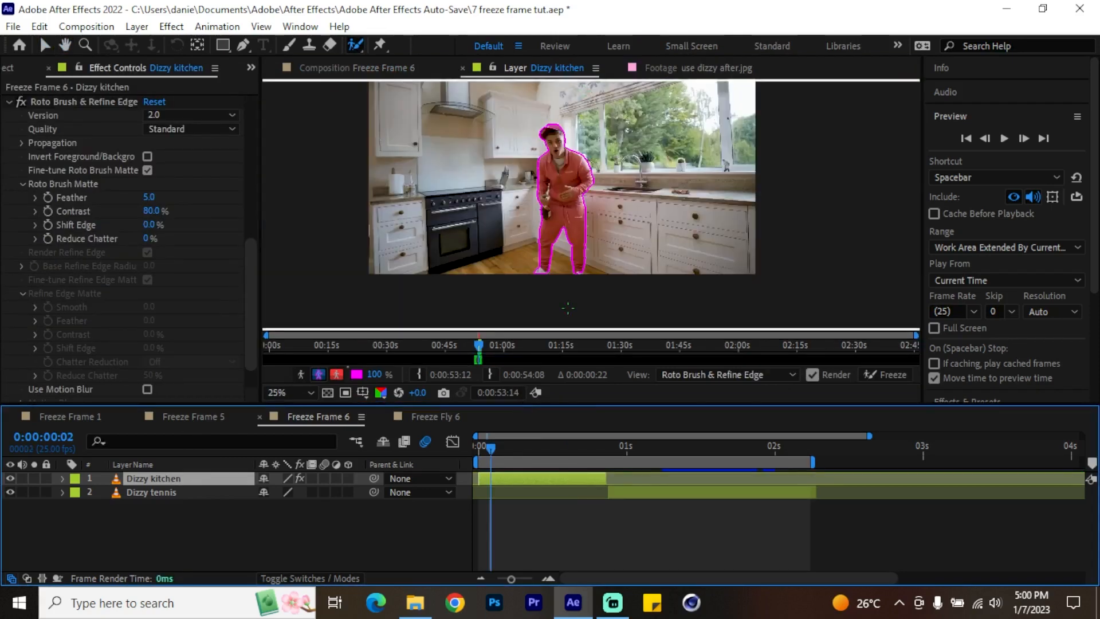
Step: Check the subject's roto outline, freeze the Roto Brush propagation and return to the Freeze Frame 6 composition with the Selection tool
left_click_drag(490, 449, 567, 445)
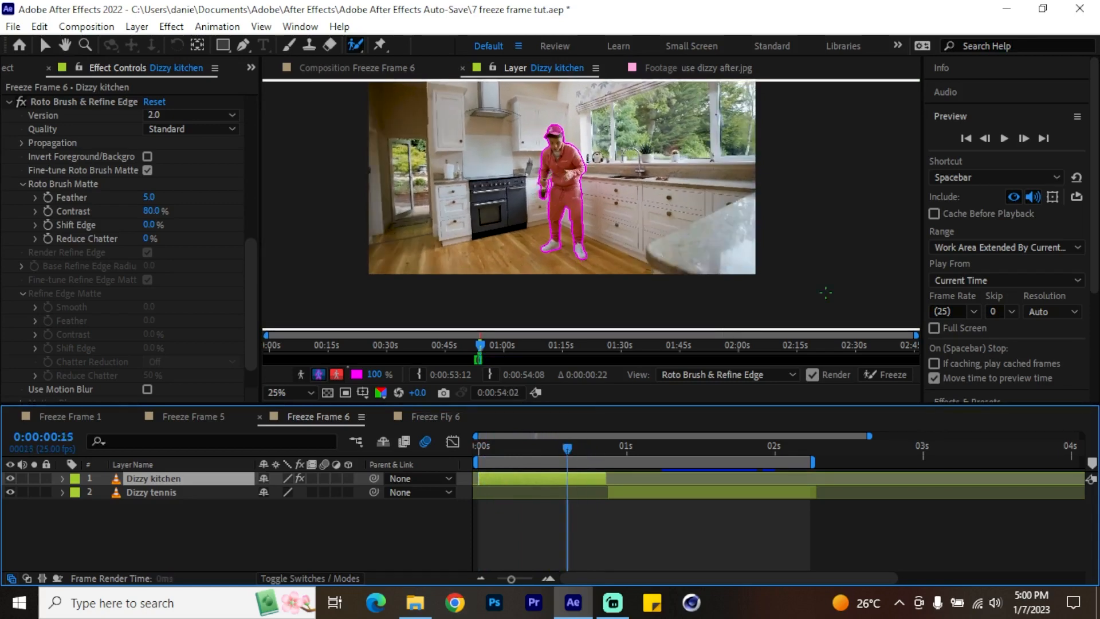
left_click(892, 376)
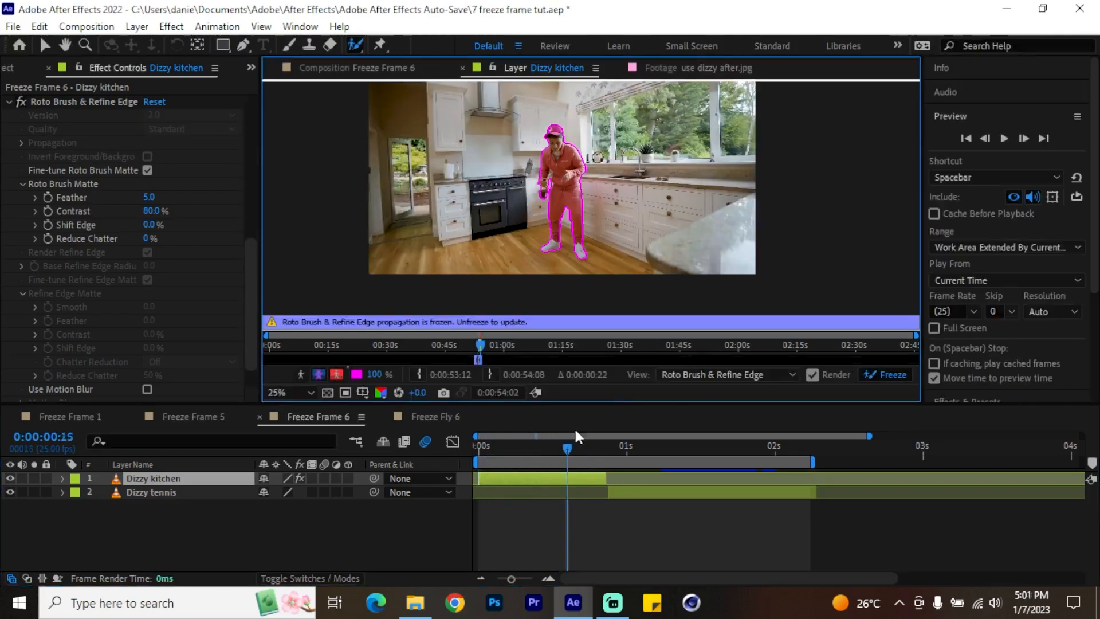
left_click_drag(566, 447, 549, 448)
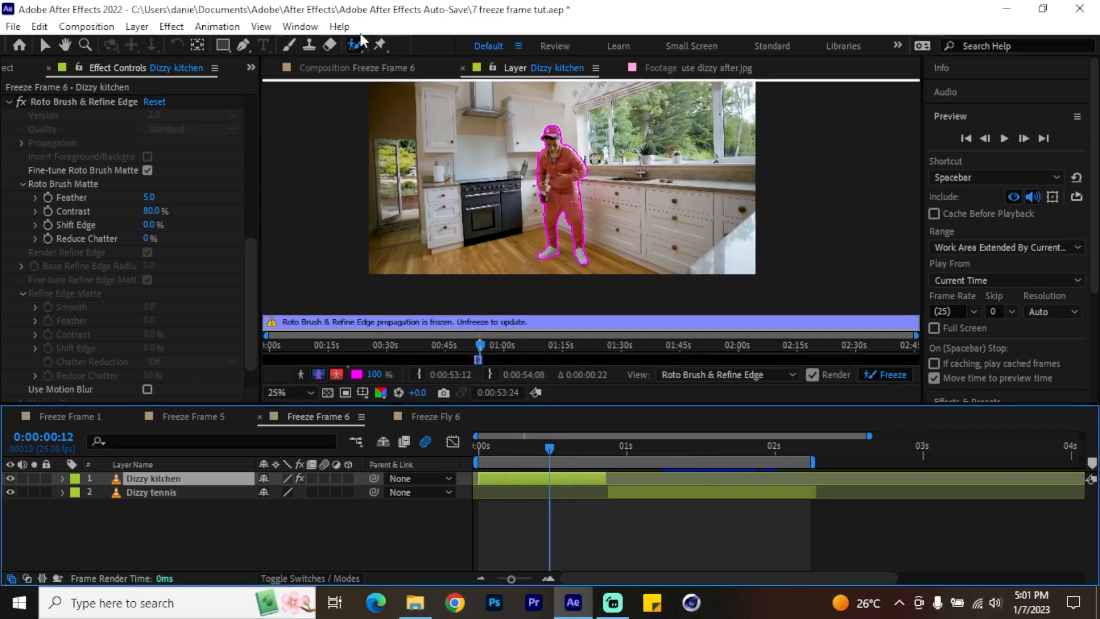
left_click(359, 66)
left_click(44, 45)
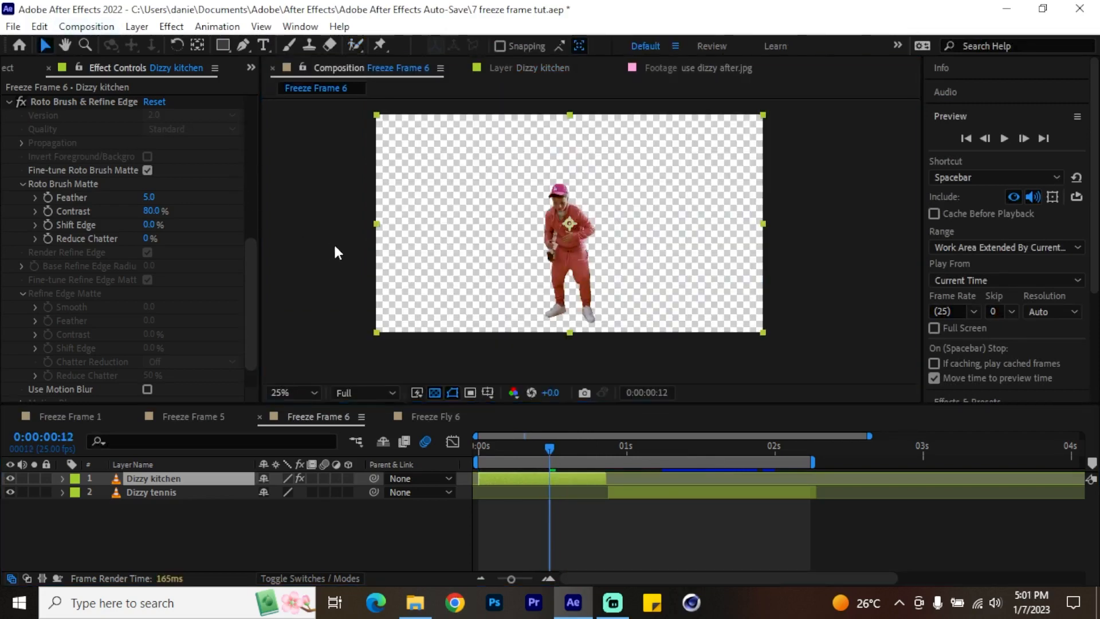
Step: Turn off the transparency grid and duplicate the rotoscoped Dizzy kitchen layer
left_click_drag(519, 450, 544, 448)
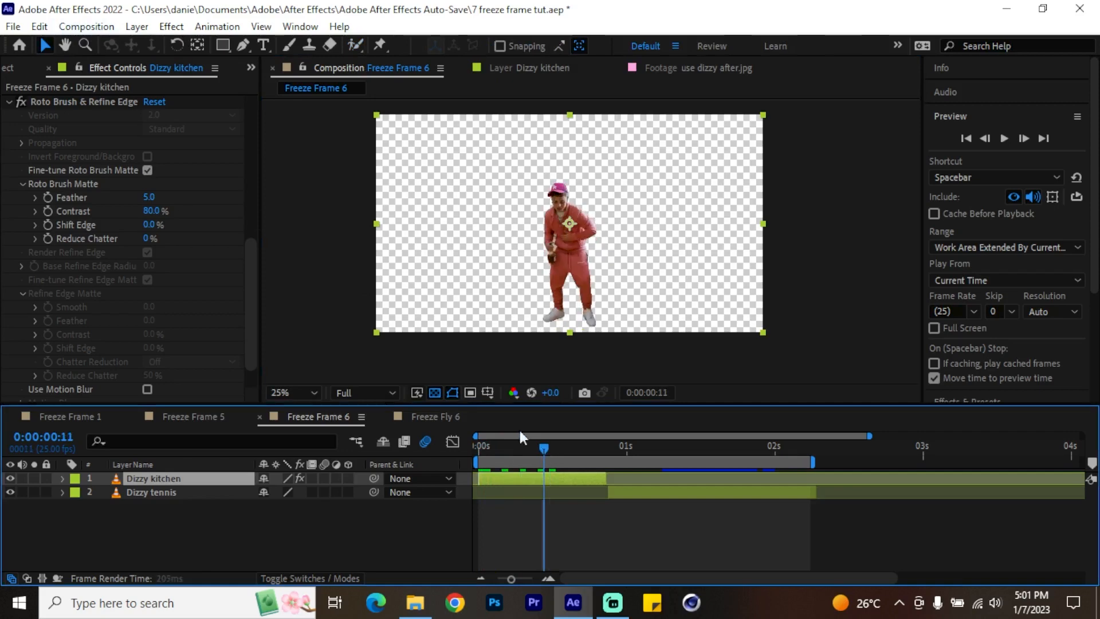
left_click(435, 392)
key("Page_Down")
key("Page_Down")
key("ctrl+d")
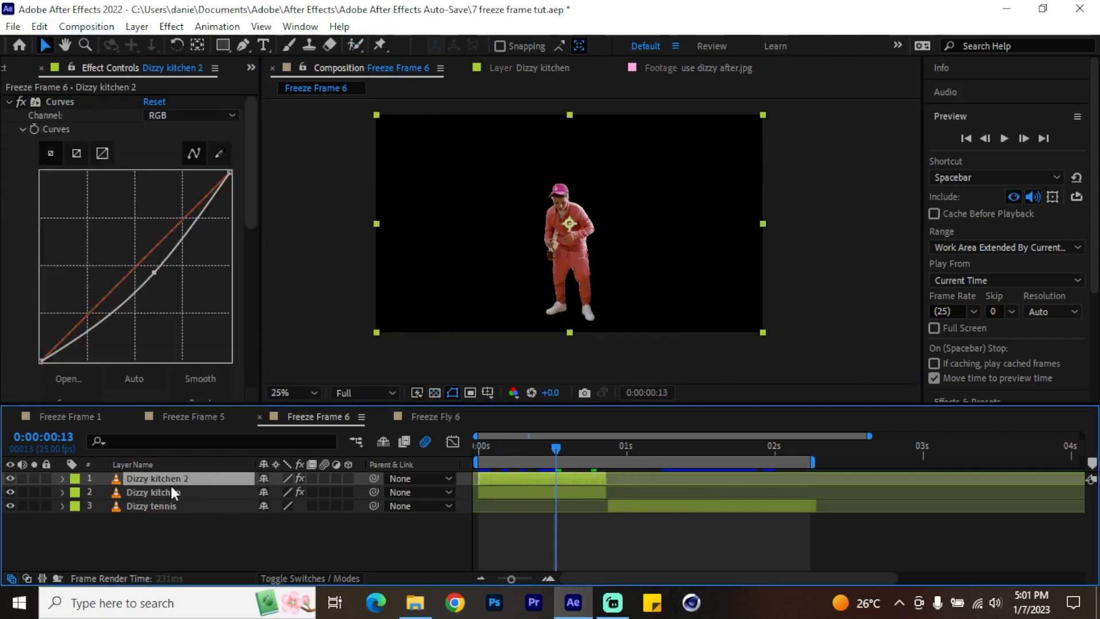
Step: Move the original Dizzy kitchen layer above its duplicate and rename it Roto
left_click_drag(164, 492, 165, 476)
key("Return")
type("Ro")
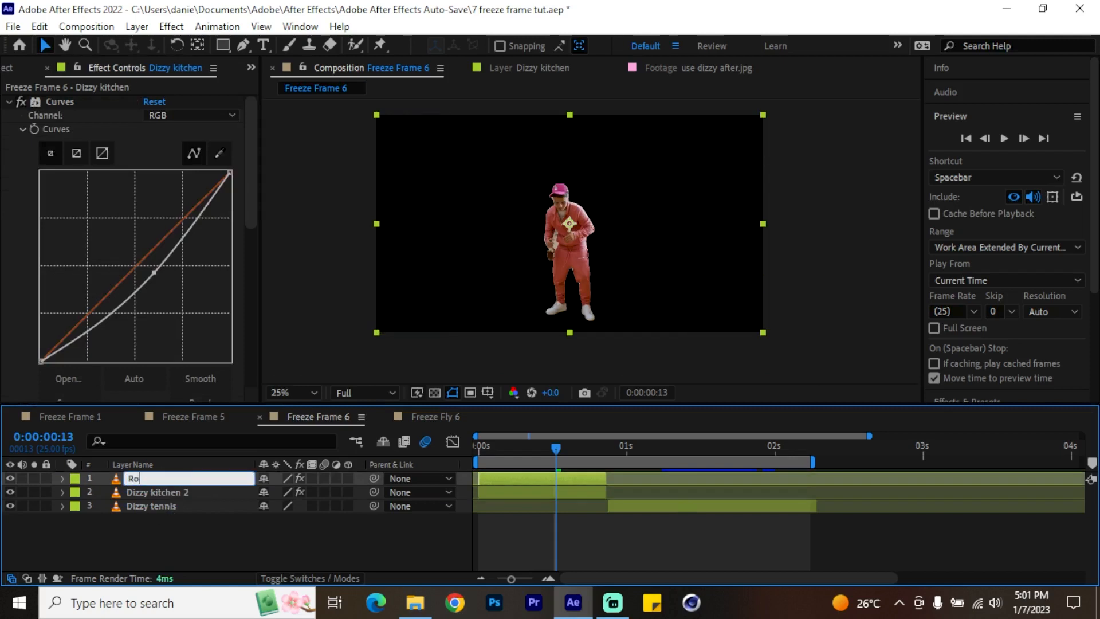
type("to")
key("Return")
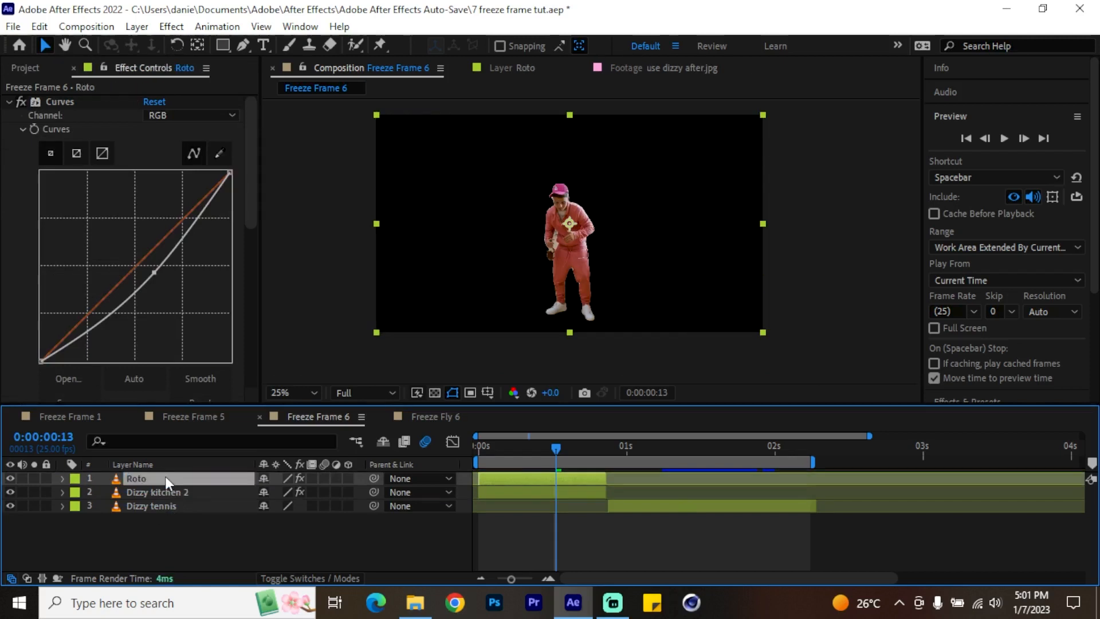
Step: Delete the Roto Brush & Refine Edge effect from the Dizzy kitchen 2 layer
left_click(149, 490)
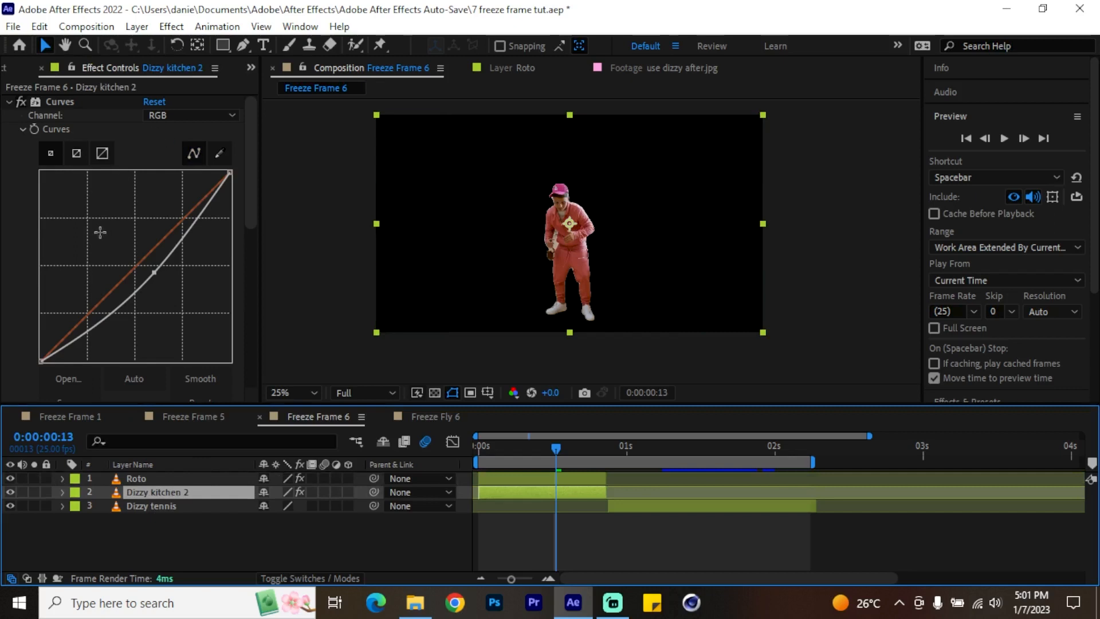
scroll(100, 232, "down", 5)
left_click(83, 243)
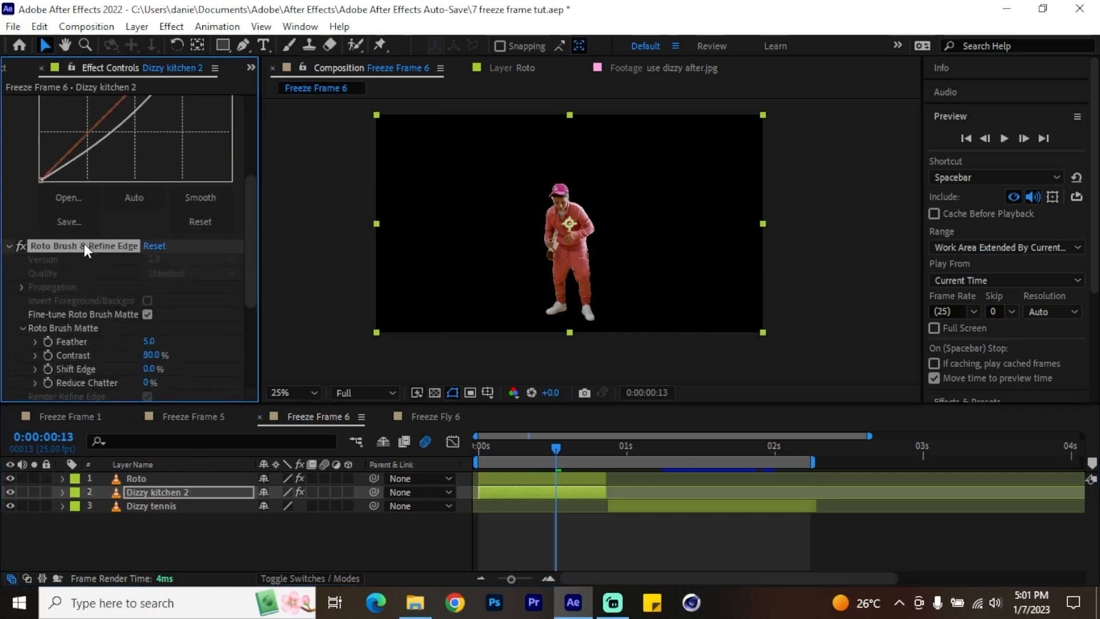
key("Delete")
Step: Inspect the Roto layer's Roto Brush & Refine Edge and Curves effects
left_click(179, 478)
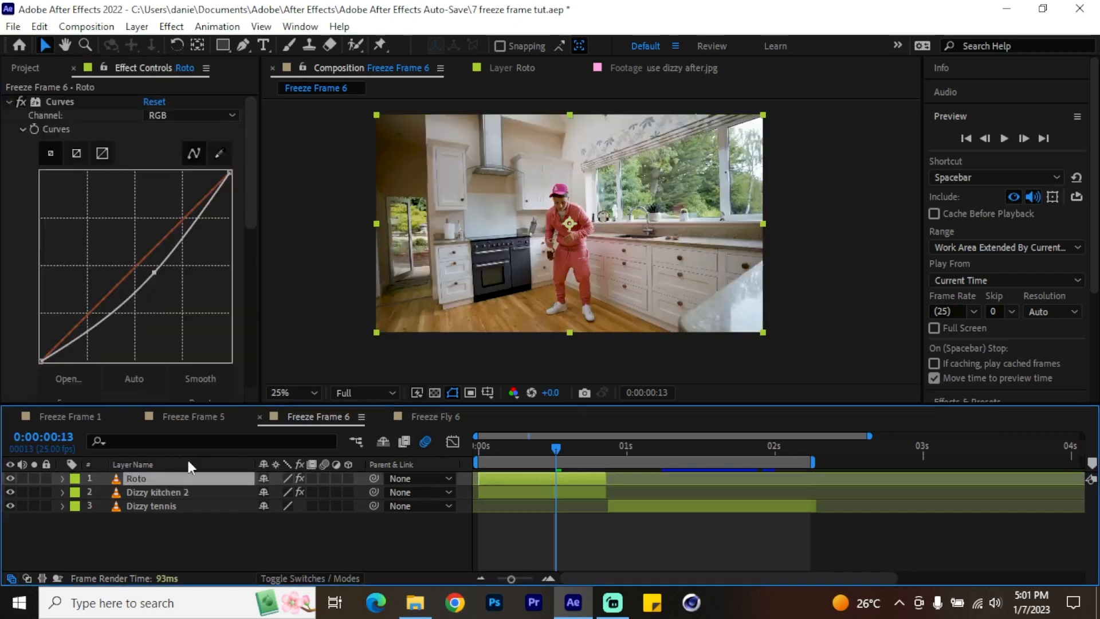
key("ctrl+z")
scroll(95, 222, "down", 4)
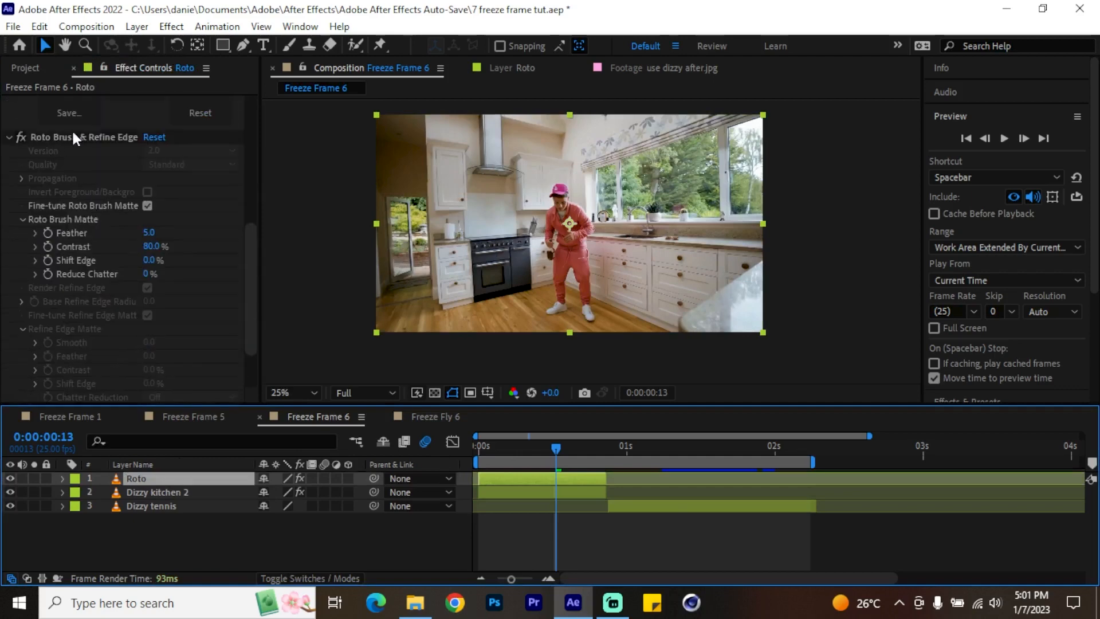
scroll(119, 202, "up", 4)
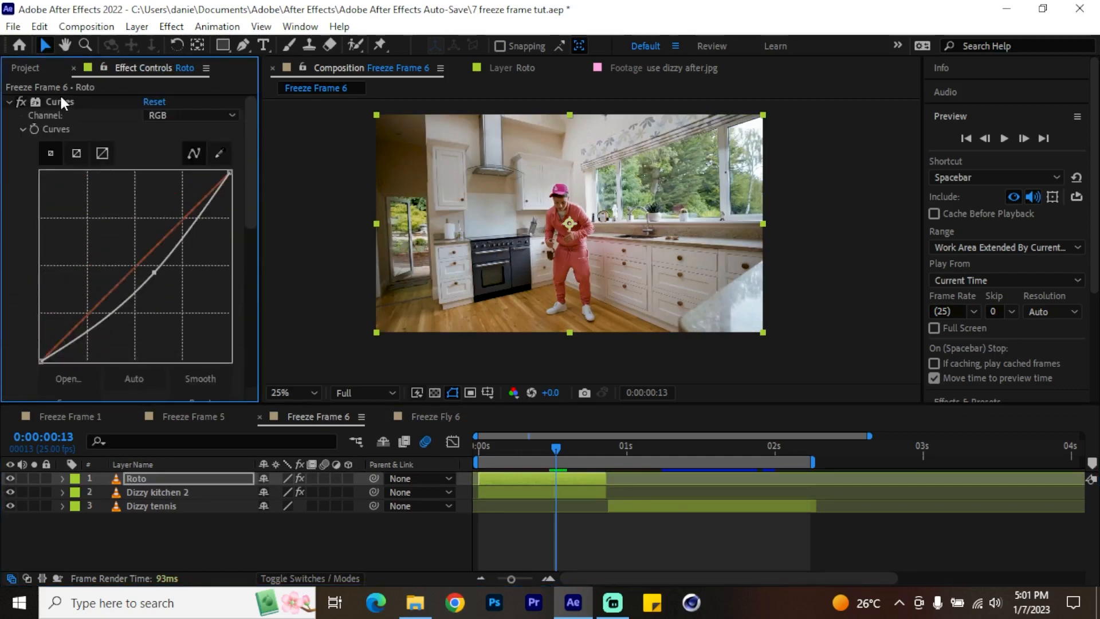
left_click(60, 102)
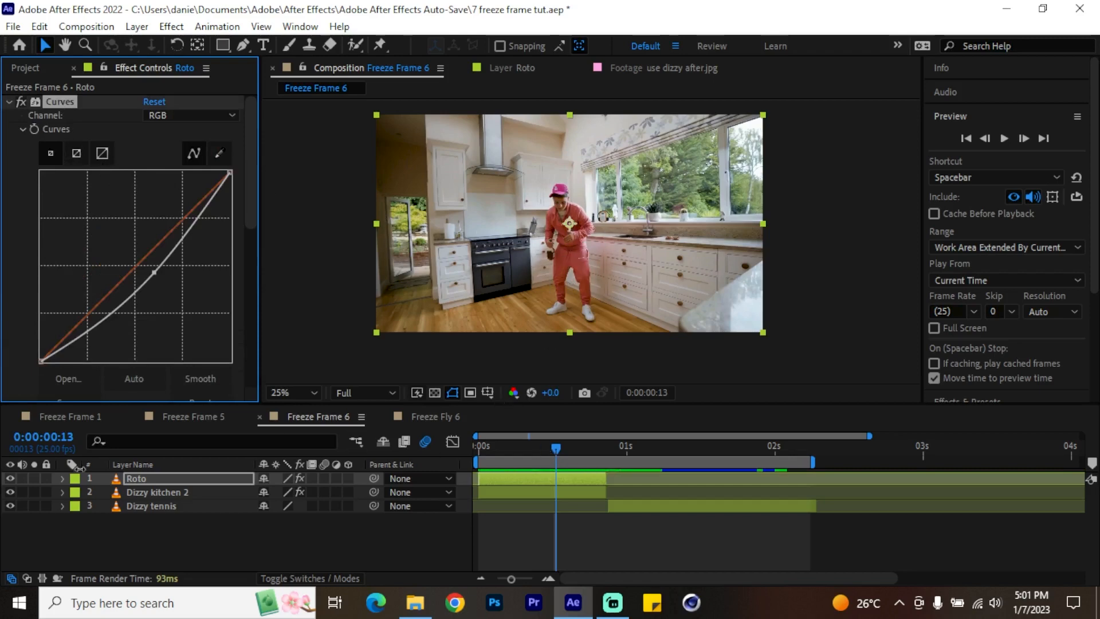
Step: Set the Roto layer's label color to Lavender Rose
left_click(76, 485)
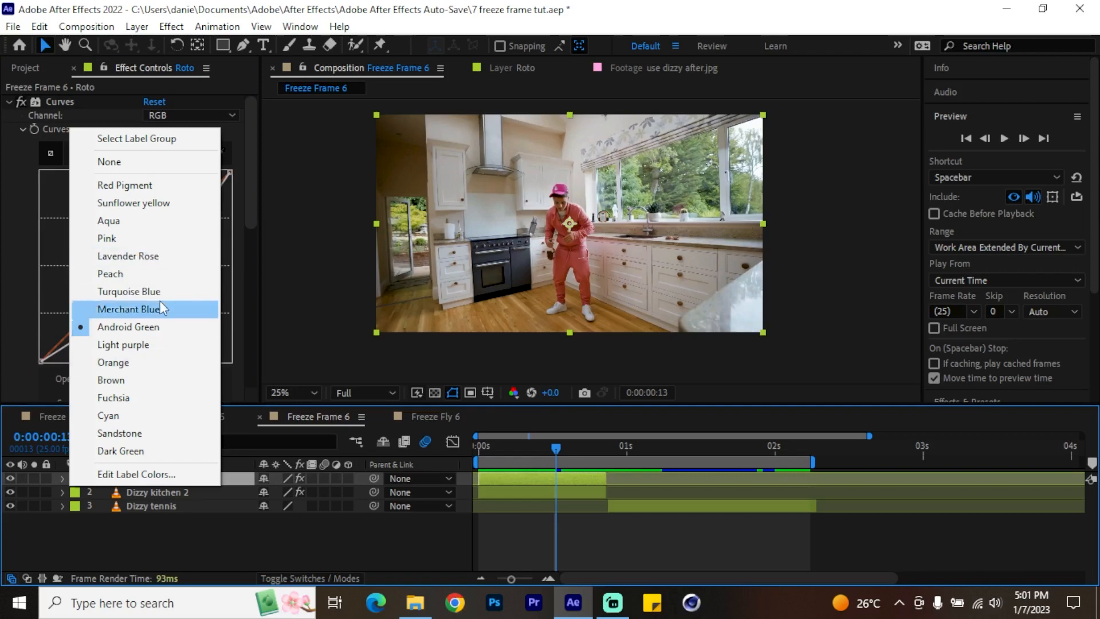
left_click(150, 254)
left_click(597, 522)
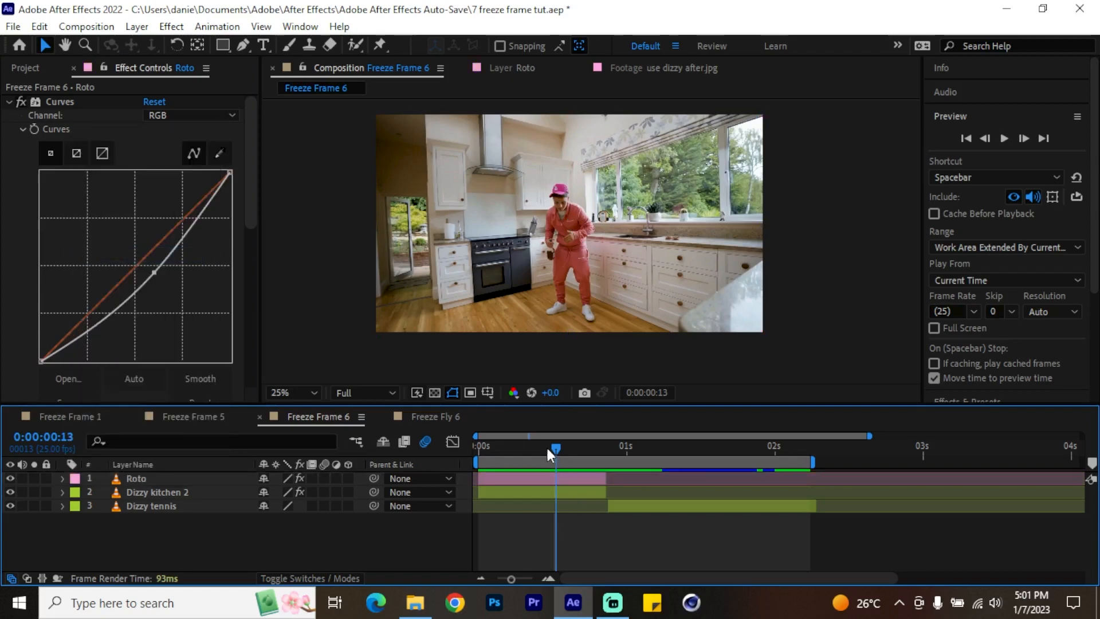
Step: At 0:00:00:22, duplicate the Dizzy tennis layer and apply Freeze Frame to the duplicate
left_click(562, 484)
left_click_drag(558, 448, 612, 451)
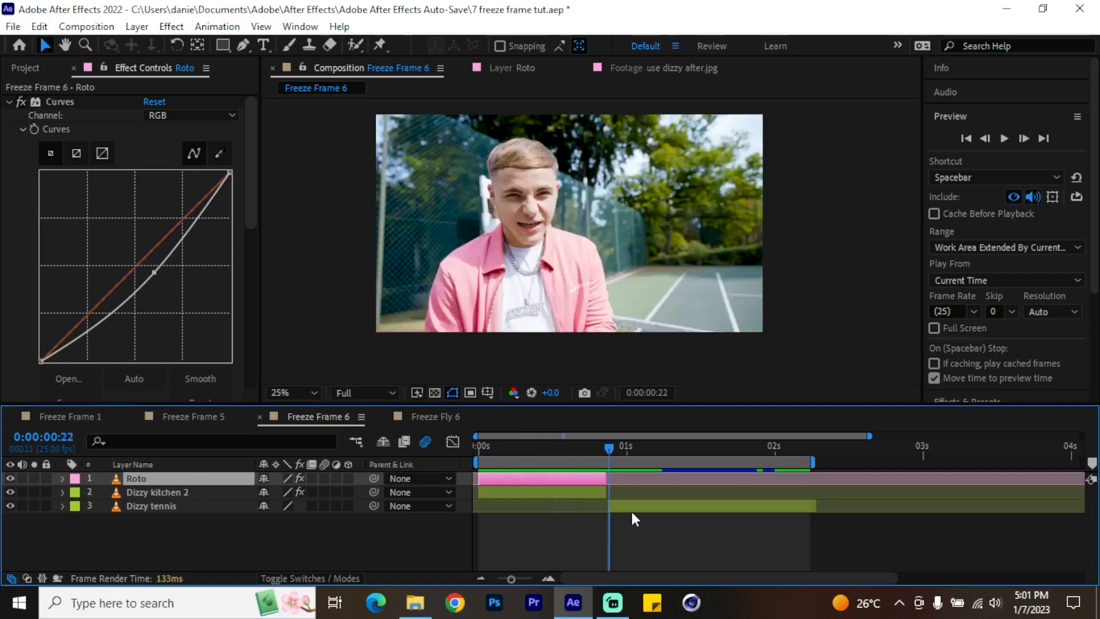
left_click(631, 508)
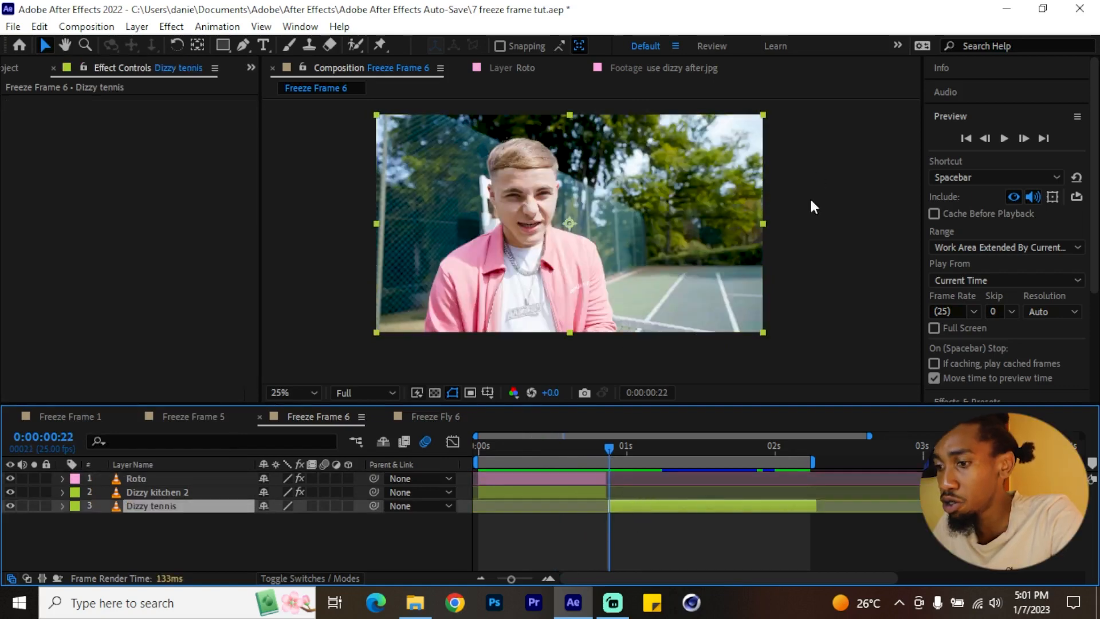
key("ctrl+d")
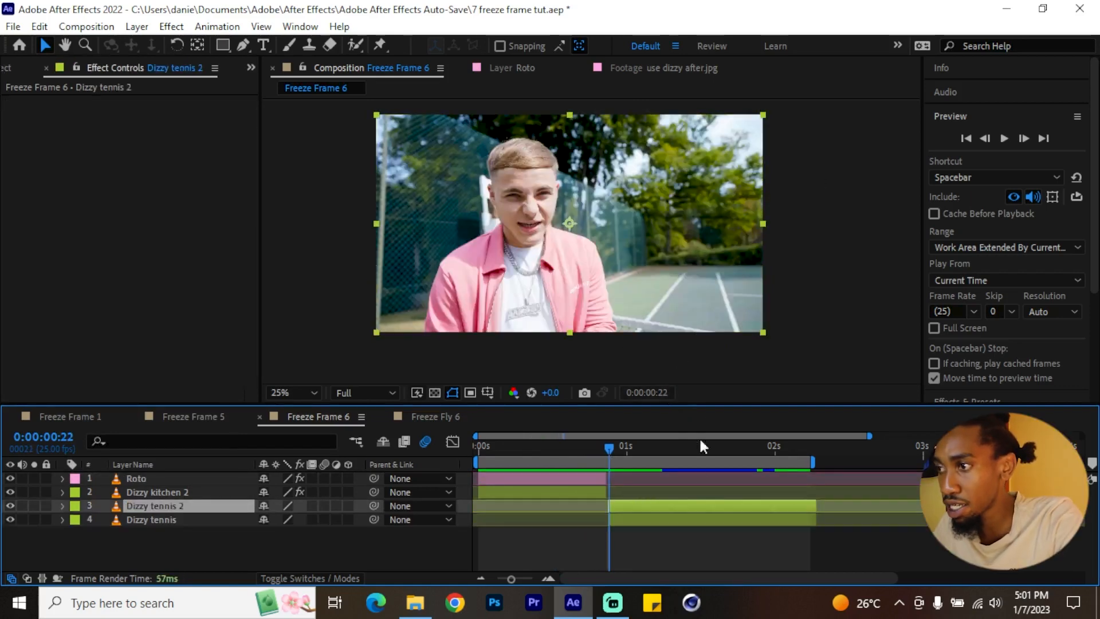
right_click(631, 507)
mouse_move(763, 117)
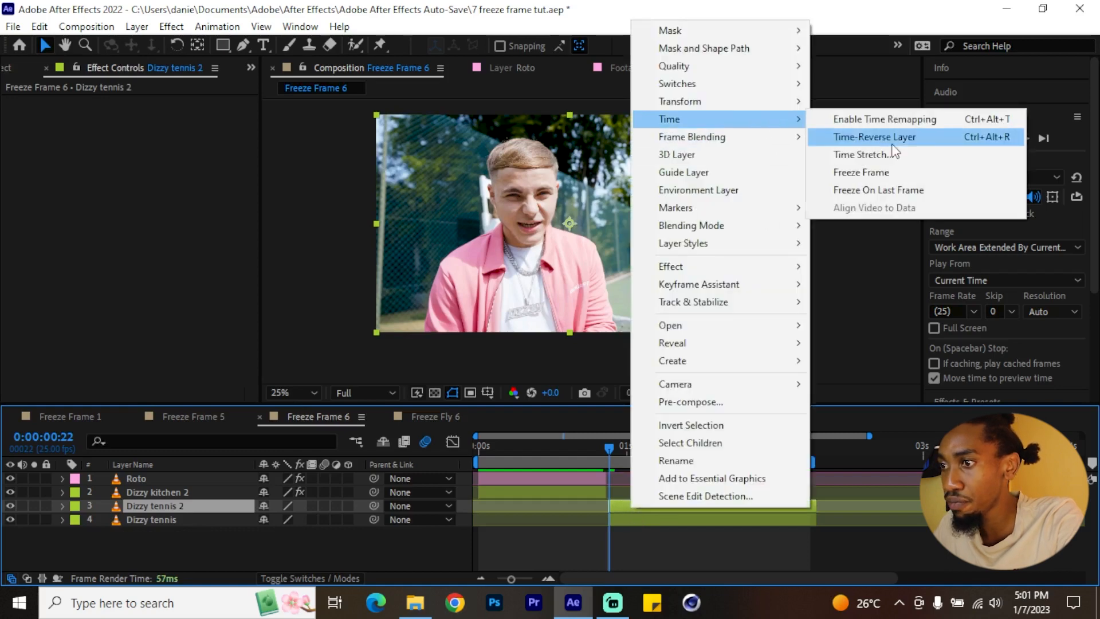
left_click(877, 172)
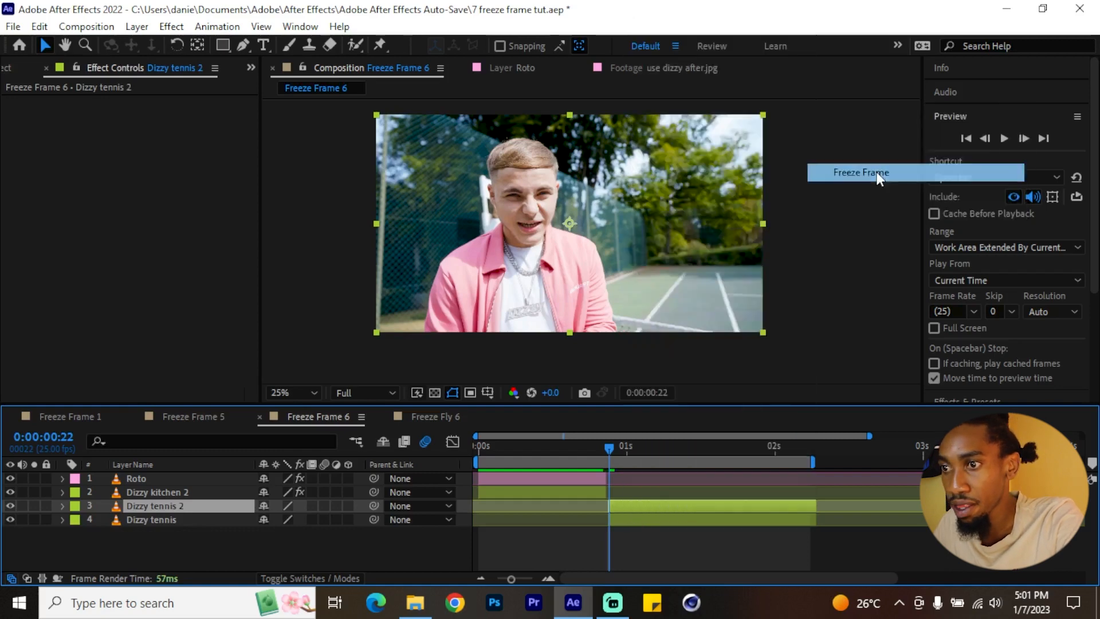
Step: Set the frozen Dizzy tennis 2 layer's label color to Lavender Rose and rename it FReeze frame 1
left_click(74, 506)
left_click(140, 287)
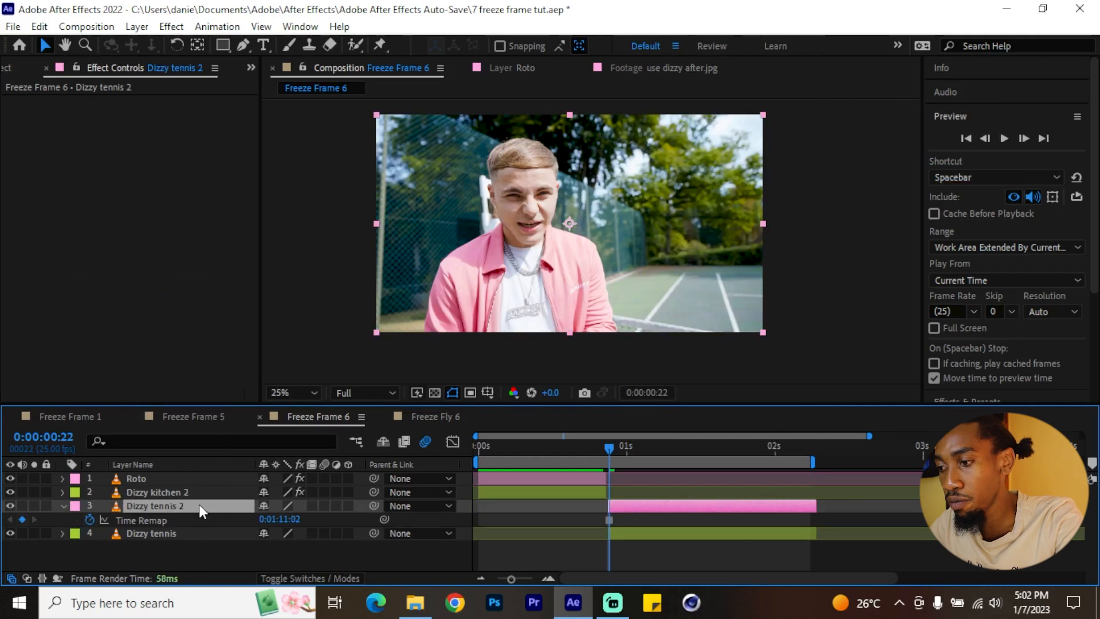
key("Return")
type("FReeze frame ")
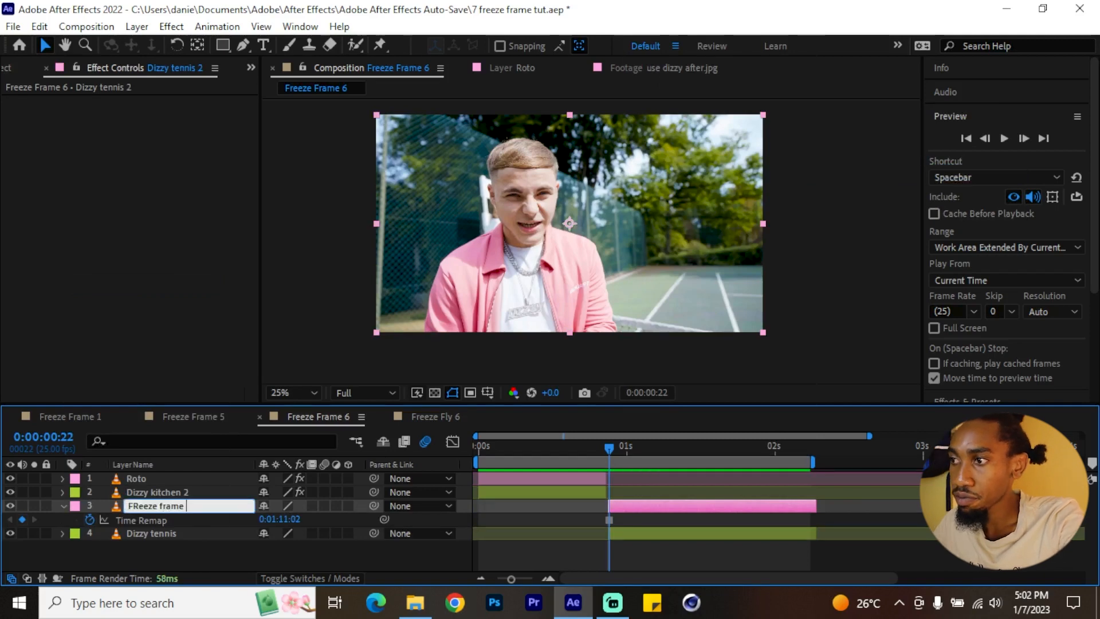
type("1")
key("Return")
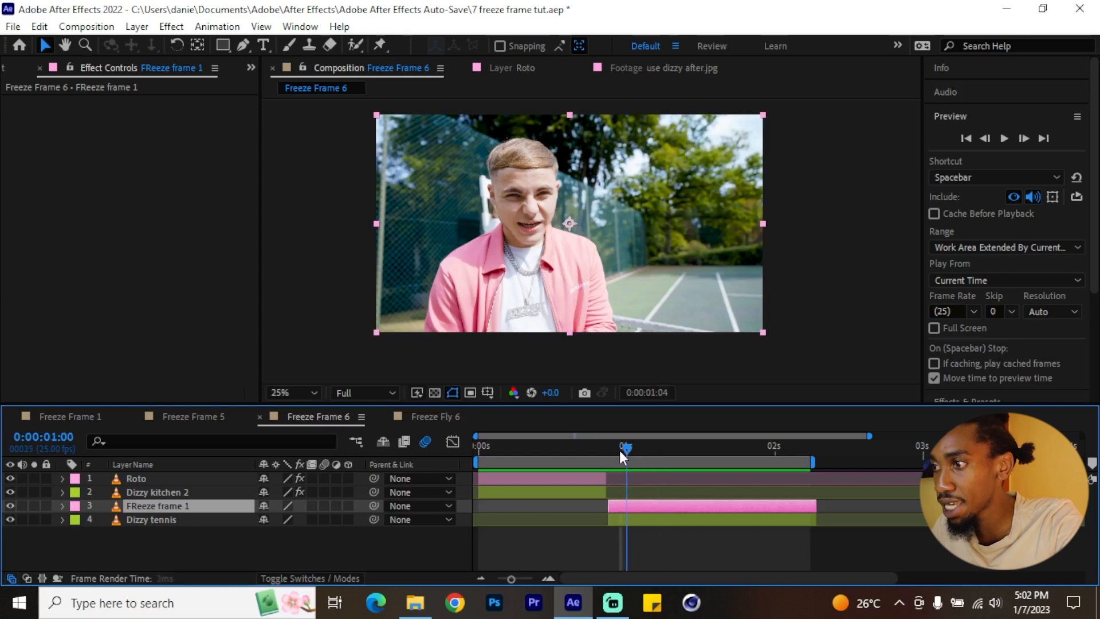
left_click_drag(641, 451, 632, 451)
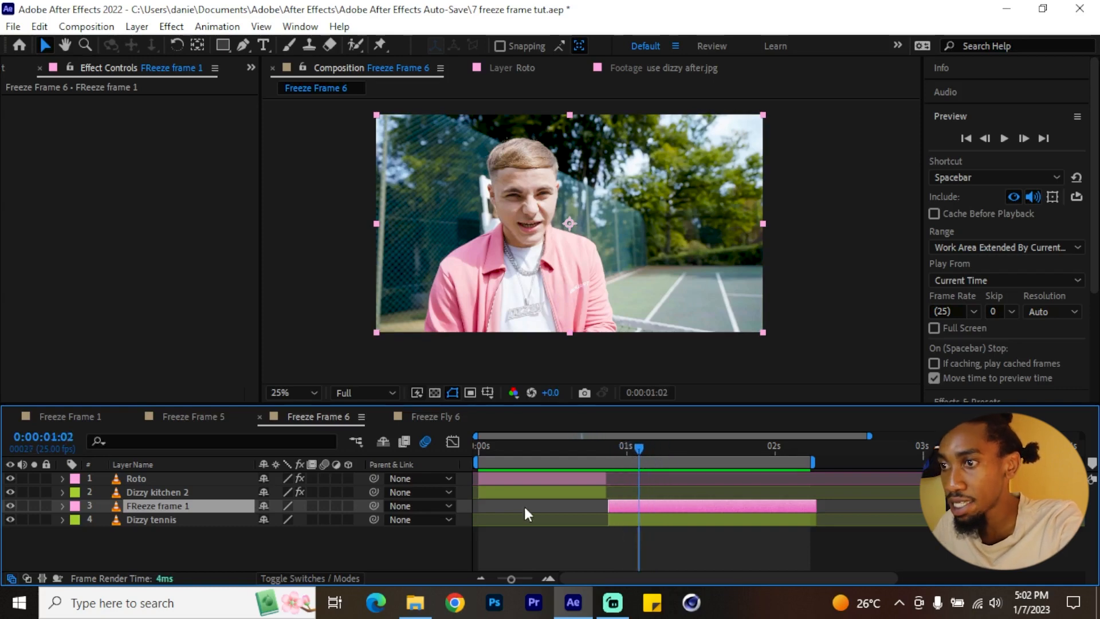
Step: Place FReeze frame 1 directly below Roto, shift it to start near the composition's beginning, and trim its end to match the kitchen clip
left_click_drag(208, 508, 206, 491)
left_click_drag(651, 492, 541, 494)
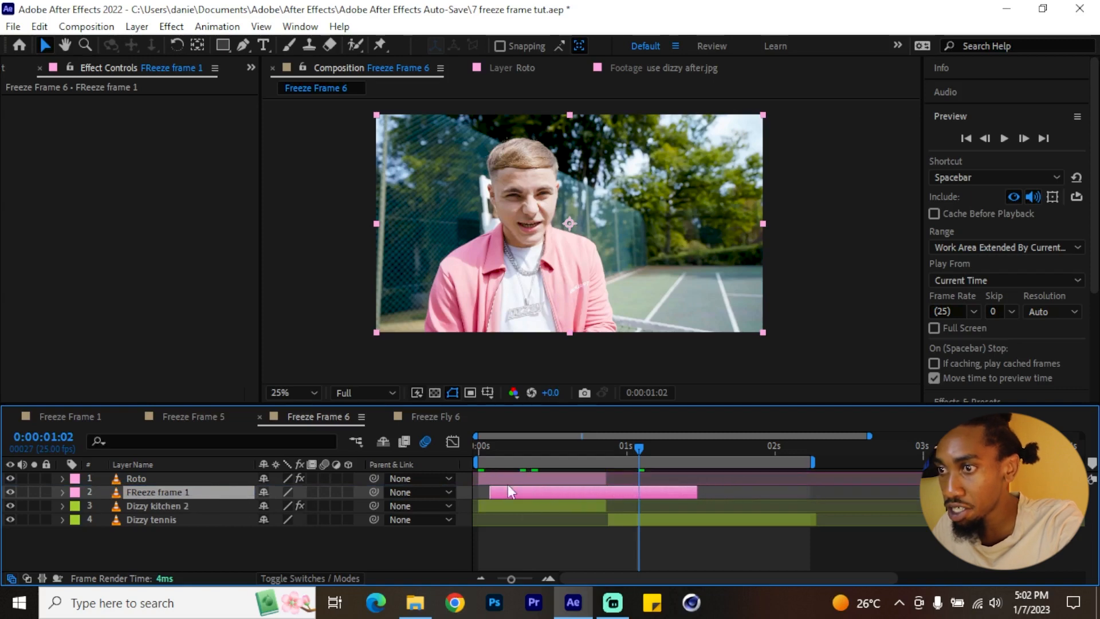
left_click(143, 478)
left_click(175, 503)
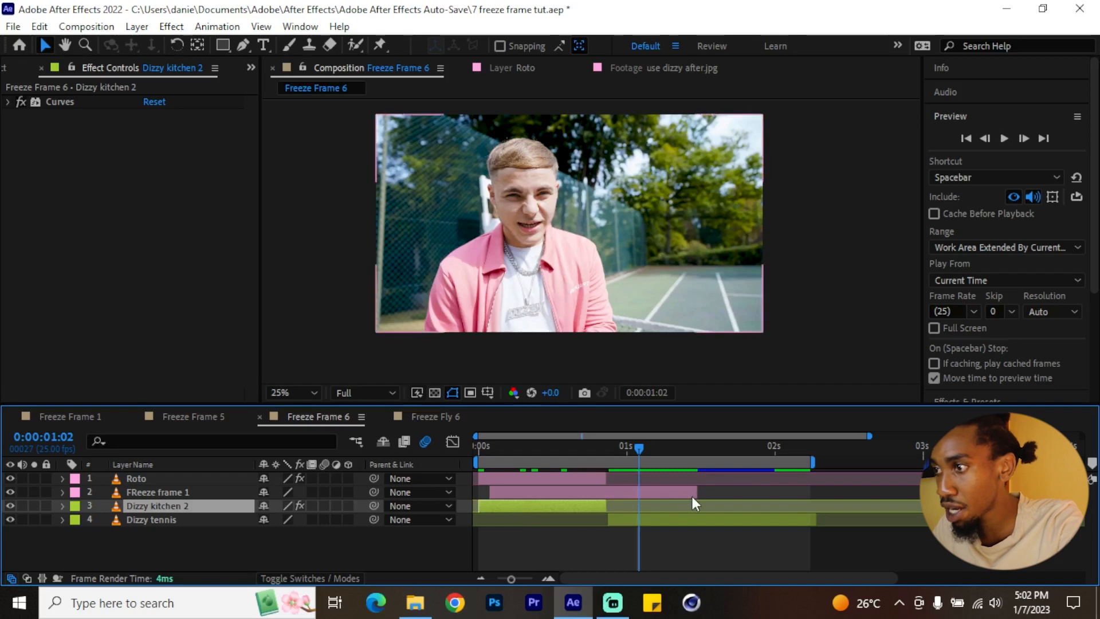
left_click_drag(695, 493, 614, 493)
left_click_drag(601, 491, 608, 491)
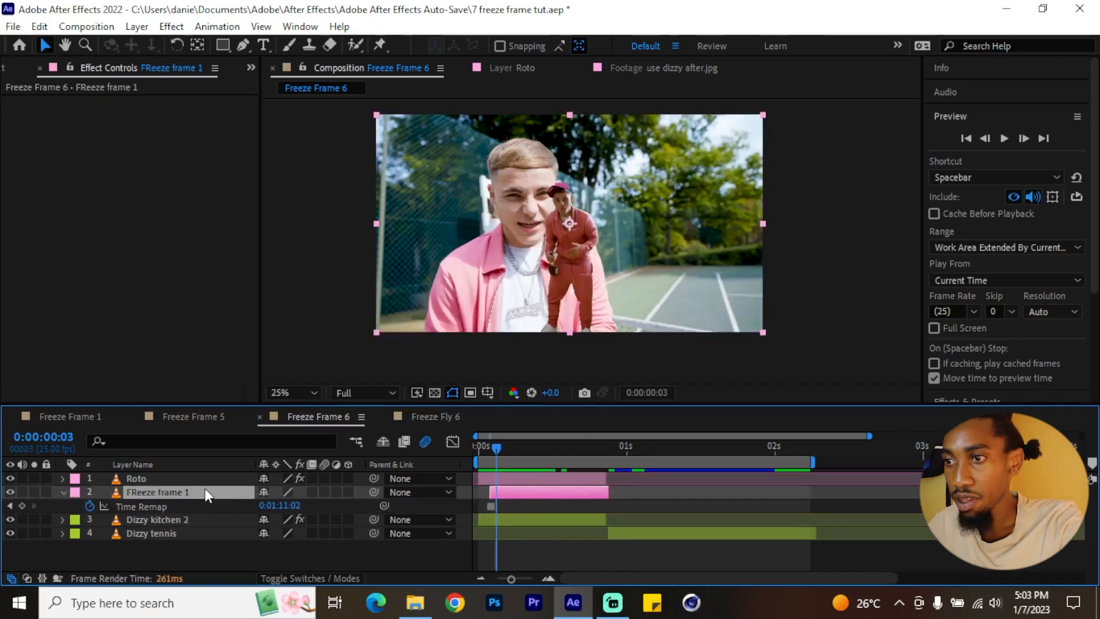
Step: Add Scale 100% and Rotation 0° keyframes to FReeze frame 1 and move both to the end of the layer
key("u")
key("s")
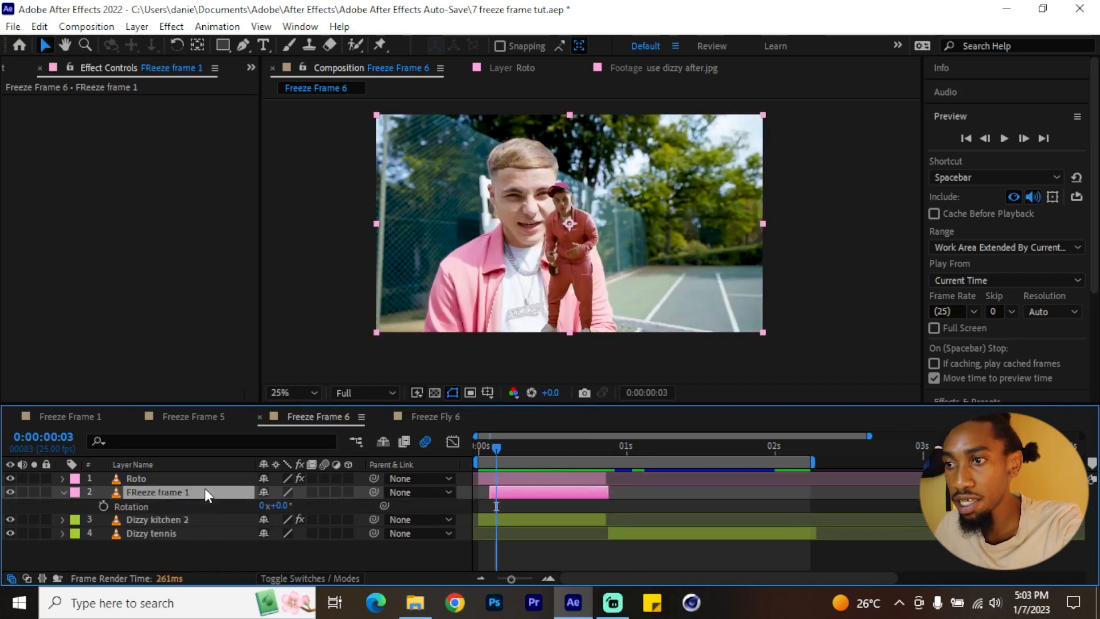
key("shift+r")
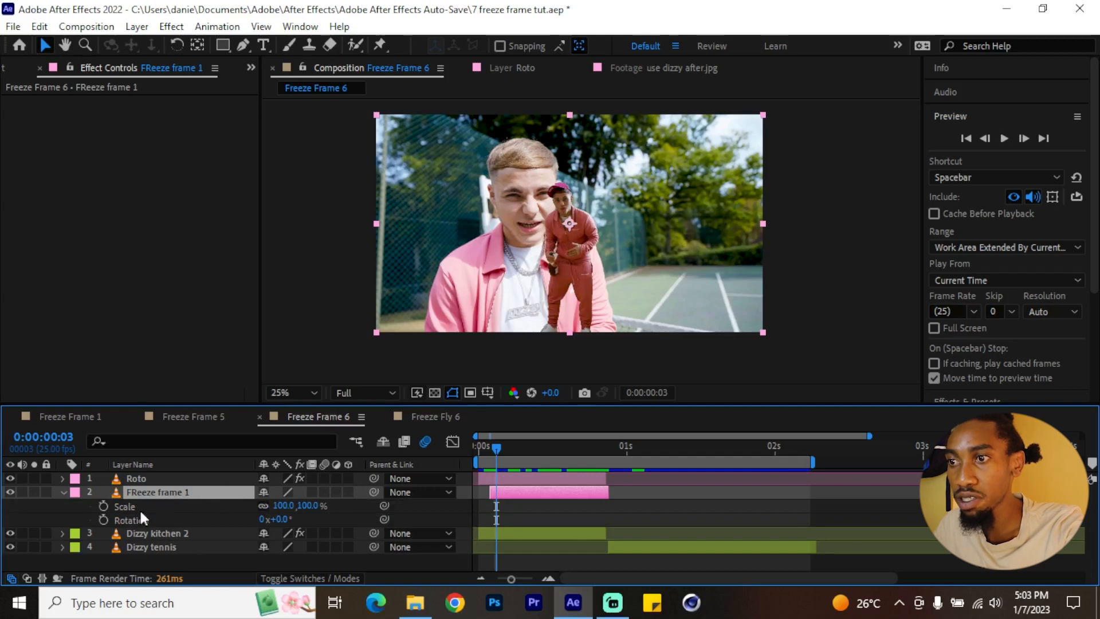
left_click(103, 506)
left_click(104, 519)
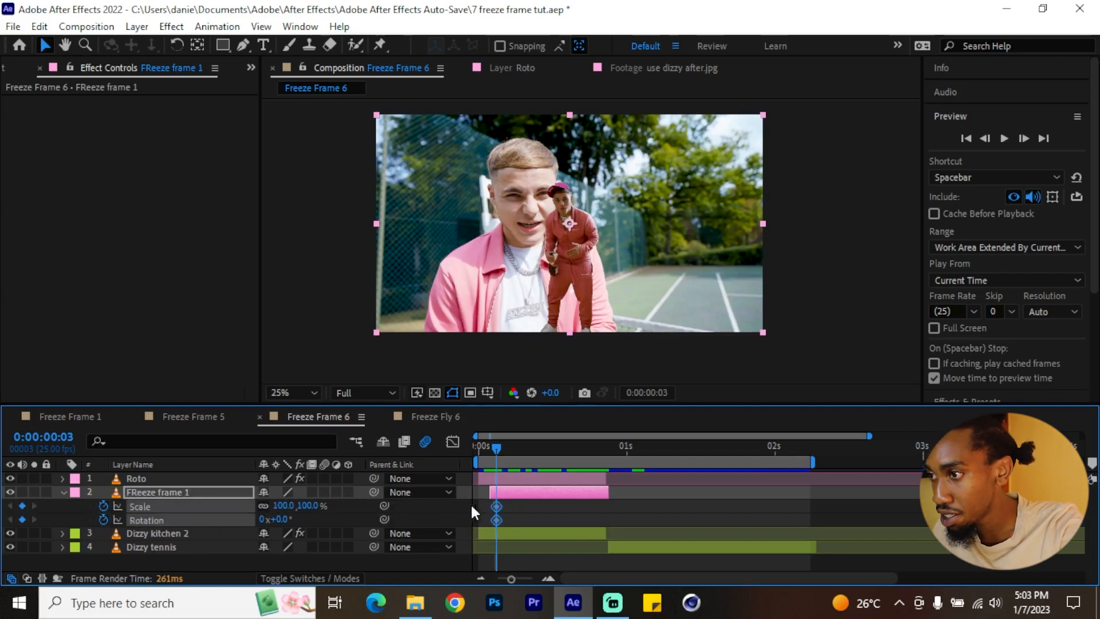
left_click_drag(496, 504, 605, 506)
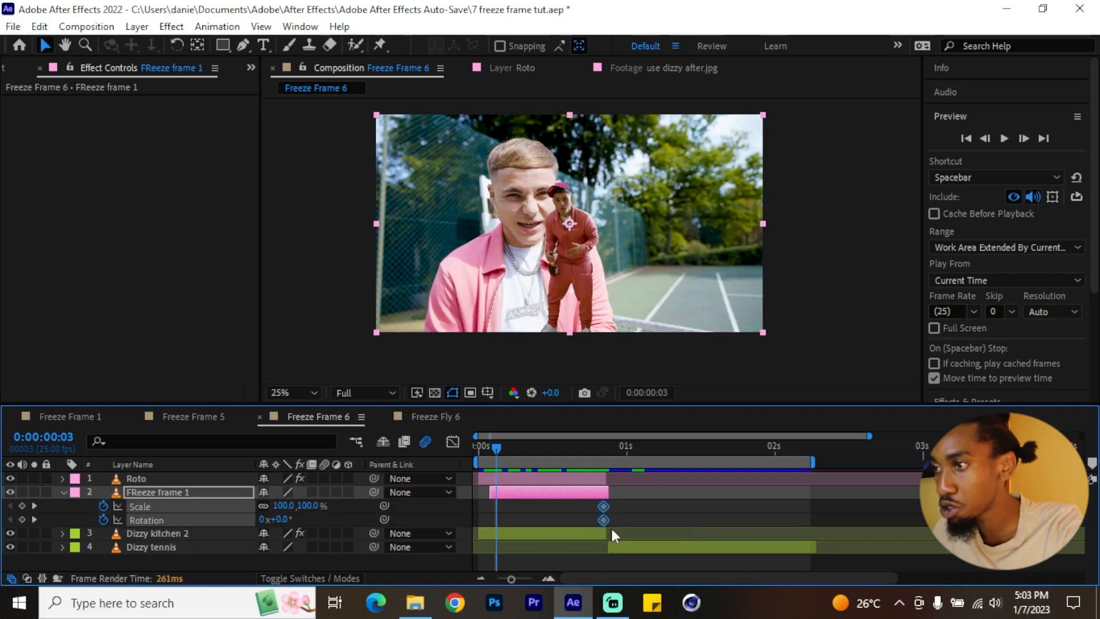
Step: At 0:00:00:07, set FReeze frame 1's Rotation to 180° and its Scale to 40%
left_click(520, 450)
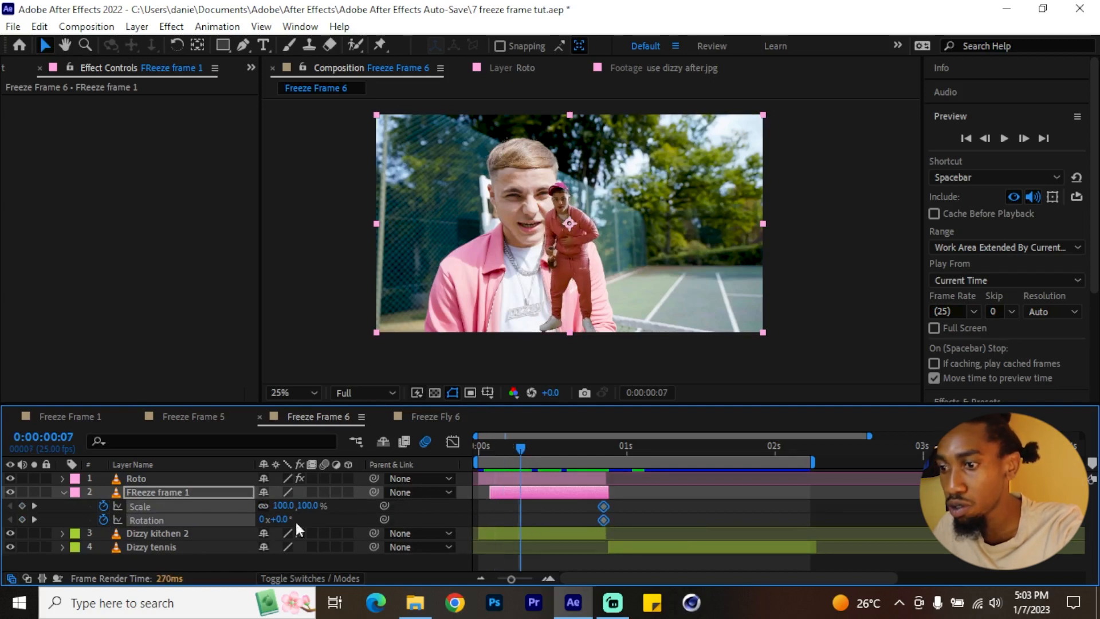
left_click(321, 517)
type("80")
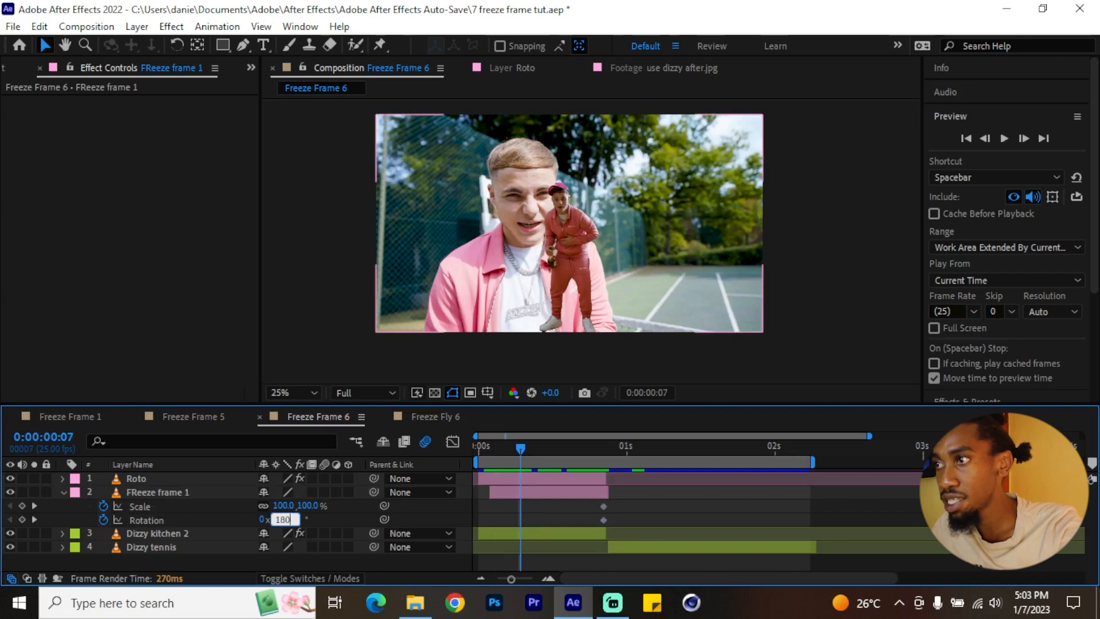
key("Return")
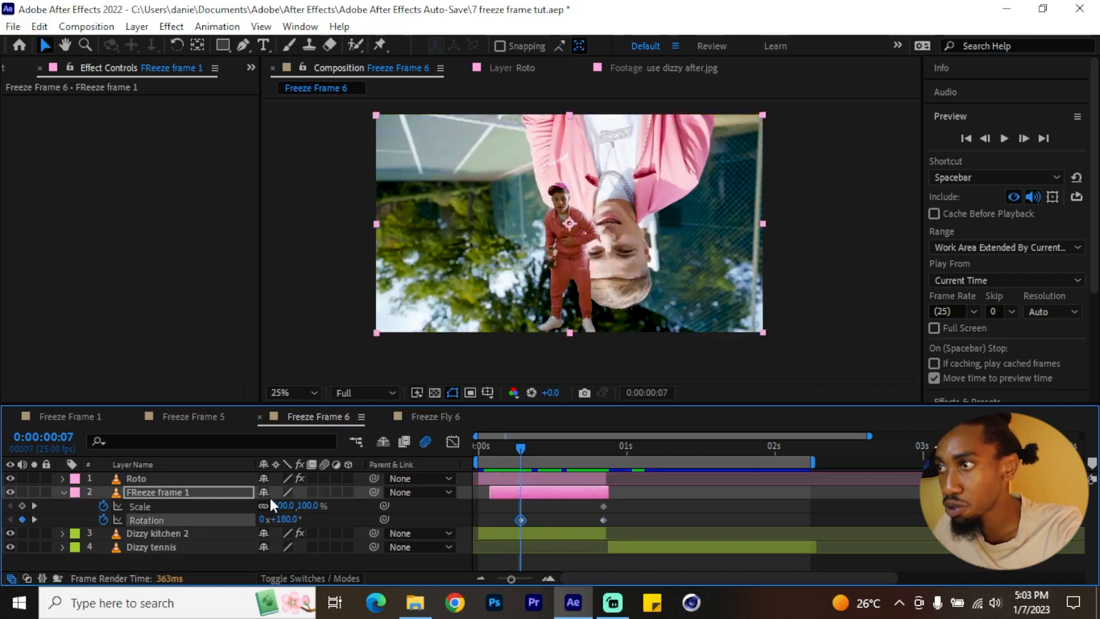
left_click_drag(282, 507, 234, 505)
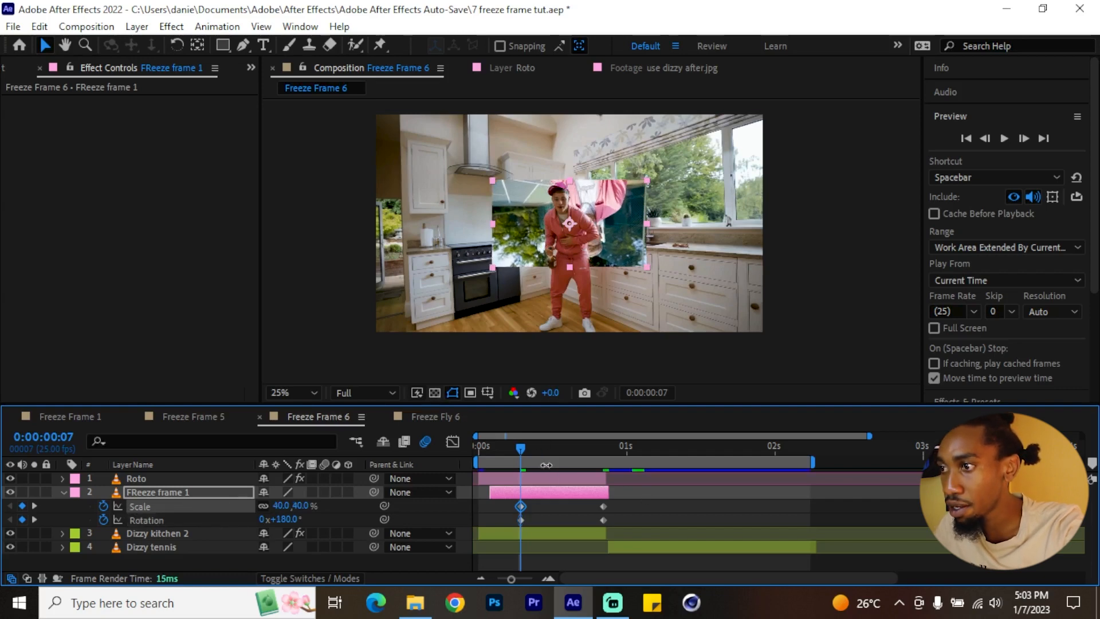
Step: Apply Easy Ease to all Scale and Rotation keyframes of FReeze frame 1 and play back the spin from the start
left_click_drag(631, 503, 492, 522)
right_click(521, 513)
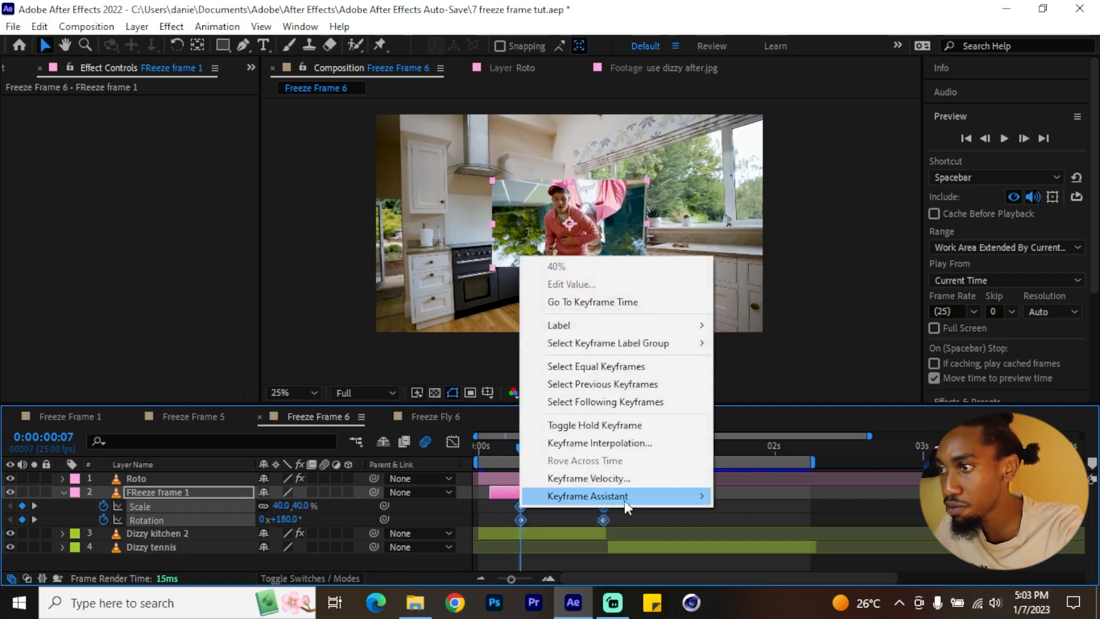
mouse_move(630, 493)
left_click(762, 389)
left_click(484, 449)
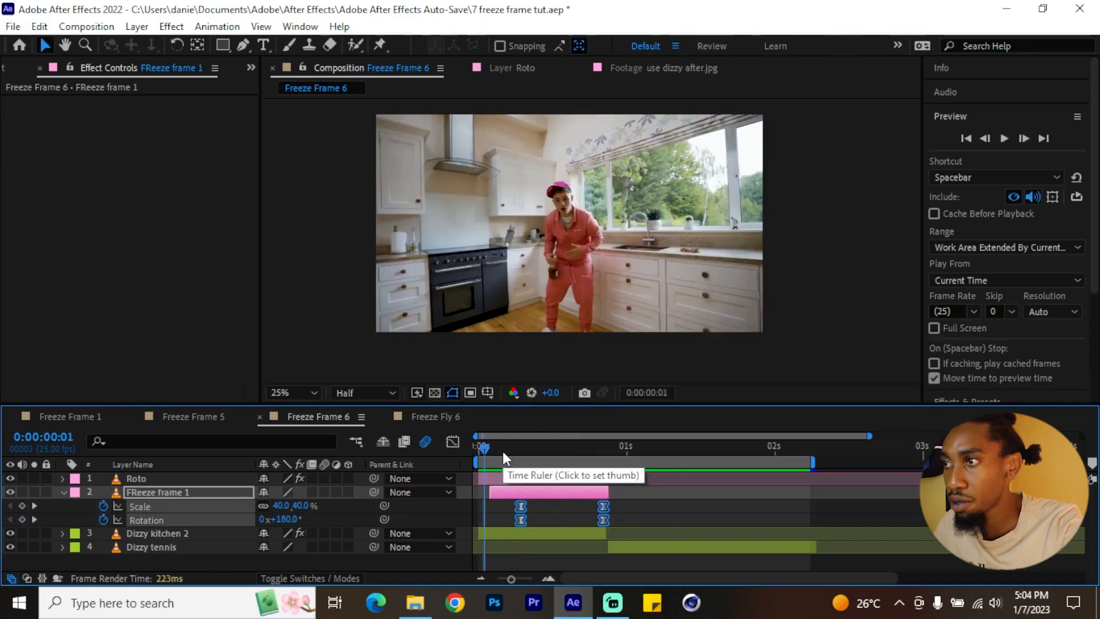
key("space")
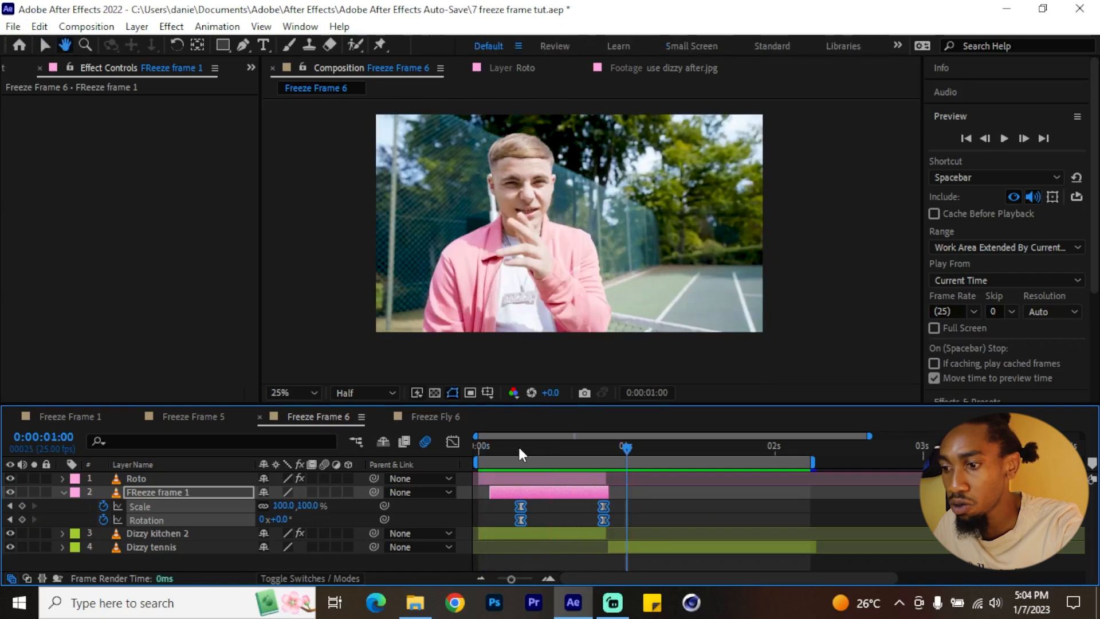
Step: Keyframe FReeze frame 1's Opacity from 0% at 0:00:00:07 to 100% about four frames further on
left_click(518, 447)
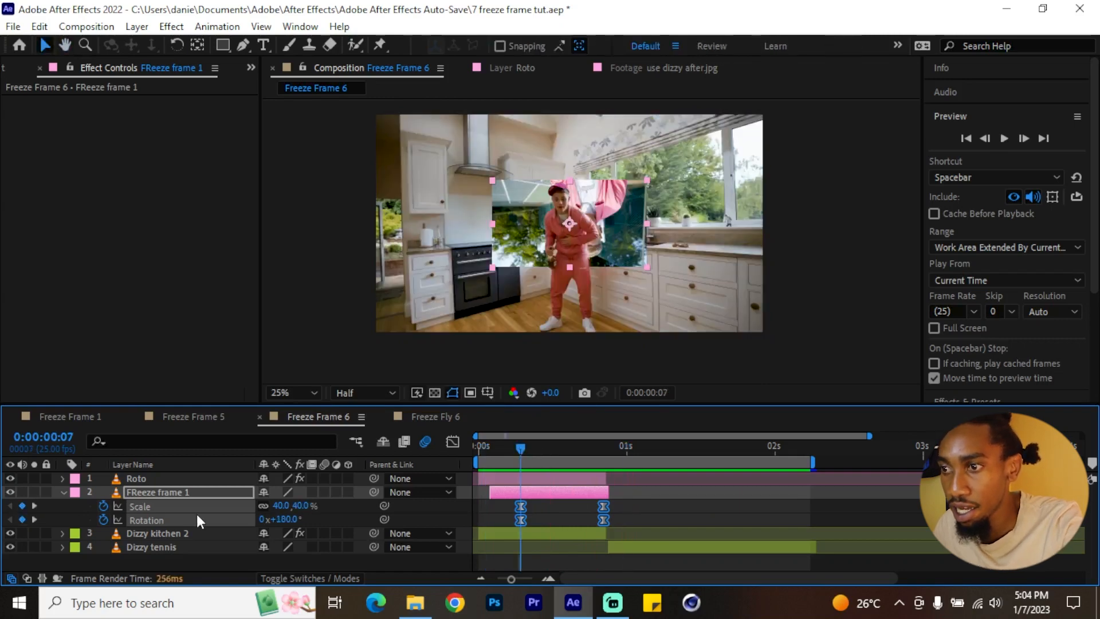
key("alt+shift+t")
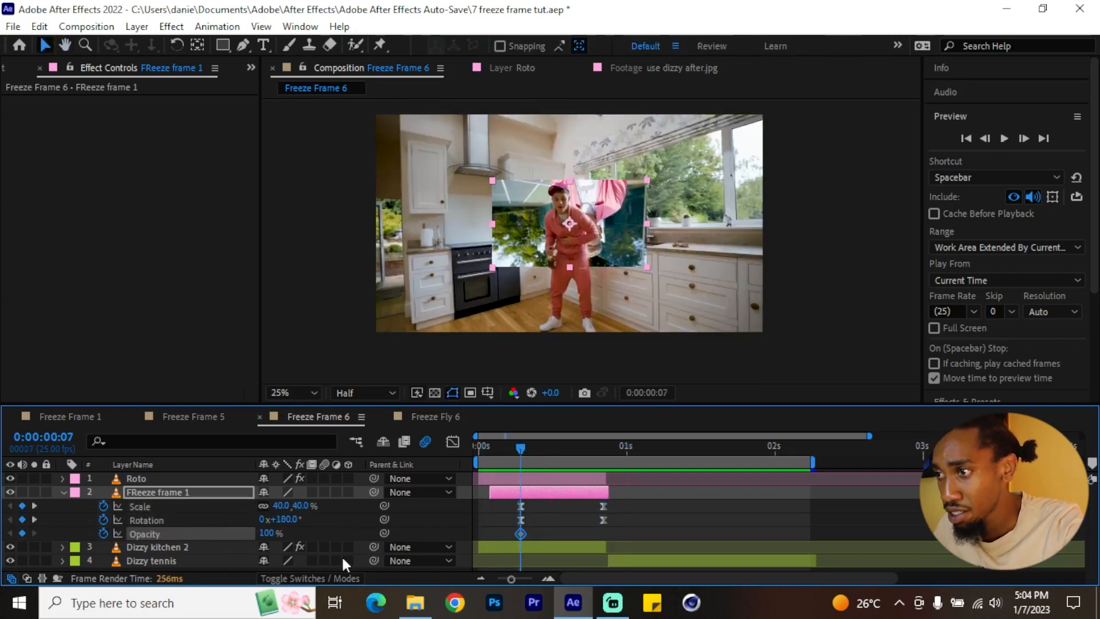
left_click_drag(520, 534, 539, 536)
left_click_drag(275, 541, 34, 543)
left_click_drag(537, 534, 544, 534)
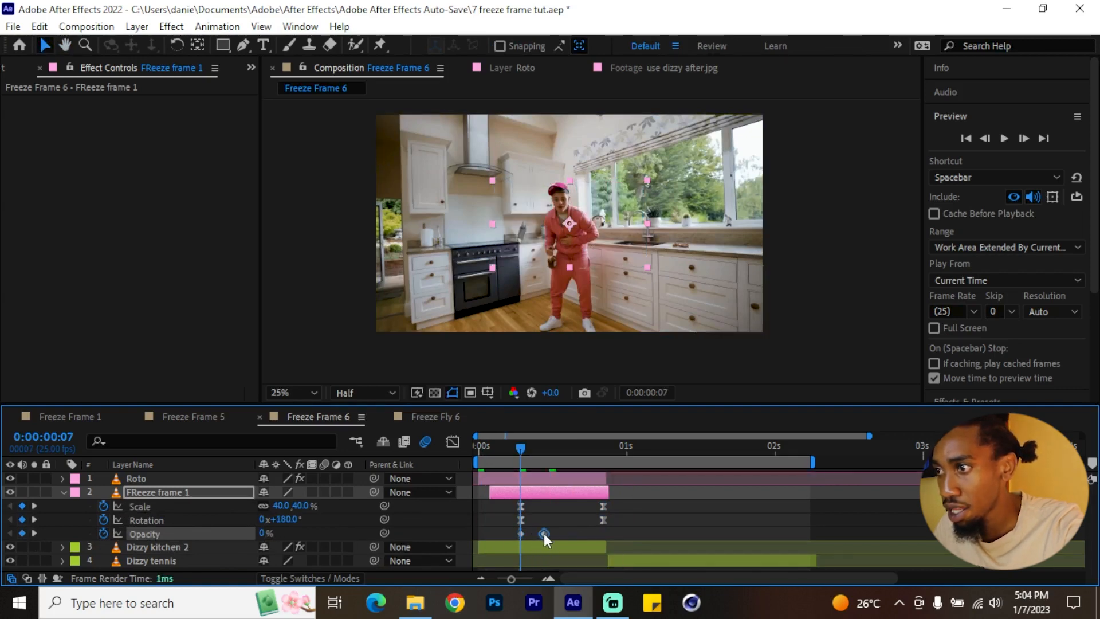
Step: Preview the fade-in from the composition's start and enable motion blur on the FReeze frame 1 layer
key("Home")
key("space")
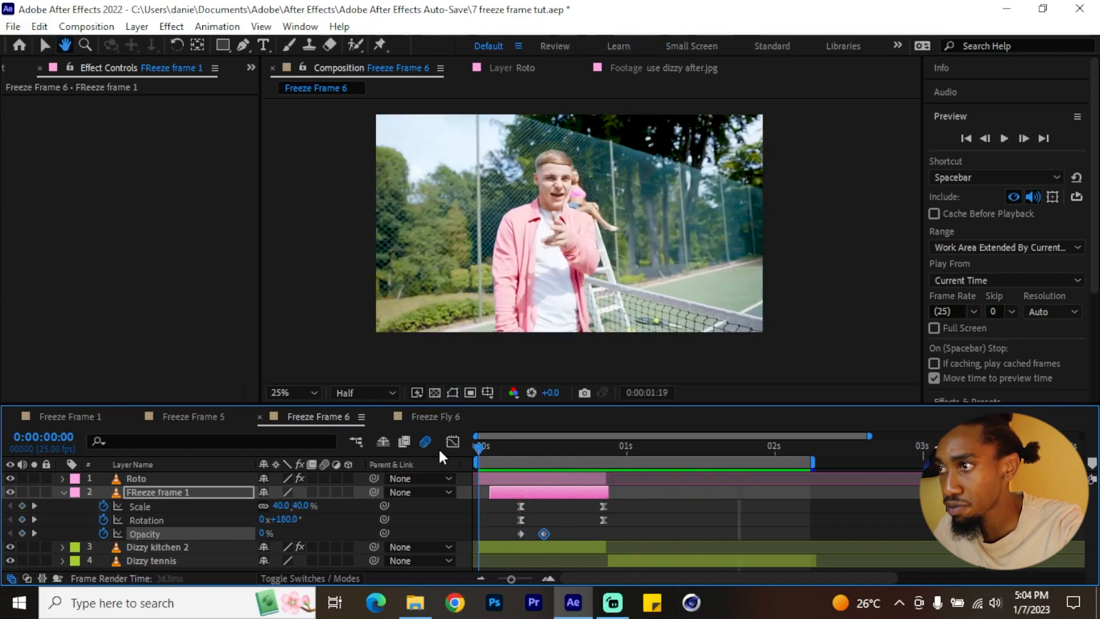
key("space")
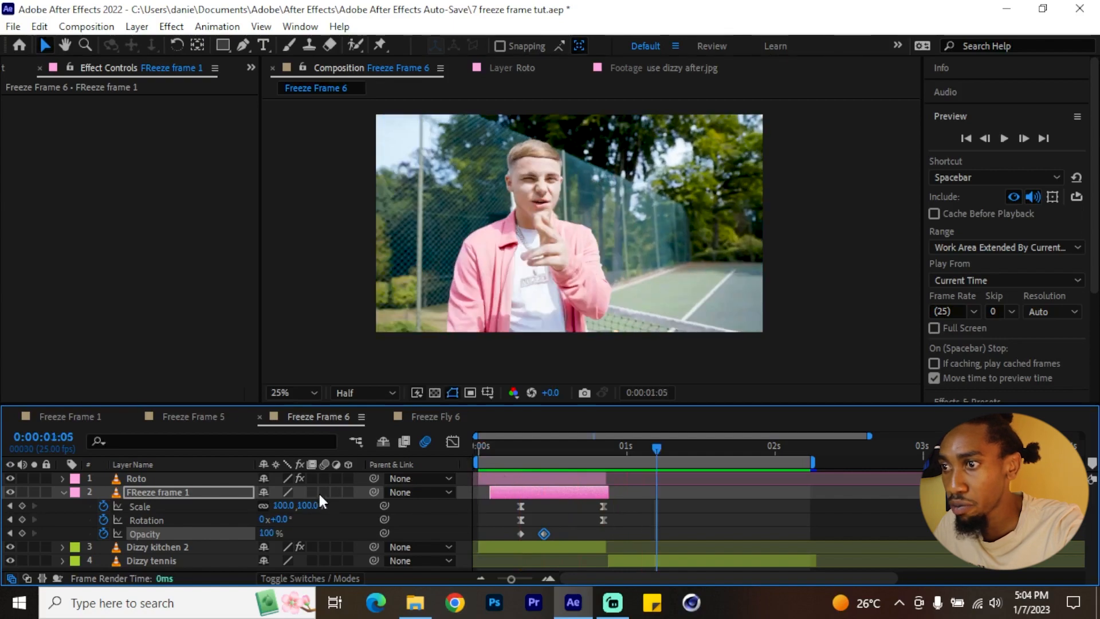
left_click(320, 492)
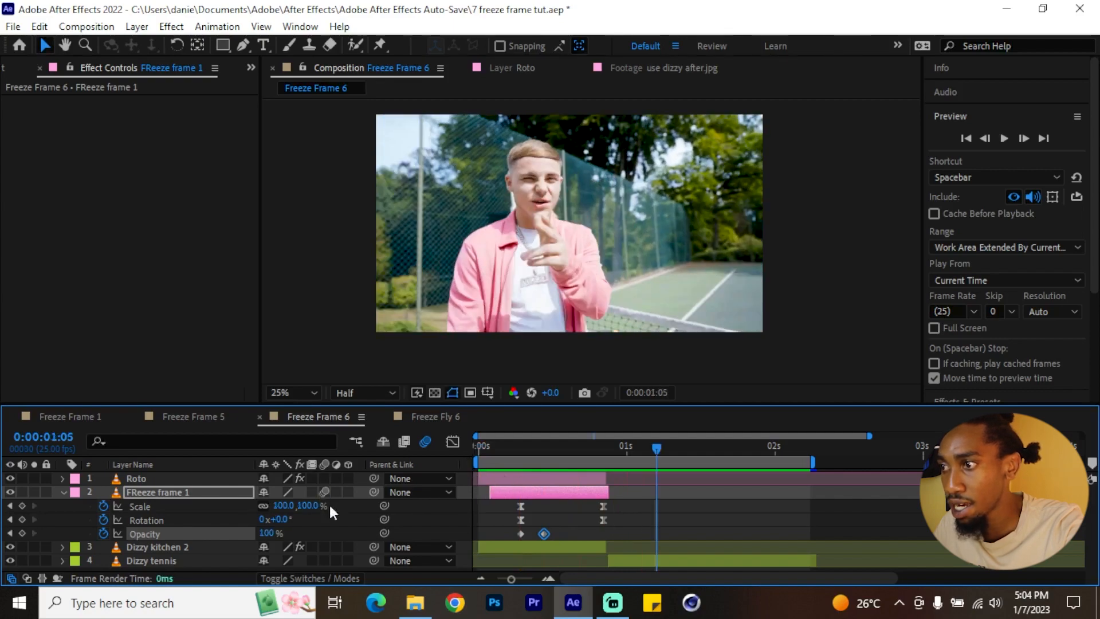
key("space")
Step: At 0:00:00:21, the Roto layer's last frames, solo Roto and display the composition's transparency grid
left_click(551, 478)
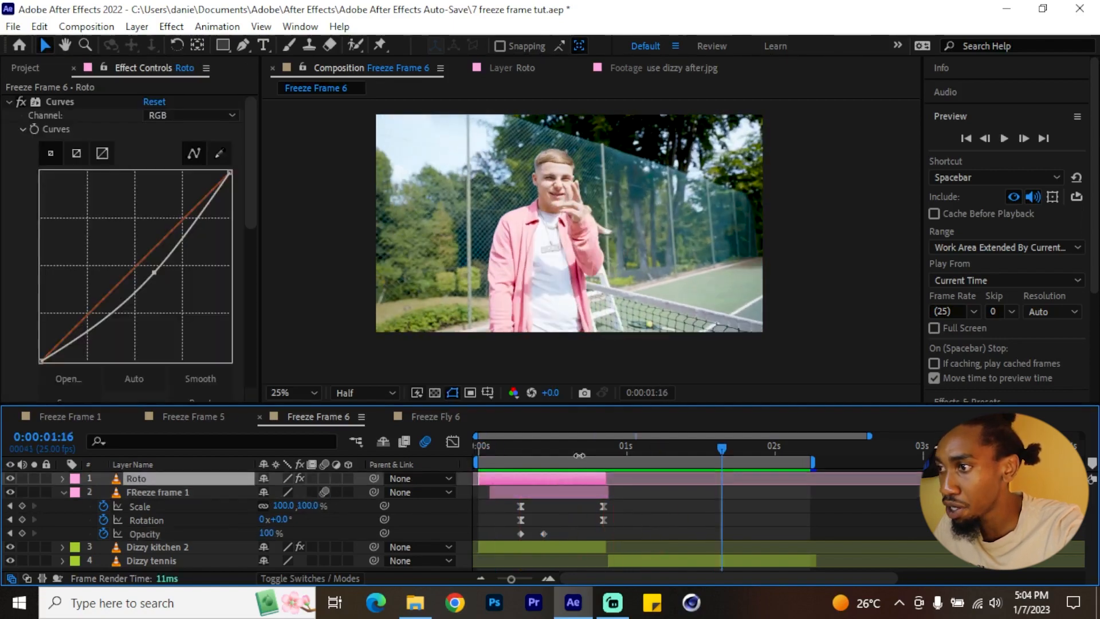
left_click(597, 457)
left_click_drag(599, 459, 607, 459)
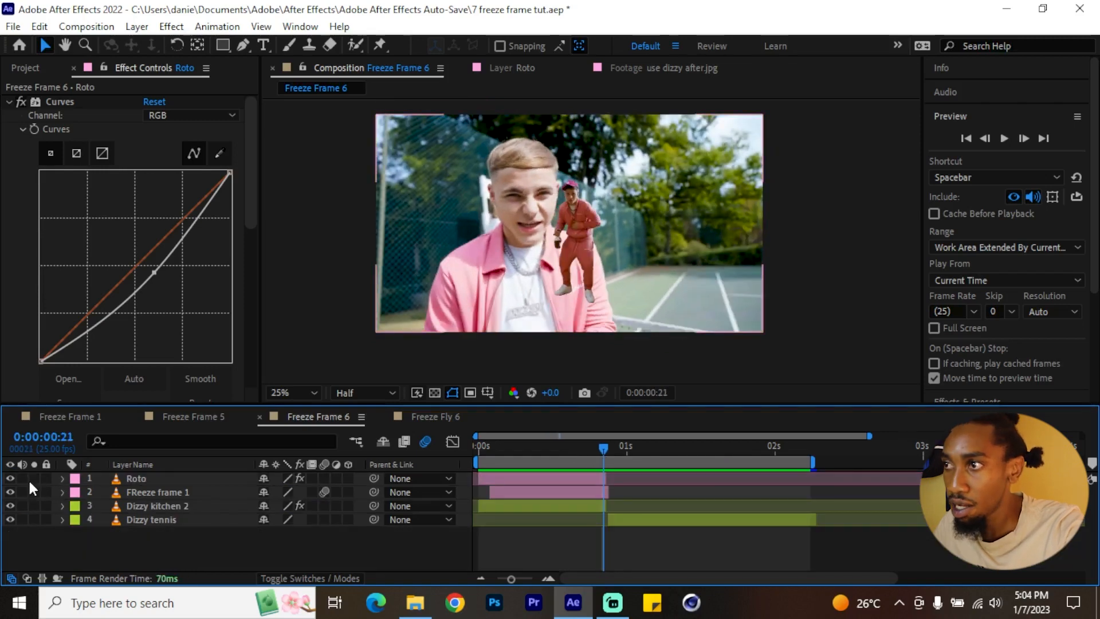
left_click(34, 479)
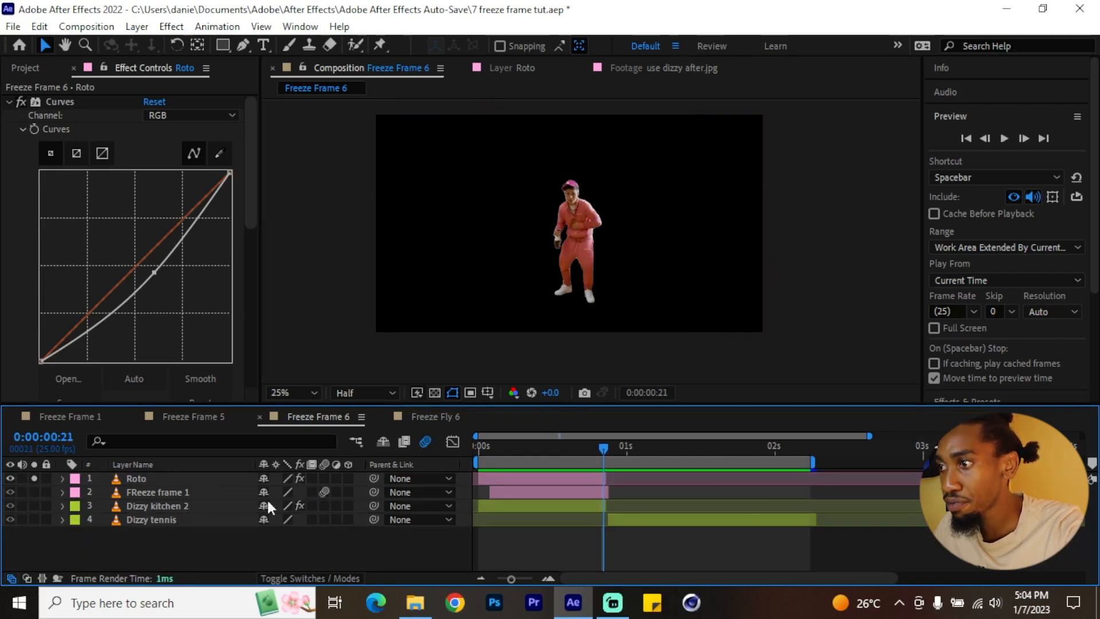
left_click(585, 481)
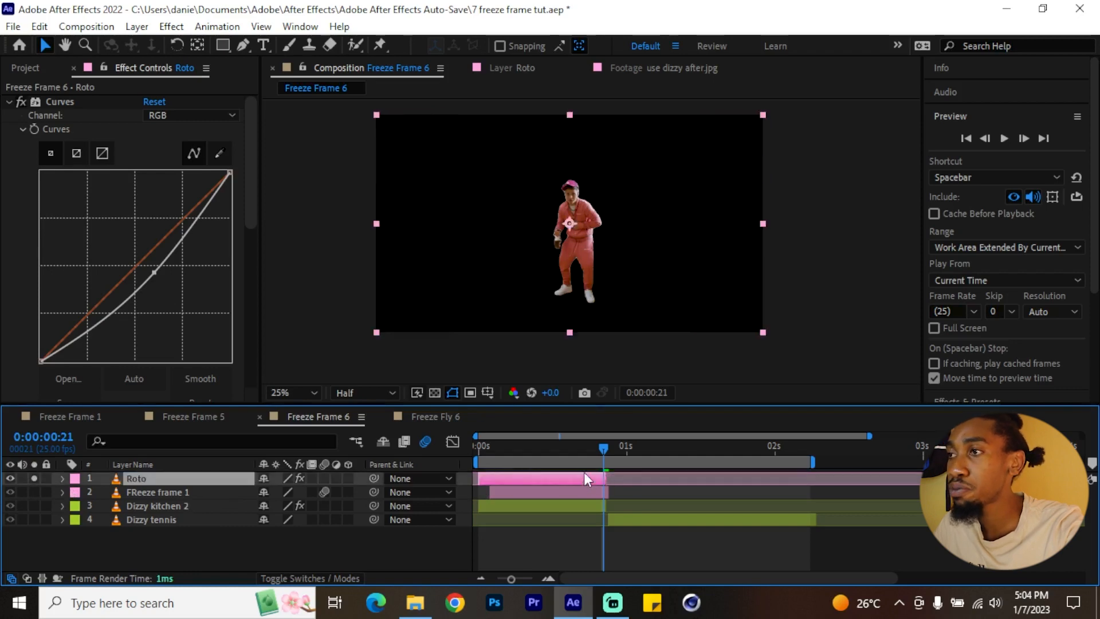
left_click(435, 393)
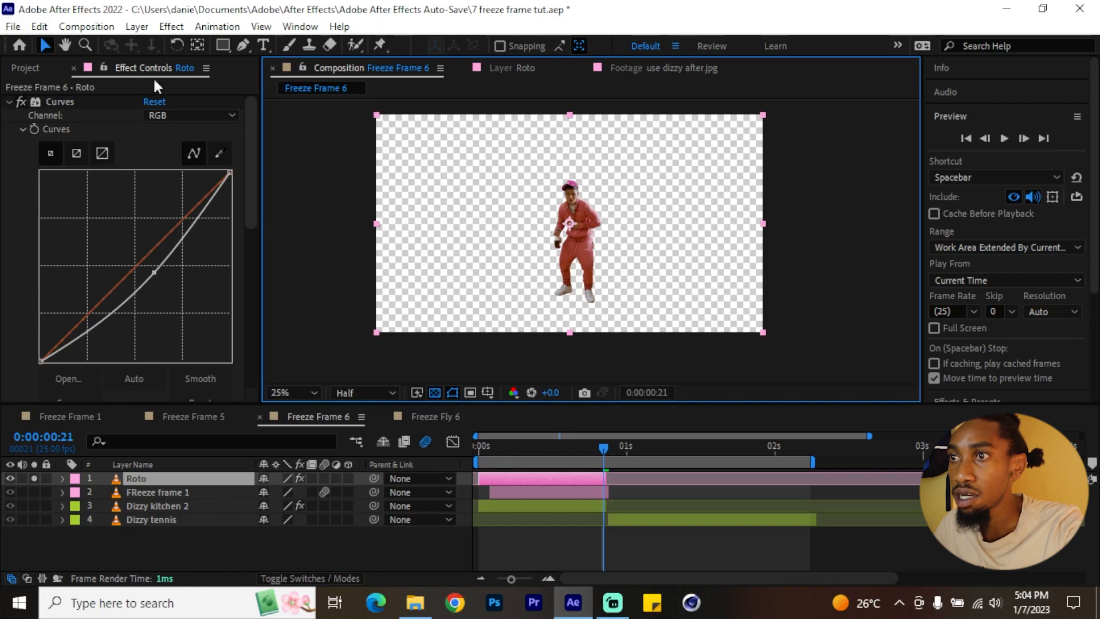
Step: Queue the current frame for saving as a file in PNG Sequence format with RGB + Alpha channels
left_click(86, 26)
mouse_move(211, 223)
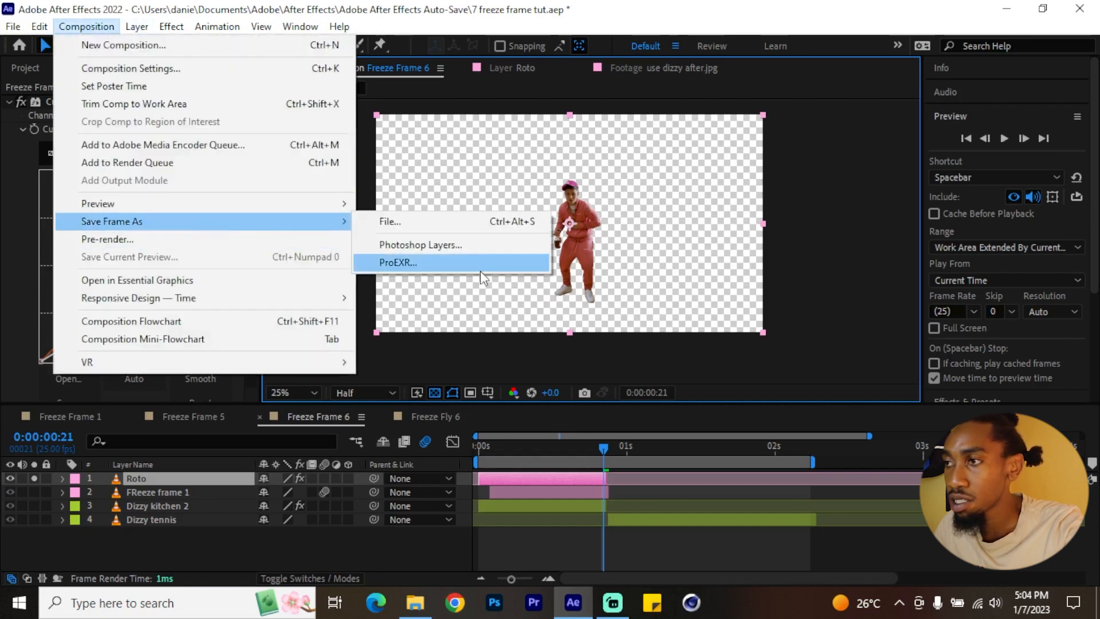
left_click(395, 221)
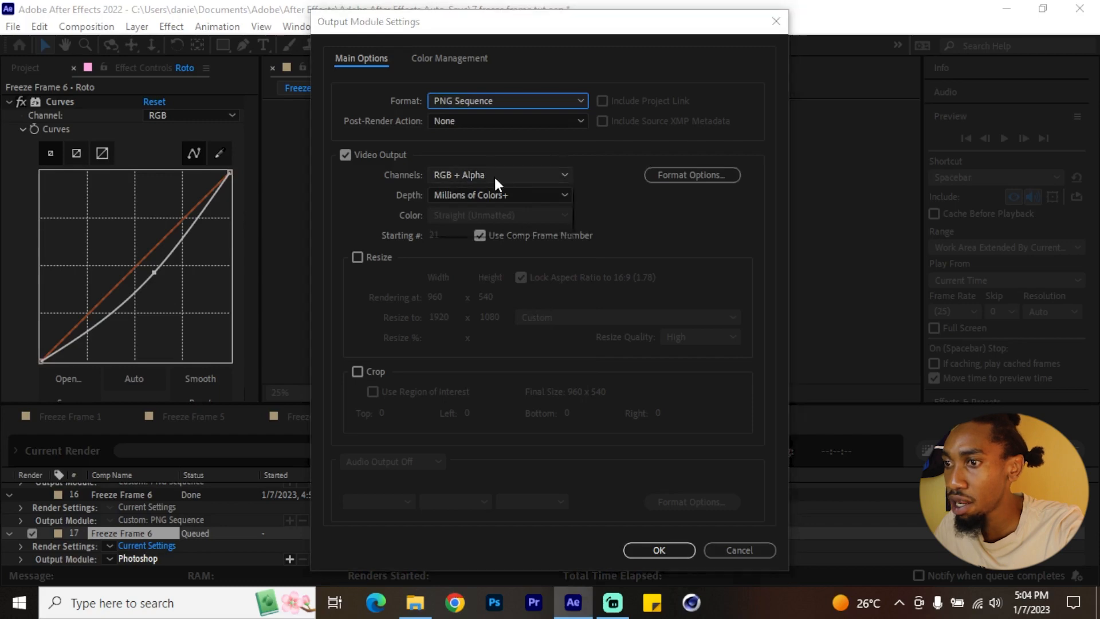
left_click(494, 174)
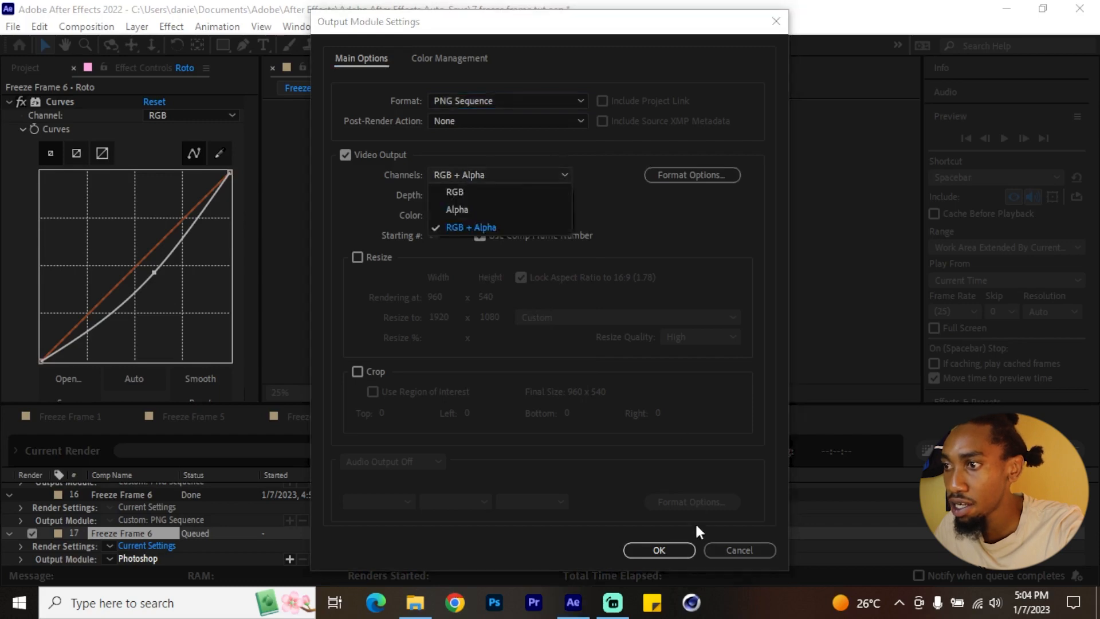
left_click(658, 550)
Step: Name the output frame Dizzy AA in the Downloads folder and render it
left_click(414, 560)
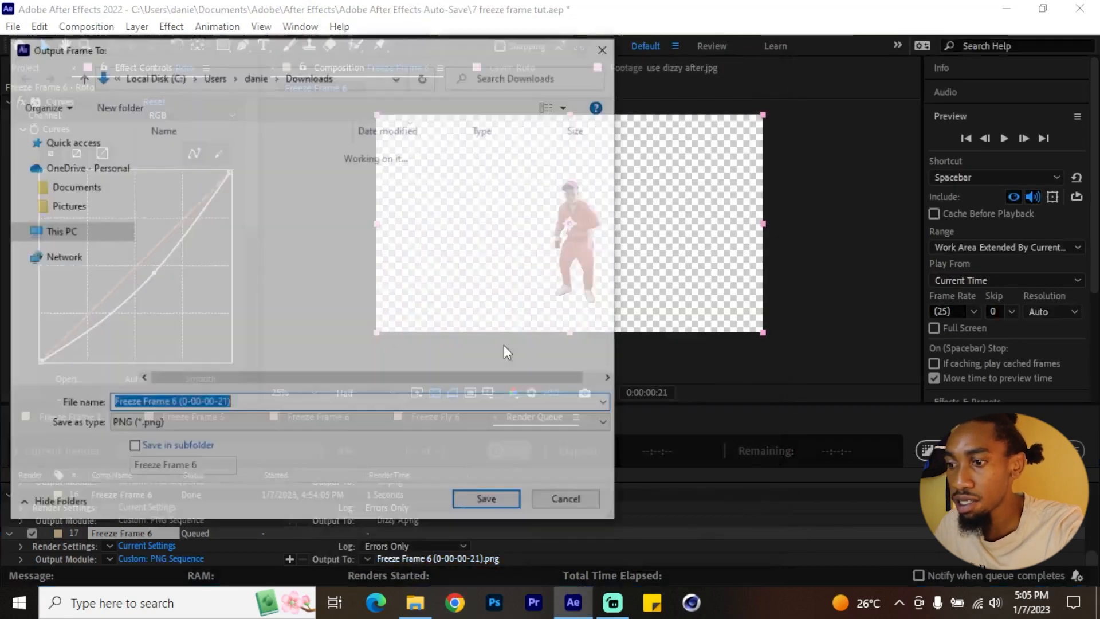
type("Diz")
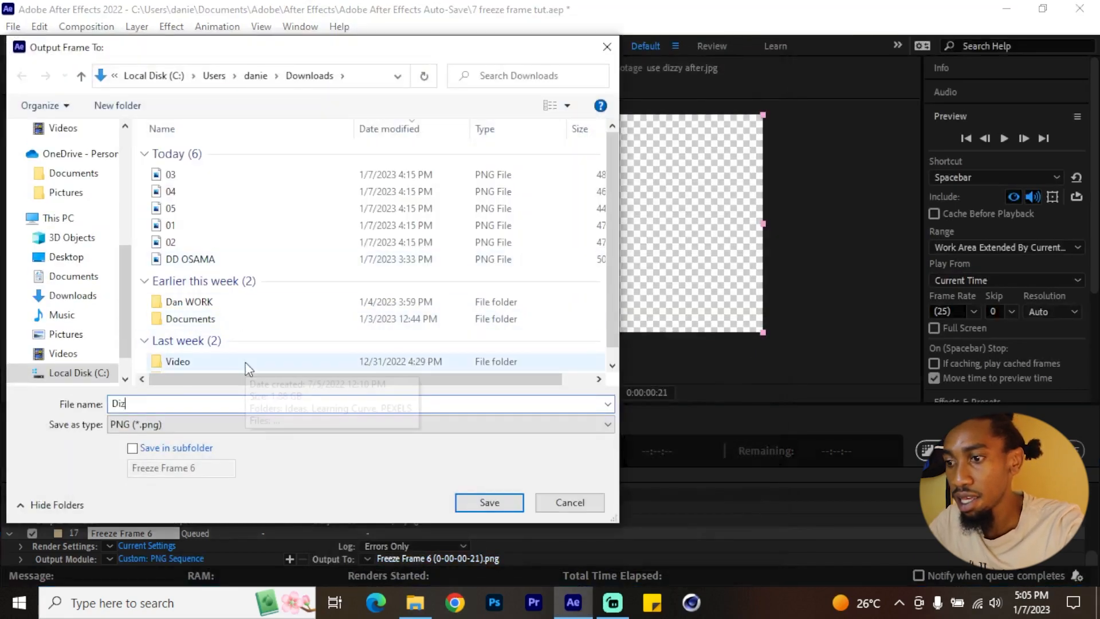
type("zy AA")
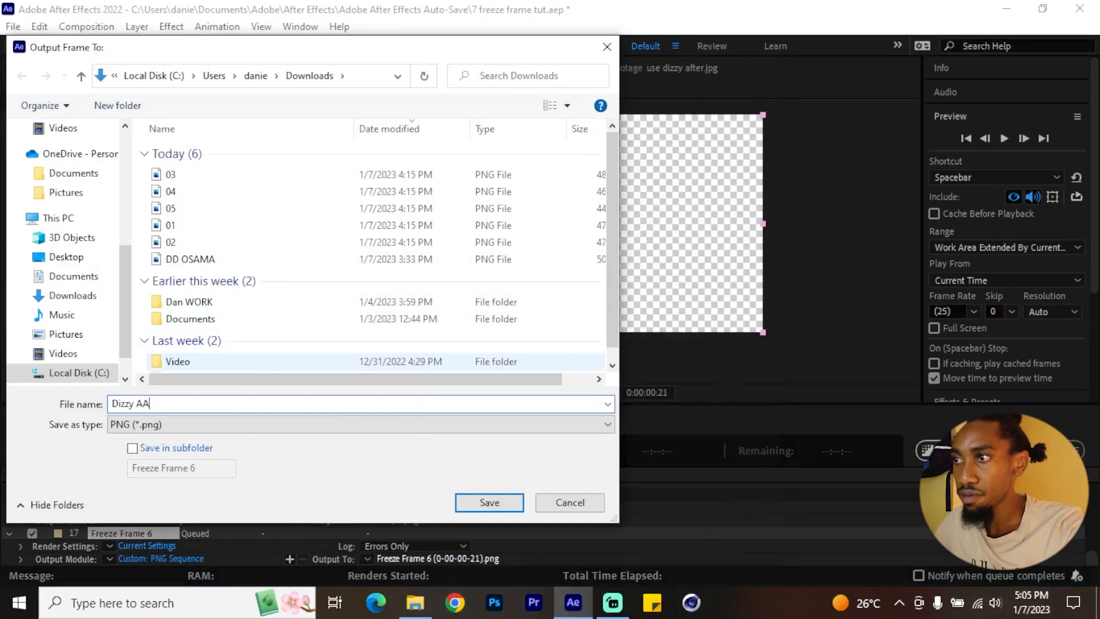
key("Return")
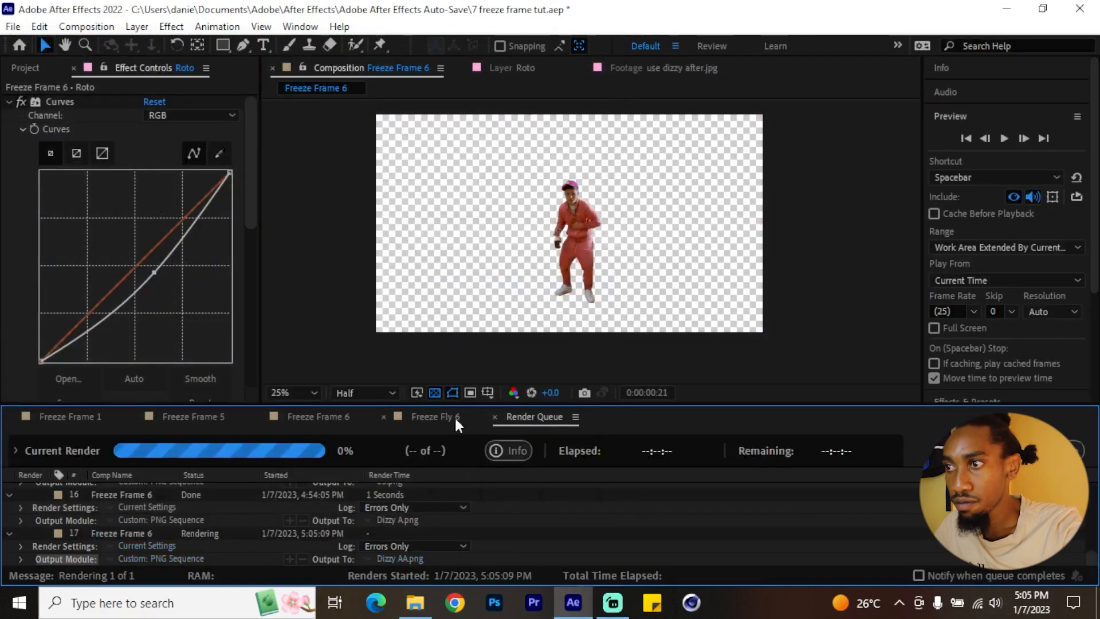
Step: Close the Freeze Fly 6 timeline and import Dizzy AA from Downloads into Freeze Frame 6 as a layer above Roto
left_click(383, 416)
left_click(25, 67)
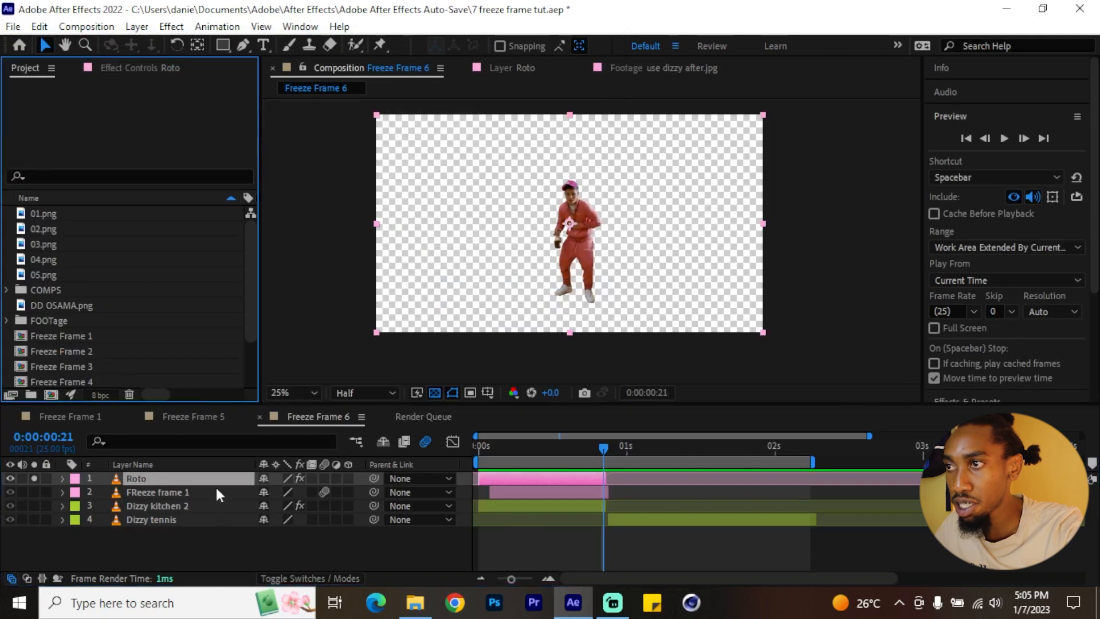
left_click(417, 599)
left_click(214, 300)
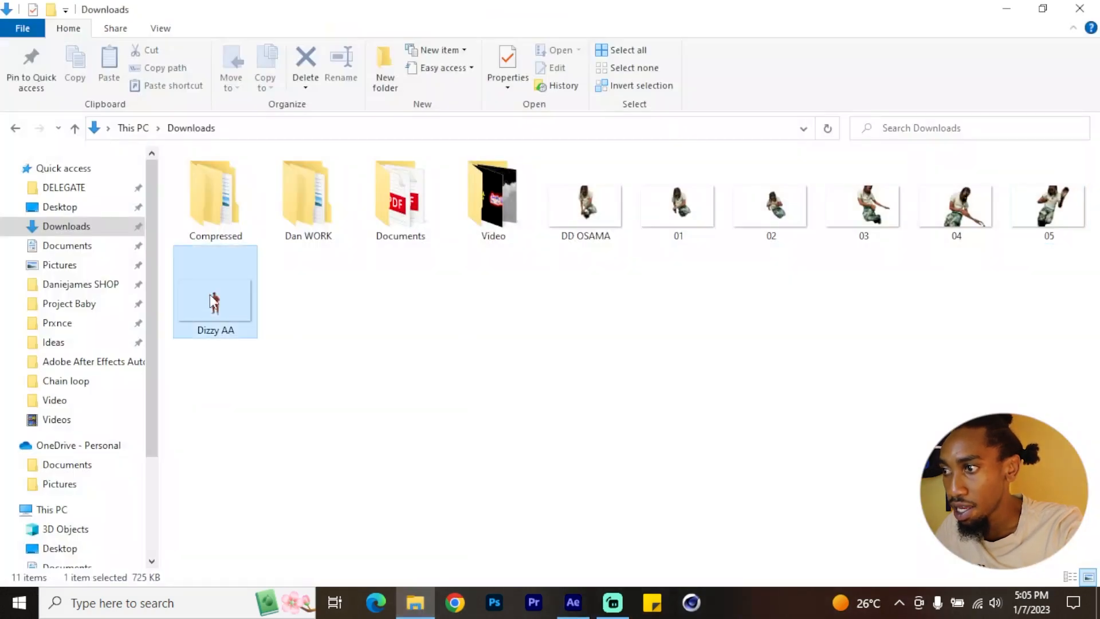
left_click_drag(214, 301, 280, 544)
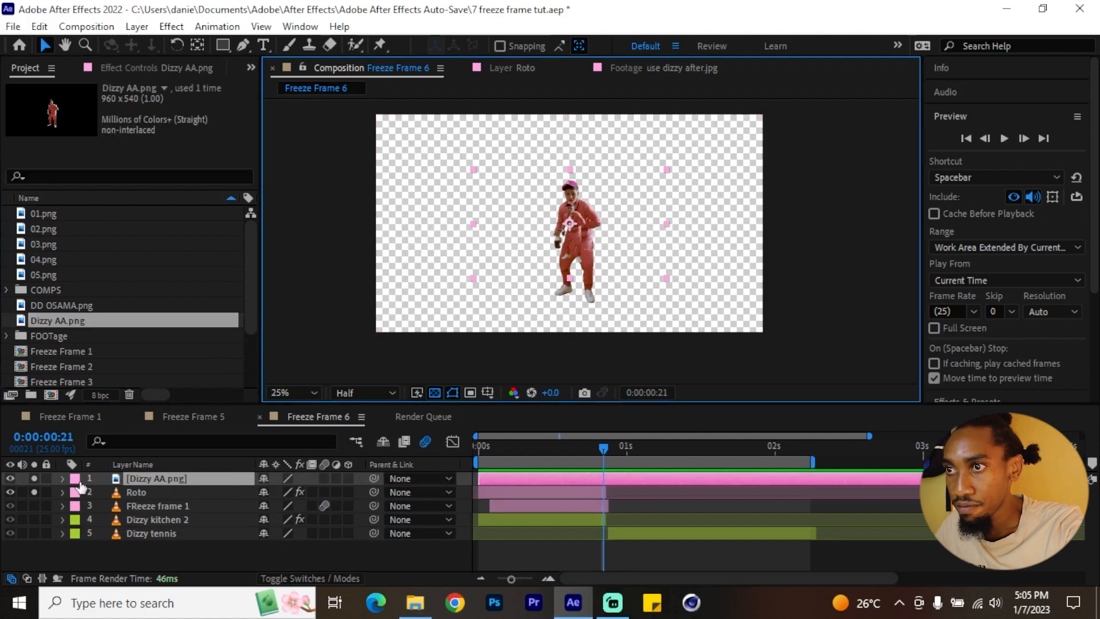
Step: Give the Dizzy AA layer a yellow label and turn off solo for both Roto and Dizzy AA
left_click(76, 480)
left_click(120, 205)
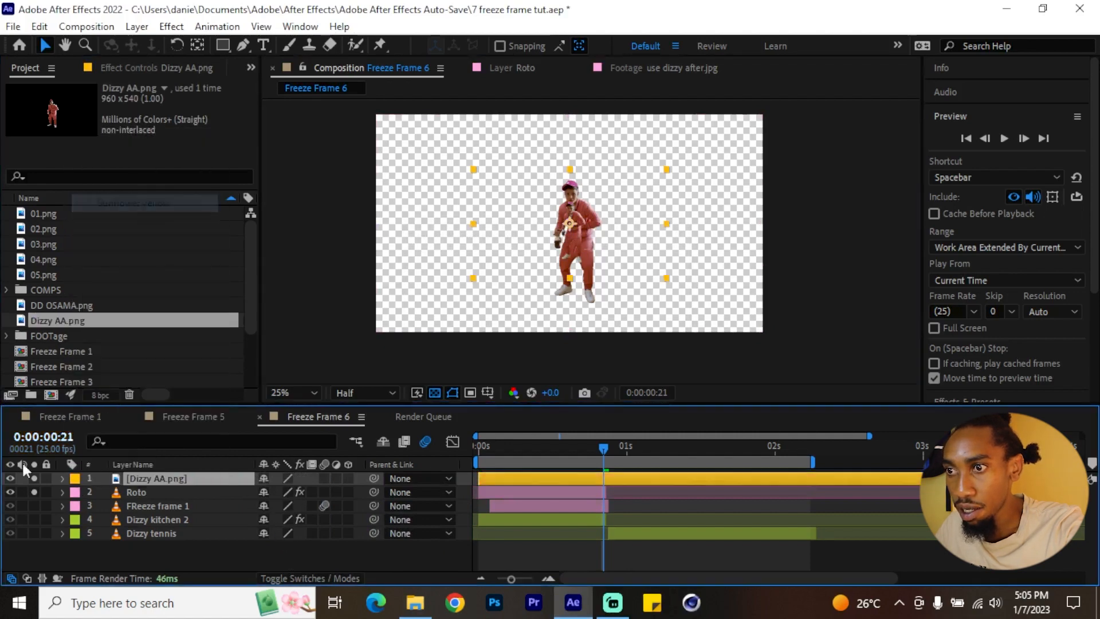
left_click(34, 492)
left_click(35, 477)
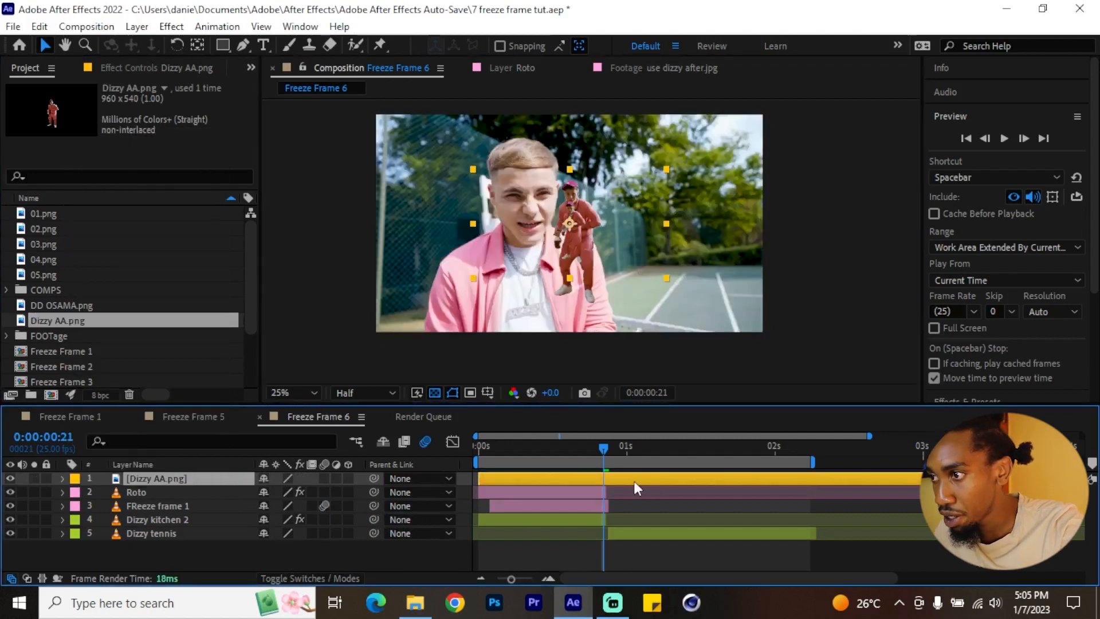
Step: Start the Dizzy AA layer at 0:00:00:21, split it at 0:00:01:22 and delete the part after the split
left_click_drag(529, 483, 655, 483)
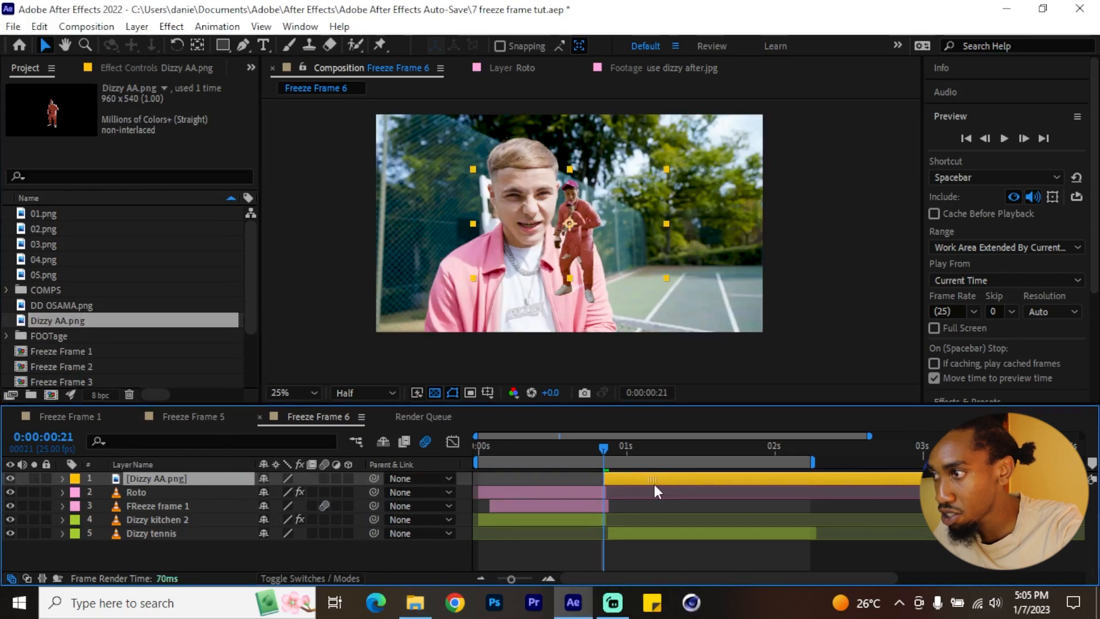
left_click(756, 445)
key("ctrl+shift+d")
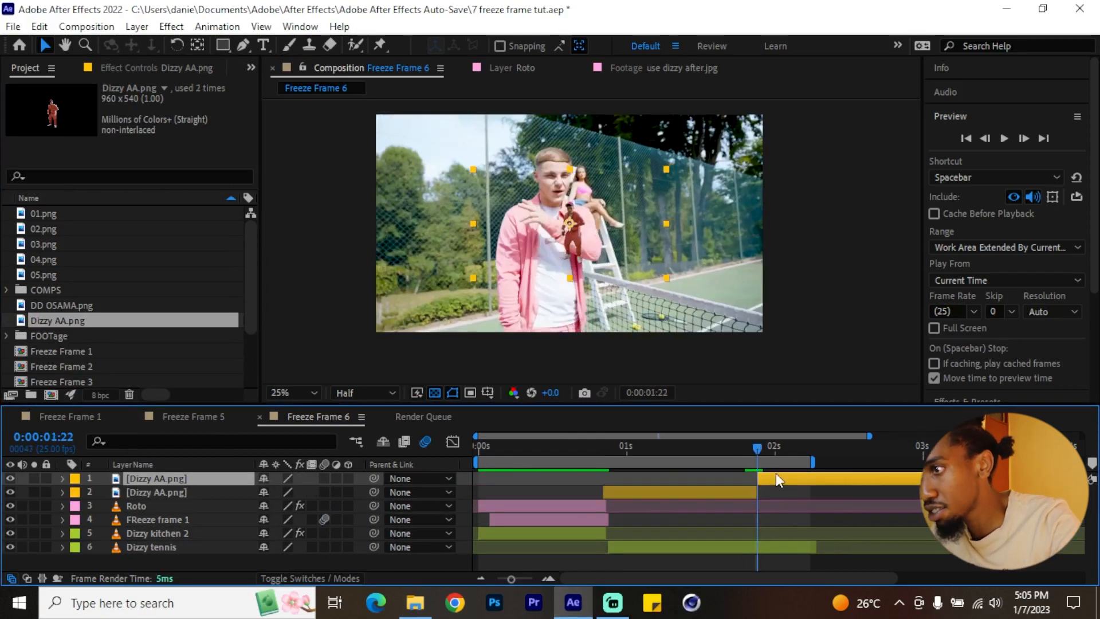
key("Delete")
Step: At 0:00:00:21, set the Dizzy AA layer's Scale to 200% so it matches the cutout's size in the composition
mouse_move(600, 455)
left_mouse_down()
mouse_move(542, 452)
mouse_move(601, 452)
left_mouse_up()
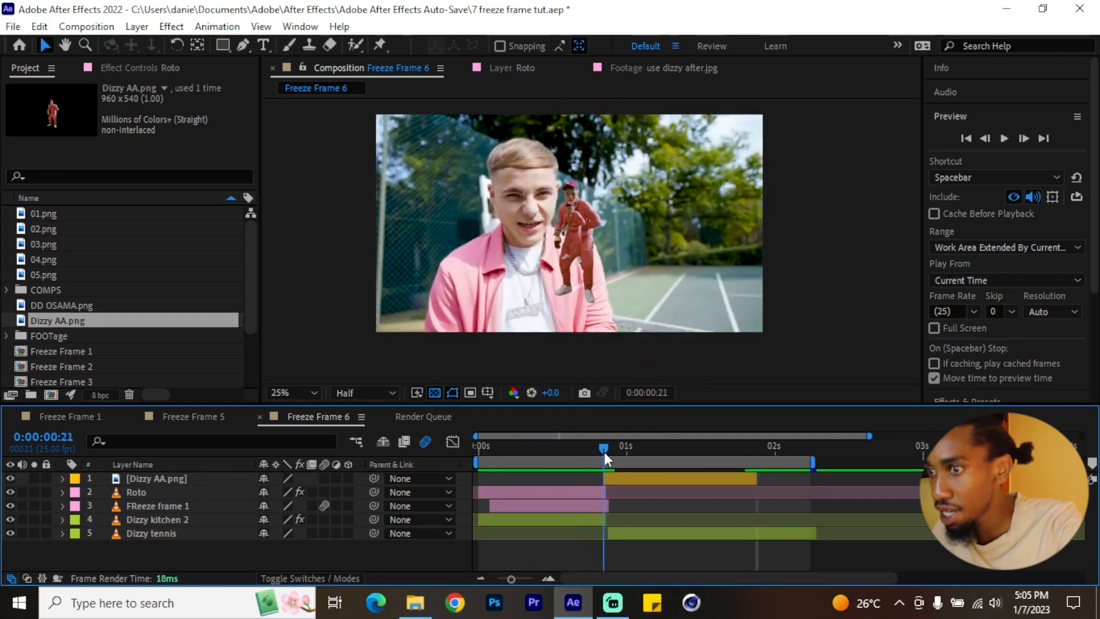
left_click(620, 477)
key("s")
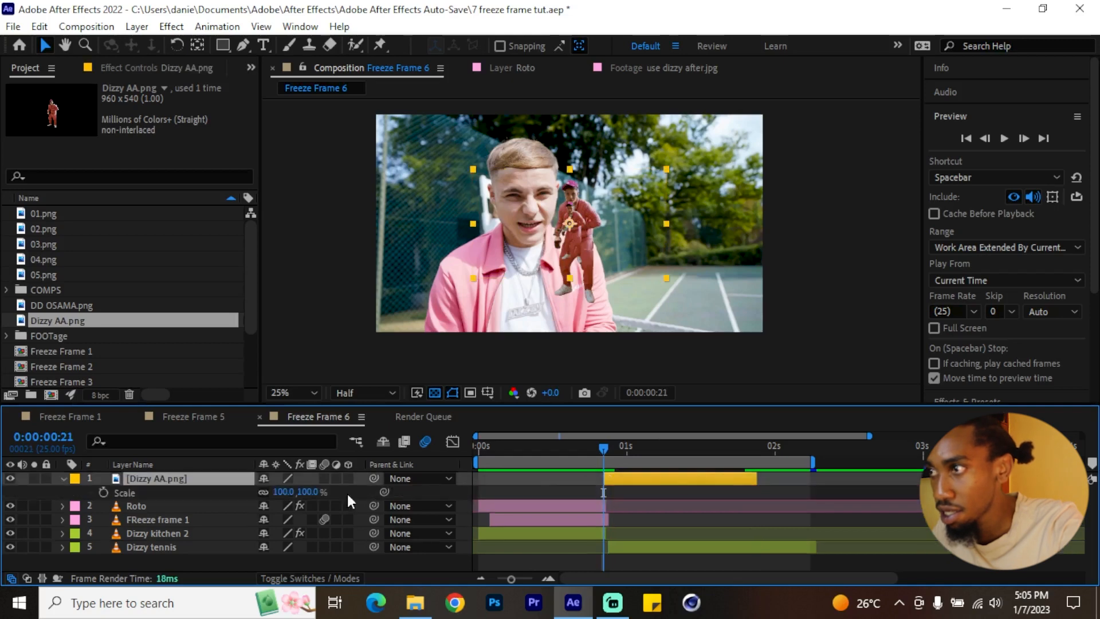
left_click_drag(282, 491, 296, 491)
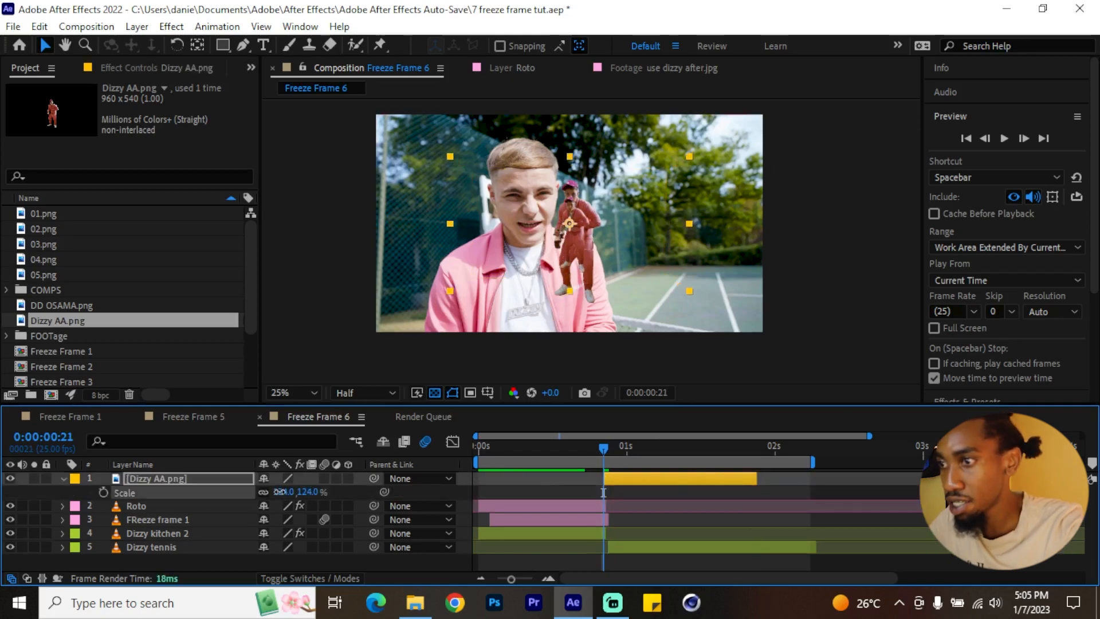
left_click(282, 491)
type("200")
key("Return")
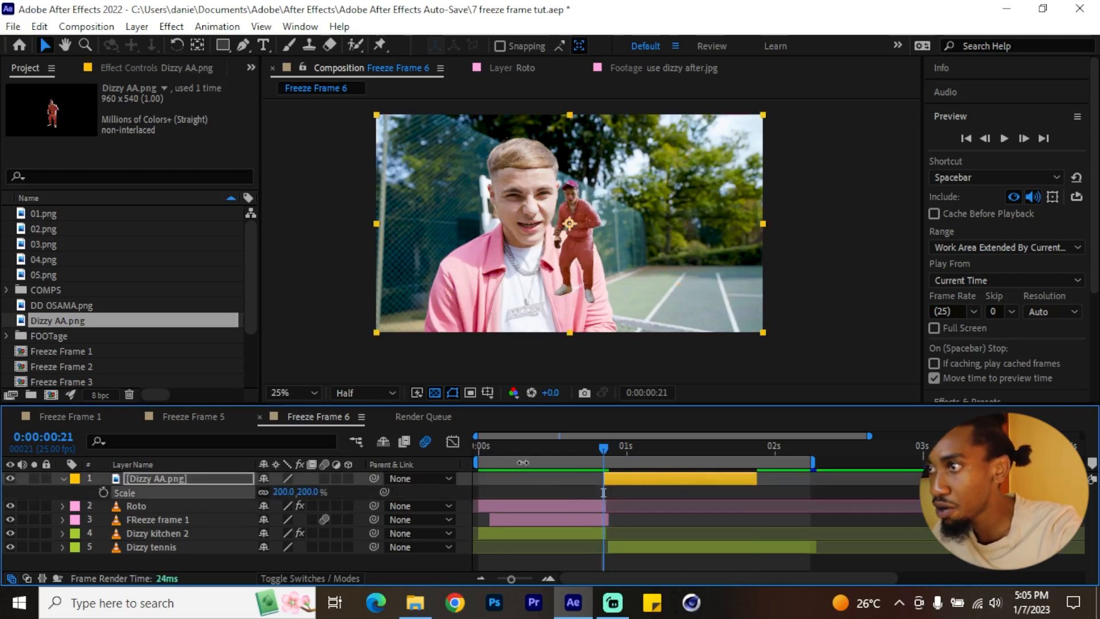
mouse_move(603, 447)
left_mouse_down()
mouse_move(555, 442)
mouse_move(643, 454)
mouse_move(603, 448)
left_mouse_up()
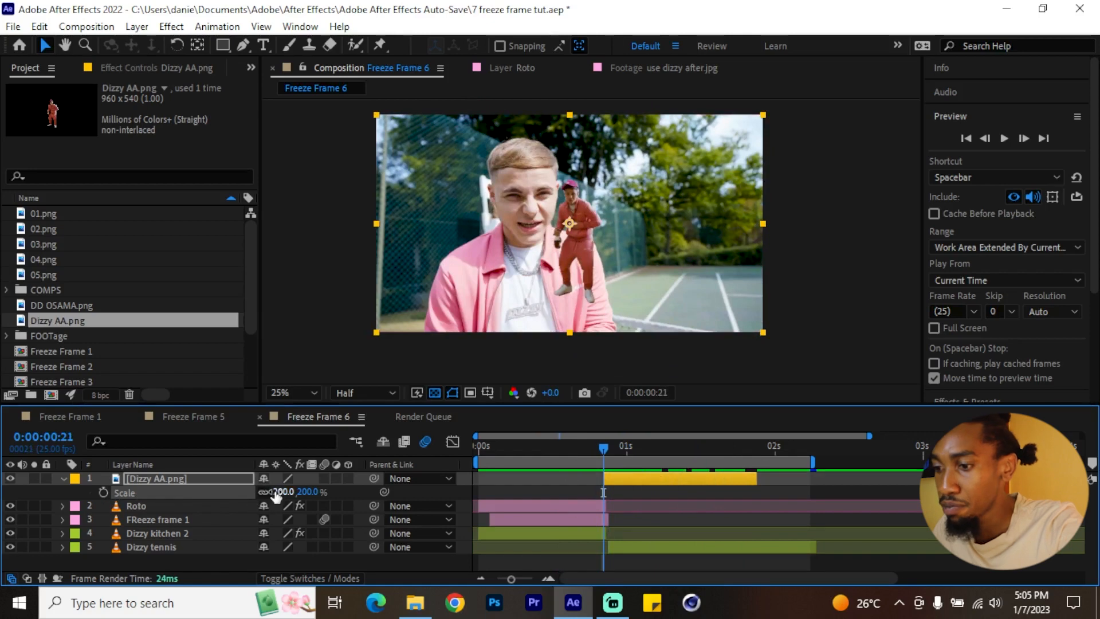
left_click_drag(276, 493, 392, 492)
key("ctrl+z")
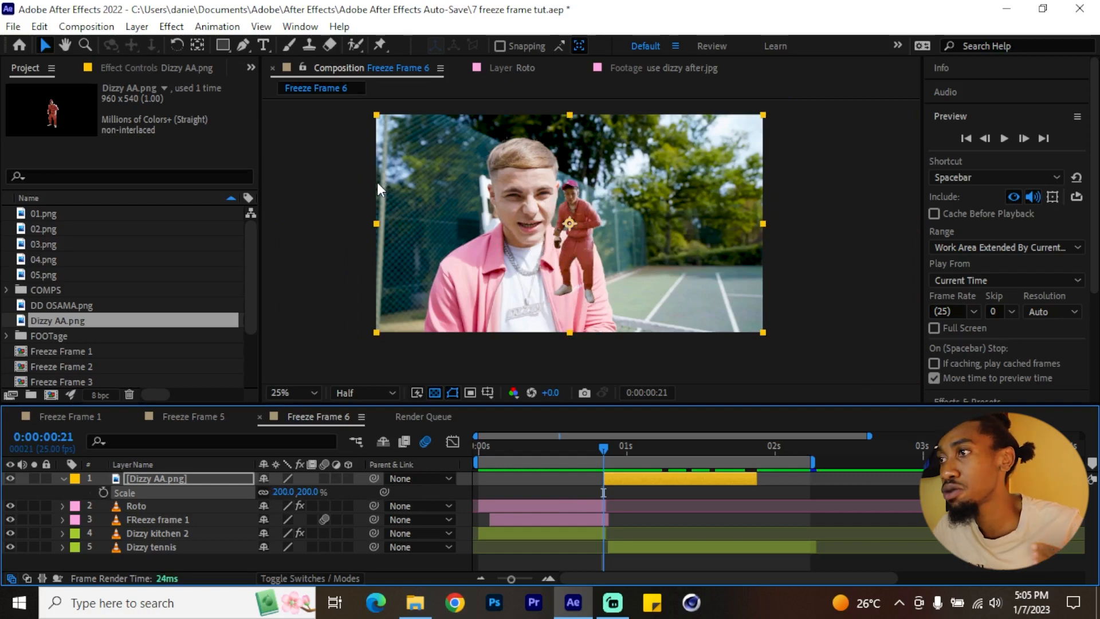
Step: Try Dizzy AA's anchor point on the background beside the cutout, settle it on the tennis man's face, and undo each enlargement test
left_click(197, 46)
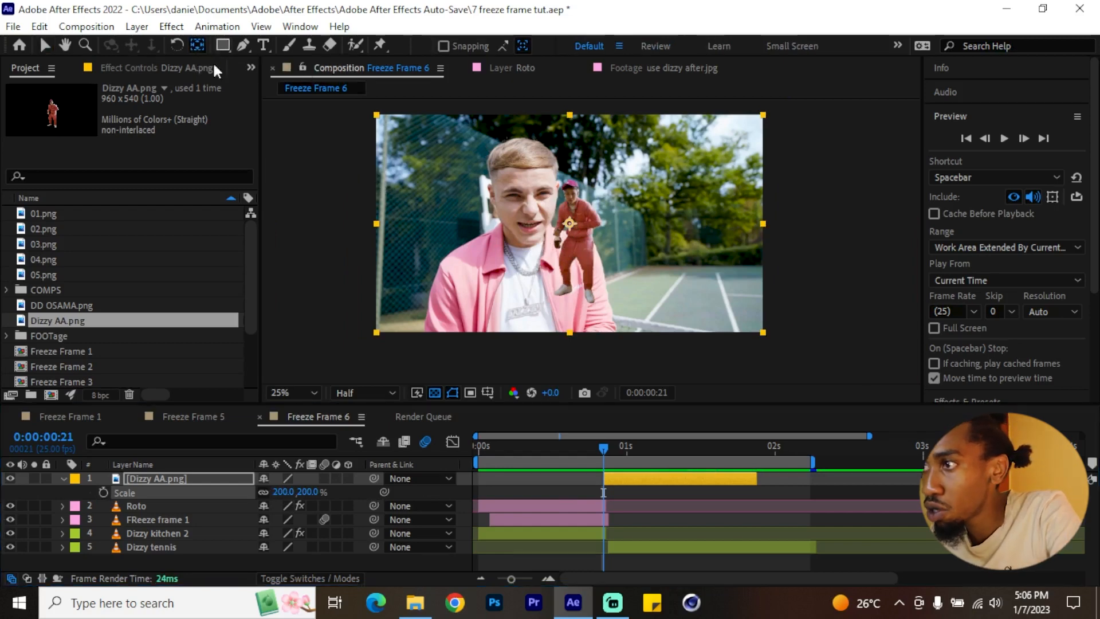
left_click_drag(568, 223, 637, 213)
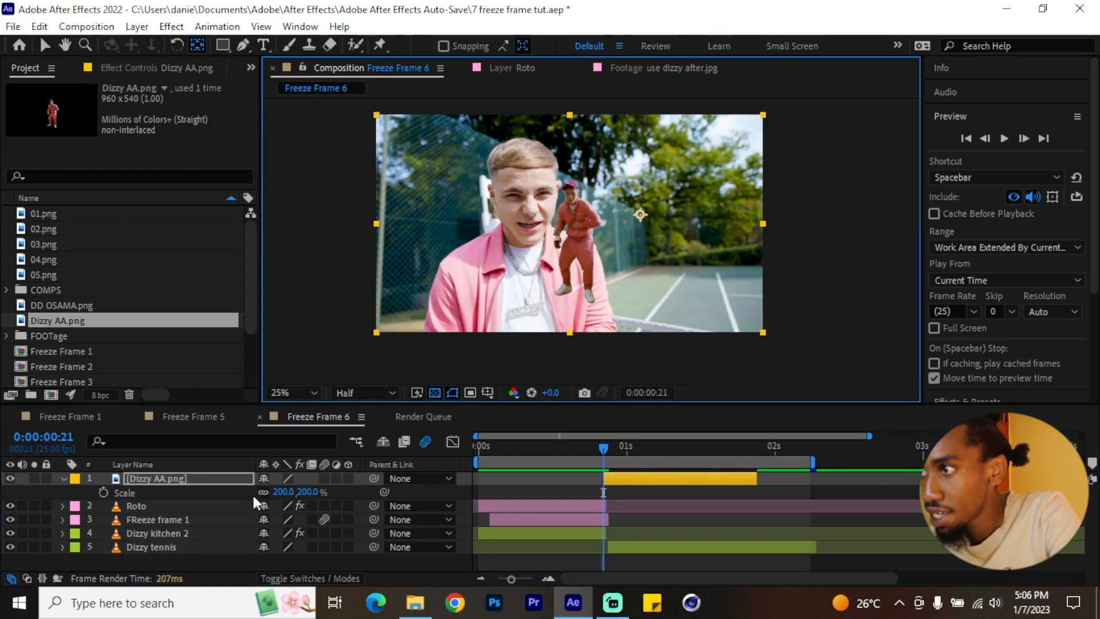
left_click_drag(284, 492, 422, 491)
left_click_drag(450, 455, 506, 433)
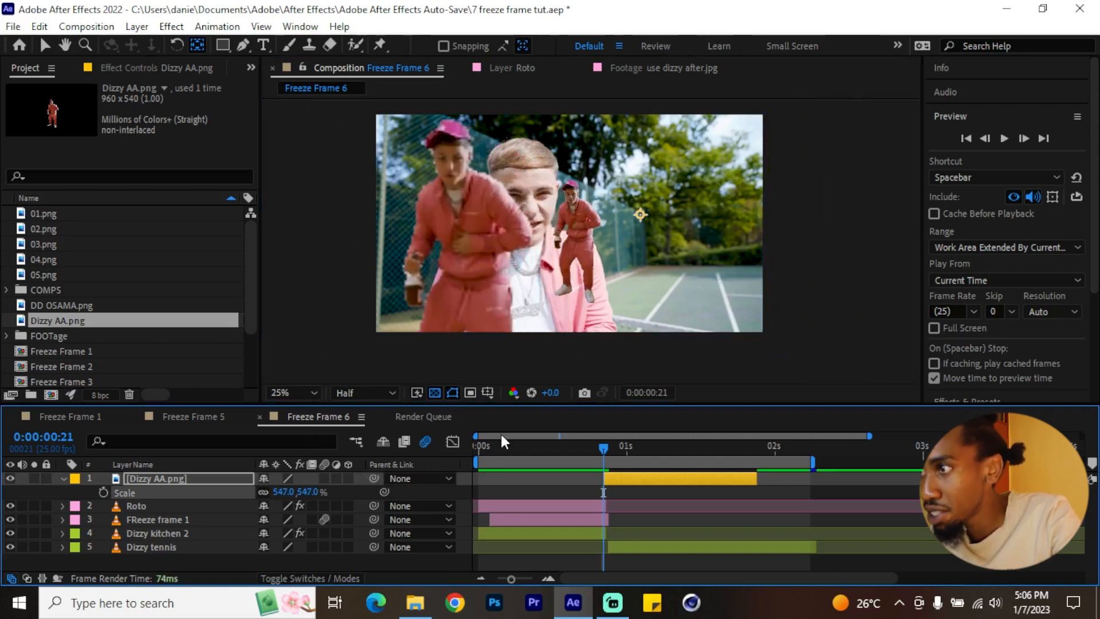
key("ctrl+z")
left_click_drag(640, 215, 533, 202)
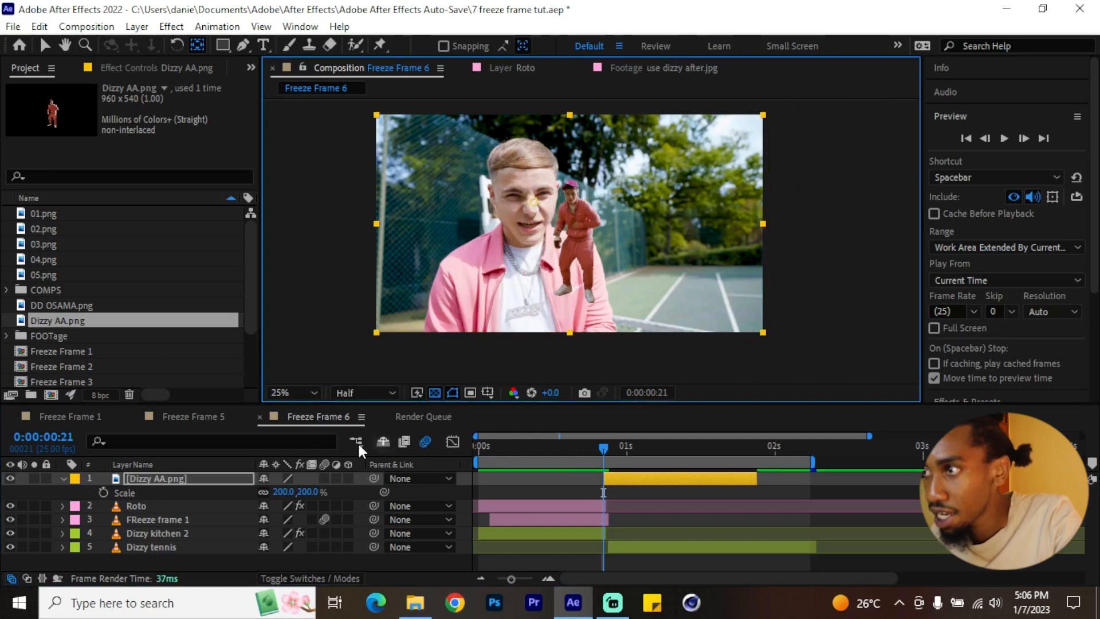
left_click_drag(284, 491, 576, 416)
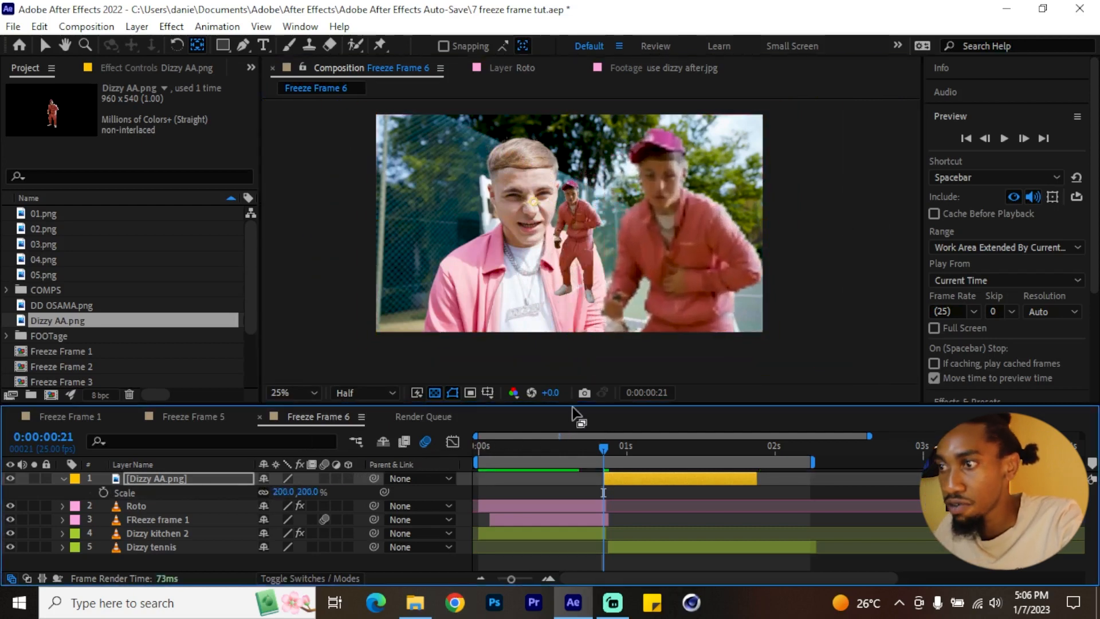
key("ctrl+z")
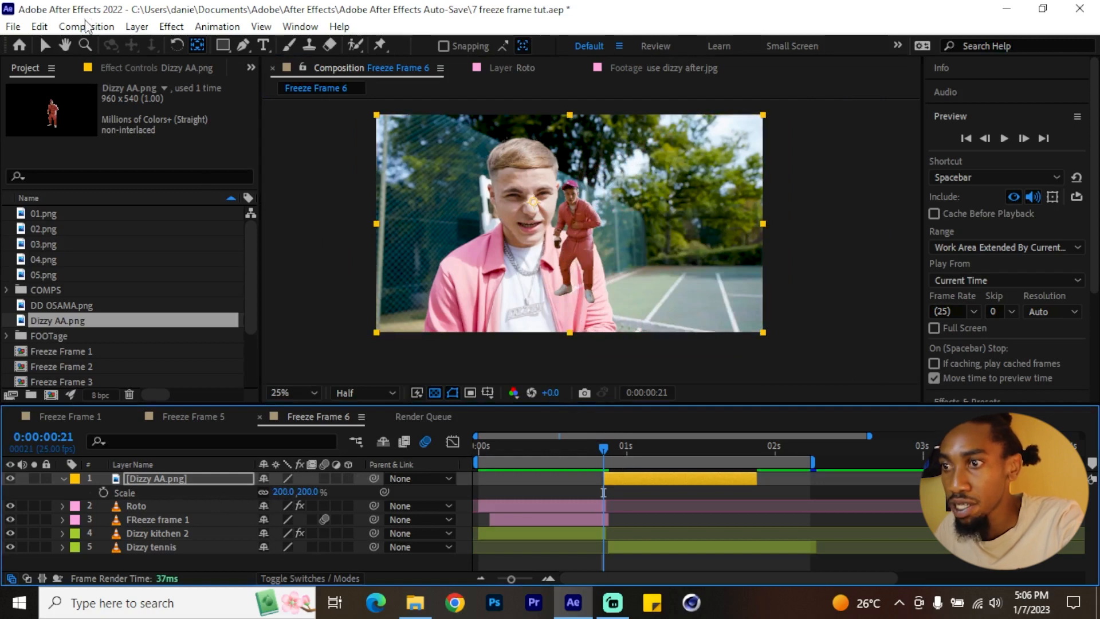
Step: Keyframe Dizzy AA's Scale from 200% at 0:00:00:21 to 1970% at 0:00:01:06 and apply Easy Ease to both keyframes
left_click(46, 44)
left_click(103, 493)
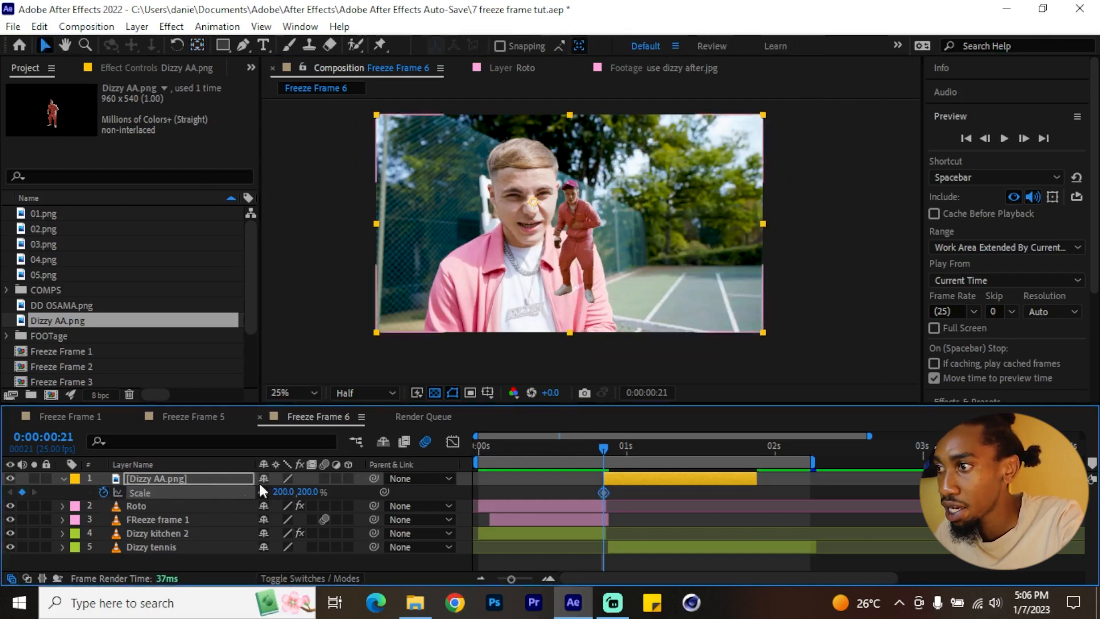
left_click_drag(620, 449, 662, 452)
left_click_drag(284, 492, 597, 492)
right_click(599, 492)
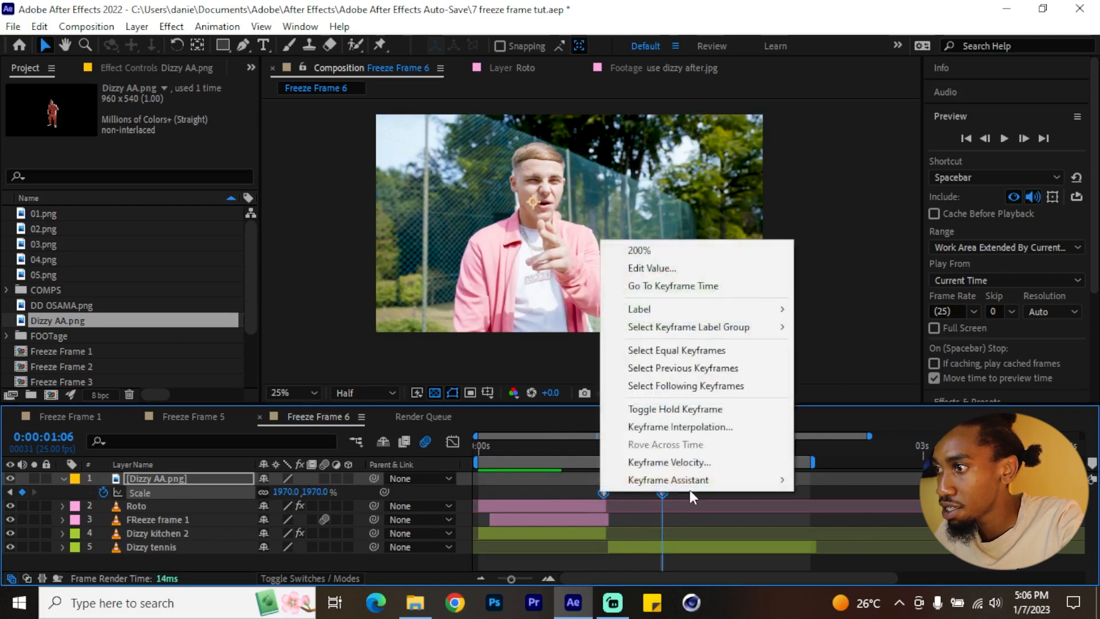
mouse_move(693, 480)
left_click(837, 374)
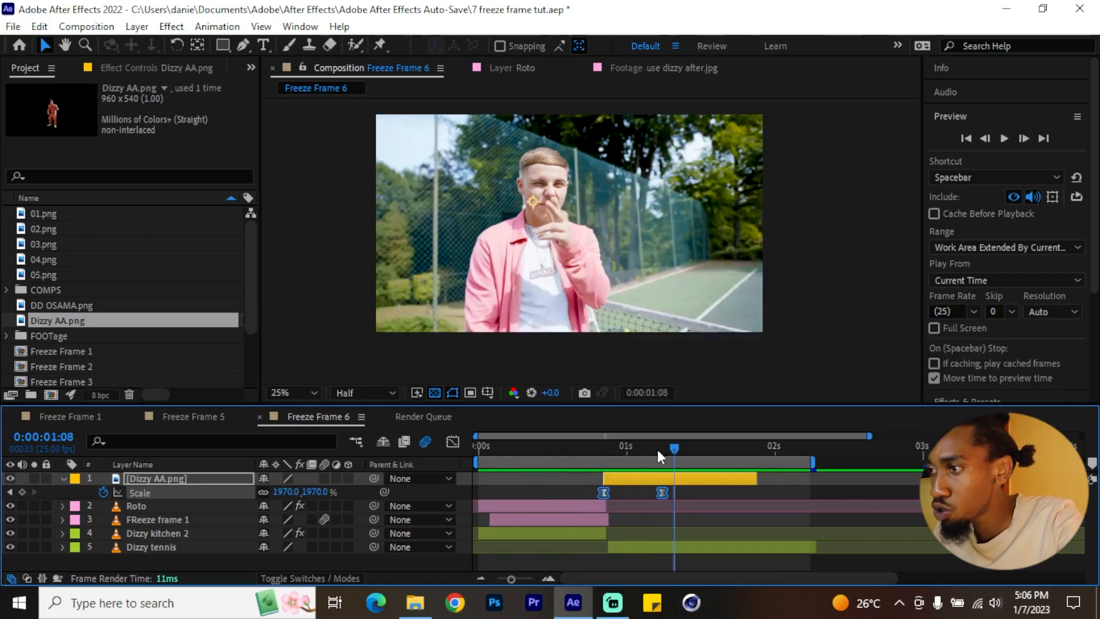
Step: Delay both Dizzy AA Scale keyframes so they begin at about 0:00:01:07 and preview the composition from the start
left_click_drag(657, 449, 610, 447)
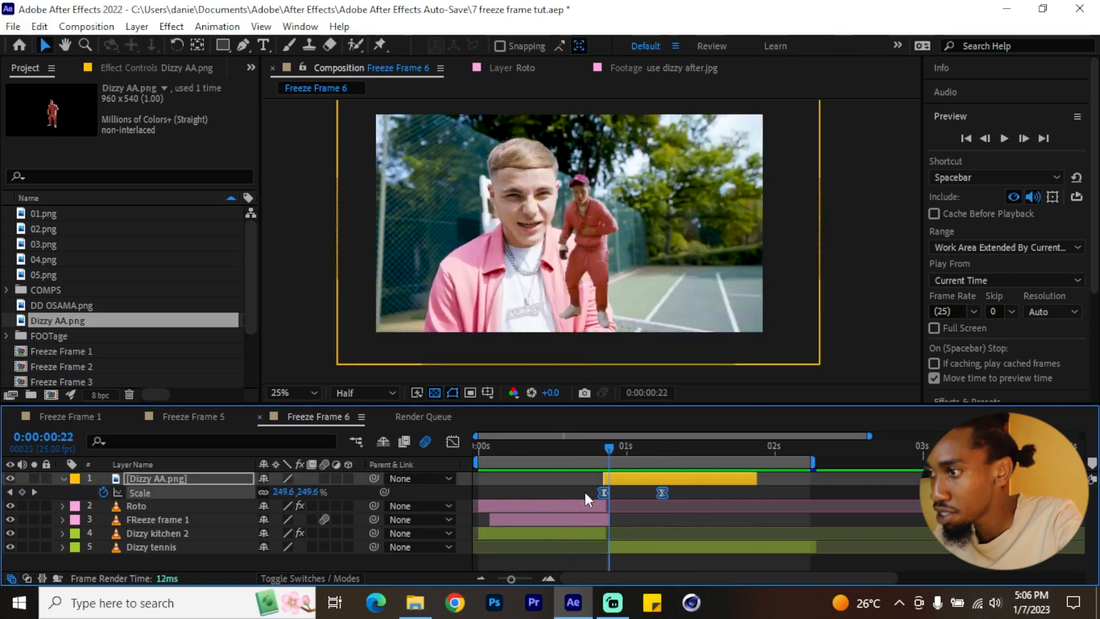
left_click_drag(602, 492, 669, 494)
key("Home")
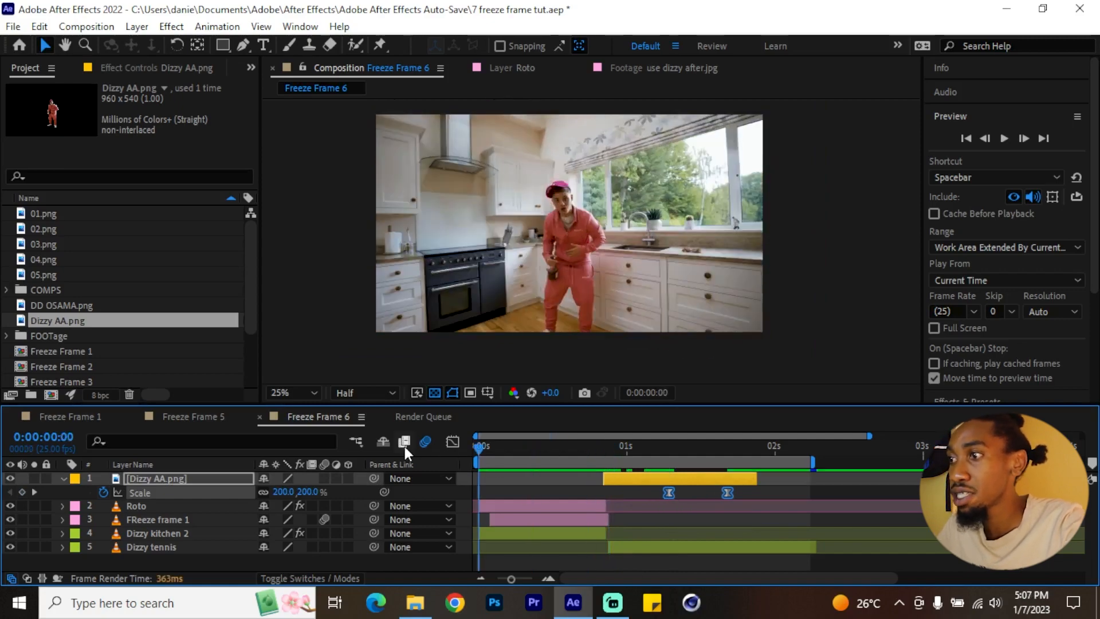
key("space")
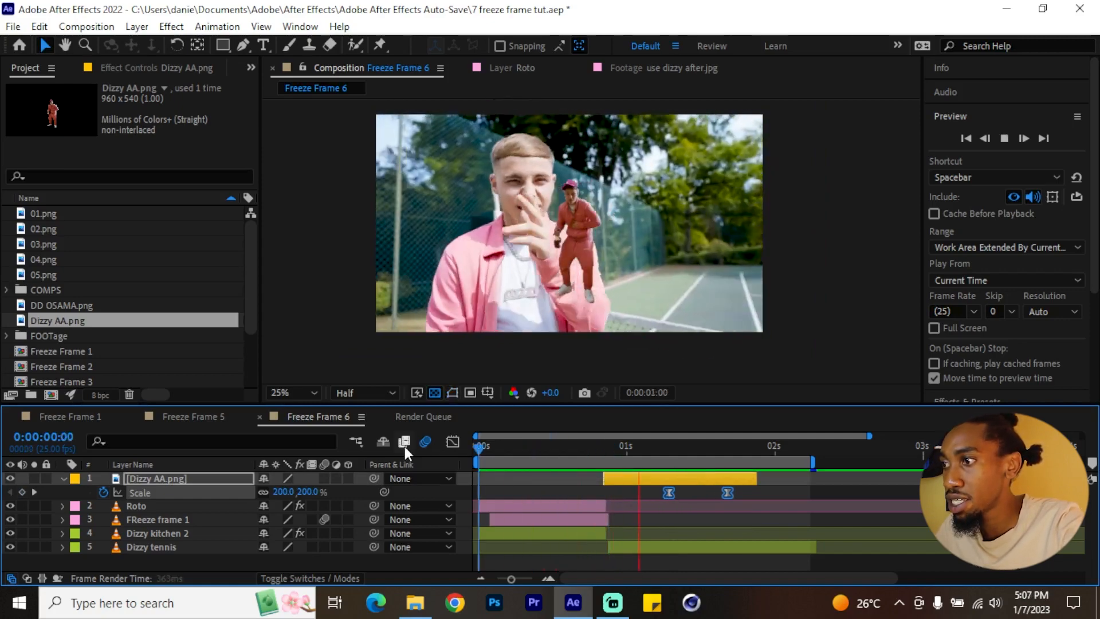
key("space")
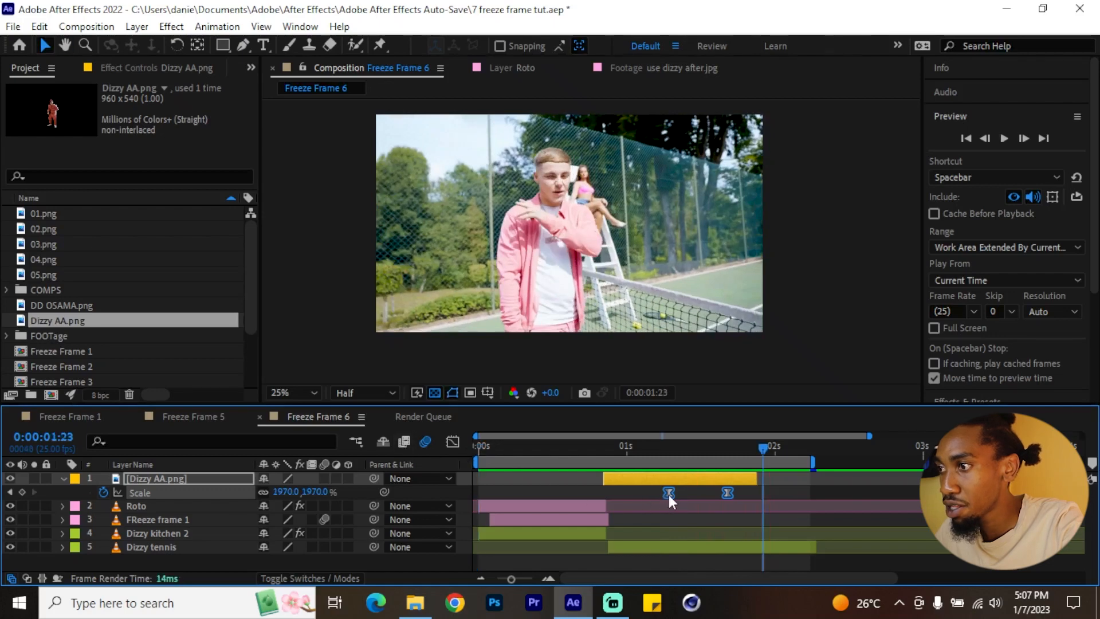
Step: Bring both Dizzy AA Scale keyframes forward to begin at about 0:00:01:03 and replay the composition from the start
left_click_drag(669, 494, 643, 493)
left_click(715, 490)
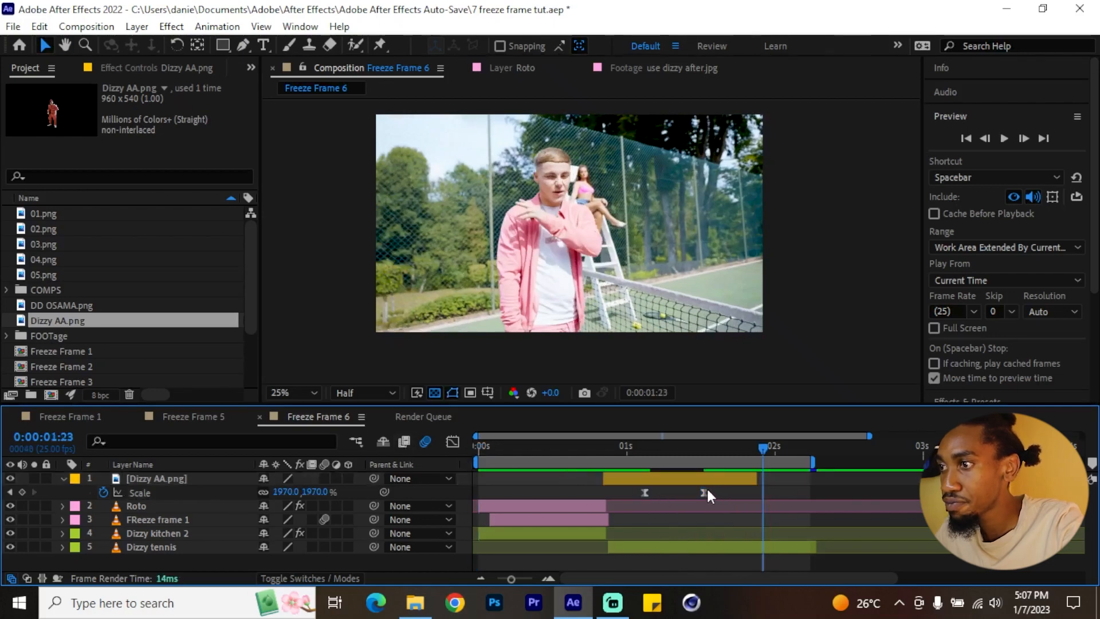
left_click(704, 493)
left_click(484, 447)
key("space")
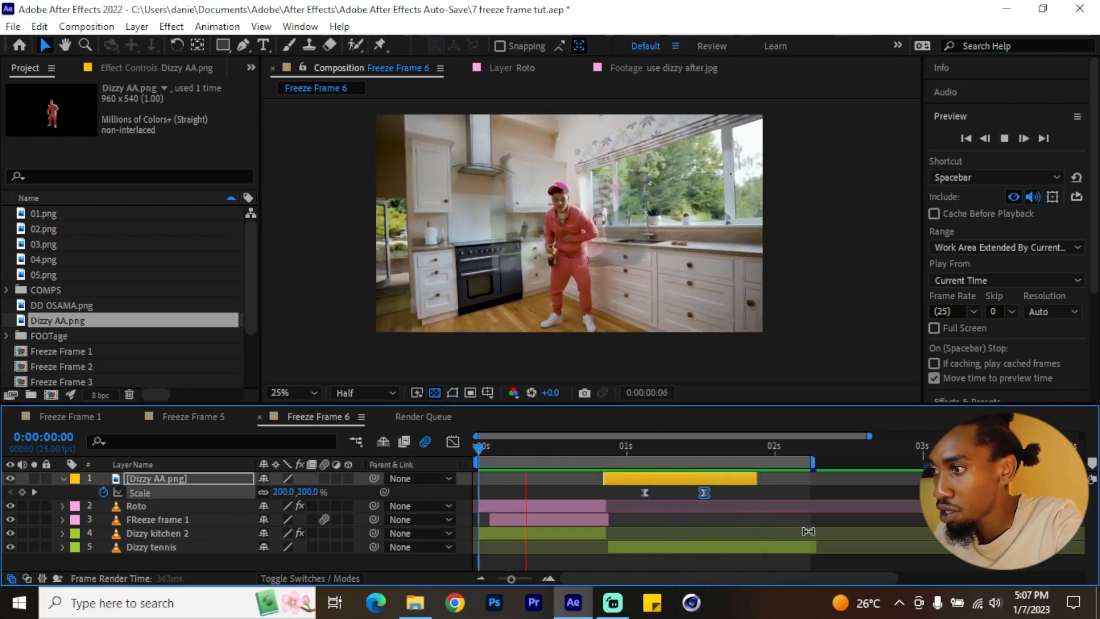
Step: Reshape Dizzy AA's Scale speed curve to build slowly and peak near the second keyframe, and preview from the start
left_click_drag(738, 487, 620, 494)
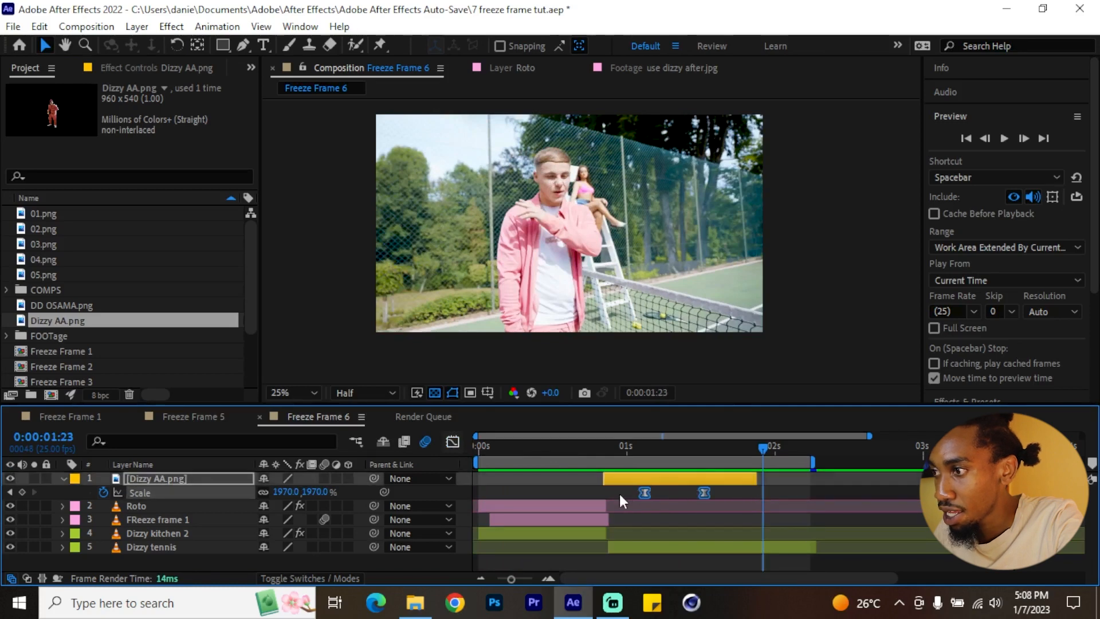
left_click(452, 441)
left_click_drag(720, 514, 587, 551)
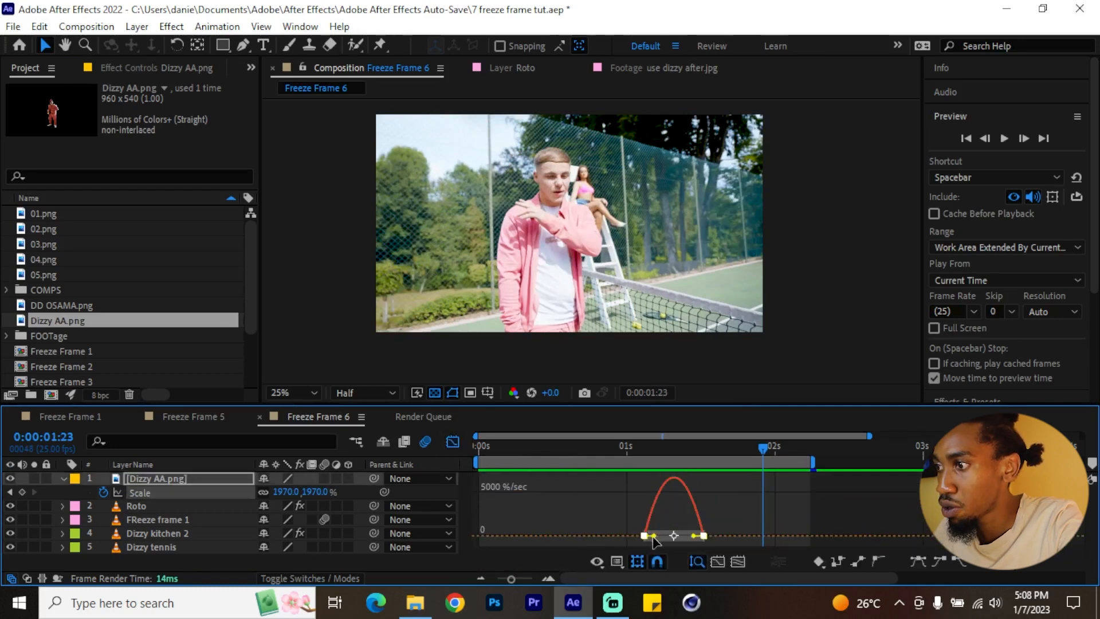
left_click_drag(653, 536, 694, 538)
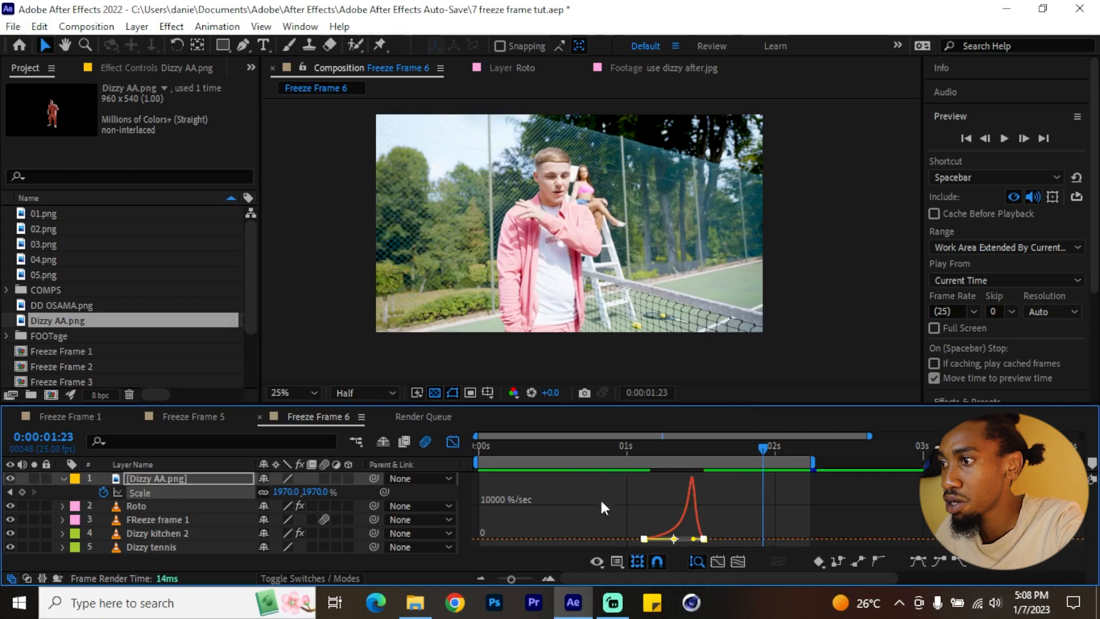
left_click(451, 442)
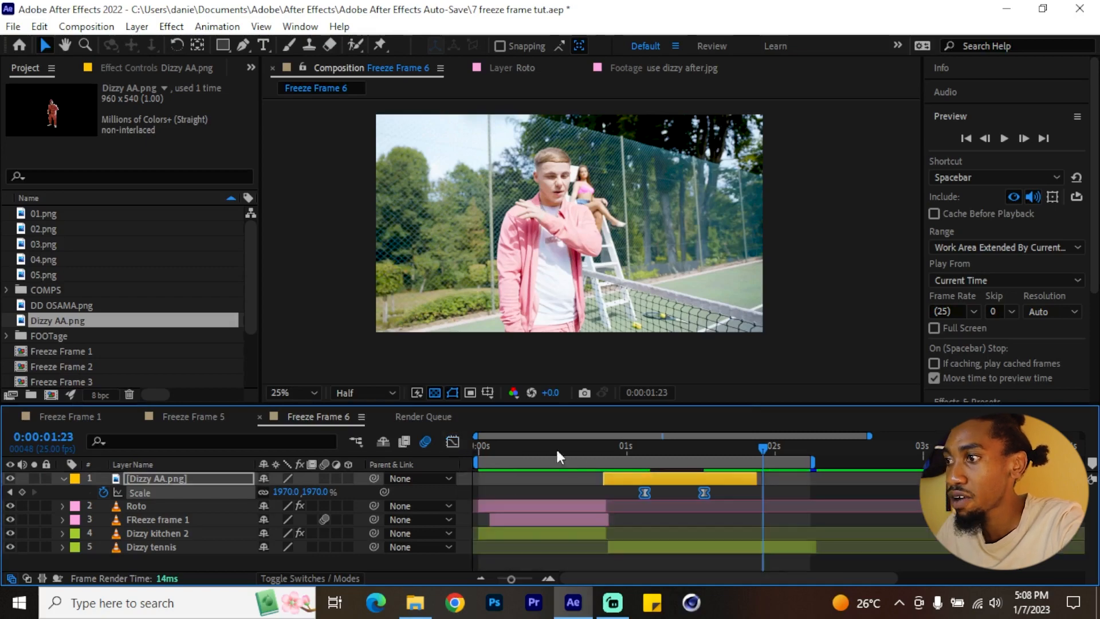
key("Home")
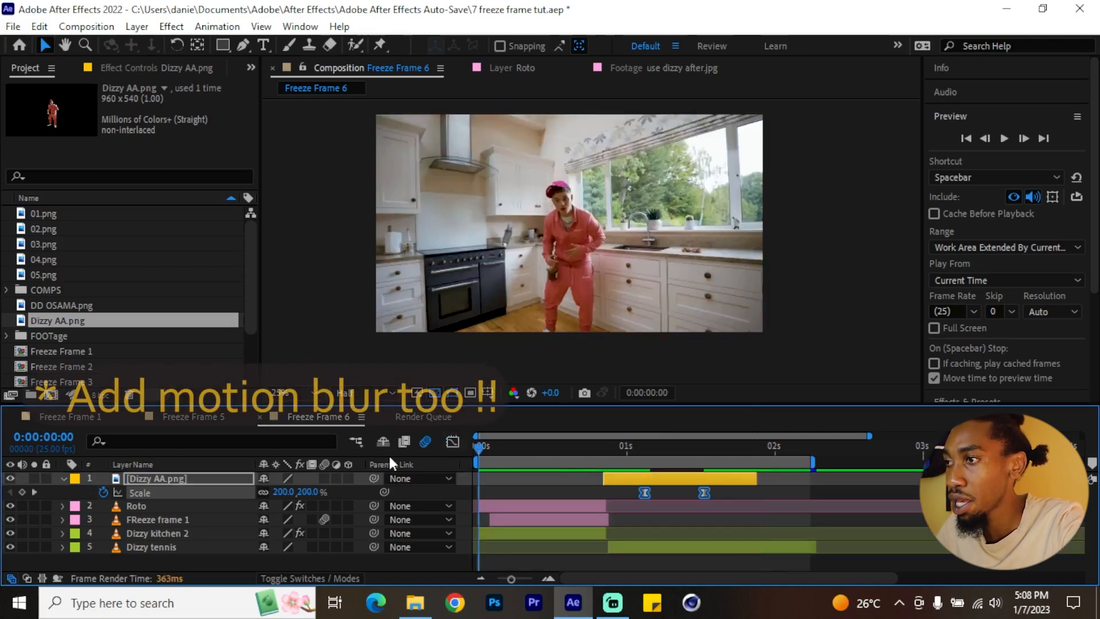
key("space")
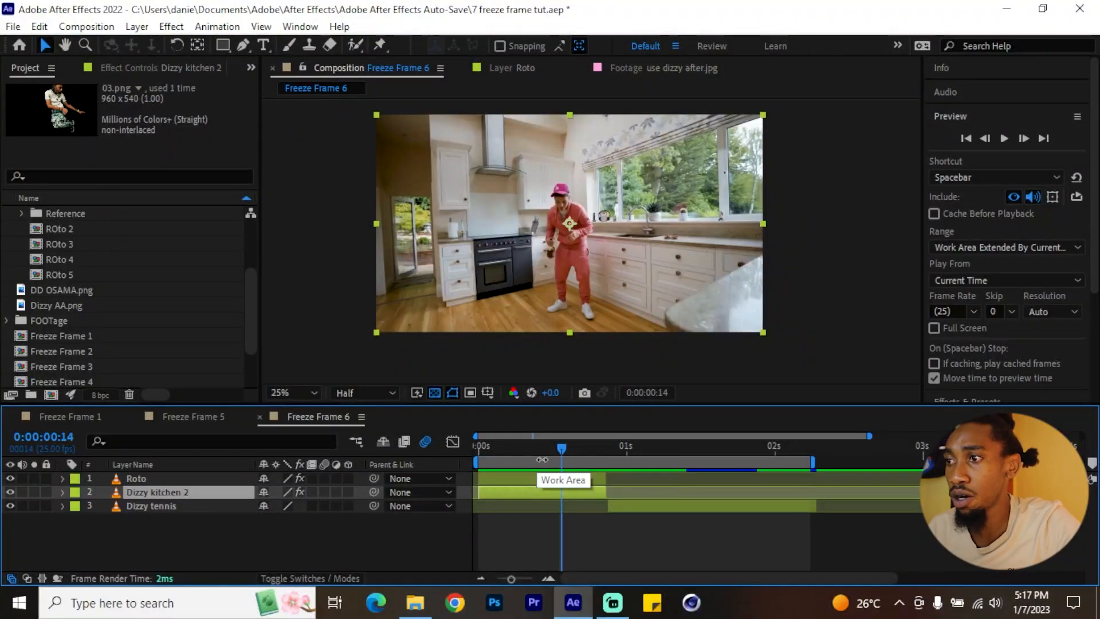
Step: Return to the start of Freeze Frame 6, solo the Roto layer and play its cutout over the transparency grid
left_click_drag(558, 444, 468, 451)
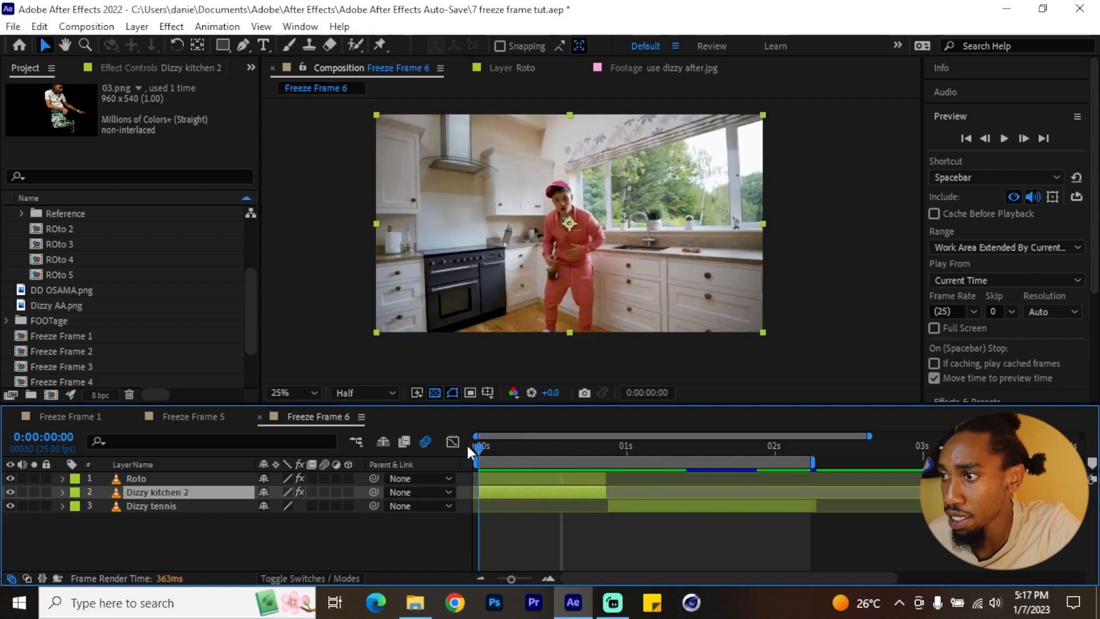
left_click(530, 480)
left_click(665, 506)
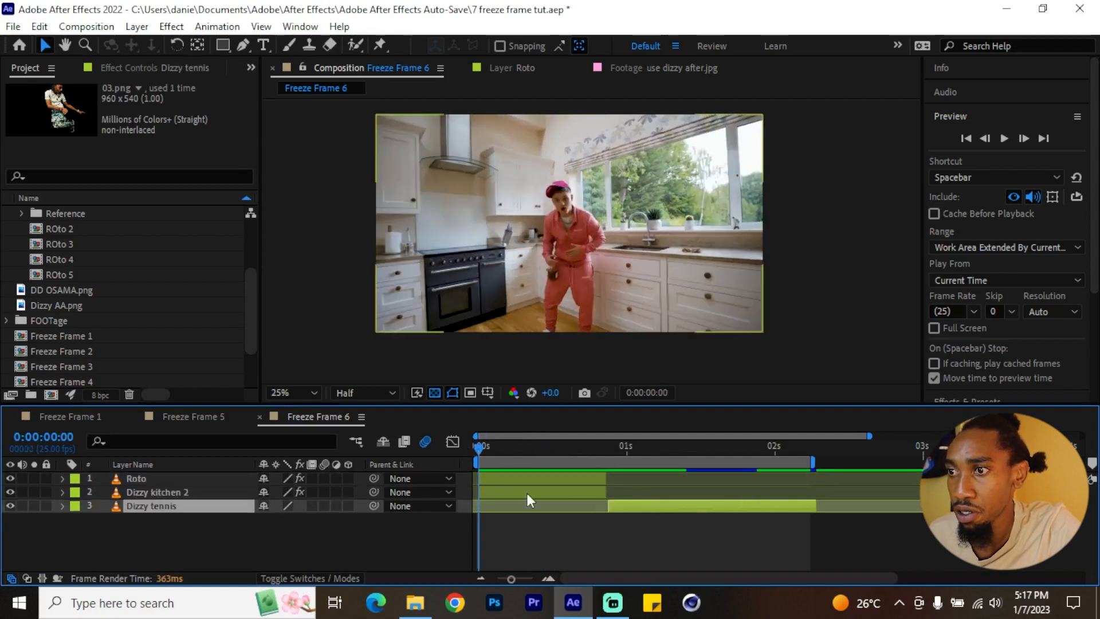
left_click(208, 480)
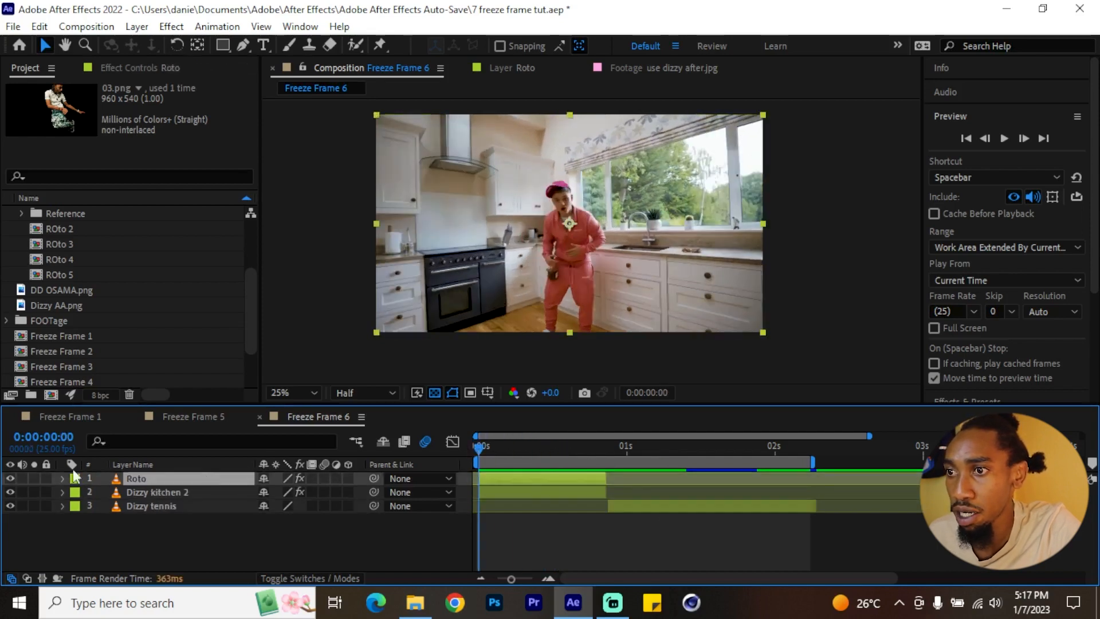
left_click(33, 478)
key("space")
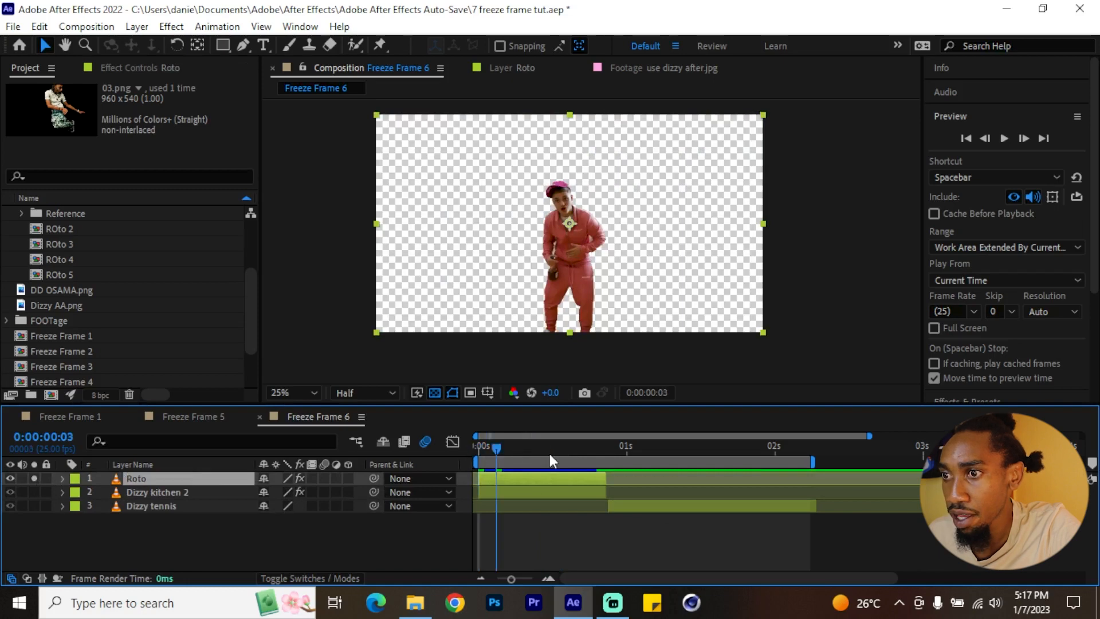
Step: Turn off solo on the Roto layer and scrub to the cut between Dizzy kitchen 2 and Dizzy tennis
left_click(572, 450)
left_click(35, 478)
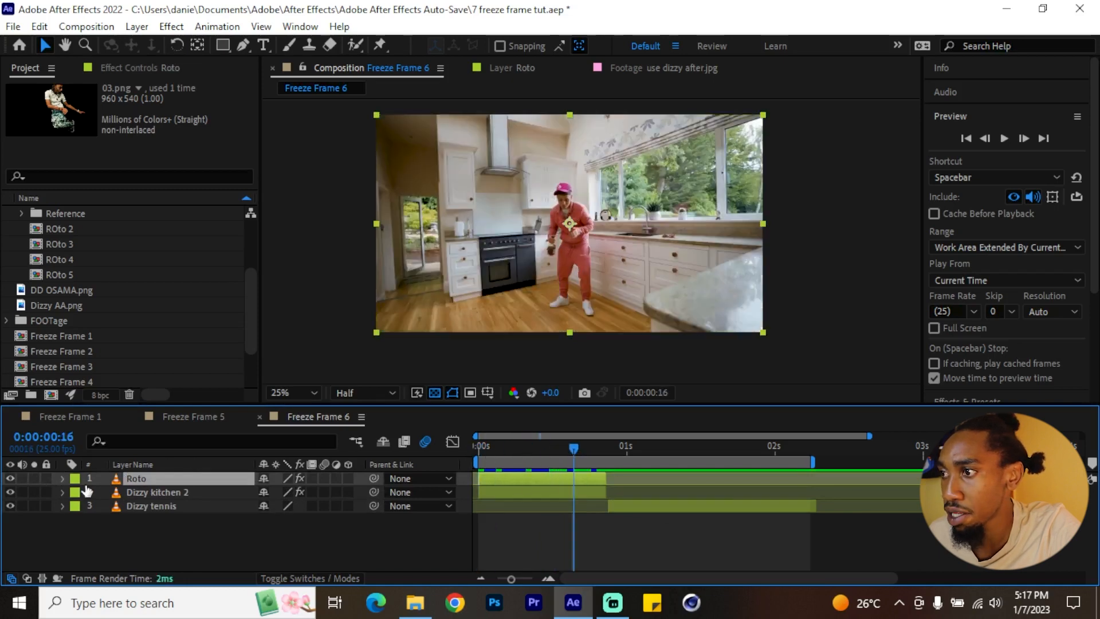
left_click(146, 491)
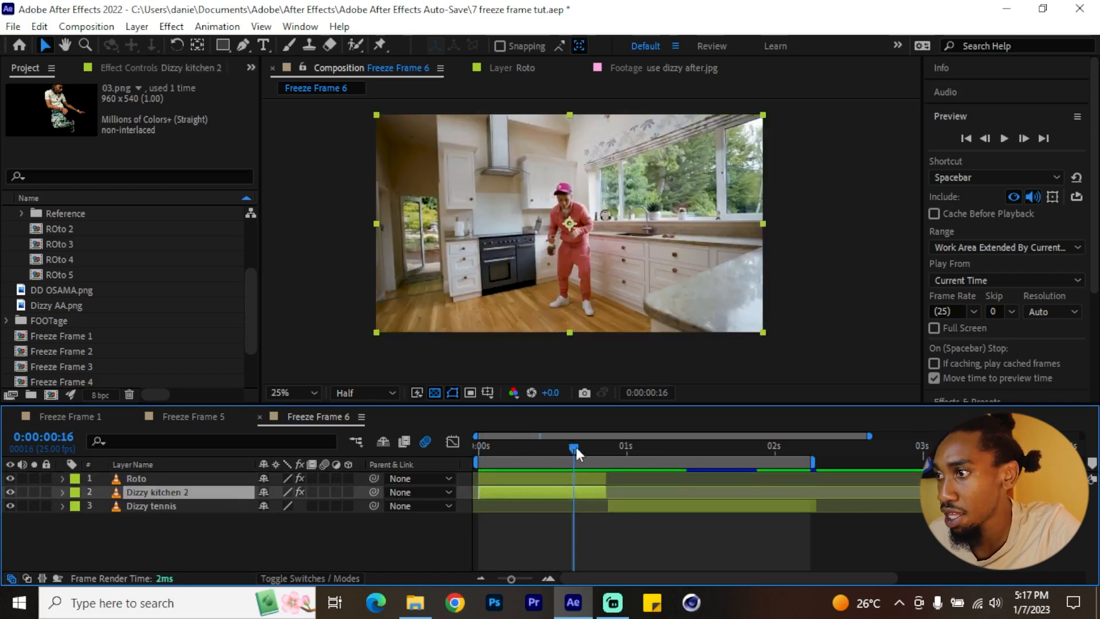
left_click_drag(576, 447, 614, 452)
key("ctrl+Down")
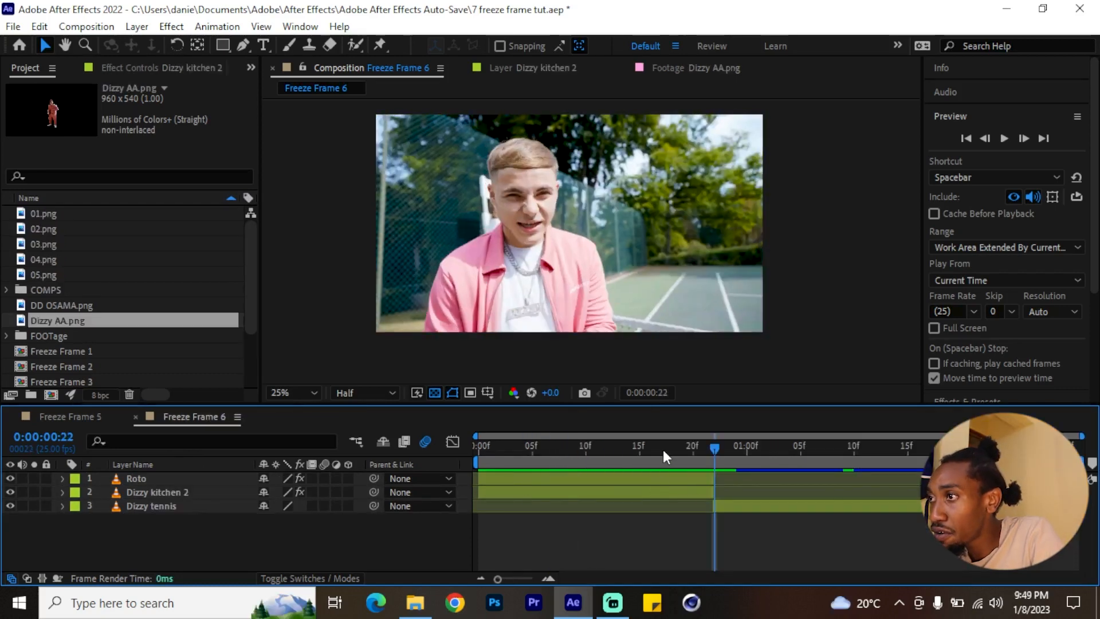
Step: Duplicate Dizzy kitchen 2 and apply Freeze Frame to the copy at 0:00:00:21
left_click(672, 447)
left_click(693, 450)
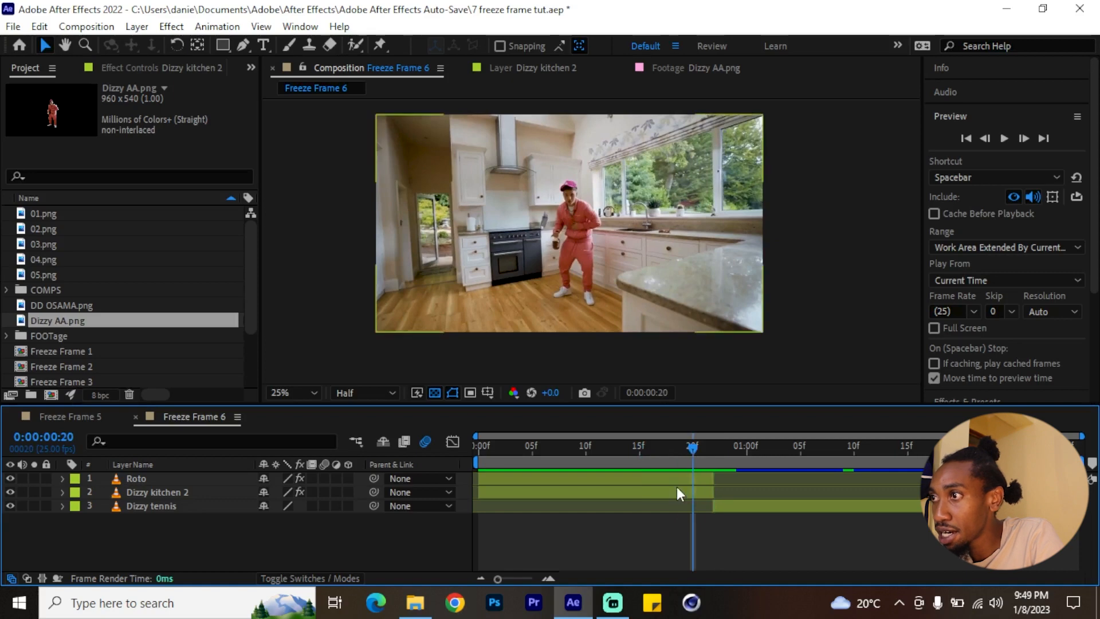
left_click(673, 488)
left_click(705, 447)
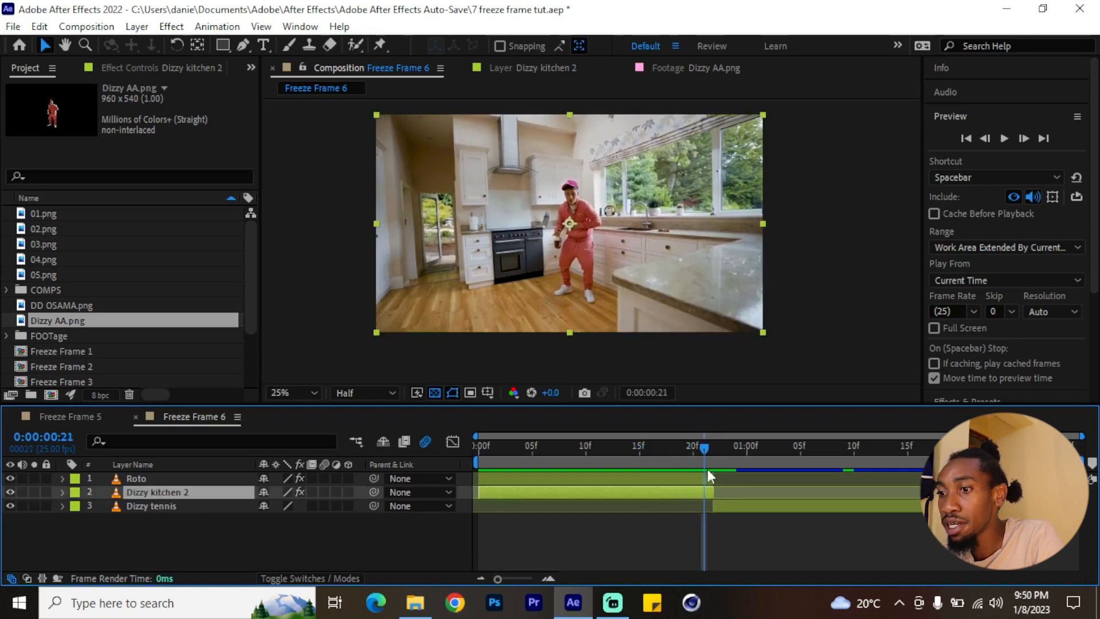
key("ctrl+d")
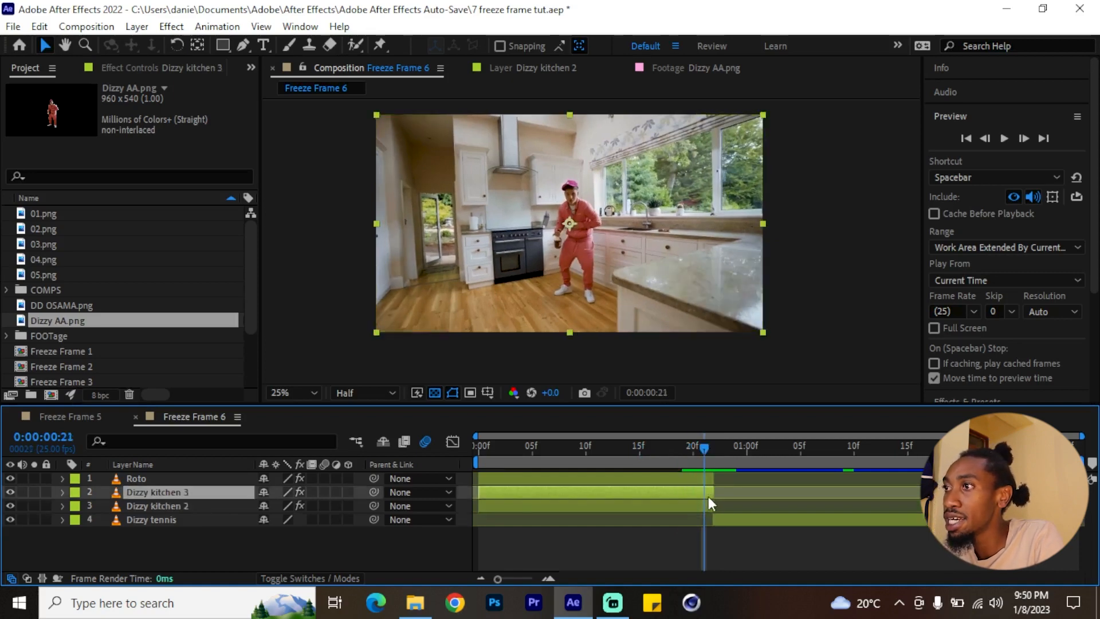
right_click(706, 492)
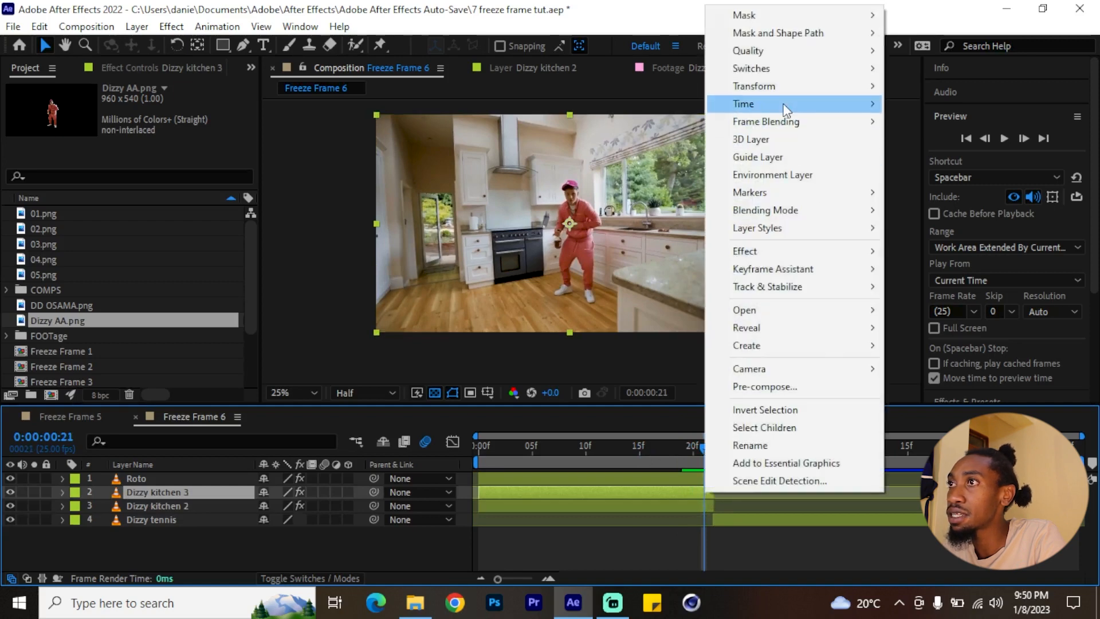
mouse_move(848, 104)
left_click(564, 161)
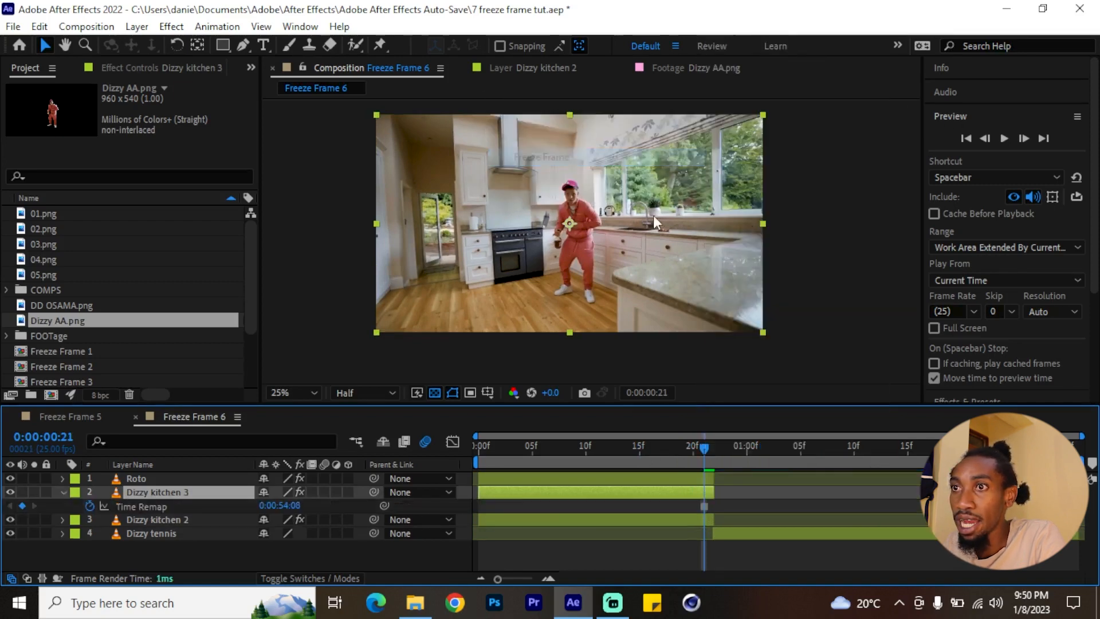
Step: Label the frozen Dizzy kitchen 3 layer Lavender Rose and shift it past the kitchen clip, starting at about 0:00:00:21
left_click(76, 492)
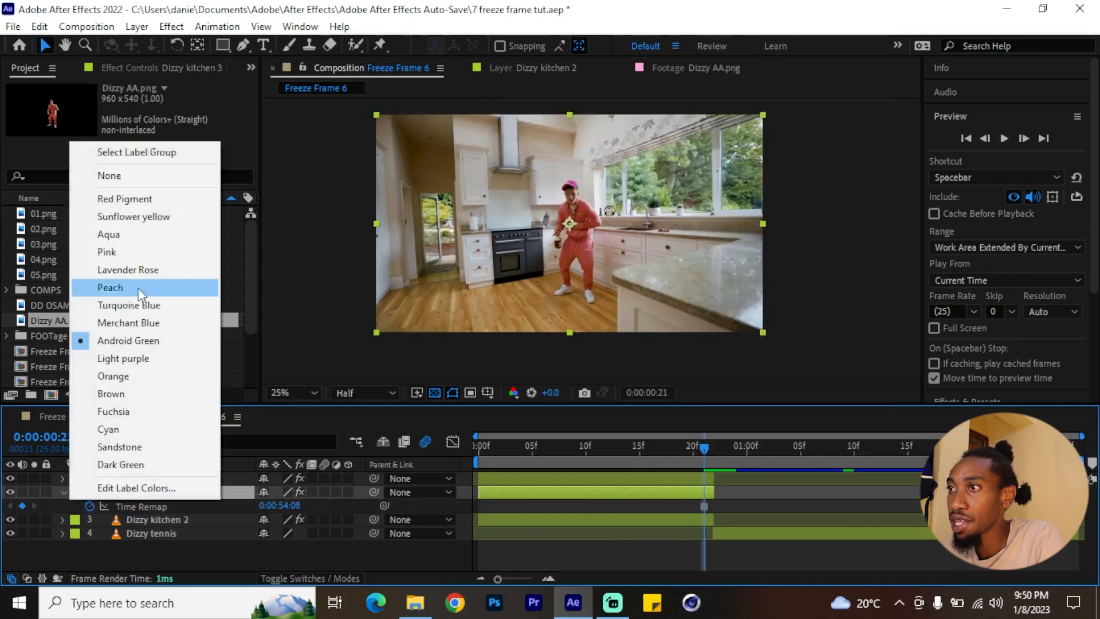
left_click(139, 270)
left_click_drag(580, 490, 804, 489)
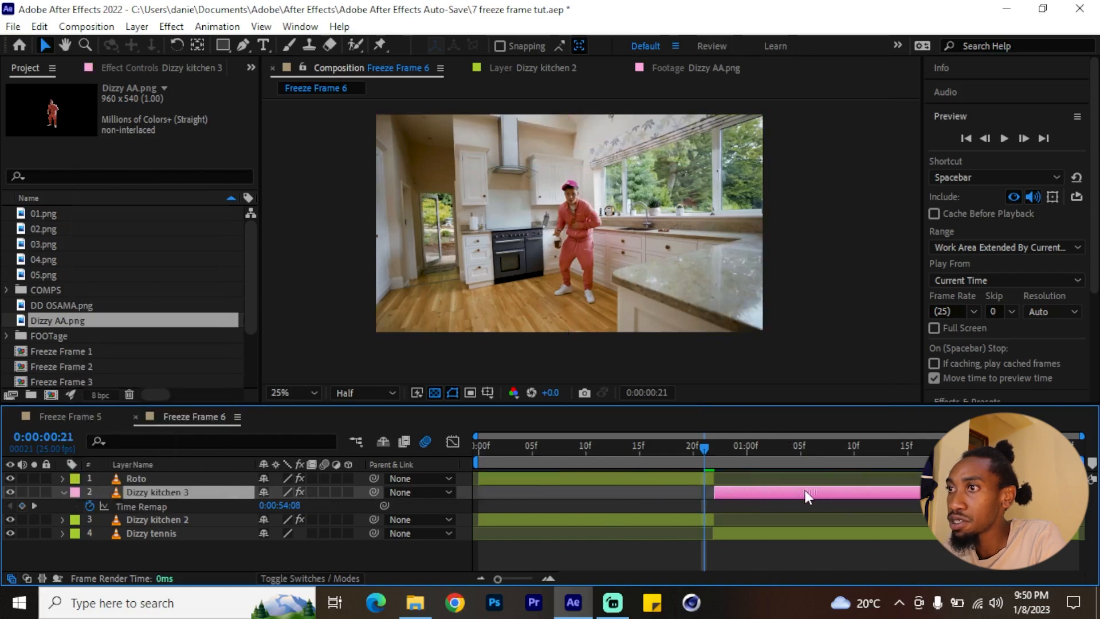
Step: Reveal Dizzy kitchen 3's Rotation and move its anchor point to the lower-right corner of the image
left_click_drag(704, 447, 727, 458)
key("Page_Up")
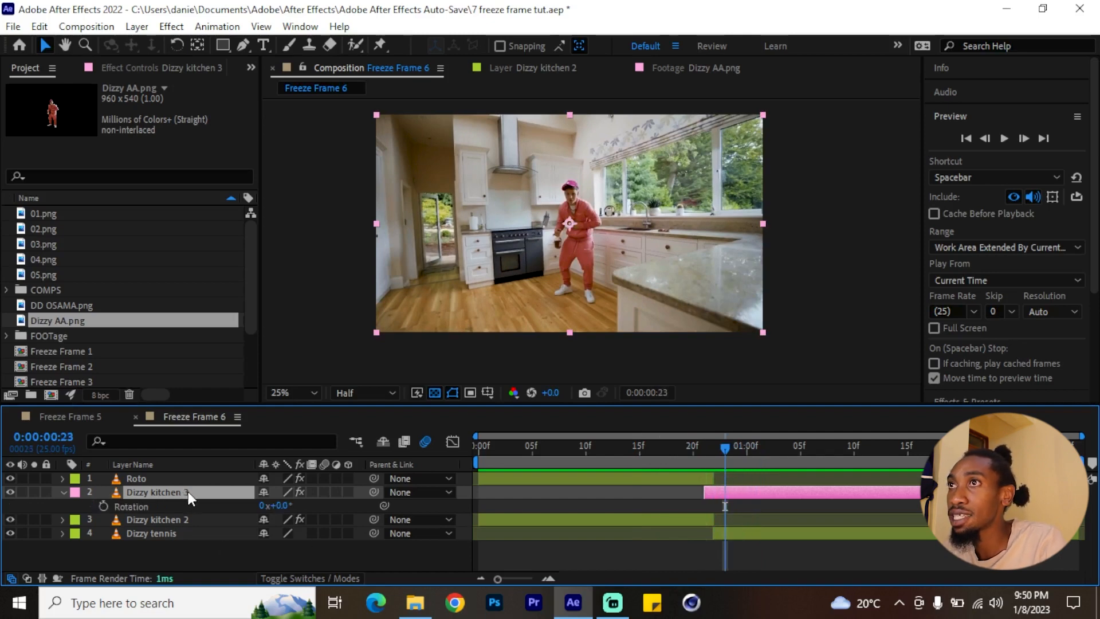
left_click(198, 45)
left_click_drag(570, 228, 635, 269)
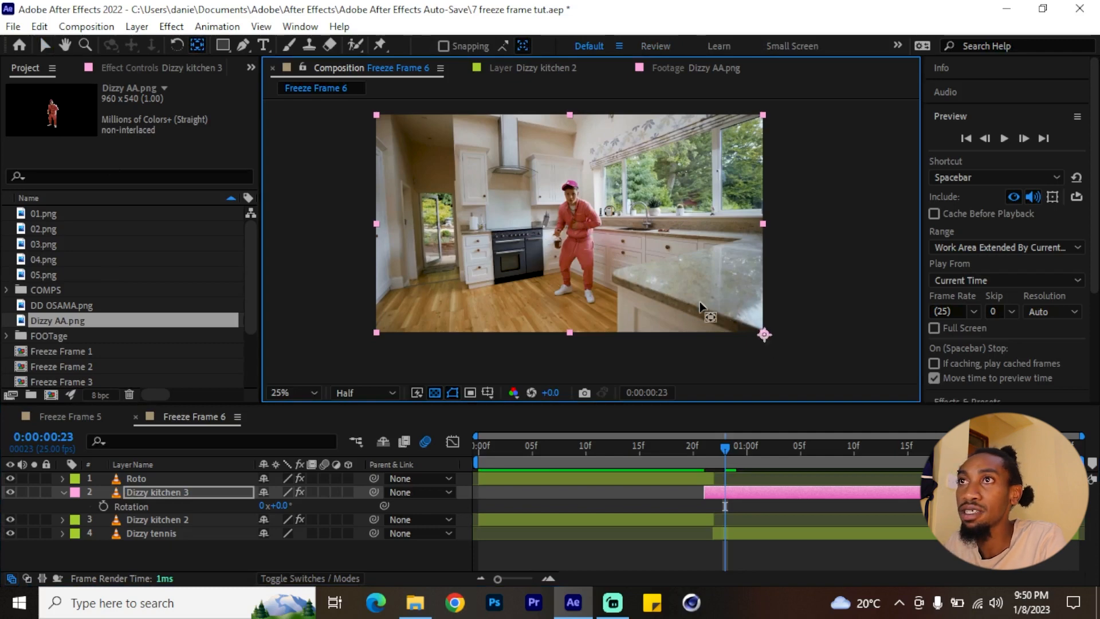
left_click(47, 45)
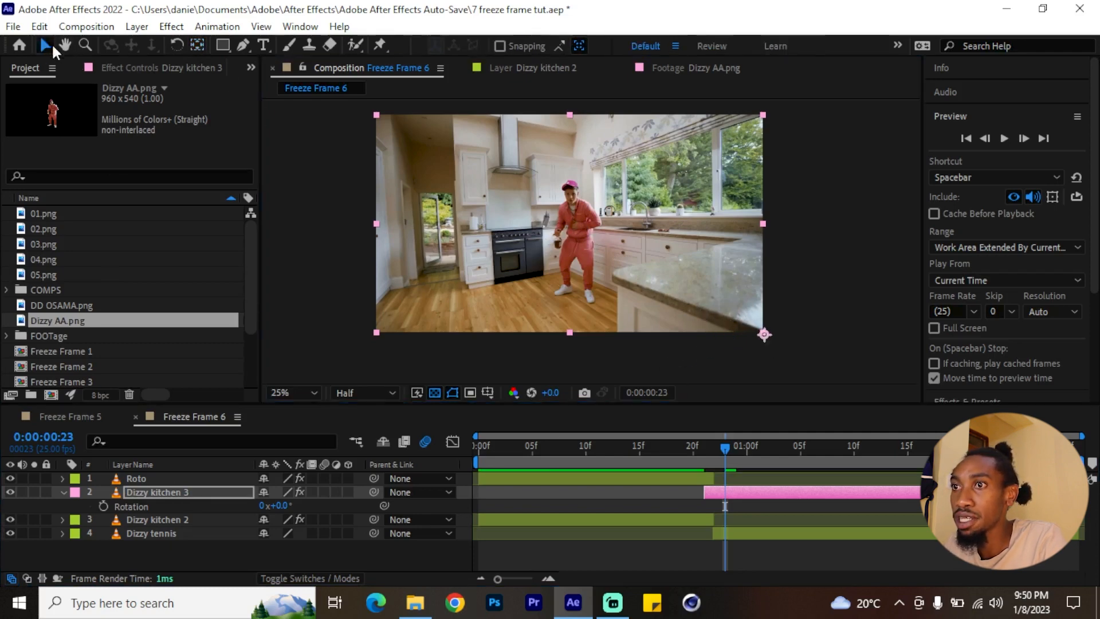
Step: Keyframe Dizzy kitchen 3's Rotation from 0° at about 0:00:00:22 to -95° at 0:00:01:16
left_click(103, 506)
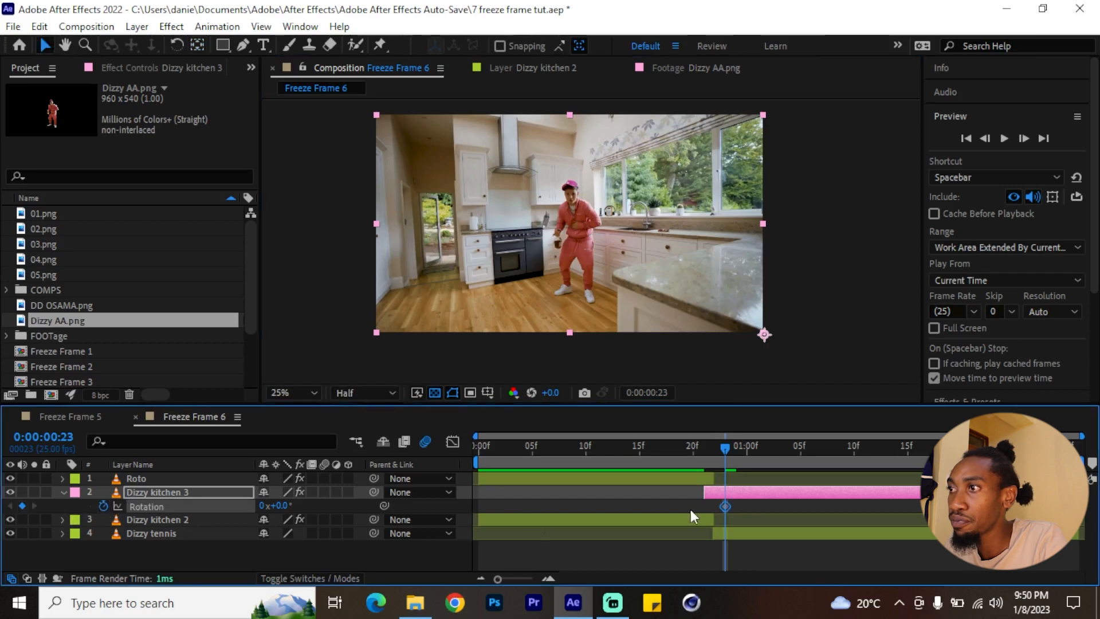
key("space")
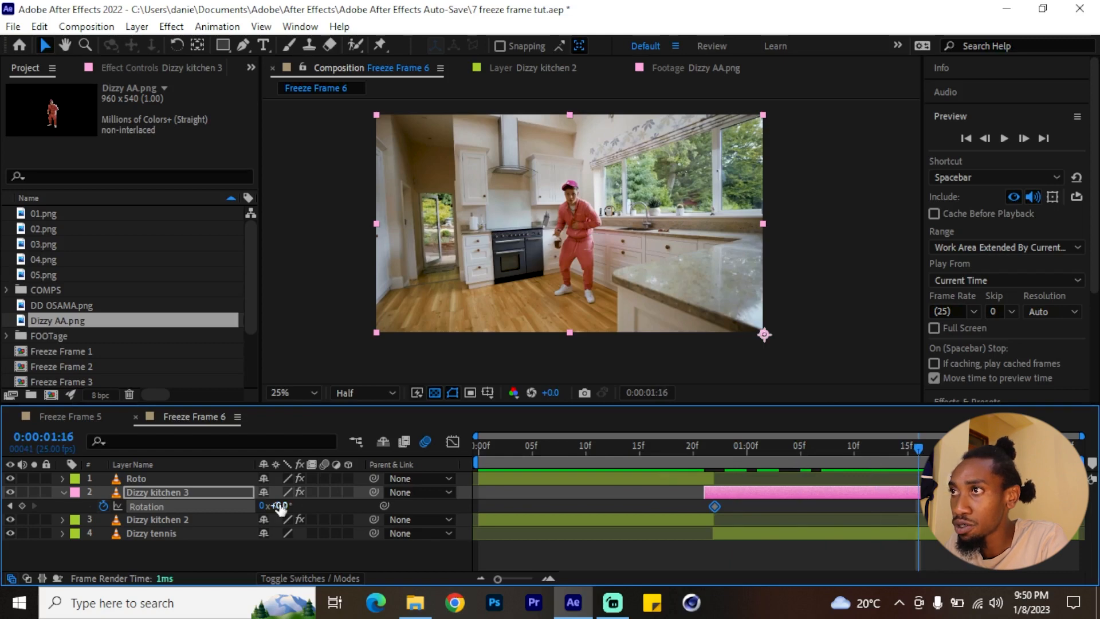
left_click_drag(275, 506, 228, 512)
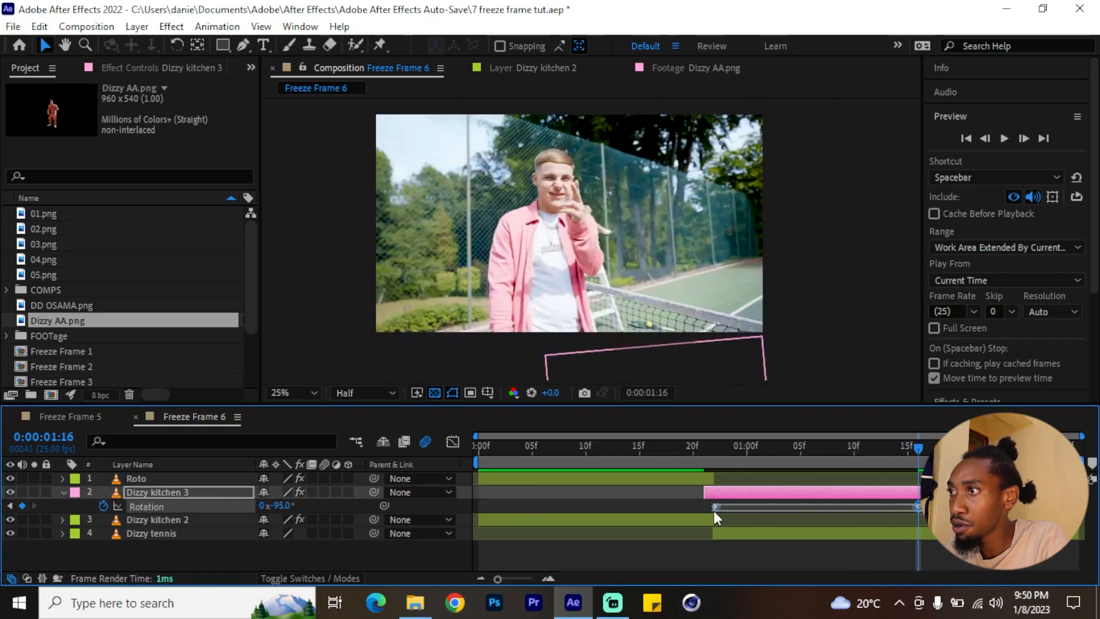
Step: Apply Easy Ease to both Rotation keyframes of Dizzy kitchen 3 and preview the swing from the start
left_click(714, 506)
right_click(714, 506)
mouse_move(786, 493)
left_click(601, 388)
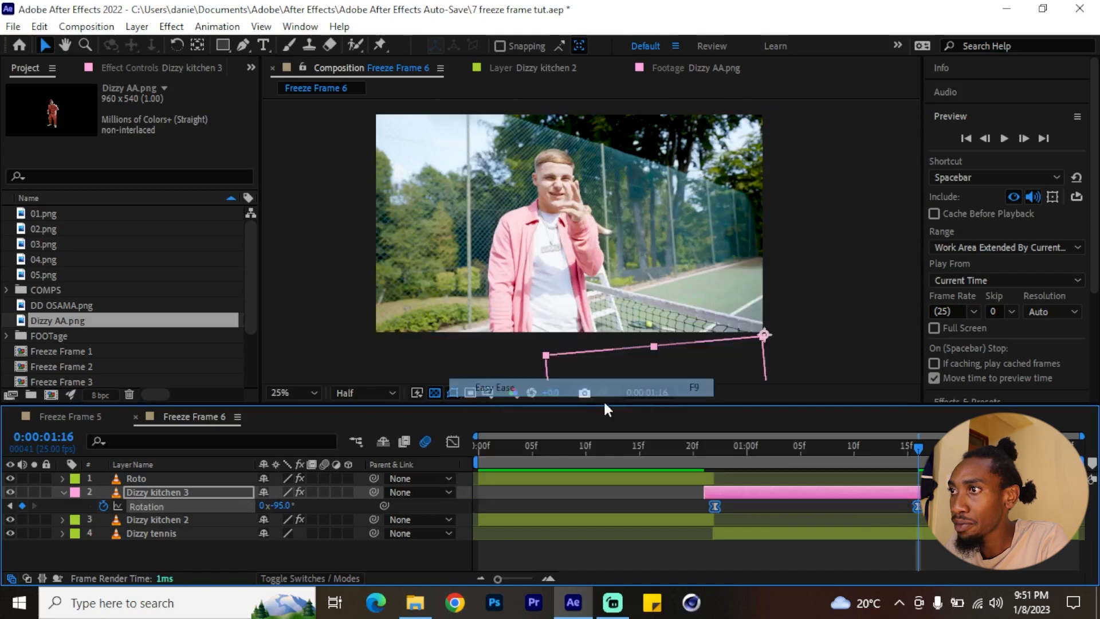
key("space")
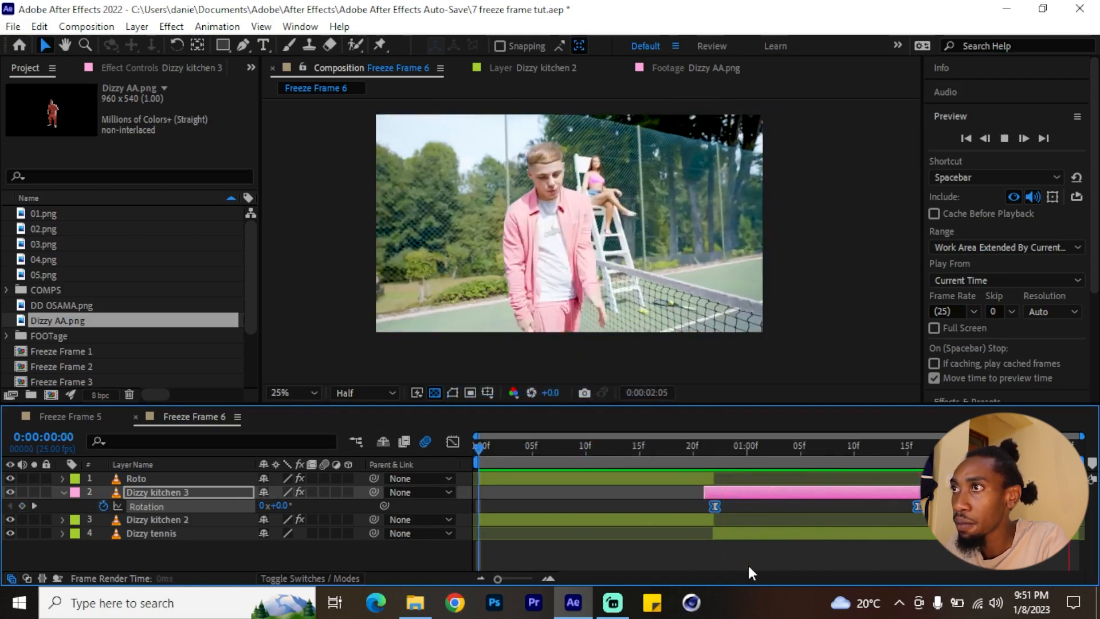
left_click(748, 566)
key("space")
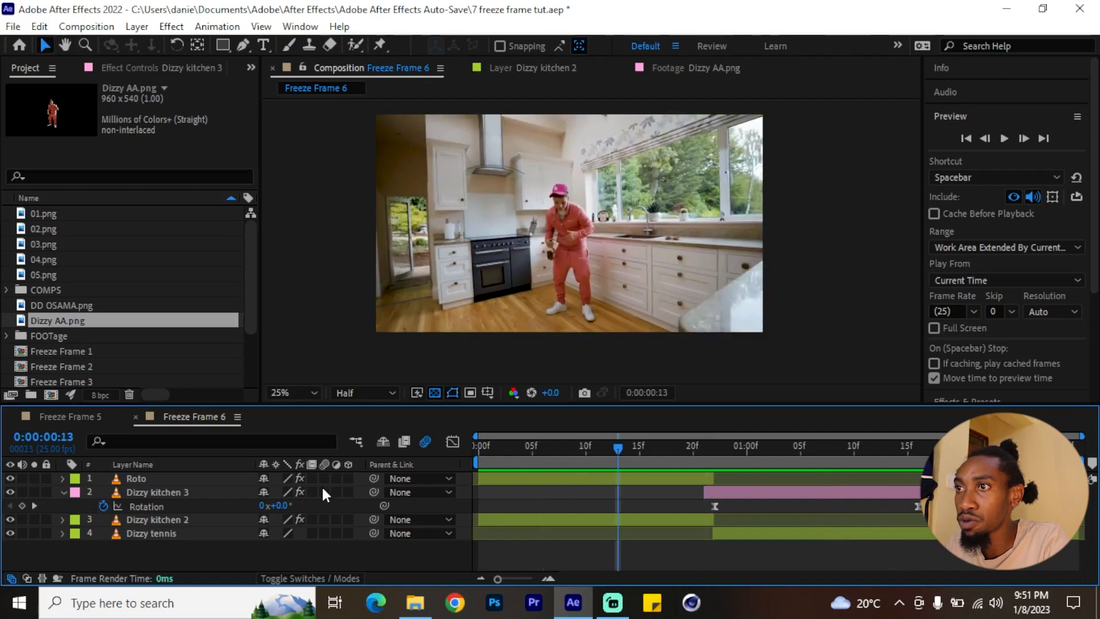
Step: Enable motion blur on Dizzy kitchen 3, return to 0:00:00:21 and collapse the layer's properties
left_click(324, 491)
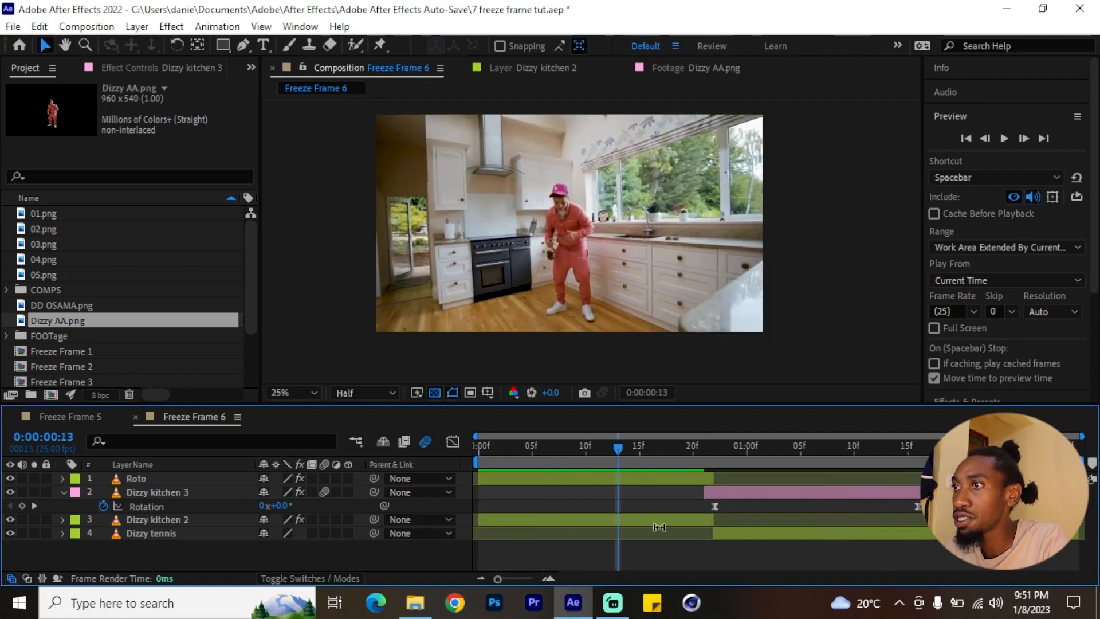
left_click_drag(623, 449, 704, 456)
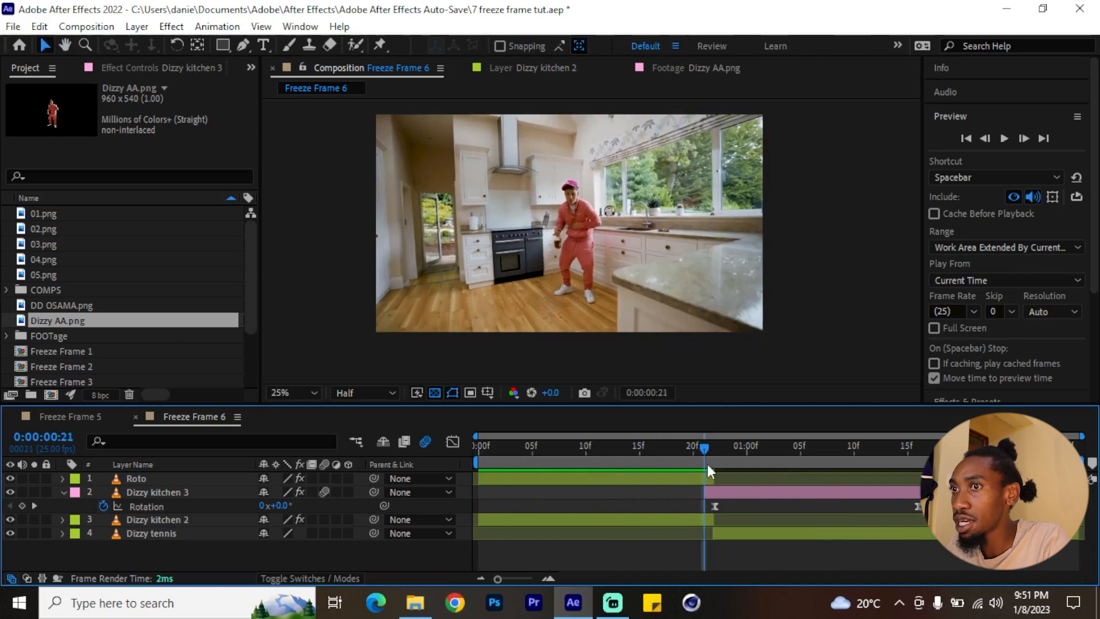
left_click(64, 491)
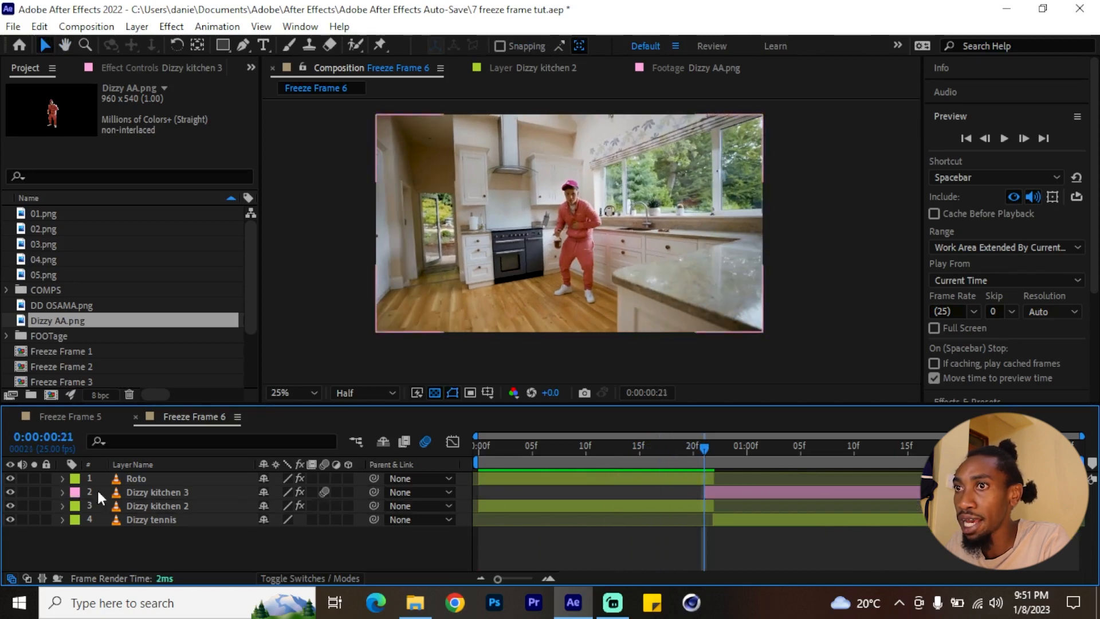
Step: Solo the Roto layer and inspect its cutout at 0:00:00:21 with the transparency grid off and on
left_click(150, 479)
left_click(33, 479)
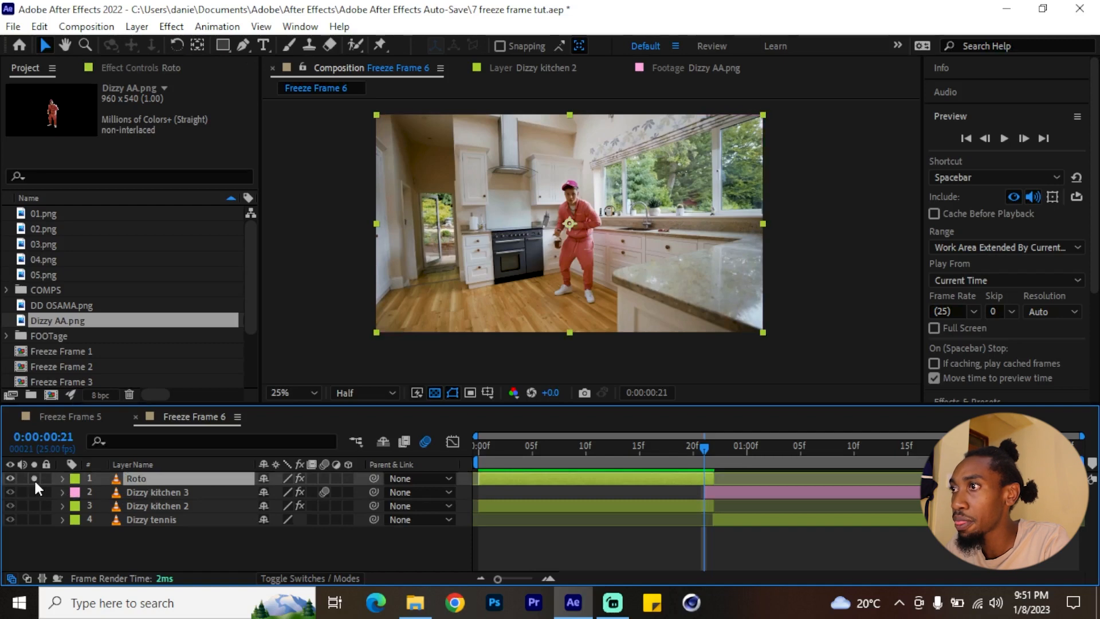
mouse_move(693, 444)
left_mouse_down()
mouse_move(672, 442)
mouse_move(708, 451)
left_mouse_up()
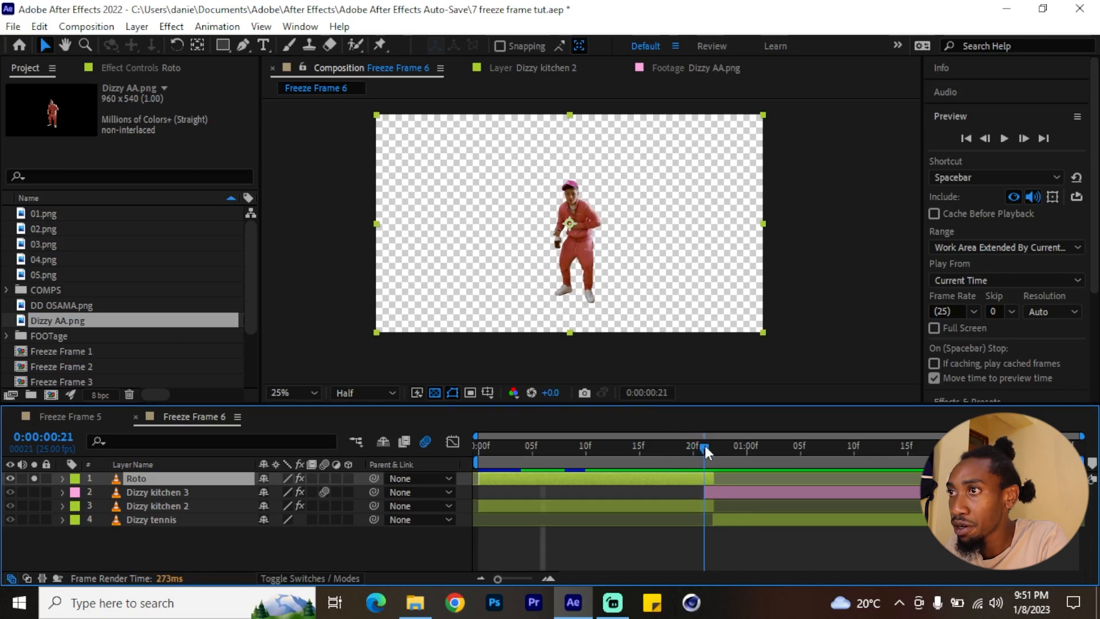
left_click(434, 393)
left_click(434, 393)
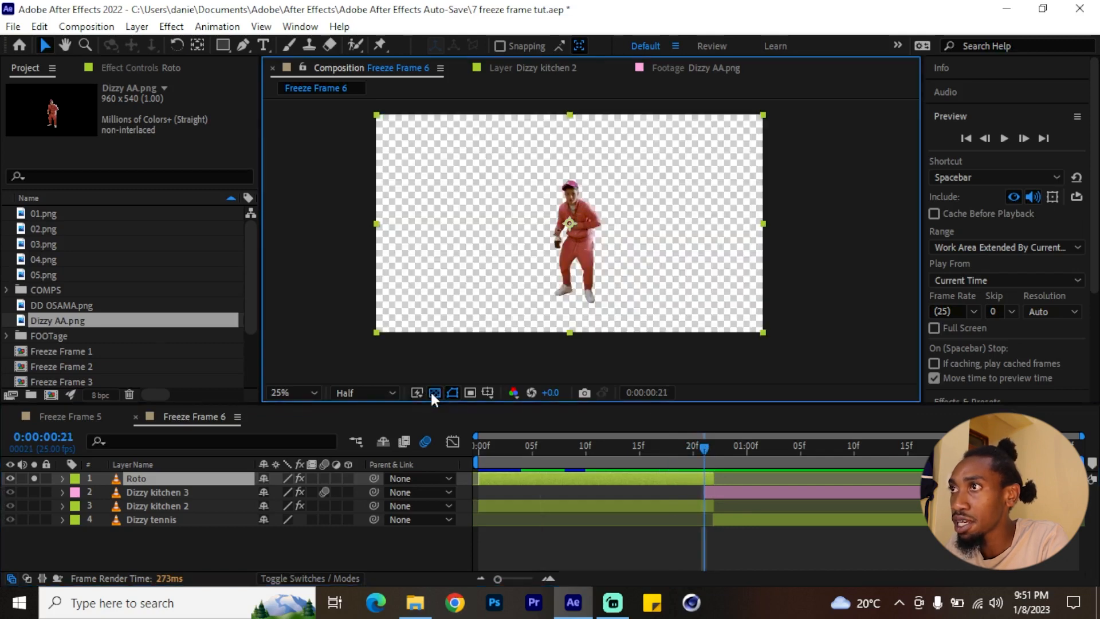
left_click(435, 393)
left_click(434, 393)
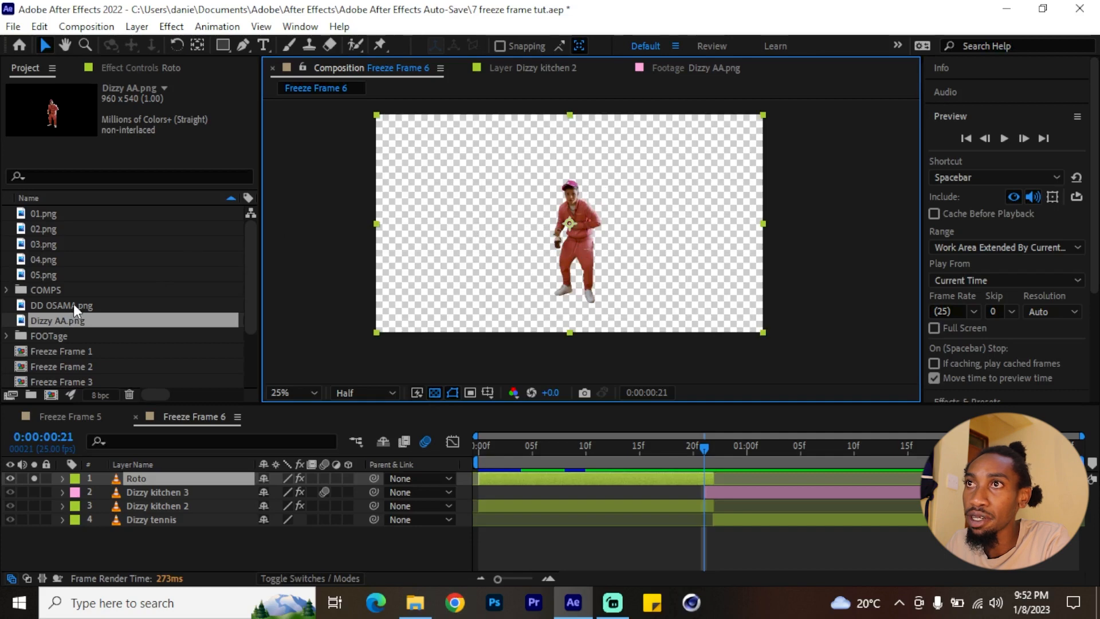
Step: Place Dizzy AA.png above the Roto layer, starting at 0:00:00:21, and turn off the solo so all layers show
double_click(70, 320)
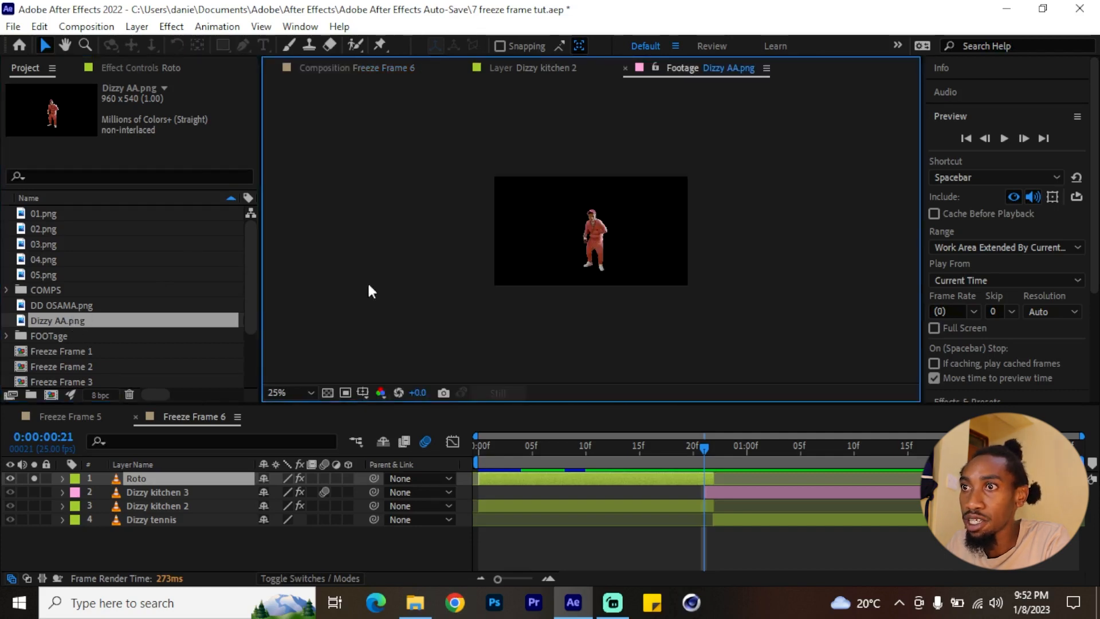
left_click_drag(57, 319, 121, 472)
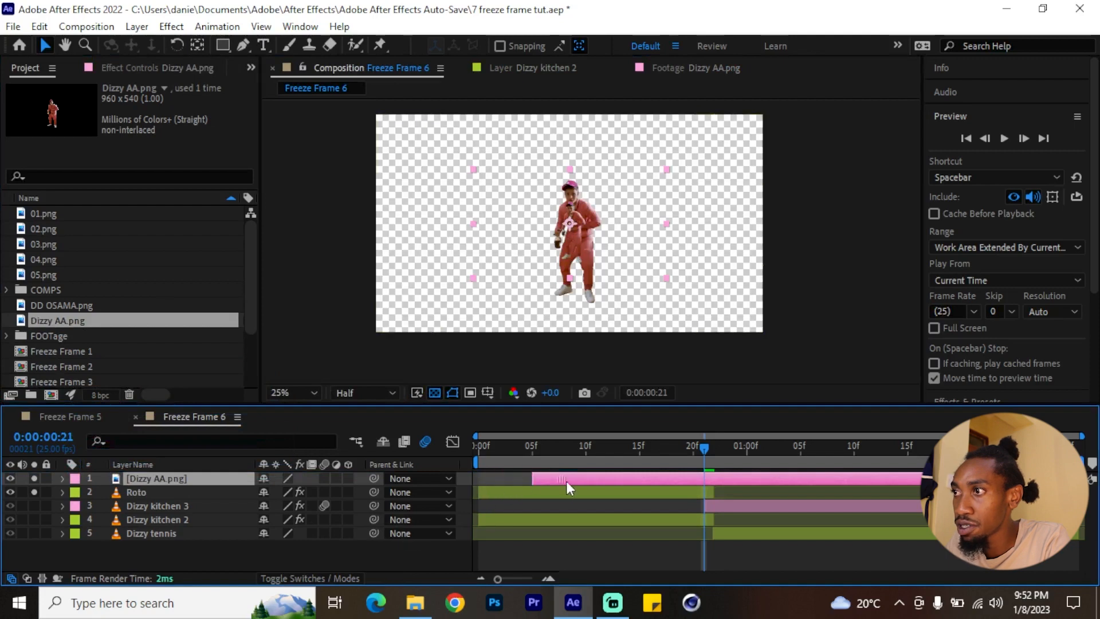
key("bracketleft")
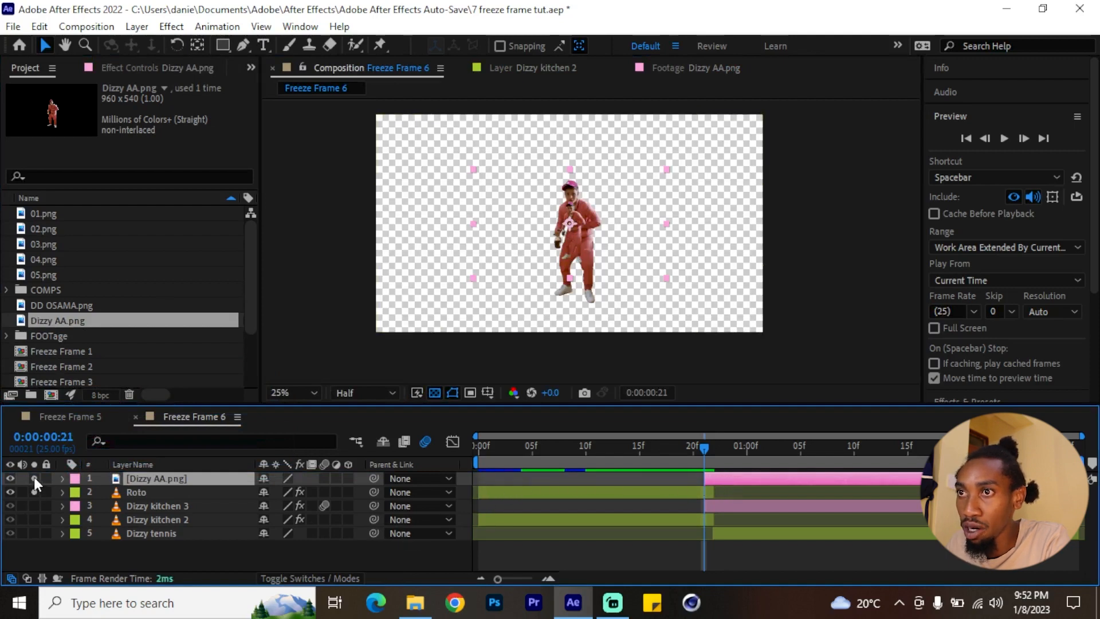
left_click(33, 490)
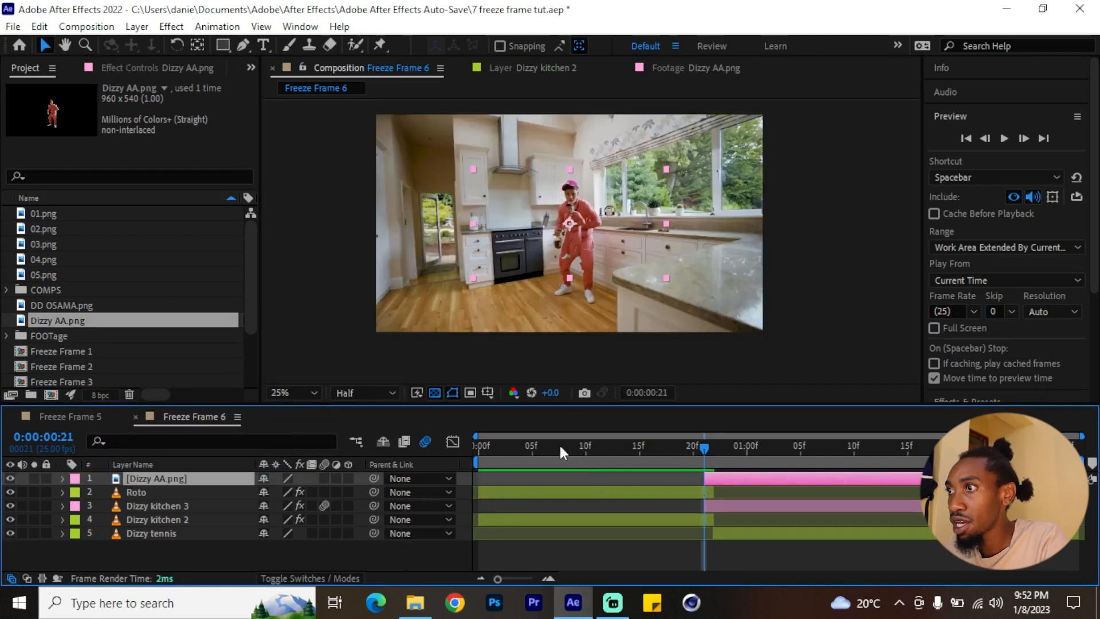
Step: Set the Dizzy AA.png layer's Scale to 200% so the cutout matches the frozen kitchen frame
key("s")
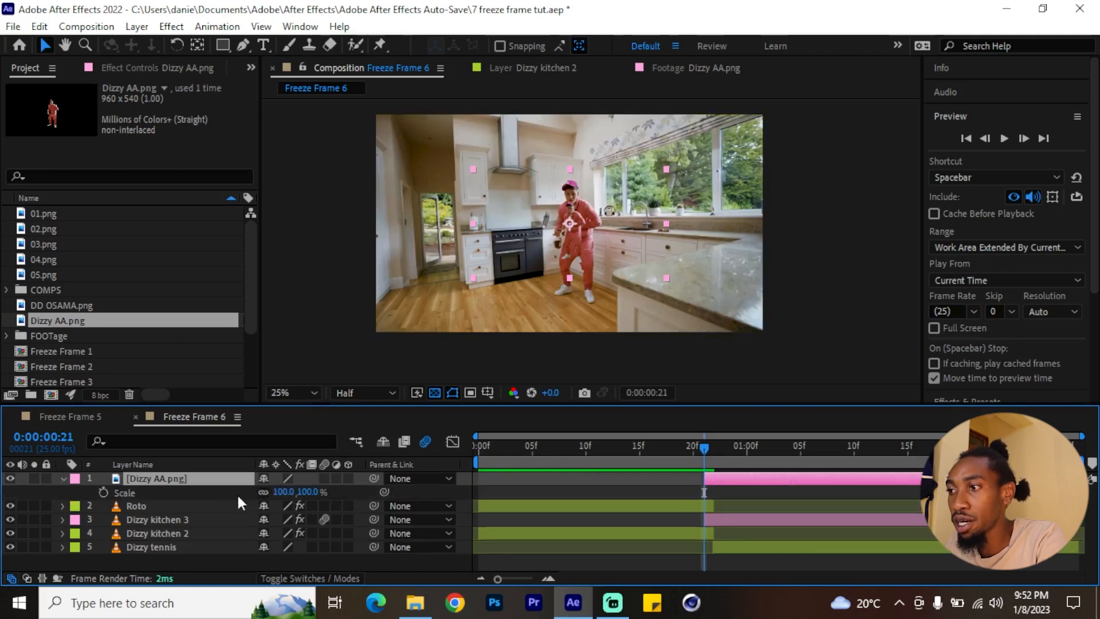
key("Return")
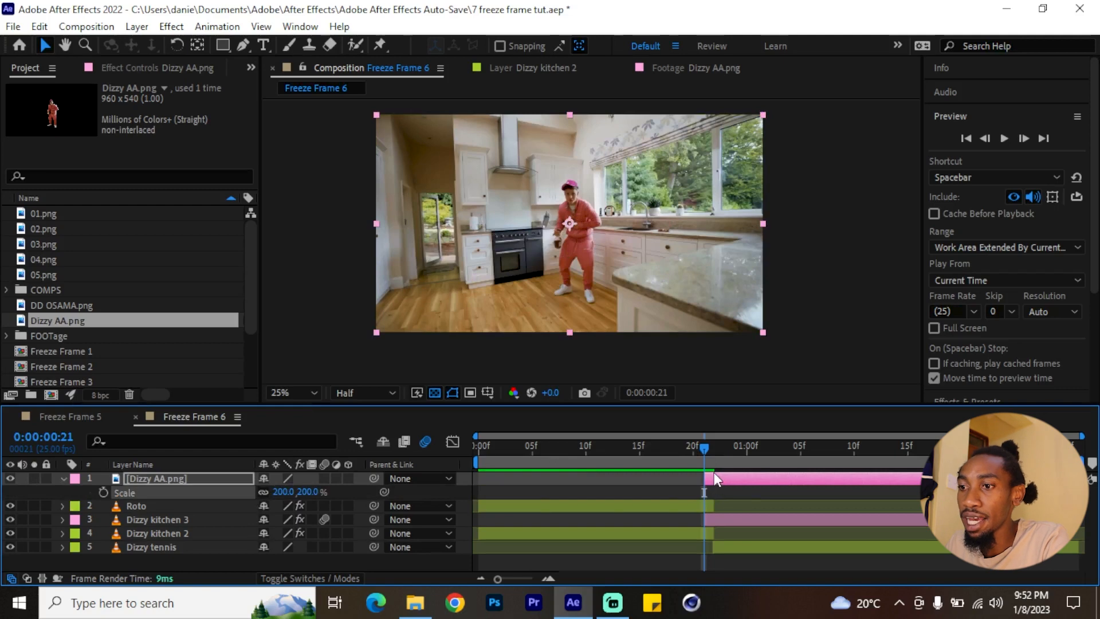
key("u")
key("u")
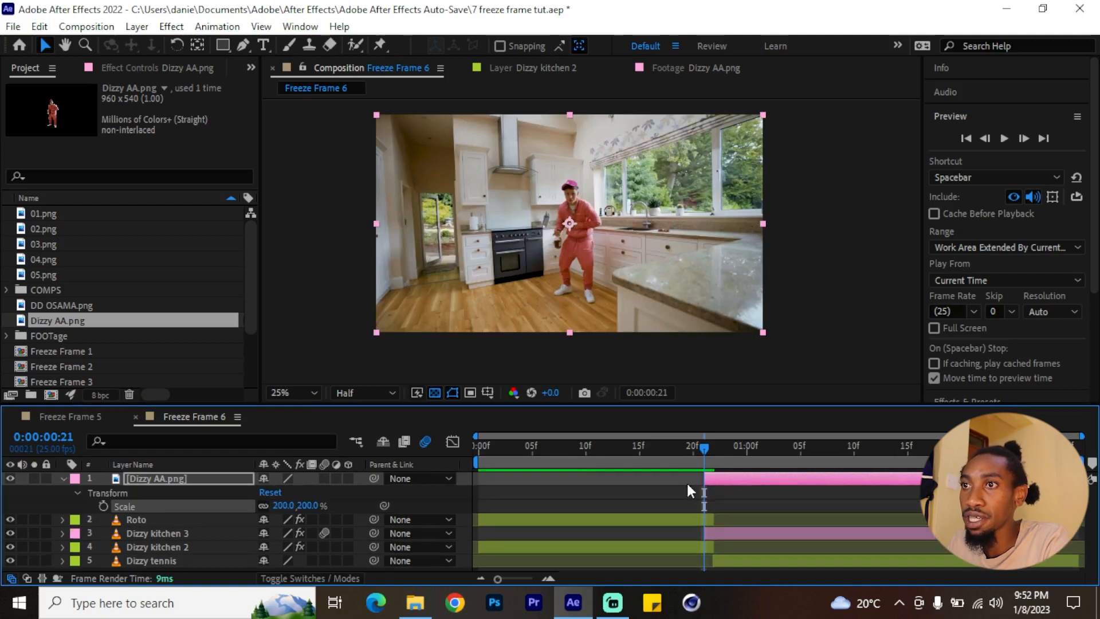
left_click(152, 480)
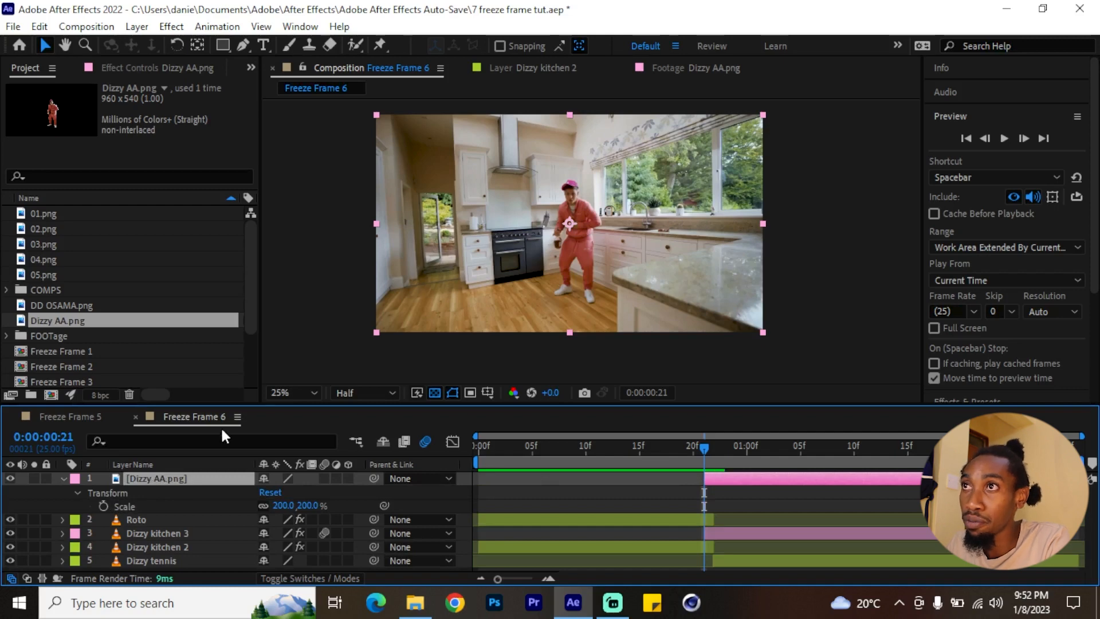
left_click(197, 45)
left_click(43, 47)
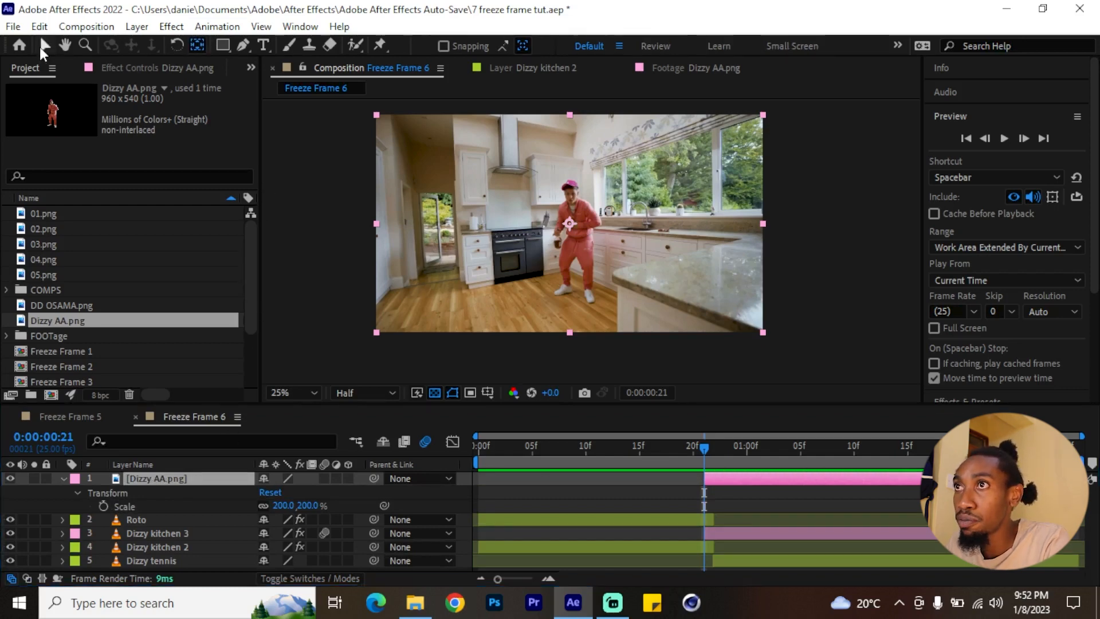
Step: Move the Dizzy AA.png layer's anchor point to about 622, 214, above and right of the figure, and test scaling from it
left_click(197, 45)
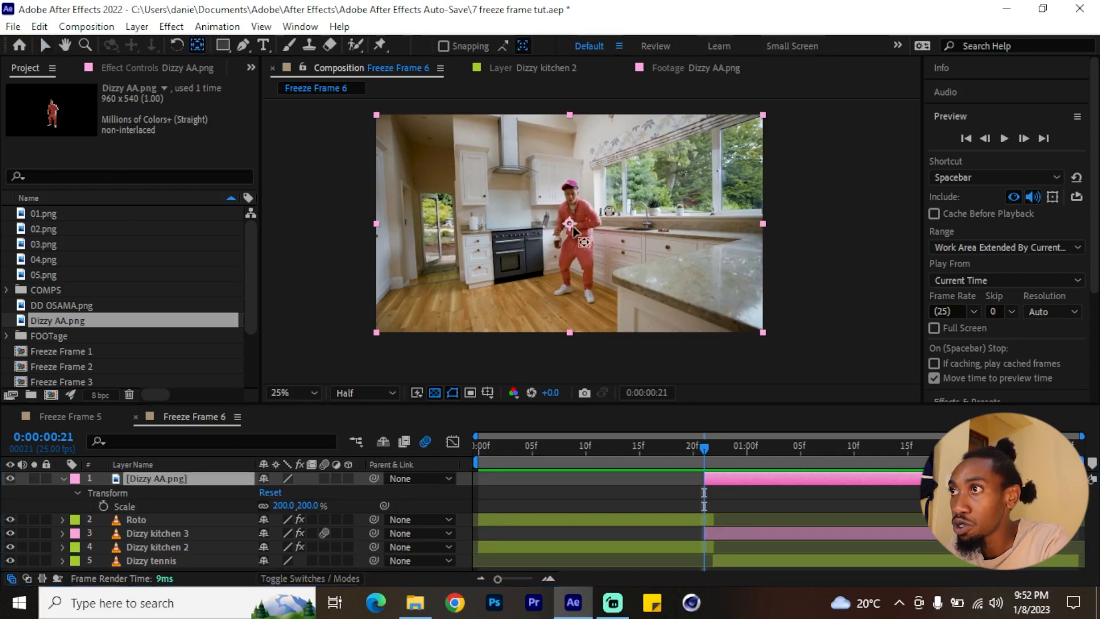
left_click_drag(569, 225, 583, 228)
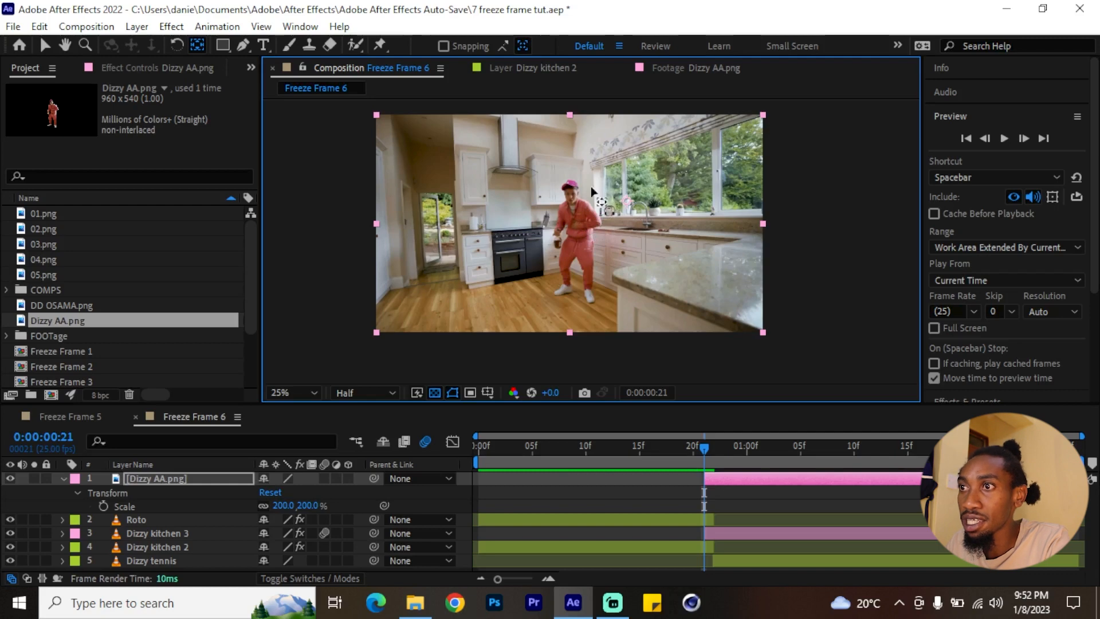
left_click(45, 45)
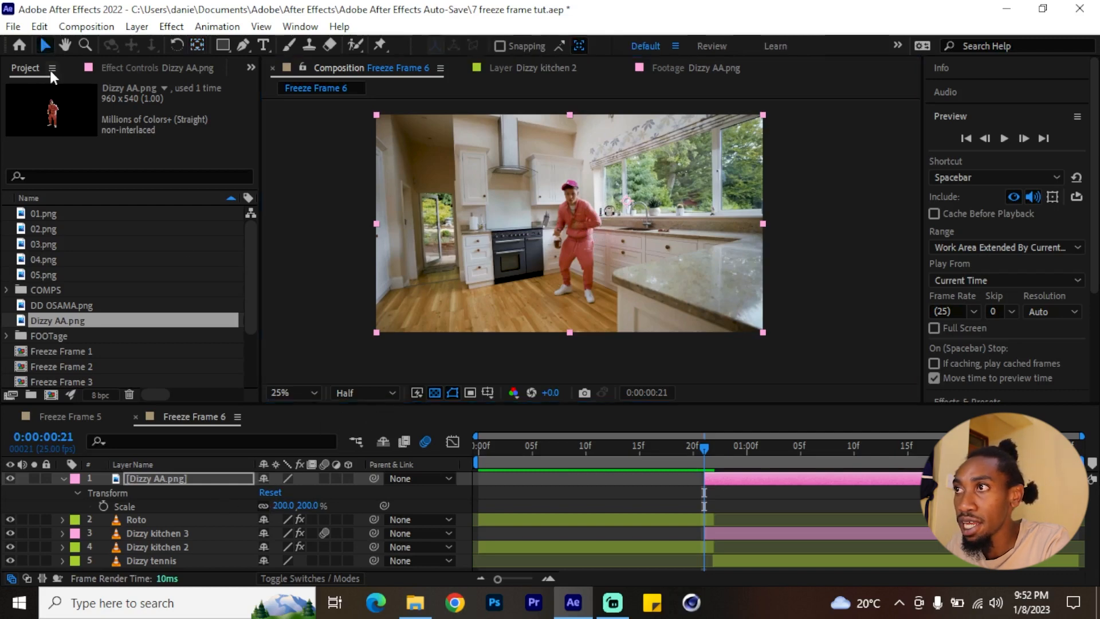
left_click_drag(285, 507, 616, 461)
key("ctrl+z")
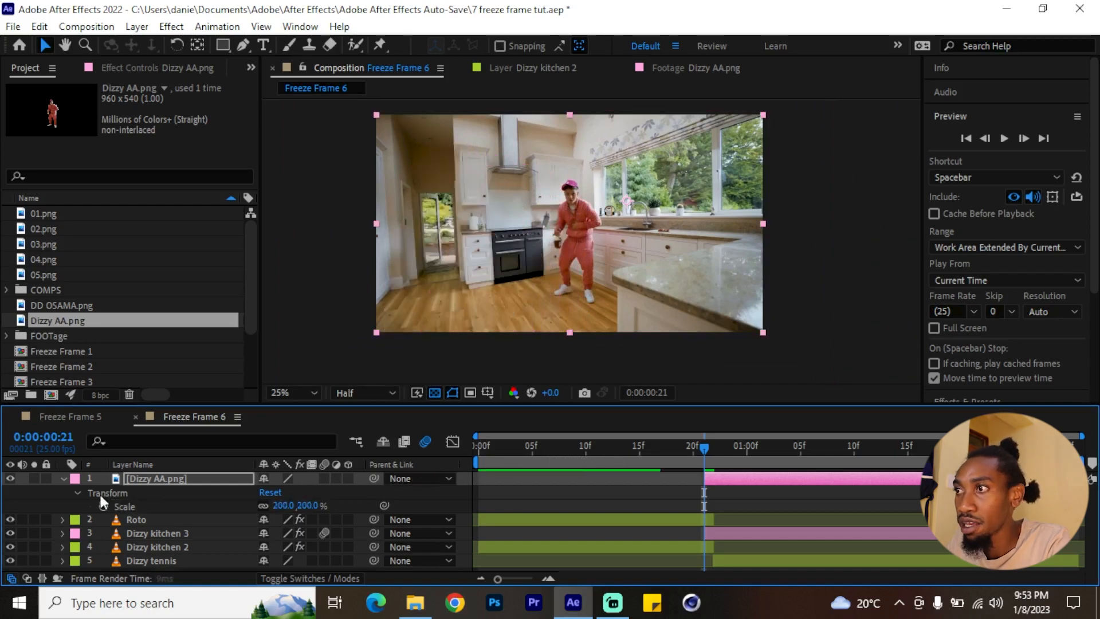
Step: Keyframe the Dizzy AA.png layer's Scale from 200% at 0:00:00:21 to 1819% at 0:00:01:11
left_click(103, 505)
left_click_drag(723, 453, 863, 456)
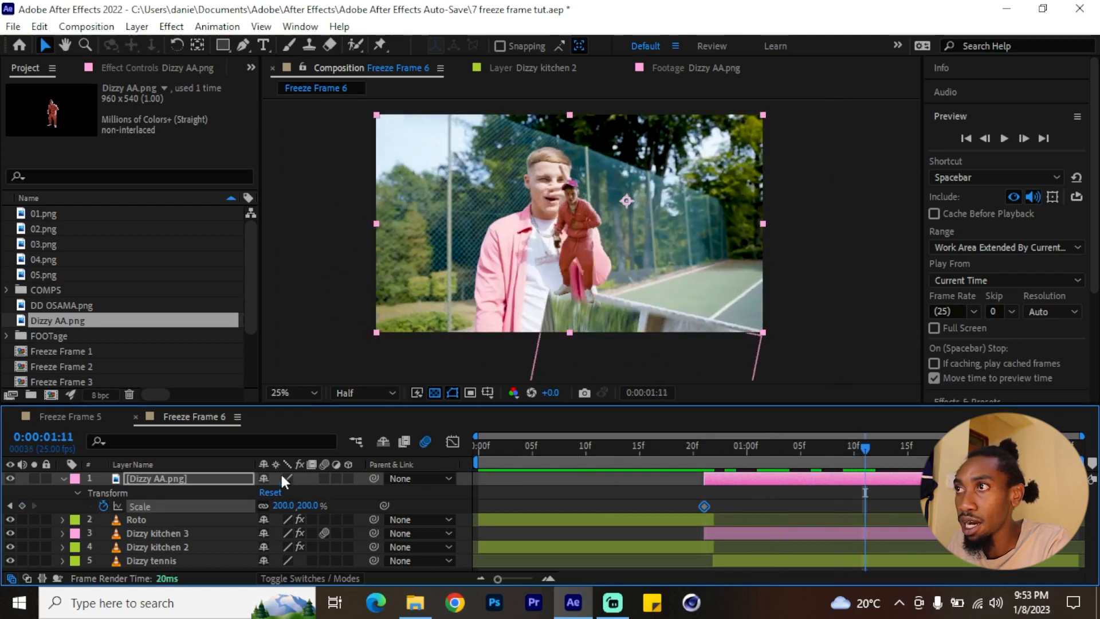
left_click_drag(281, 505, 599, 474)
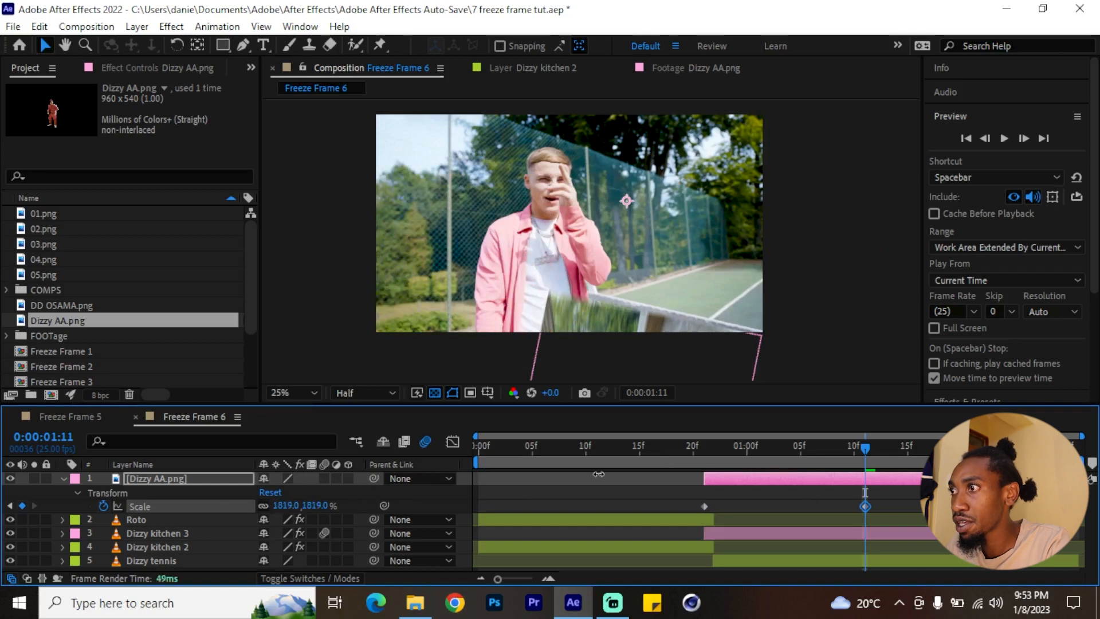
Step: Apply Easy Ease to both Scale keyframes of Dizzy AA.png and preview the animation from the start
left_click_drag(925, 497, 692, 512)
right_click(706, 506)
mouse_move(756, 493)
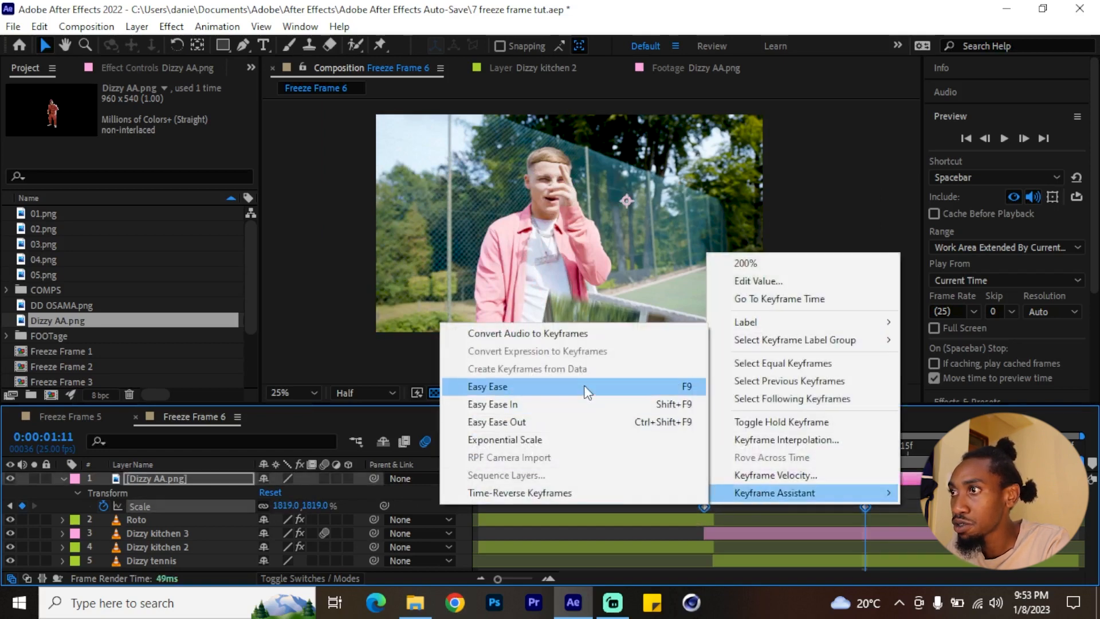
left_click(475, 386)
left_click_drag(682, 446, 415, 448)
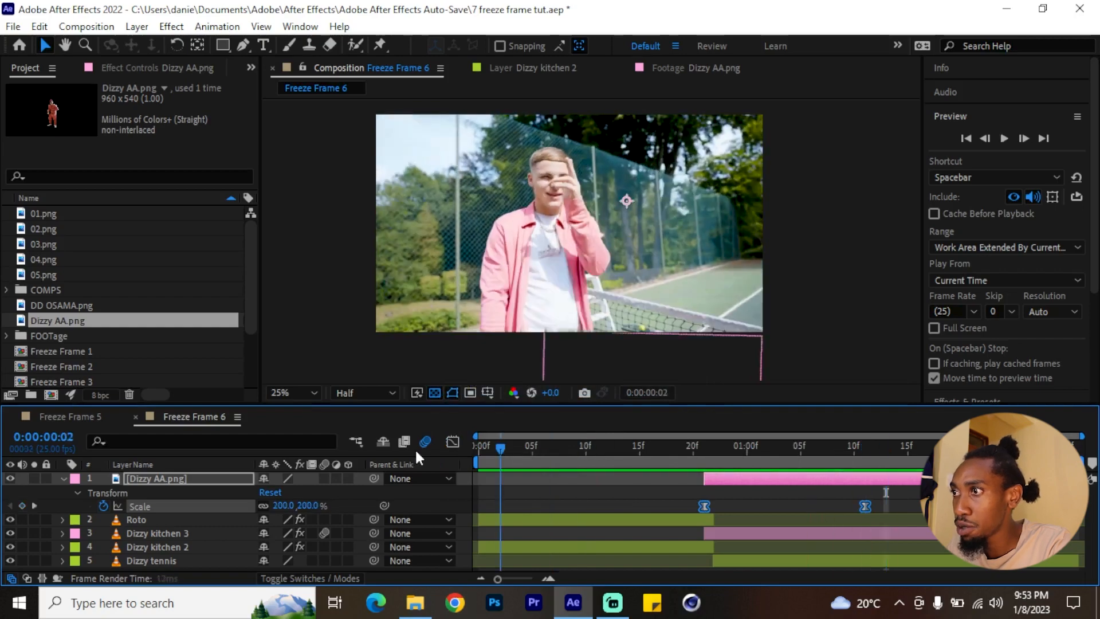
key("space")
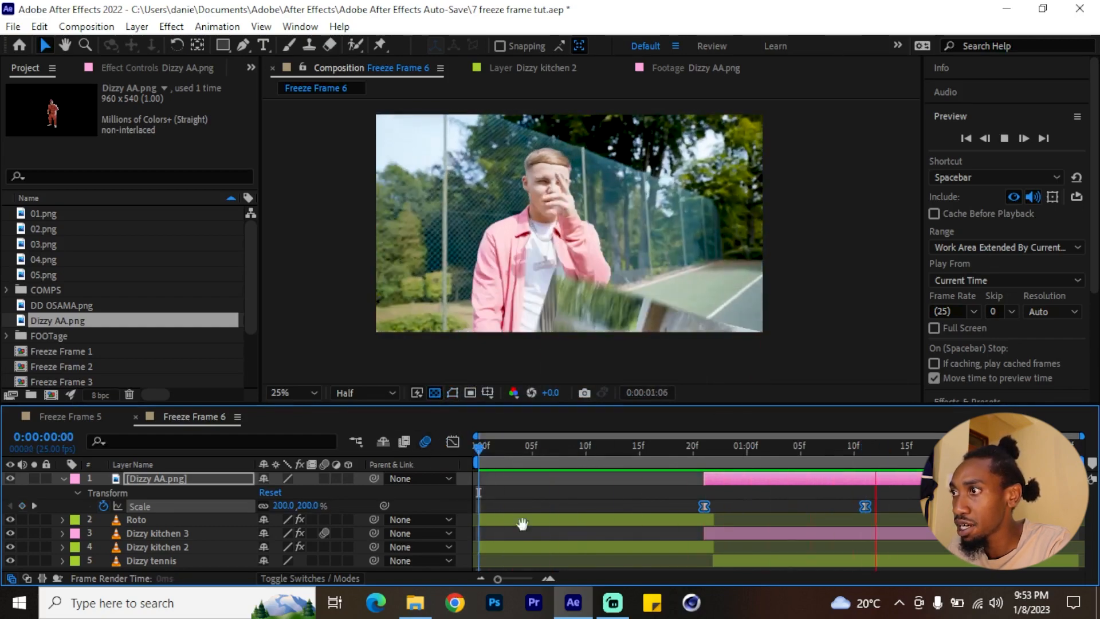
key("space")
Step: Shift both Scale keyframes of Dizzy AA.png seven frames later, starting at 0:00:01:03, and preview the new timing
left_click_drag(906, 497, 786, 506)
left_click(703, 448)
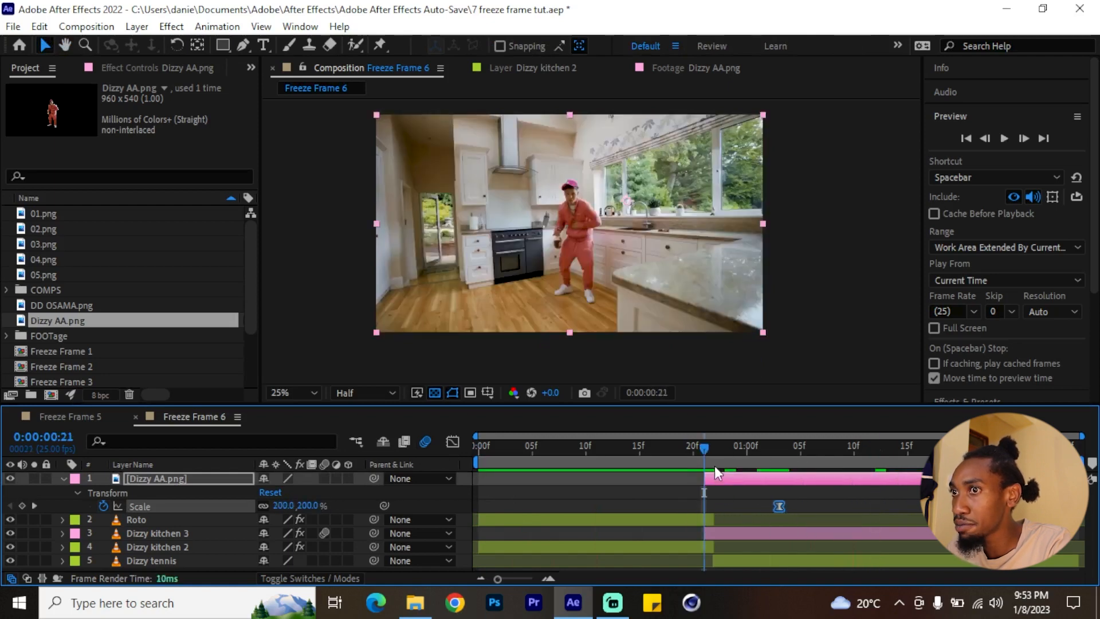
key("u")
key("u")
left_click_drag(670, 451, 554, 451)
key("space")
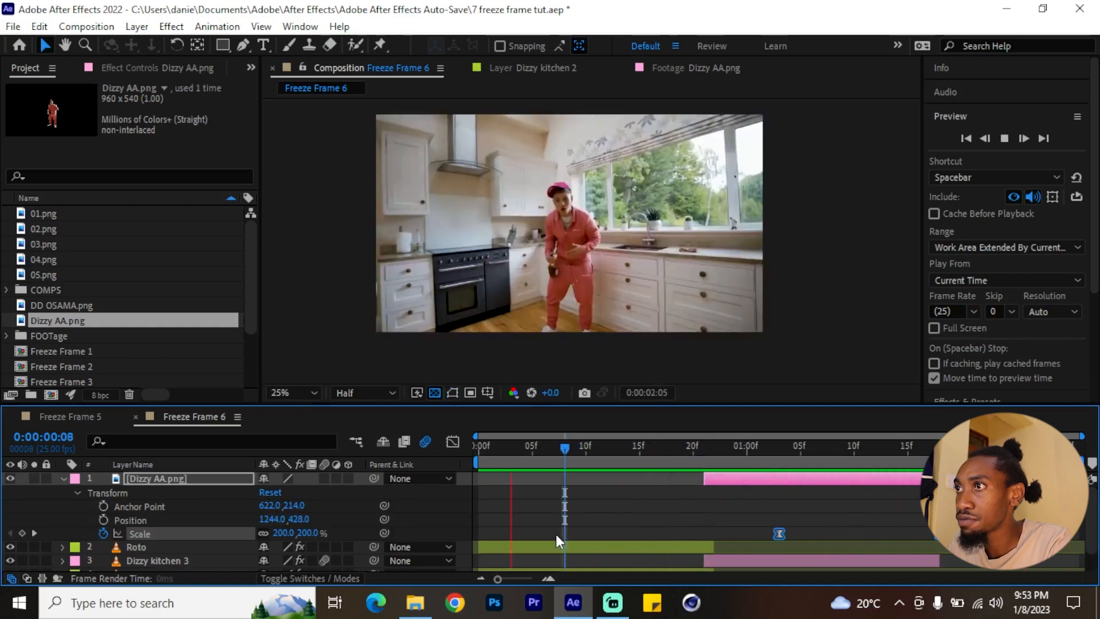
key("space")
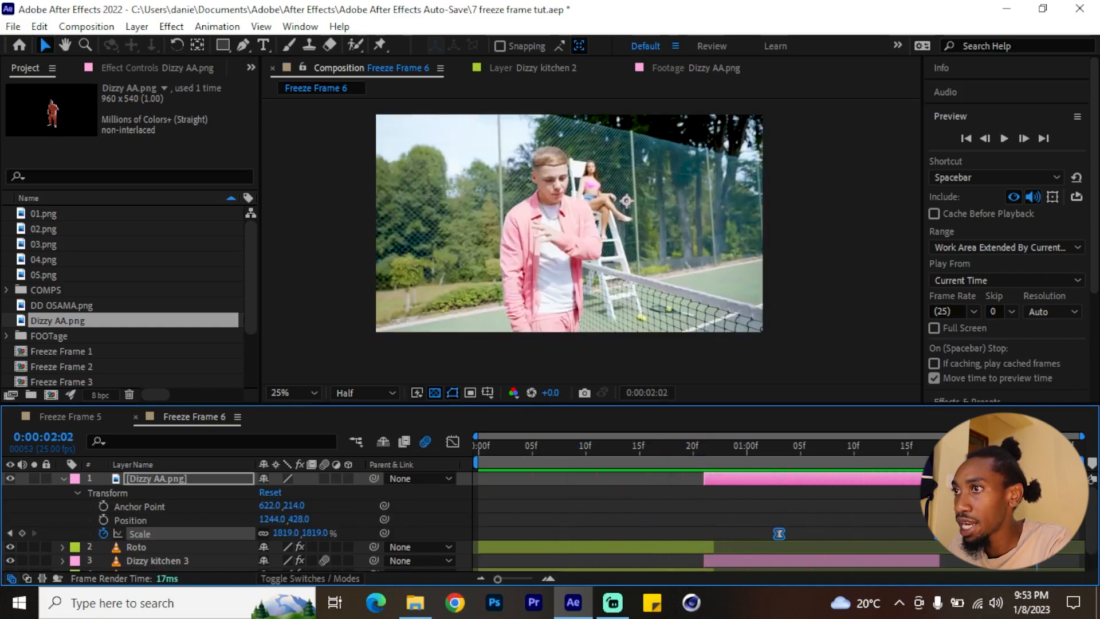
Step: Reshape the Scale speed curve of Dizzy AA.png so the growth starts slowly and accelerates toward the last keyframe
left_click(452, 441)
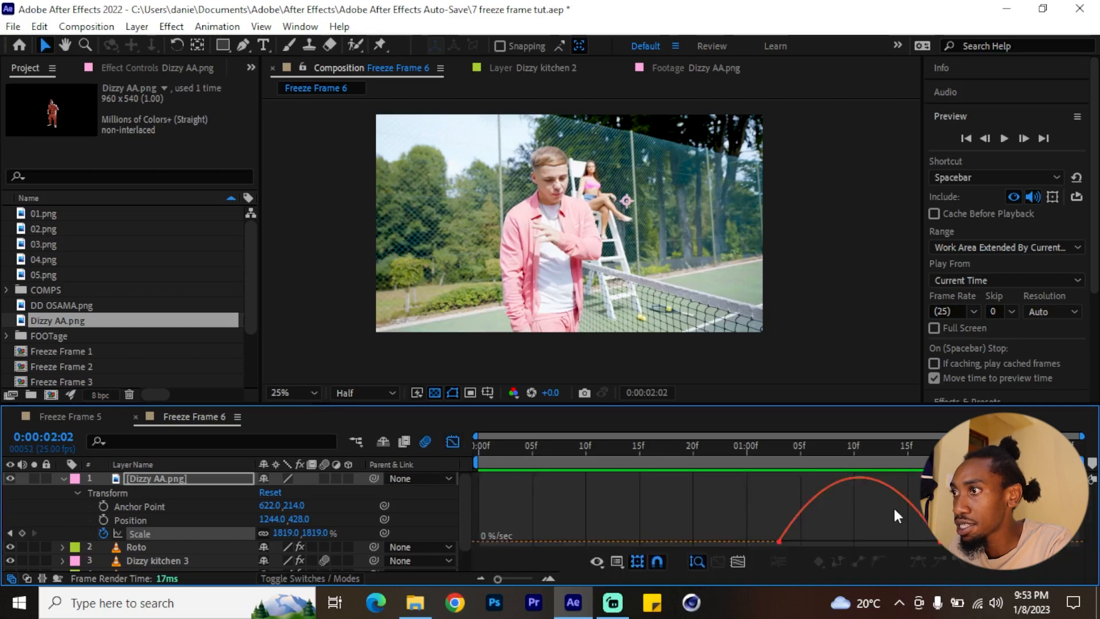
left_click_drag(934, 484, 694, 555)
left_click_drag(804, 537, 914, 538)
left_click(446, 441)
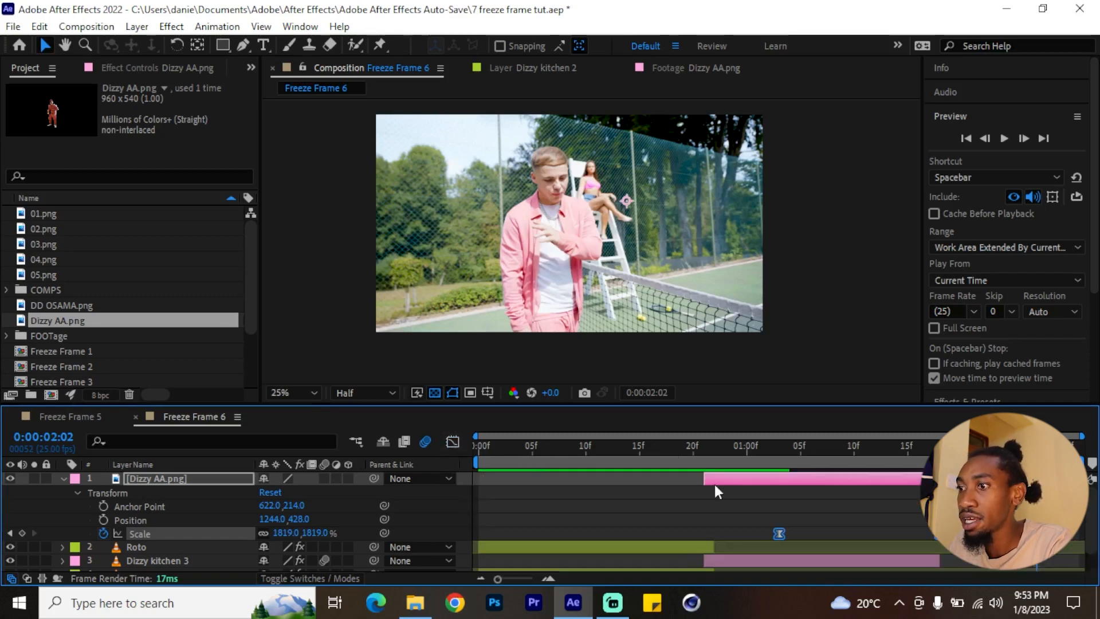
Step: Collapse the Dizzy AA.png layer's properties and preview the Freeze Frame 6 transition from 0:00:00:00
left_click_drag(531, 454, 436, 452)
key("u")
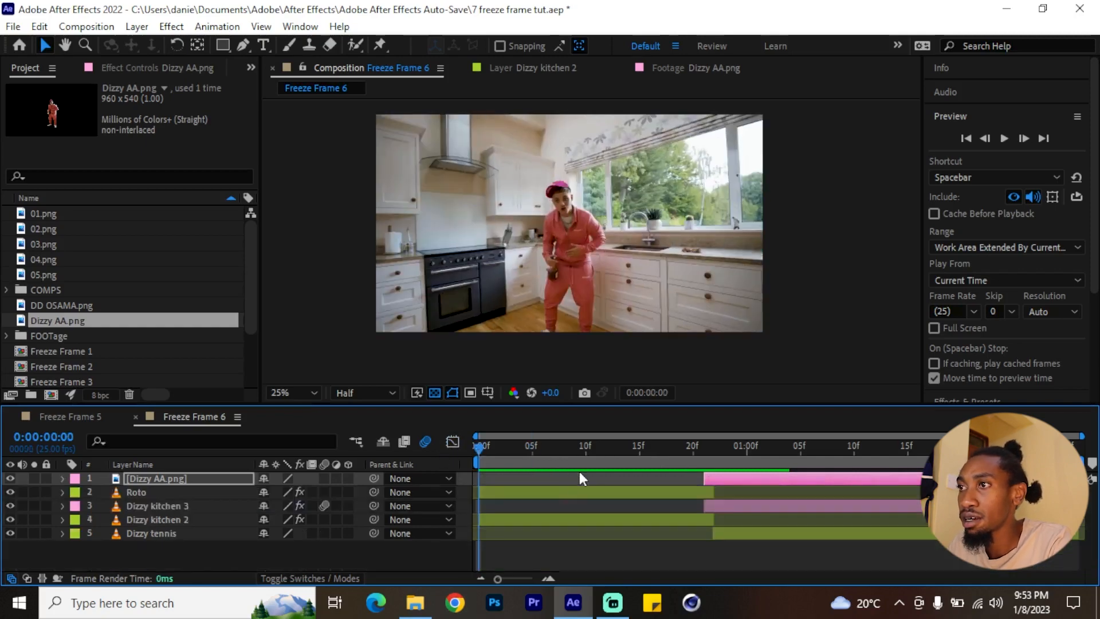
key("space")
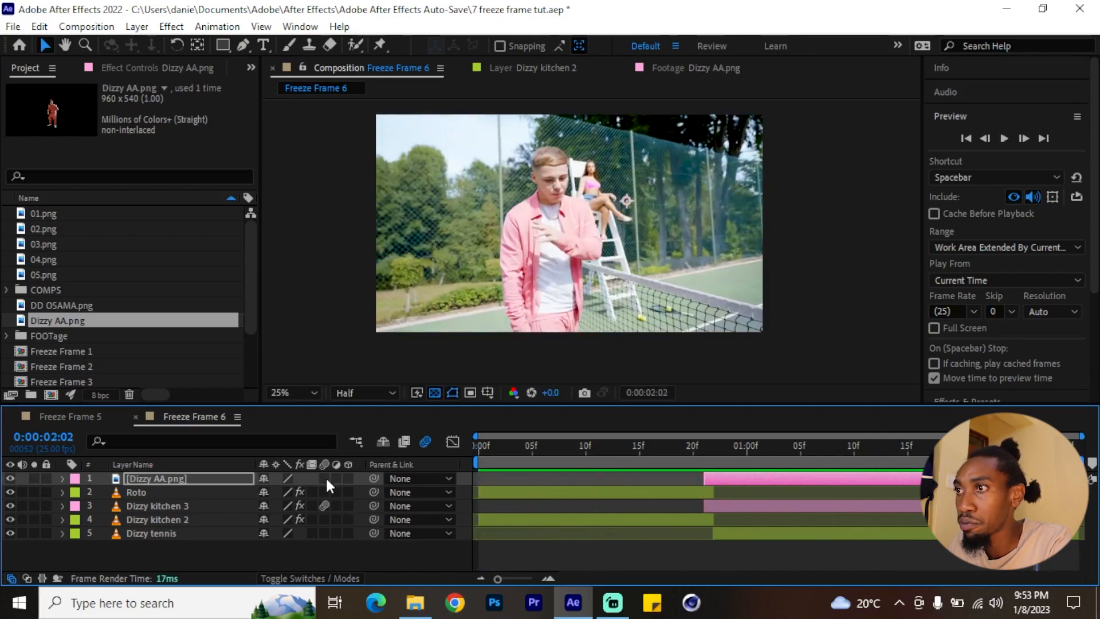
key("space")
key("Home")
key("space")
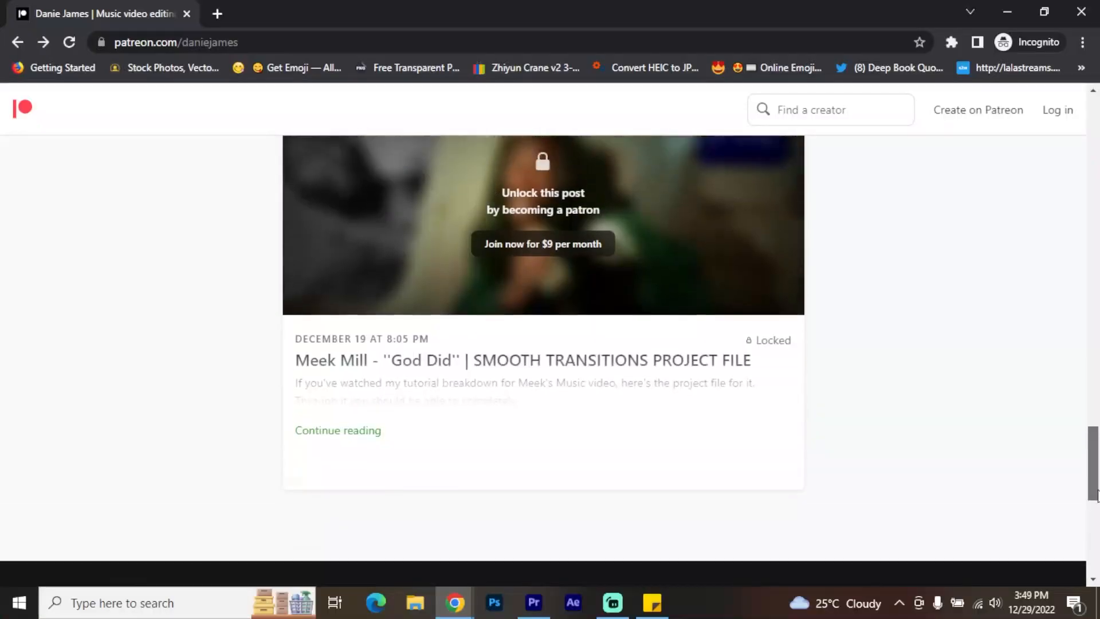
left_click_drag(1095, 494, 1072, 331)
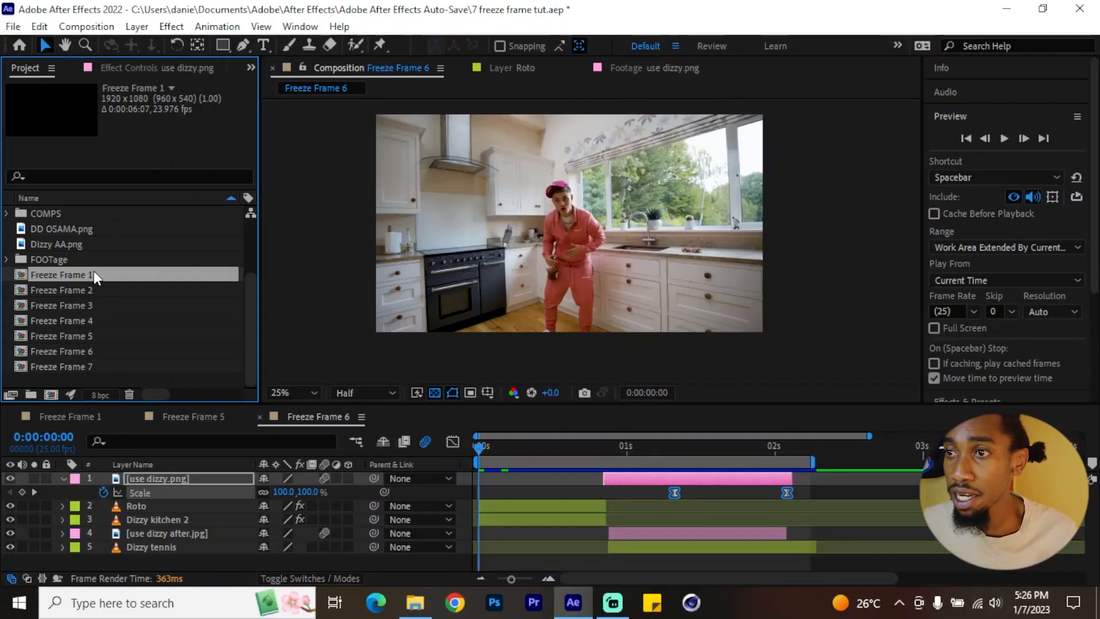
Step: Select the Freeze Frame 7 composition among the project items
left_click(120, 367)
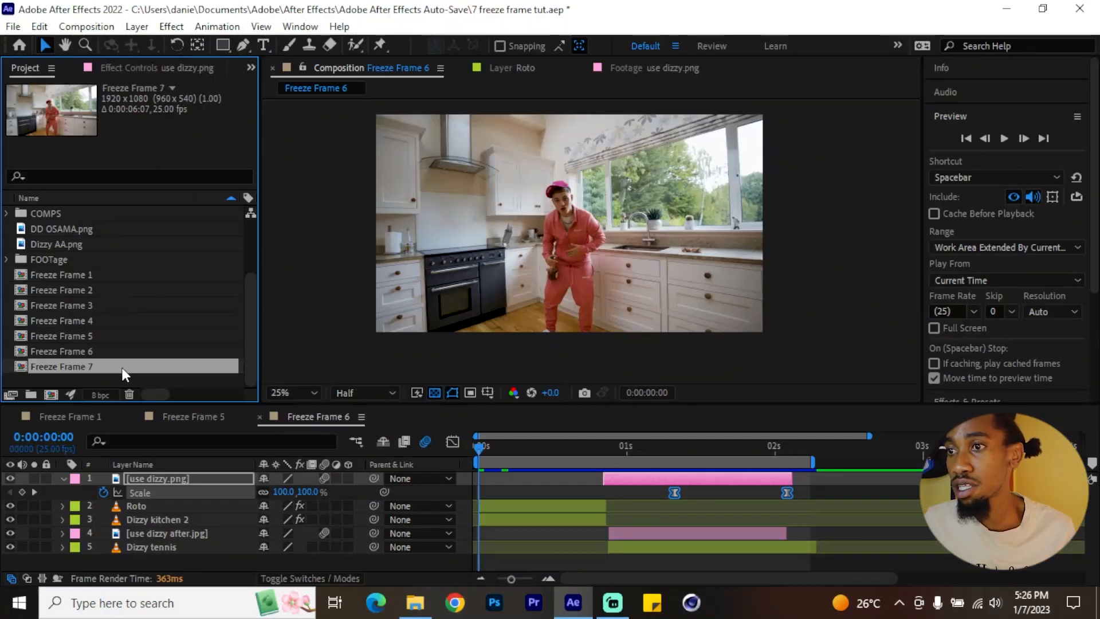